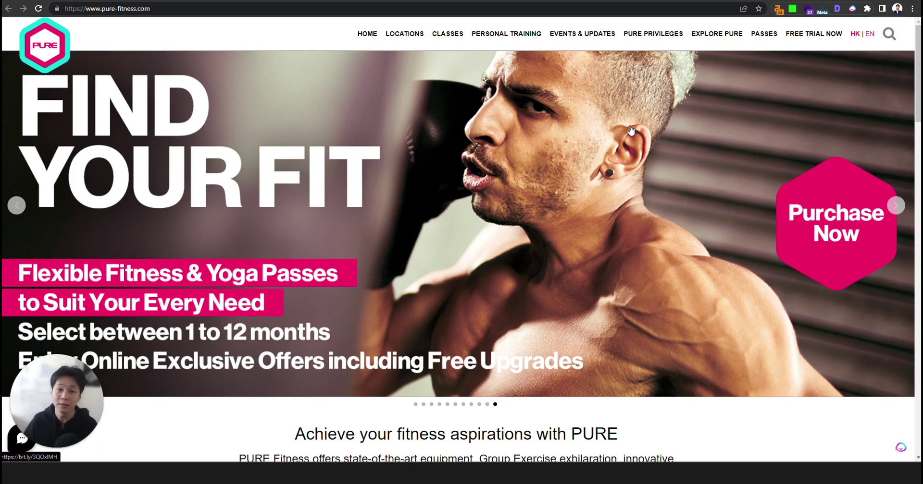
# Switch to the Keyword Research Example spreadsheet and review the seed keywords, the phrases in column B and the keyword list in A7:A28.
pyautogui.click(604, 0)
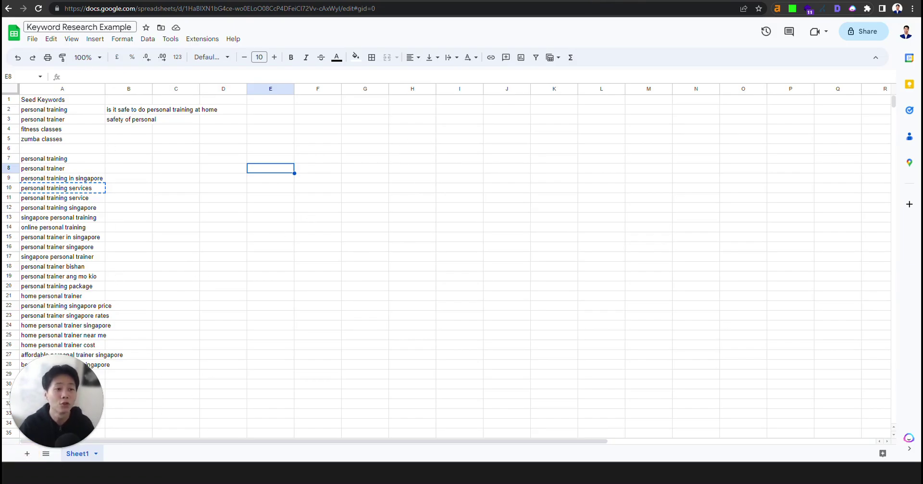
pyautogui.click(216, 219)
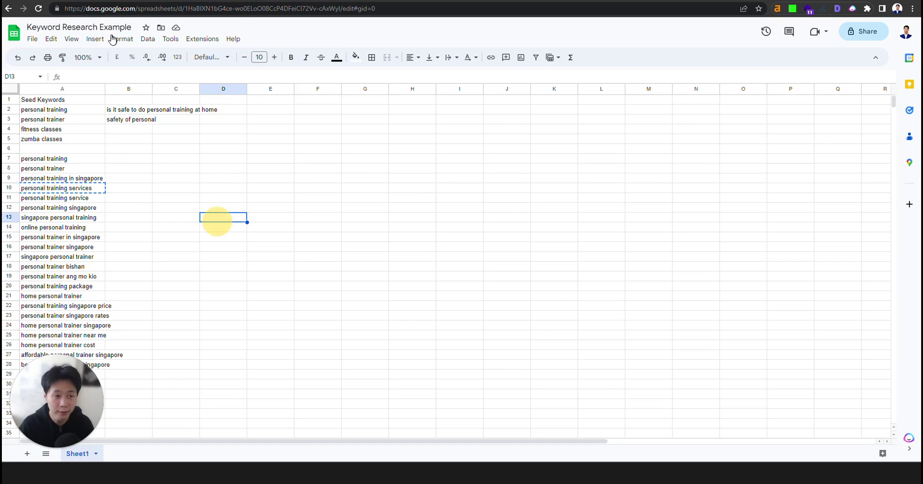
pyautogui.click(267, 209)
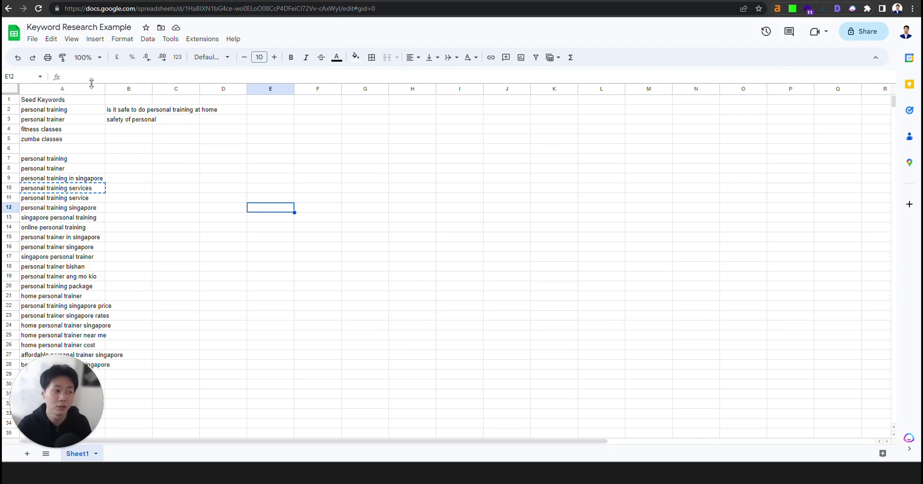
pyautogui.click(192, 130)
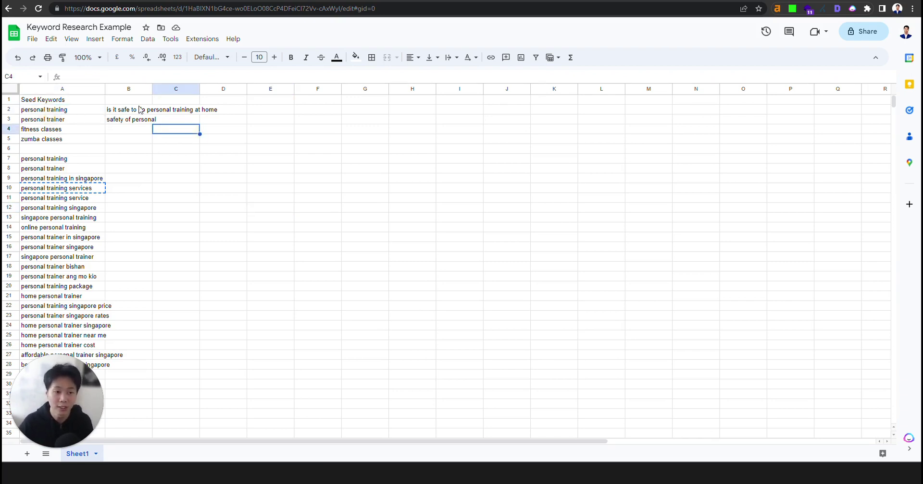
pyautogui.moveTo(139, 111); pyautogui.dragTo(142, 123)
pyautogui.click(175, 158)
pyautogui.click(78, 159)
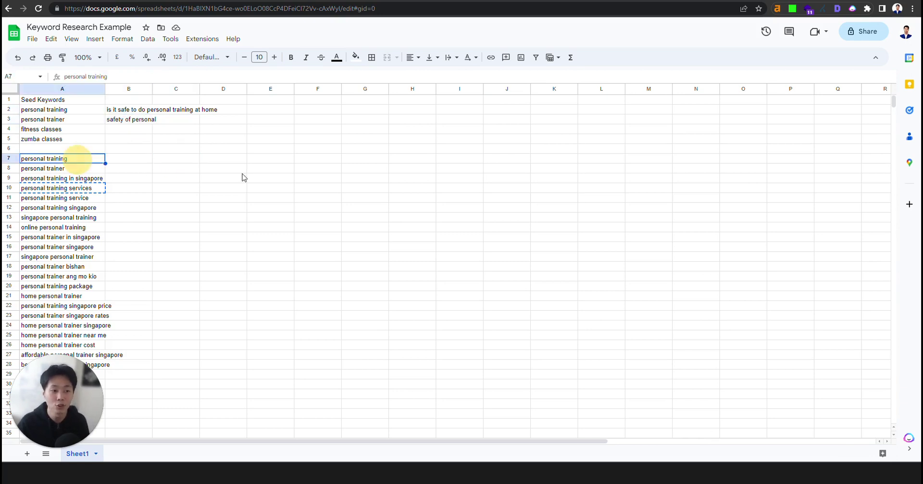
pyautogui.click(243, 172)
pyautogui.click(68, 109)
pyautogui.moveTo(72, 162); pyautogui.dragTo(81, 365)
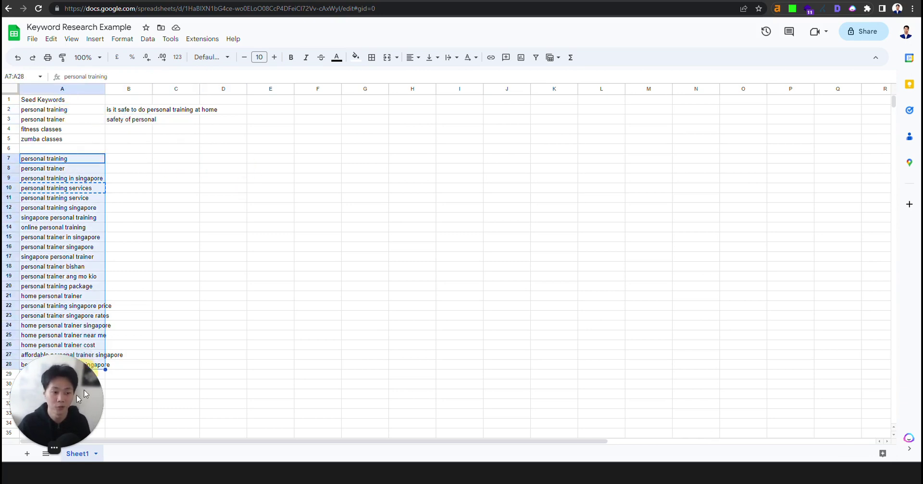
pyautogui.click(94, 168)
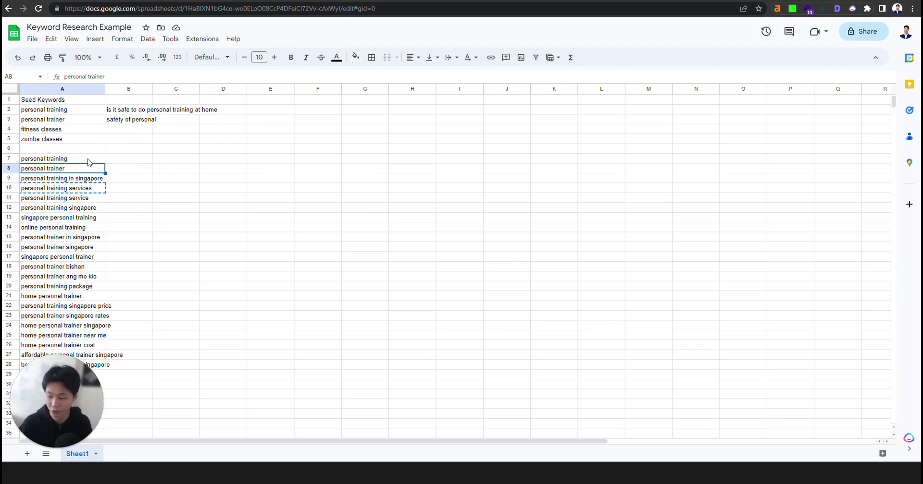
pyautogui.click(88, 161)
pyautogui.moveTo(88, 161); pyautogui.dragTo(144, 382)
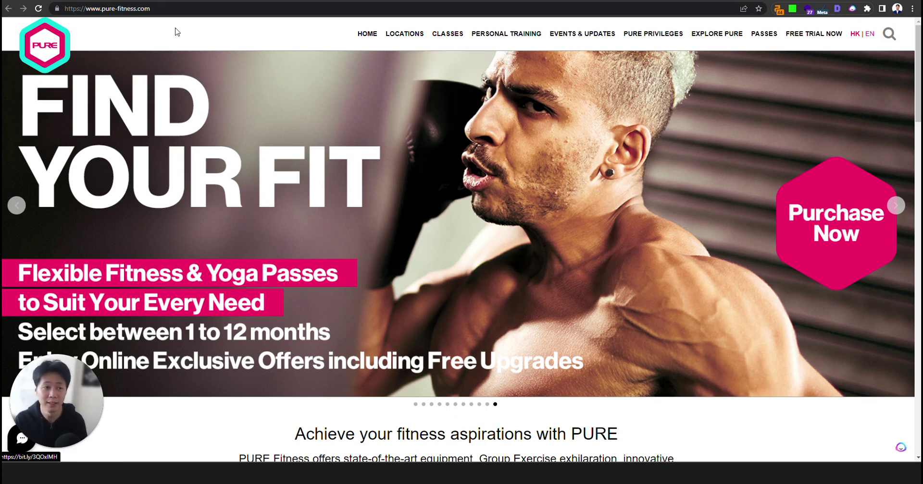
# On the PURE Fitness website, open Our Class Instructors and Class Schedule in new tabs, view the Hong Kong schedule, and return to the home page.
pyautogui.moveTo(447, 34)
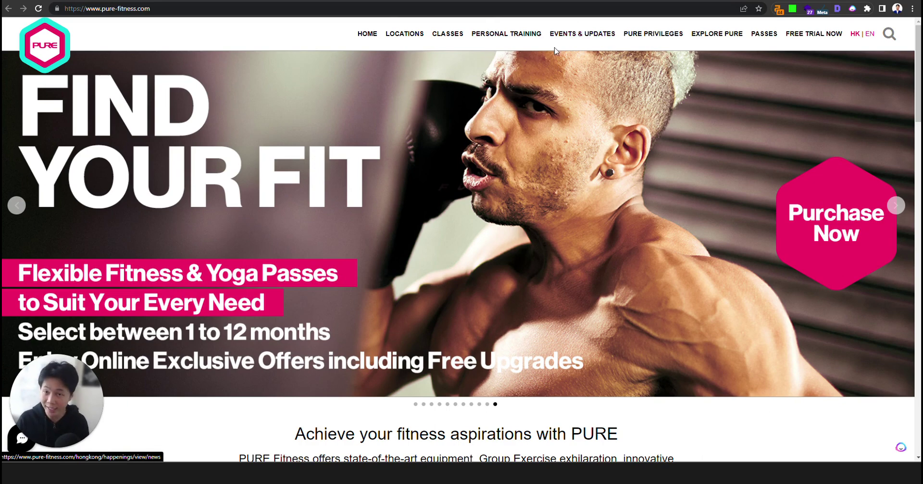
pyautogui.rightClick(460, 67)
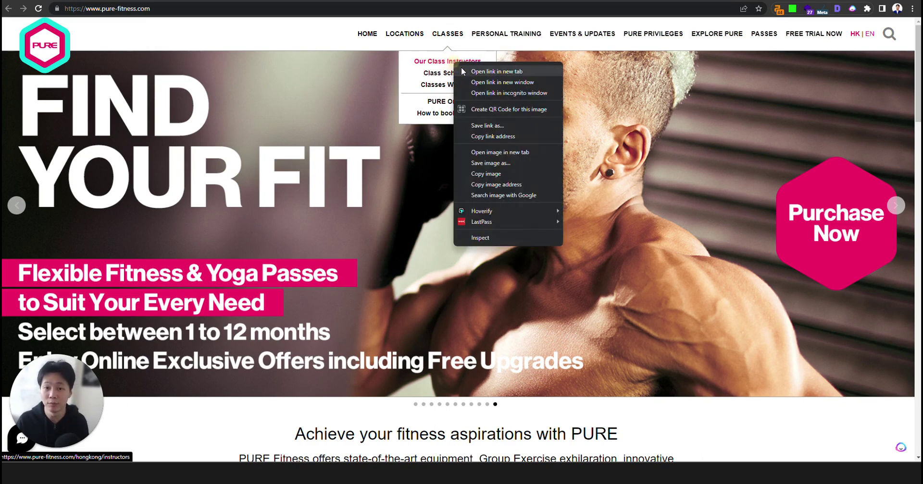
pyautogui.click(466, 71)
pyautogui.rightClick(438, 76)
pyautogui.click(451, 85)
pyautogui.click(446, 2)
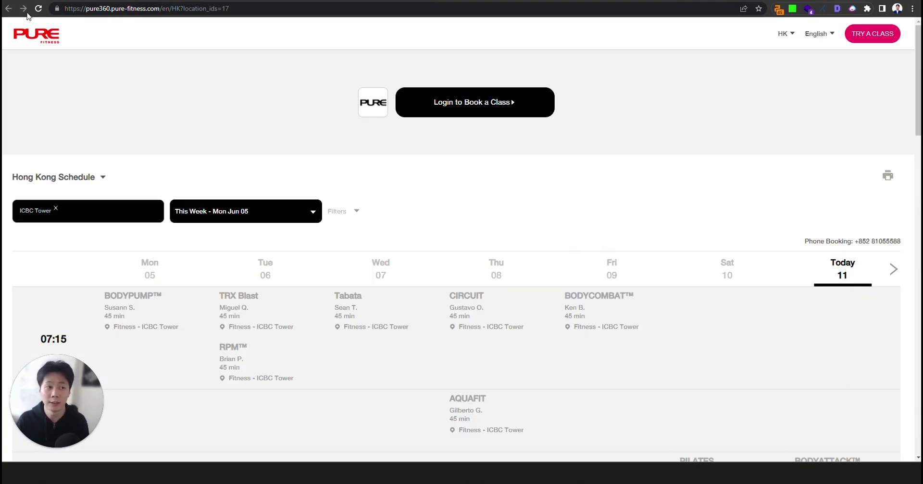
pyautogui.click(8, 8)
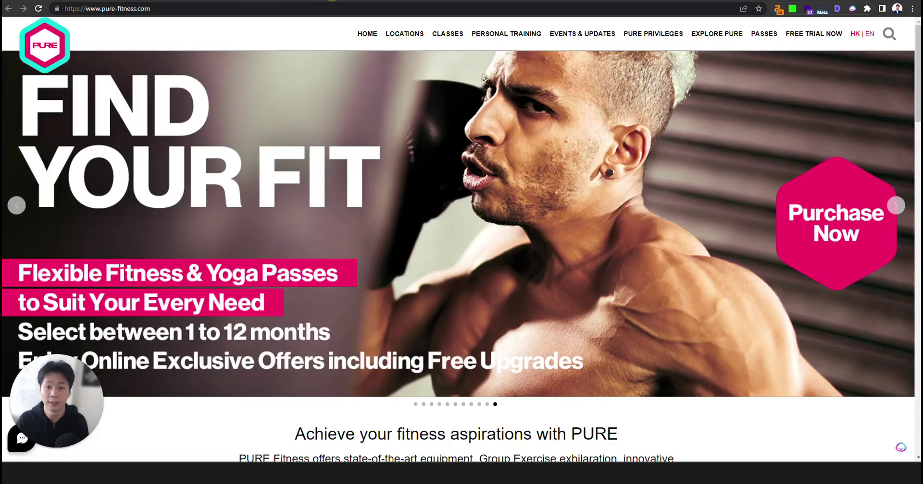
# Open the website's Classes page and look through the featured classes and all the group classes on offer.
pyautogui.click(450, 32)
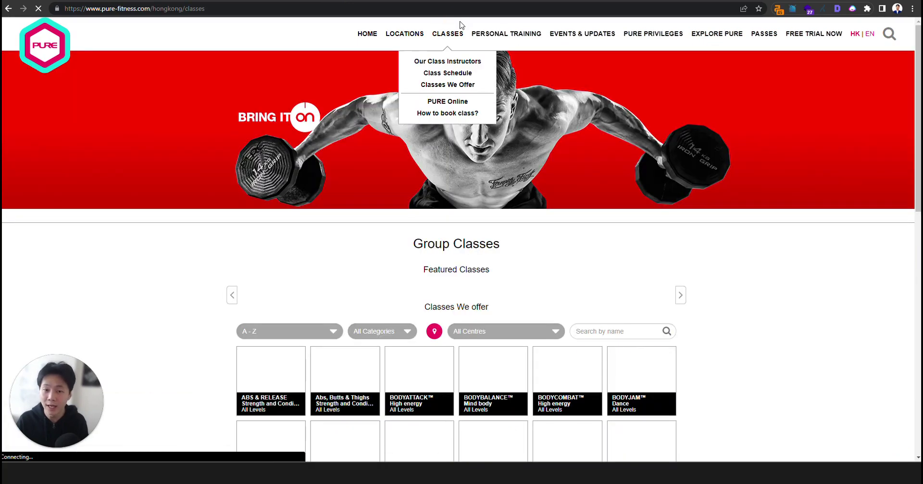
pyautogui.scroll(-4, 620, 225)
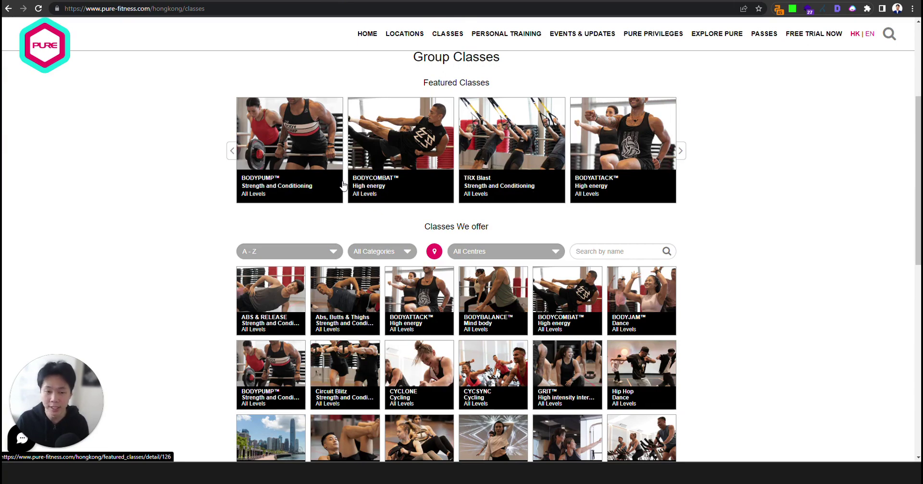
pyautogui.scroll(-4, 529, 193)
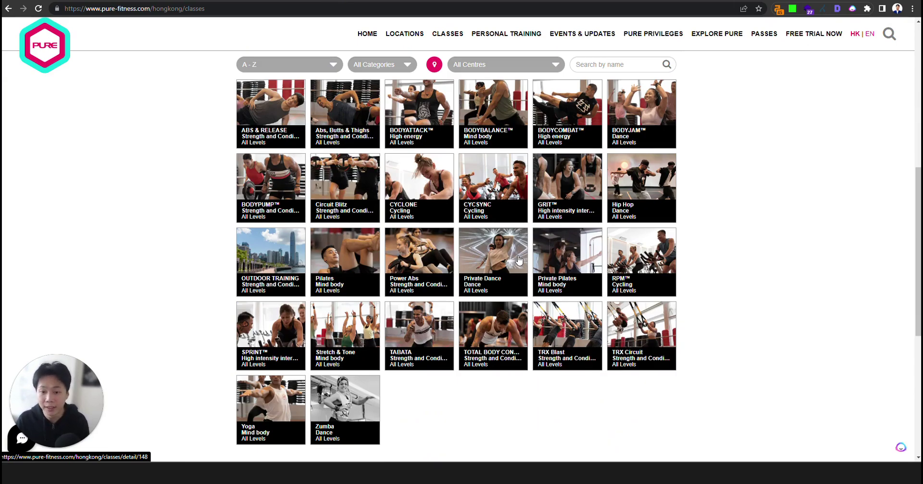
pyautogui.scroll(-1, 527, 274)
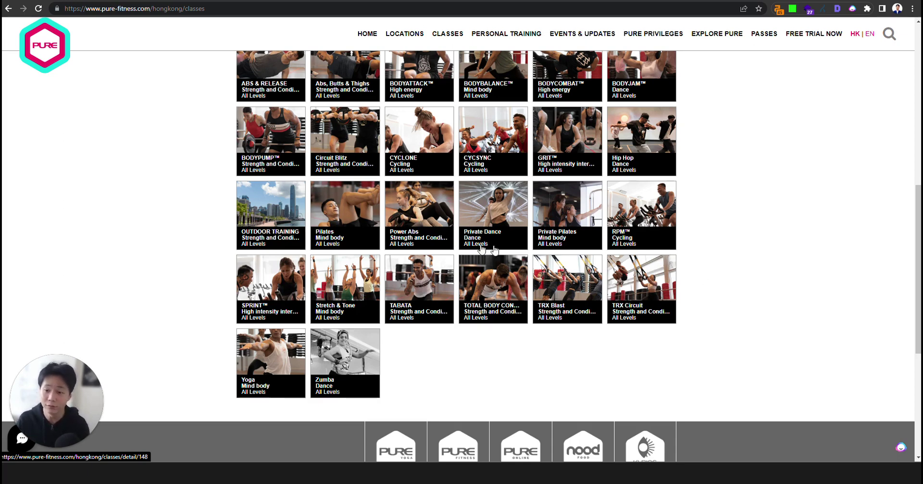
pyautogui.scroll(5, 394, 286)
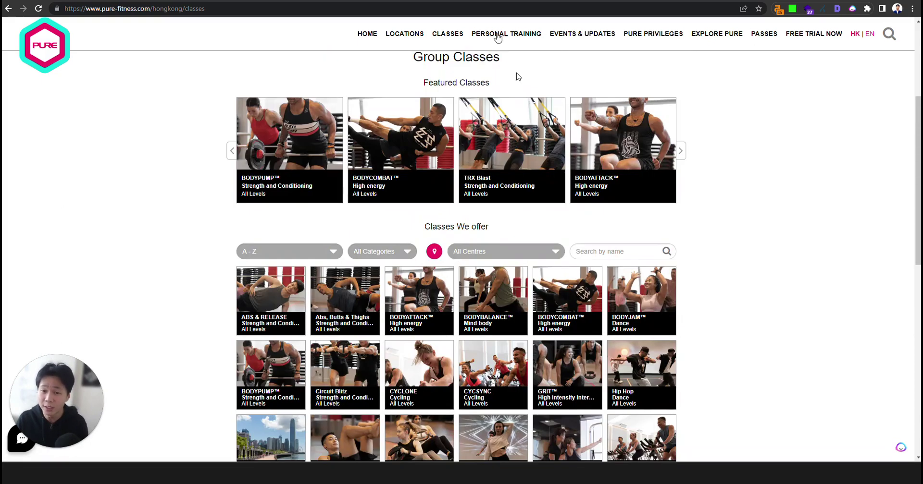
pyautogui.scroll(4, 646, 209)
pyautogui.moveTo(509, 36)
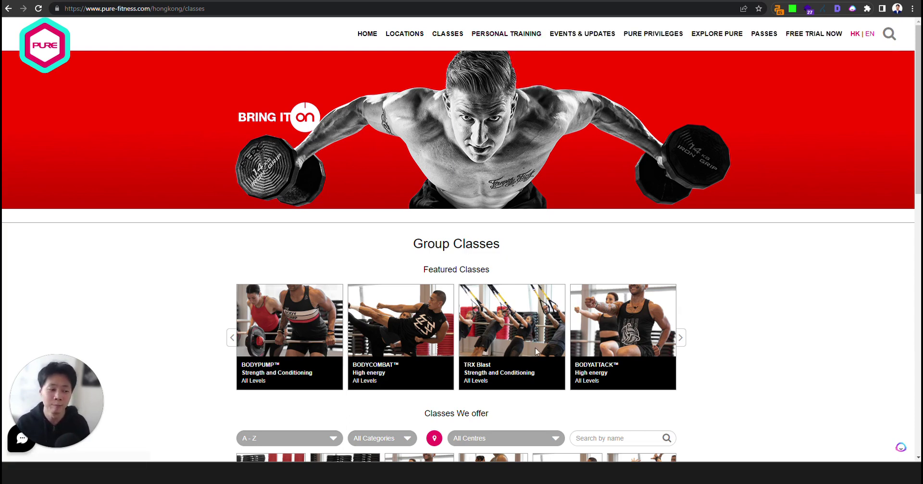
# Return to the keyword spreadsheet and clear the expanded keyword list in A7:A30.
pyautogui.click(639, 2)
pyautogui.click(277, 171)
pyautogui.click(60, 112)
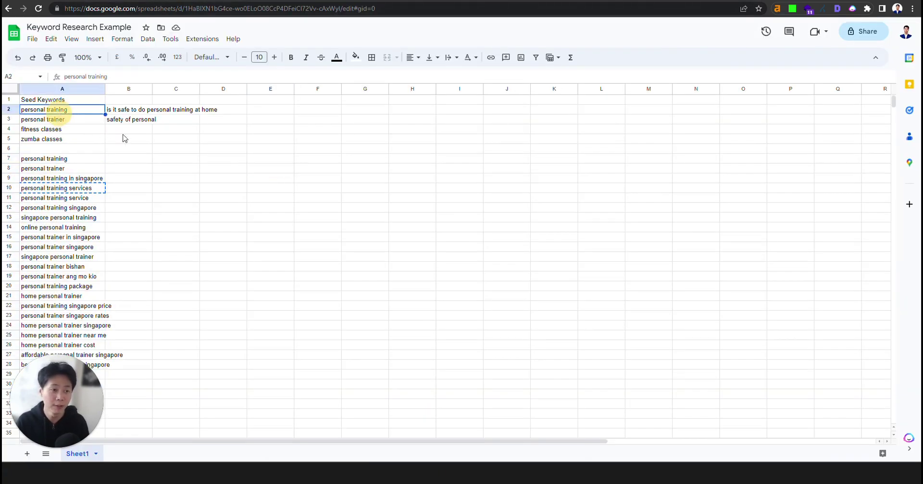
pyautogui.click(142, 139)
pyautogui.moveTo(69, 158); pyautogui.dragTo(66, 384)
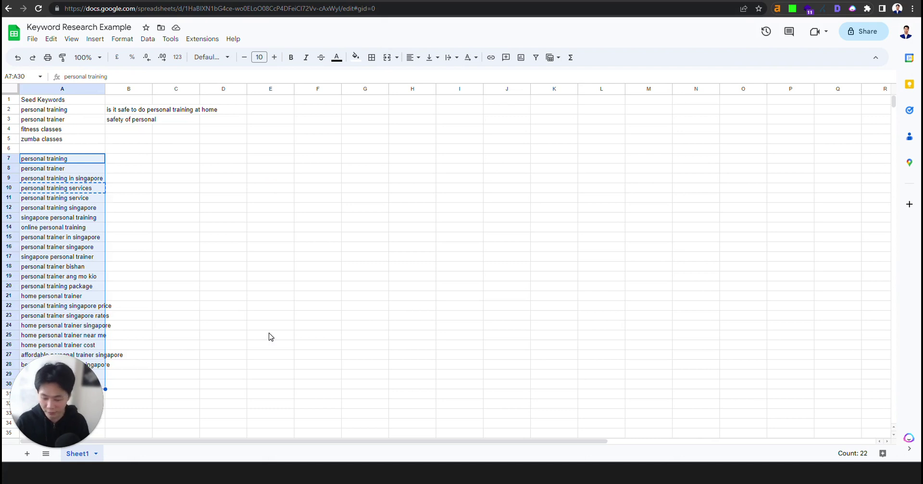
pyautogui.press('Delete')
pyautogui.click(278, 272)
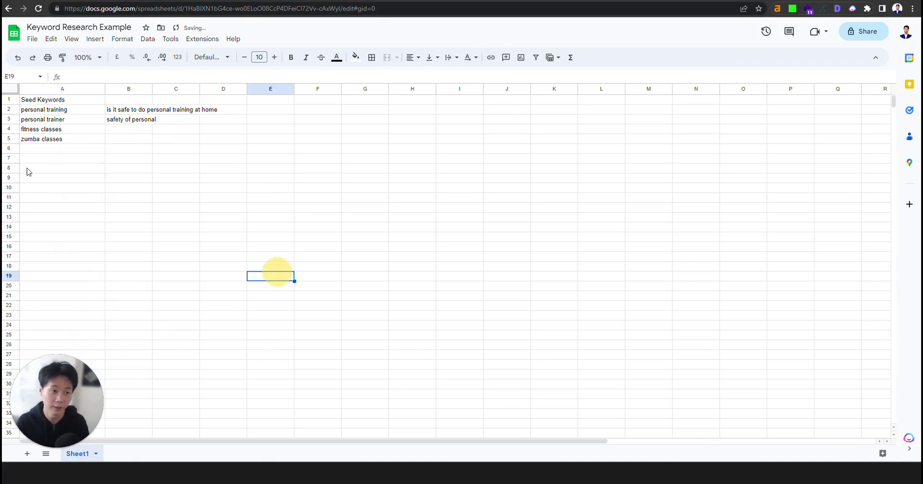
# Clear the phrases in B2:B8 and the fitness classes and zumba classes keywords in A4:A5.
pyautogui.click(48, 120)
pyautogui.click(126, 110)
pyautogui.moveTo(124, 169); pyautogui.dragTo(122, 165)
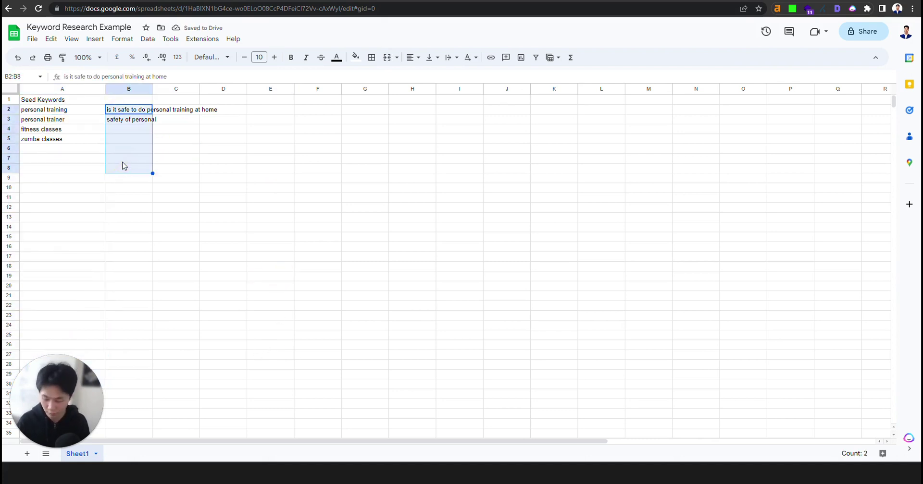
pyautogui.press('Delete')
pyautogui.click(72, 112)
pyautogui.moveTo(63, 129); pyautogui.dragTo(62, 138)
pyautogui.press('Delete')
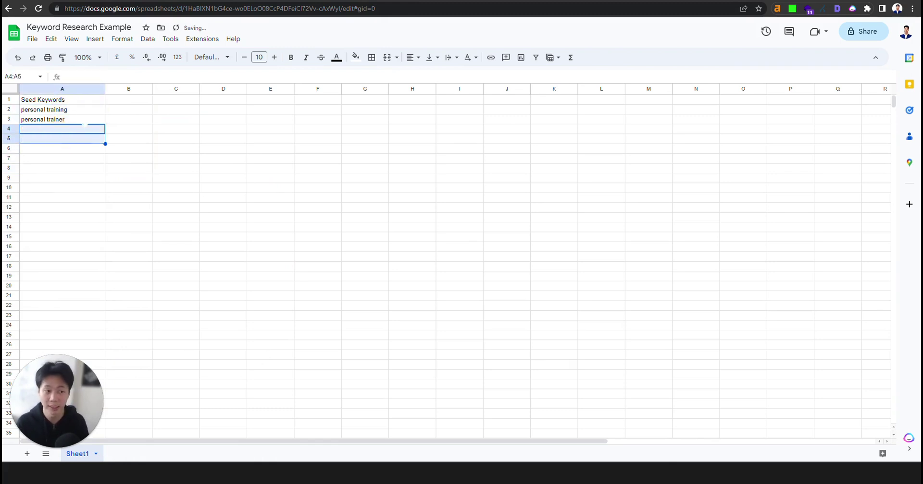
# Compare the two seed keywords personal training and personal trainer in A2 and A3.
pyautogui.click(92, 110)
pyautogui.click(75, 120)
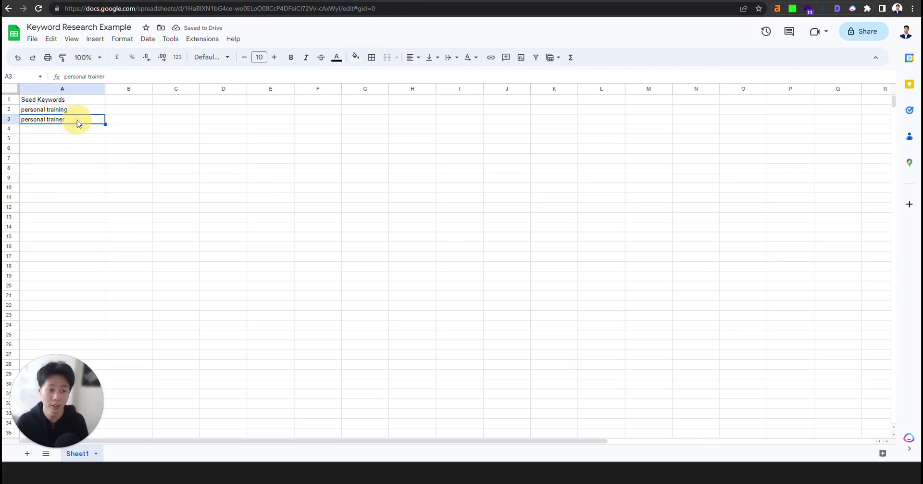
pyautogui.click(76, 102)
pyautogui.click(77, 114)
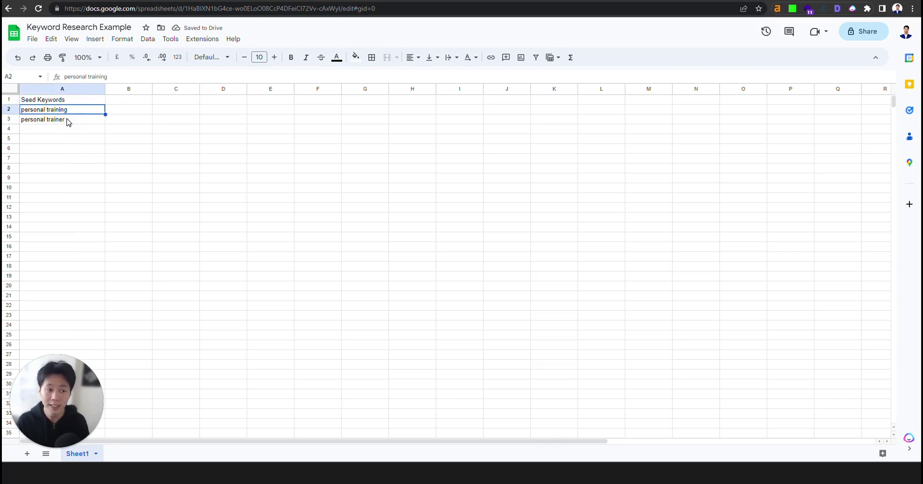
pyautogui.click(68, 121)
pyautogui.click(72, 109)
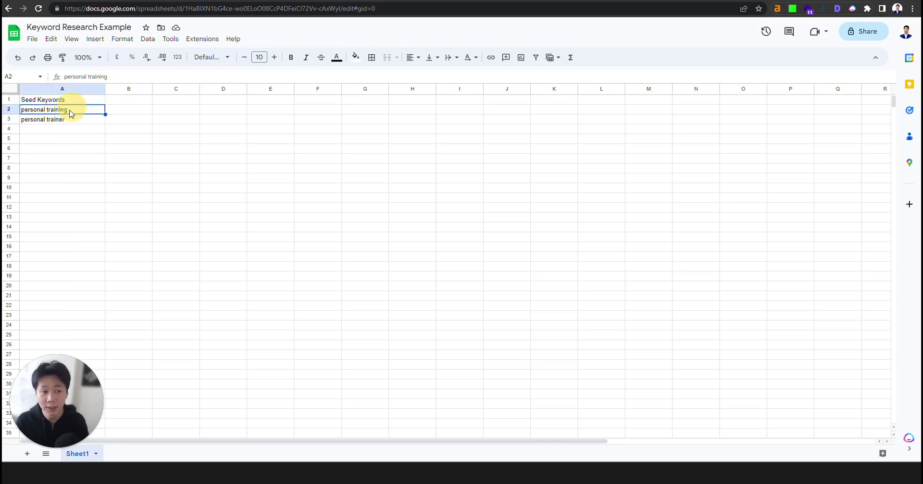
pyautogui.click(70, 119)
pyautogui.click(72, 110)
pyautogui.click(71, 120)
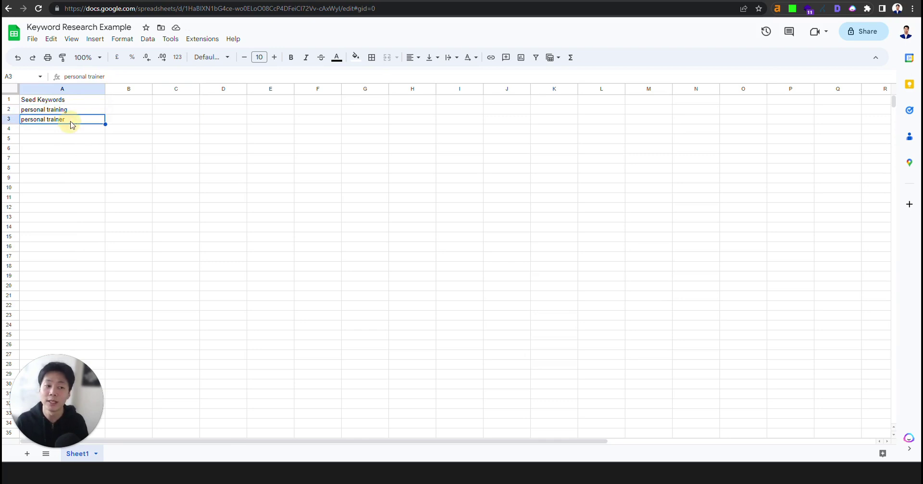
# Copy the keyword from A2 into A4 and extend it to read "personal training in singapore".
pyautogui.click(73, 110)
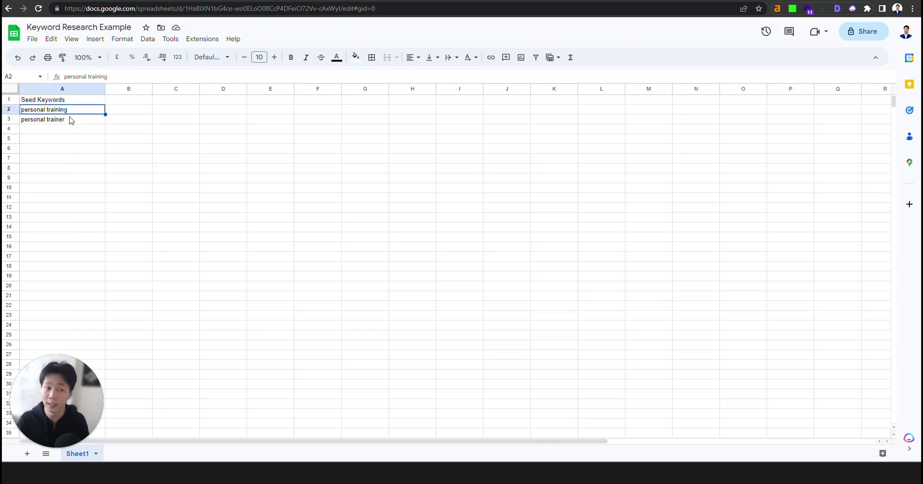
pyautogui.hotkey('ctrl', 'c')
pyautogui.click(60, 129)
pyautogui.hotkey('ctrl', 'v')
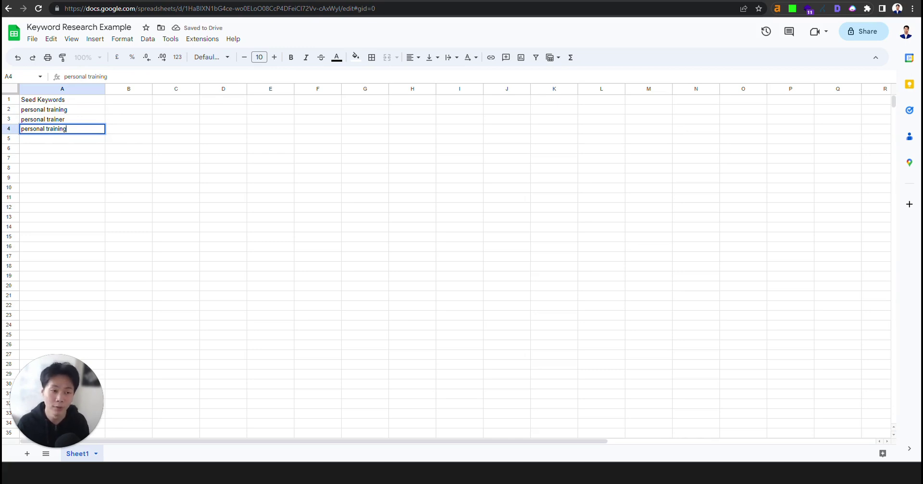
pyautogui.write('in')
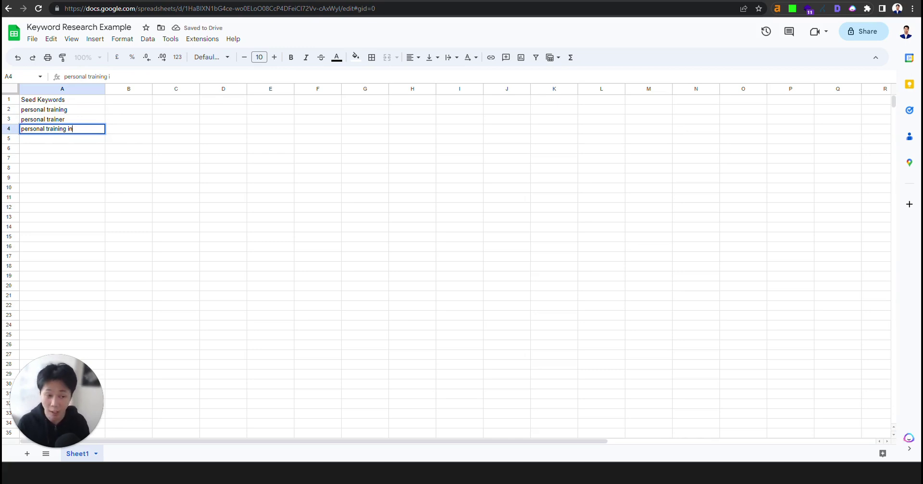
pyautogui.write(' singapore')
pyautogui.press('Return')
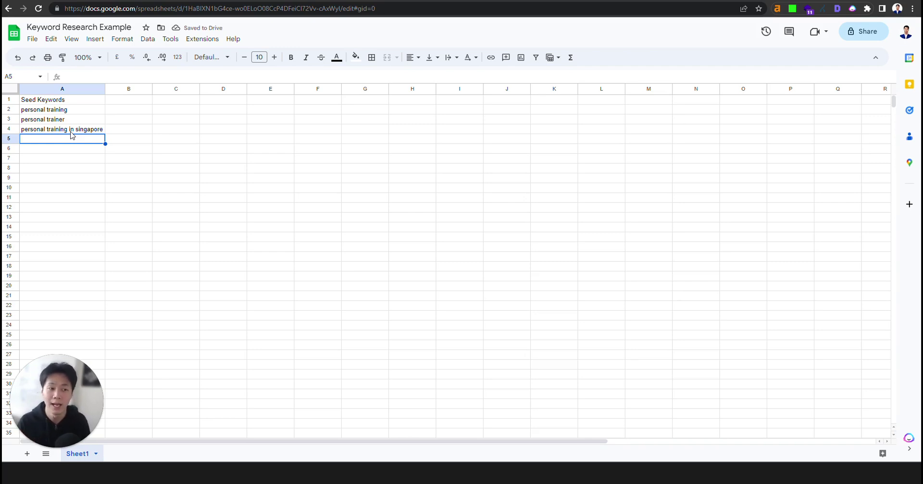
# Enter the keyword variation "personal training singapore" in A5.
pyautogui.click(70, 130)
pyautogui.doubleClick(69, 140)
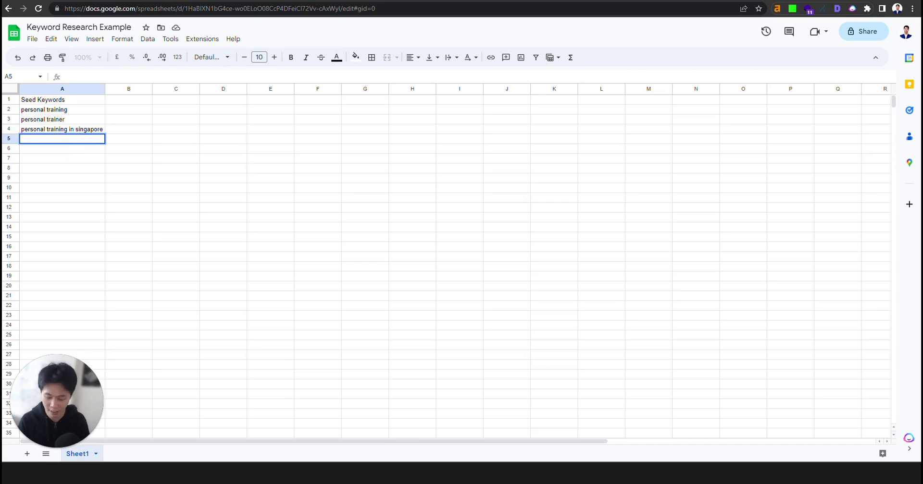
pyautogui.write('perso')
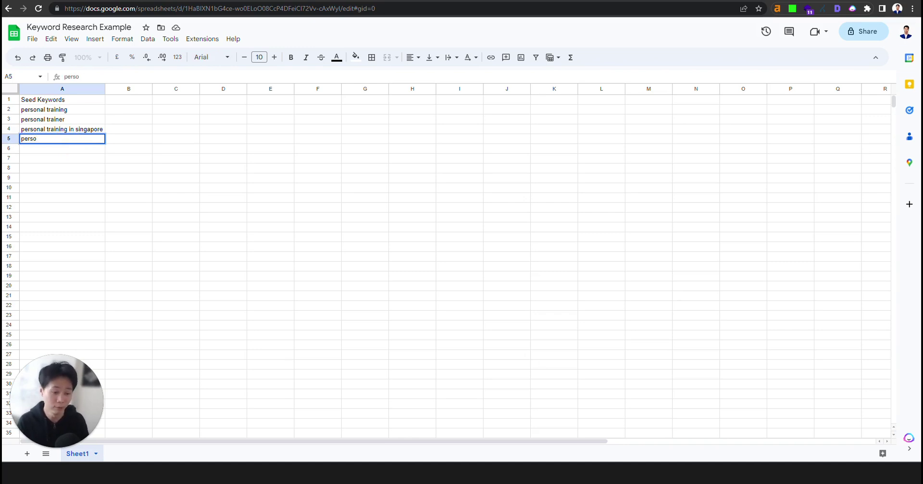
pyautogui.write('jal train9i')
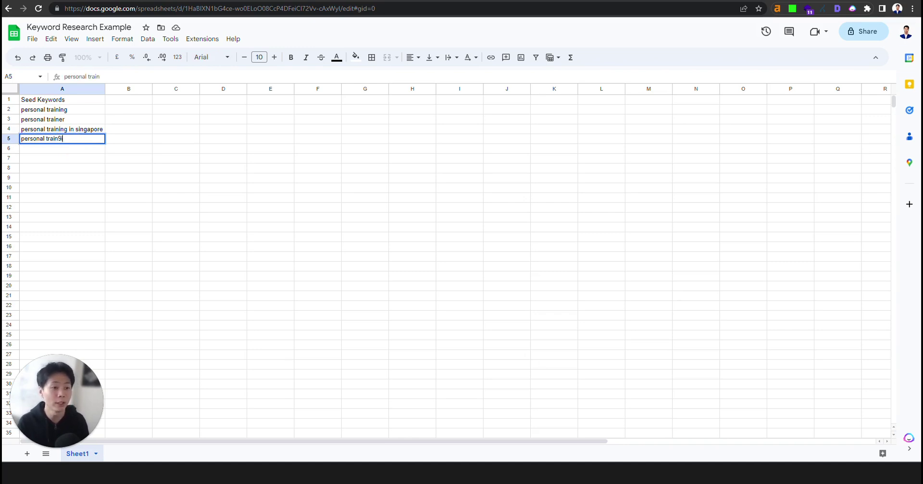
pyautogui.press('BackSpace')
pyautogui.write('ing')
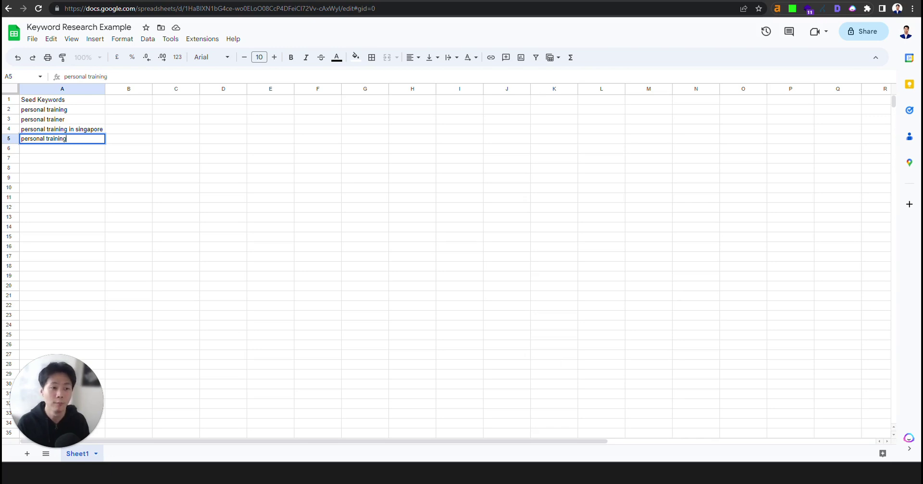
pyautogui.write(' singapore')
pyautogui.press('Return')
# Add the keyword "personal training service" in A6.
pyautogui.write('pe')
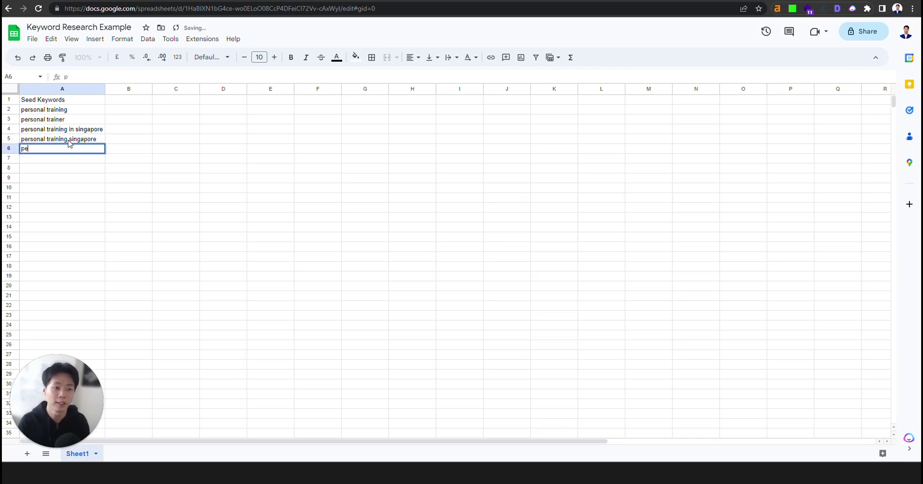
pyautogui.write('rsonal t')
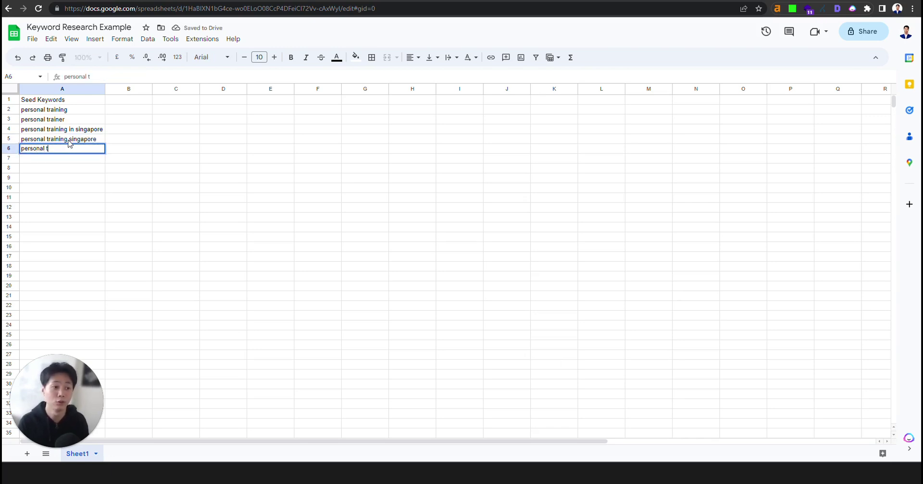
pyautogui.write('raining')
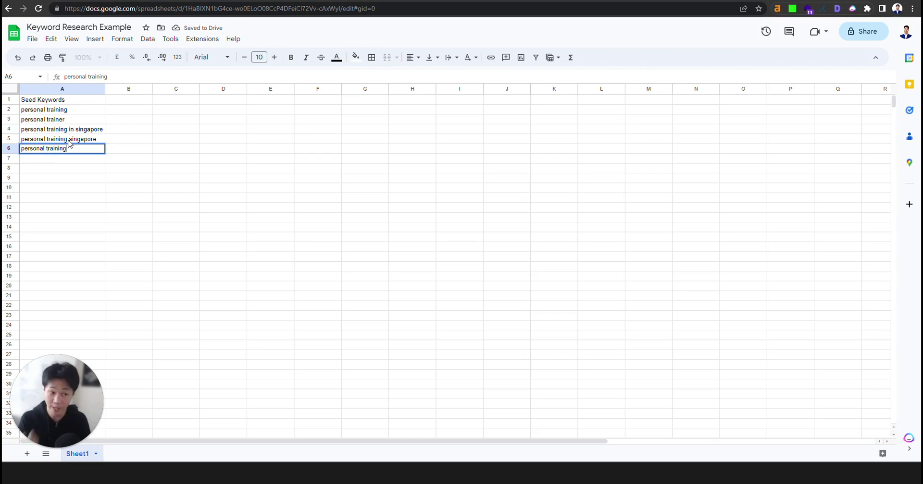
pyautogui.write(' service')
pyautogui.press('Return')
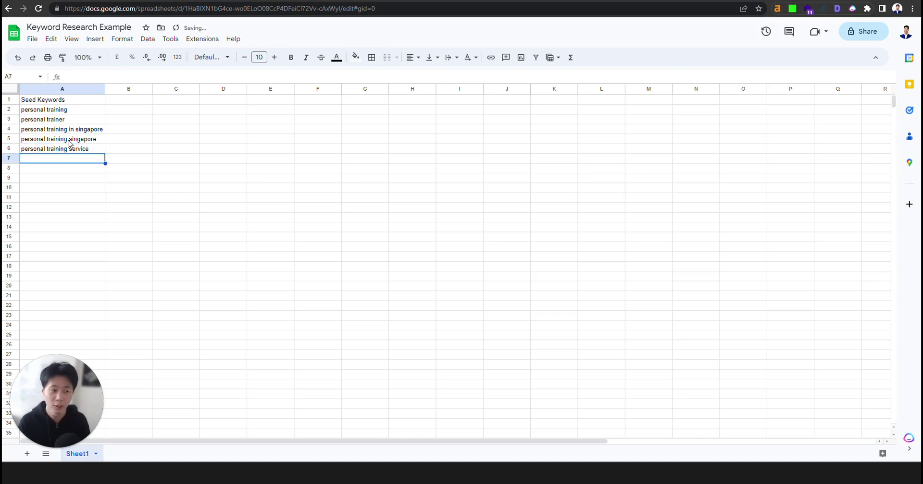
# Copy the keyword from A6 into A7 and change it to the plural "personal training services".
pyautogui.click(66, 150)
pyautogui.hotkey('ctrl', 'c')
pyautogui.press('Down')
pyautogui.hotkey('ctrl', 'v')
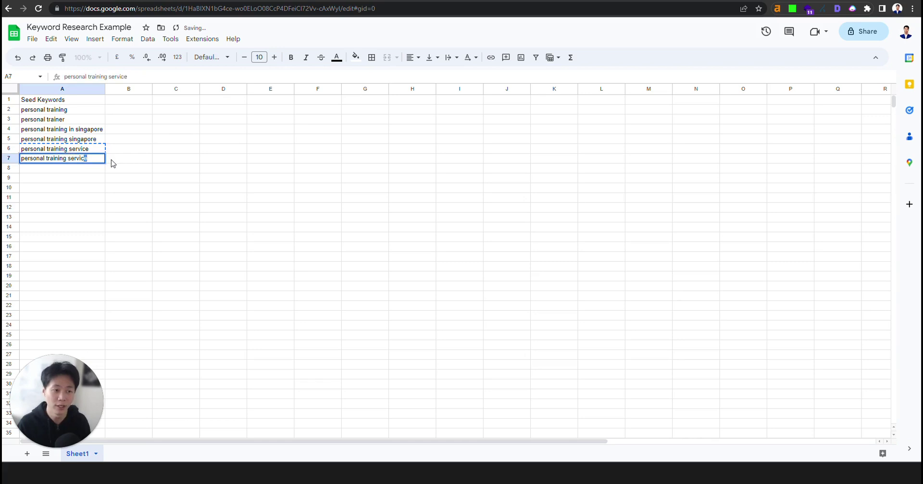
pyautogui.write('es')
pyautogui.press('Return')
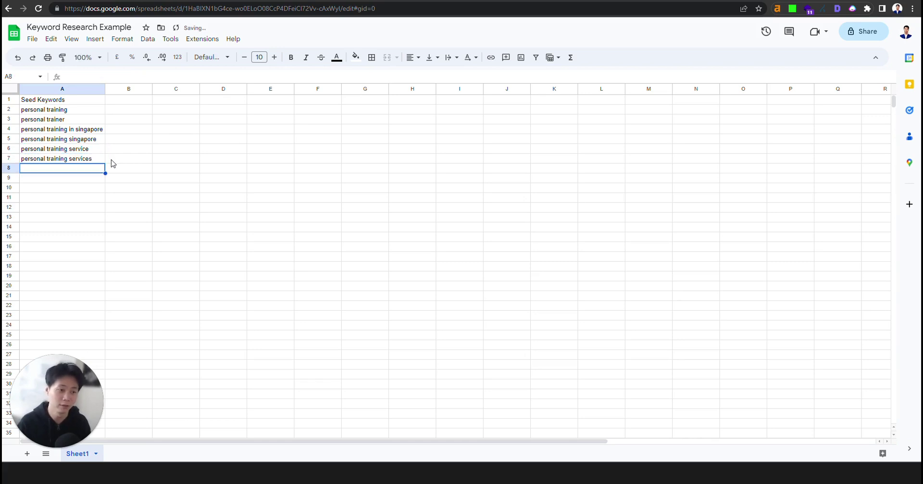
# Enter "online personal training" in A8, reusing the copied service keyword without its last word.
pyautogui.click(77, 148)
pyautogui.click(77, 161)
pyautogui.click(70, 170)
pyautogui.doubleClick(66, 169)
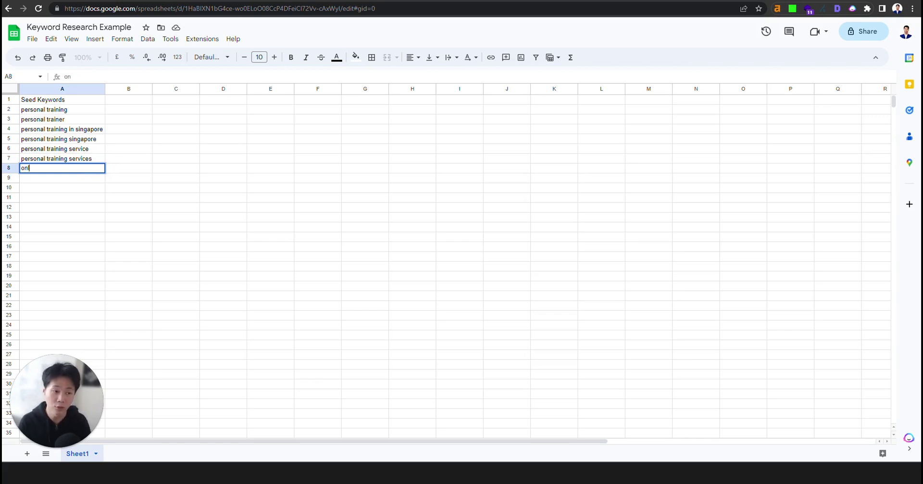
pyautogui.write('online')
pyautogui.hotkey('ctrl', 'v')
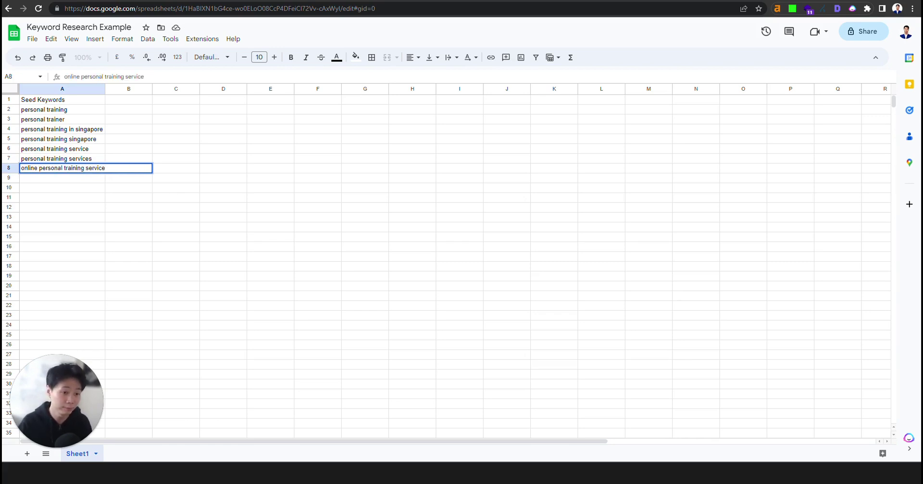
pyautogui.press('BackSpace')
pyautogui.press('BackSpace')
pyautogui.press('BackSpace')
pyautogui.press('BackSpace')
pyautogui.press('BackSpace')
pyautogui.press('BackSpace')
pyautogui.press('BackSpace')
pyautogui.press('BackSpace')
pyautogui.press('Return')
pyautogui.click(89, 171)
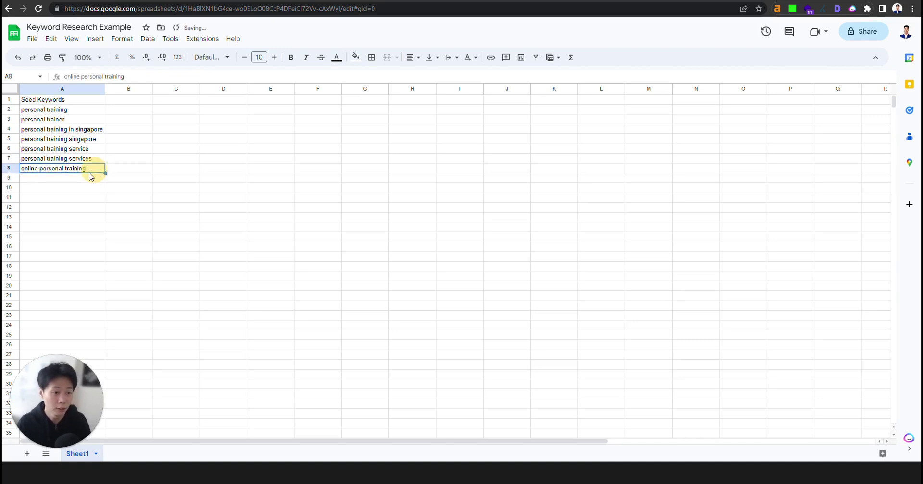
# Enter the keyword "1 on 1 personal training" in A9.
pyautogui.click(76, 181)
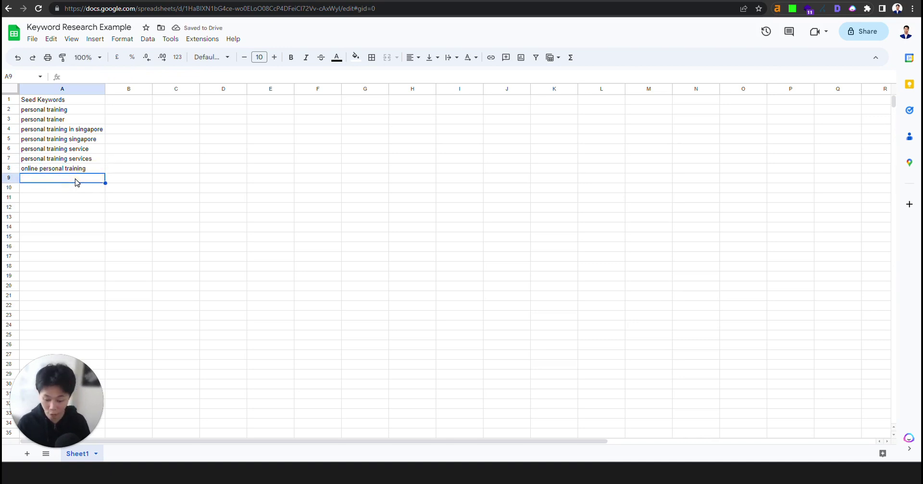
pyautogui.write('1 on 1 per')
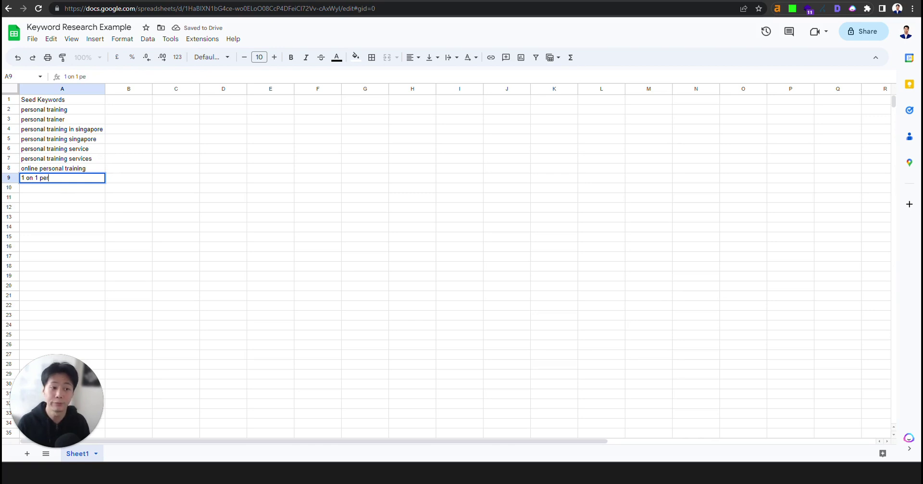
pyautogui.write('sonal traion')
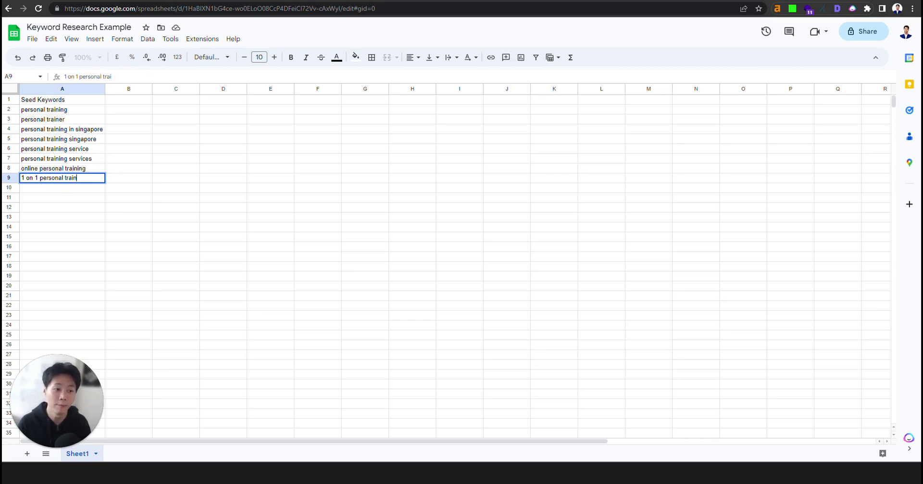
pyautogui.write('ing')
pyautogui.press('Return')
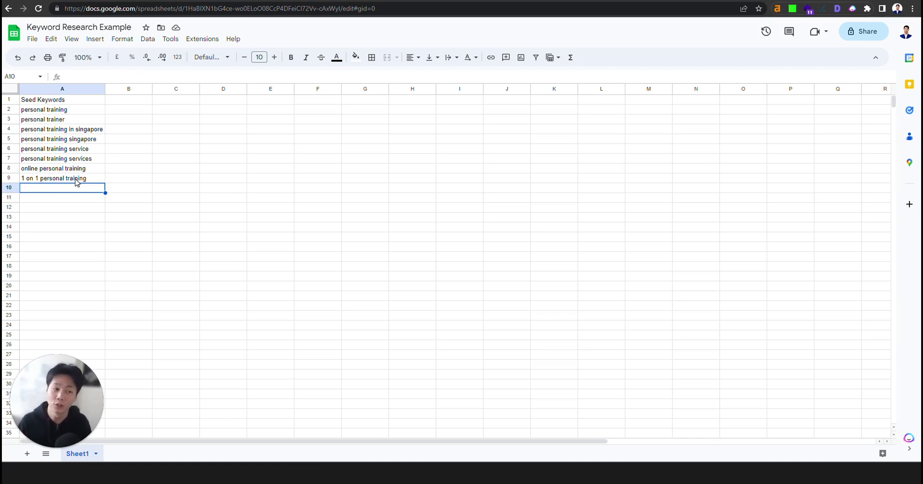
# Add the hyphenated variation "1-on-1 personal training" in A10.
pyautogui.click(75, 169)
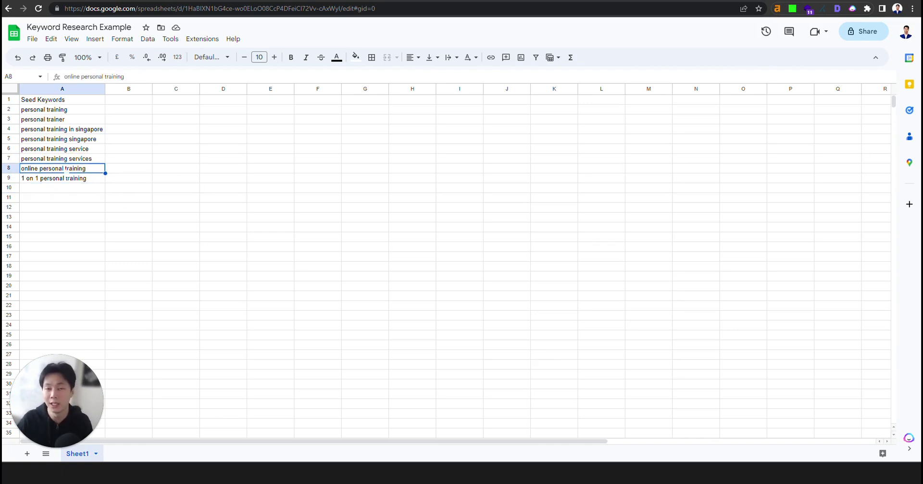
pyautogui.click(62, 178)
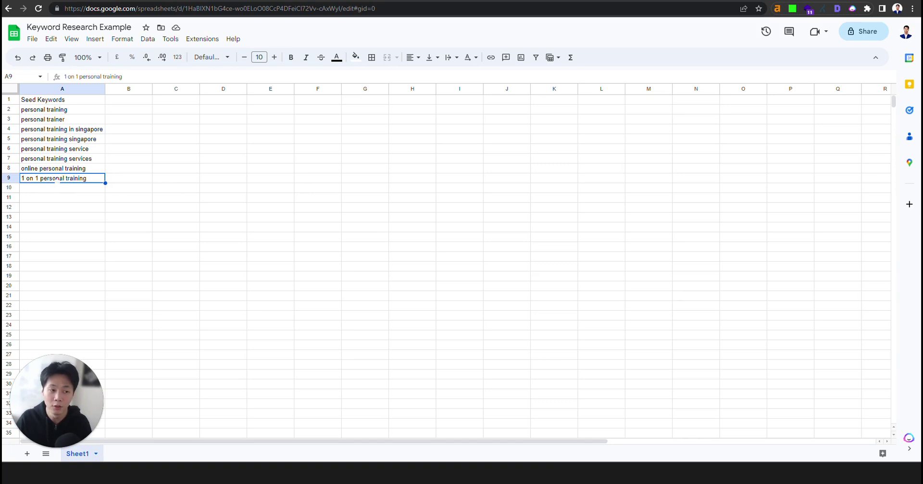
pyautogui.click(38, 188)
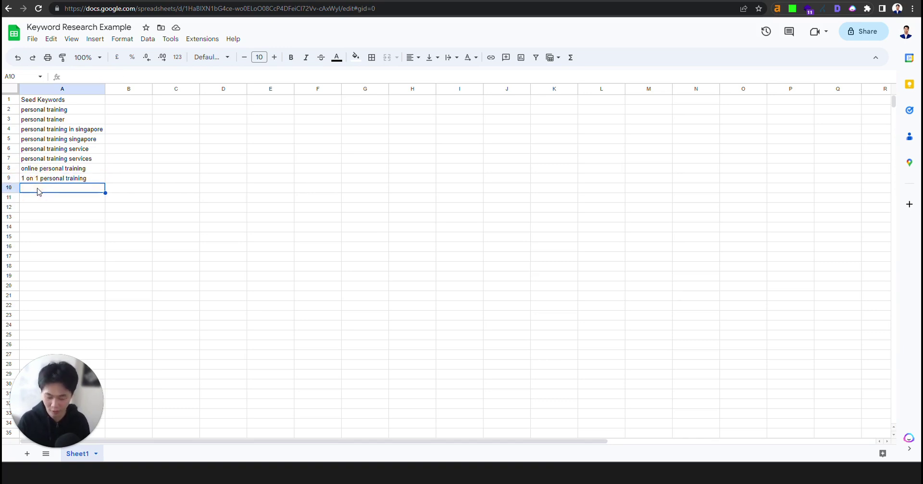
pyautogui.write('1-on-1 per')
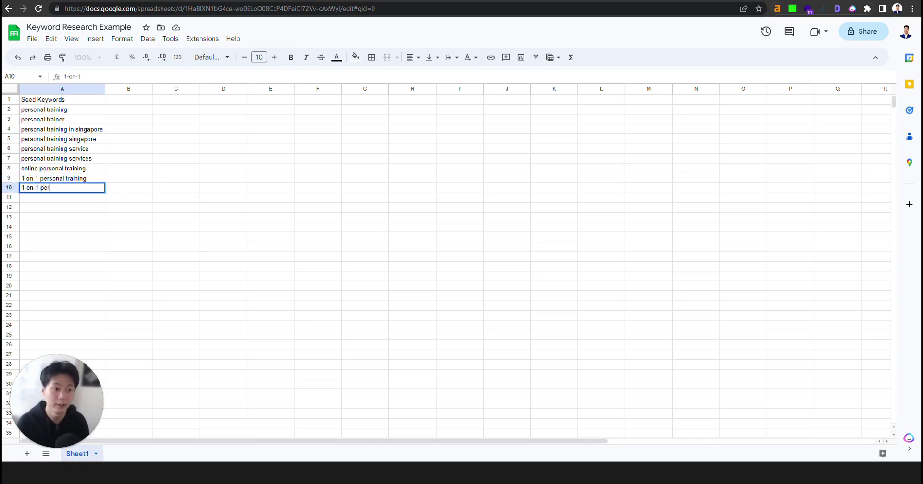
pyautogui.write('sonal t')
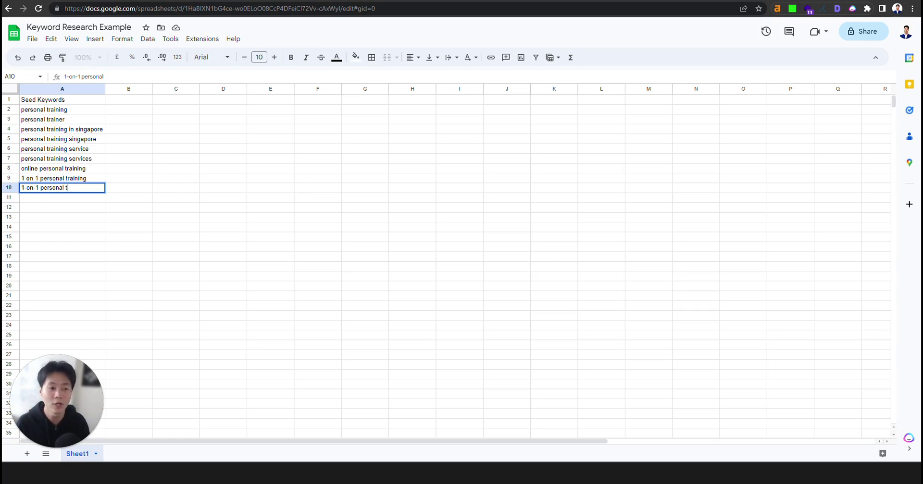
pyautogui.write('raining')
pyautogui.press('Return')
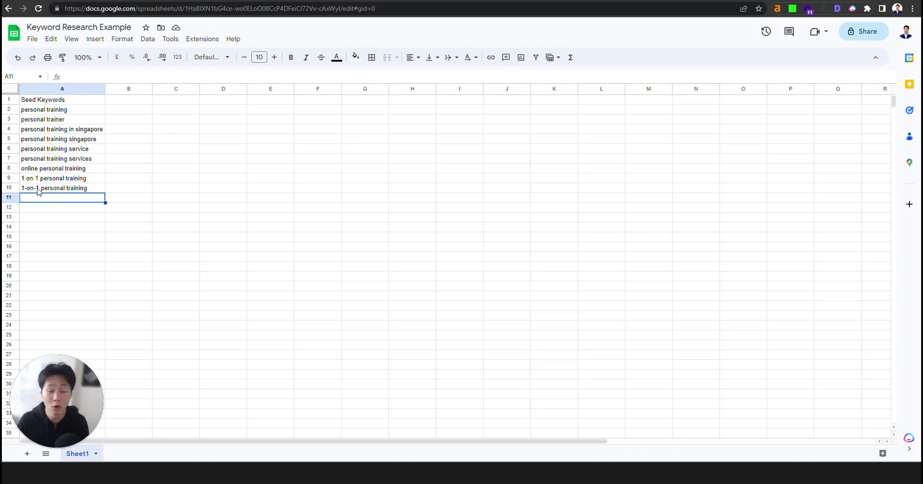
# Add the unspaced variation "1on1 personal training" in A11.
pyautogui.click(39, 189)
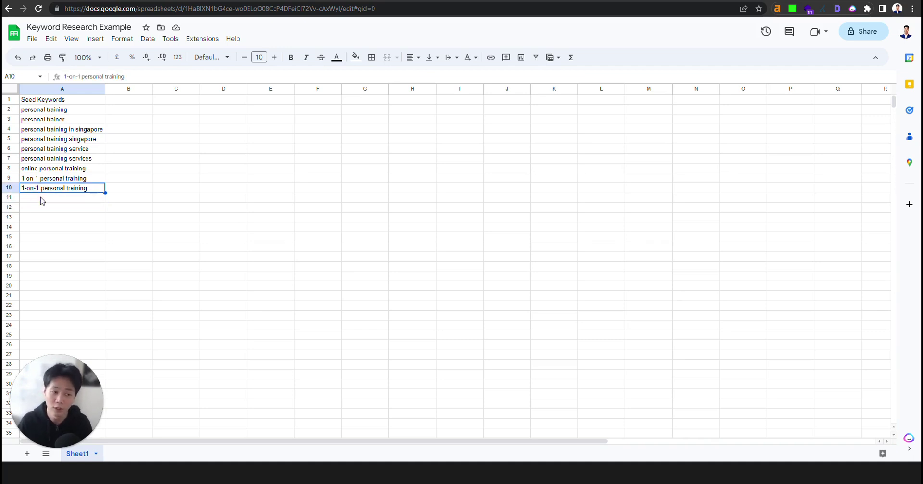
pyautogui.click(40, 199)
pyautogui.write('1on1')
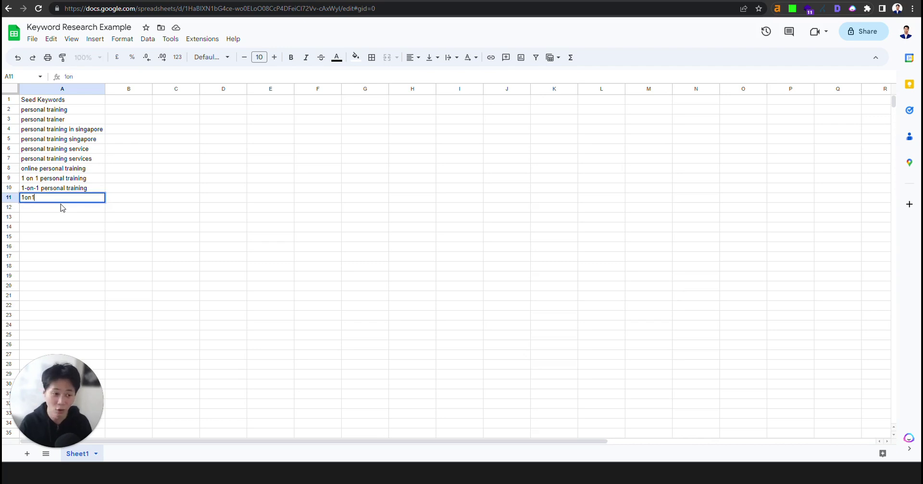
pyautogui.write(' person')
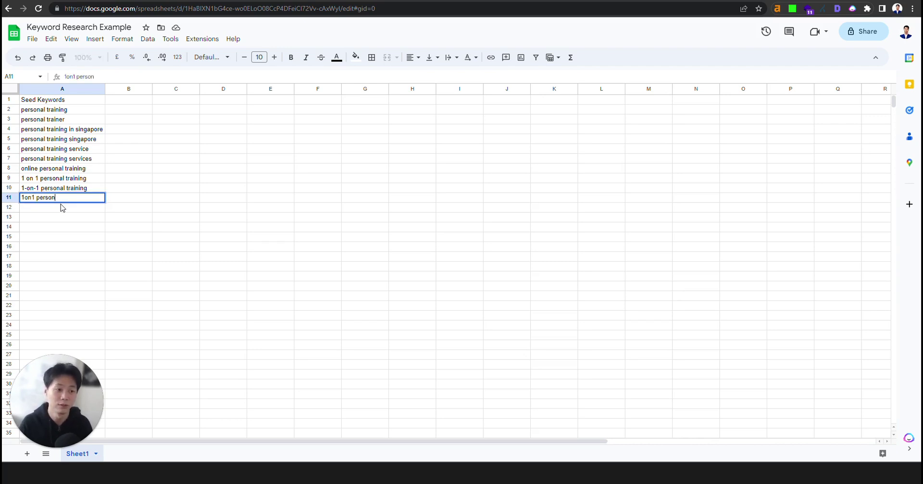
pyautogui.write('al training')
pyautogui.press('Return')
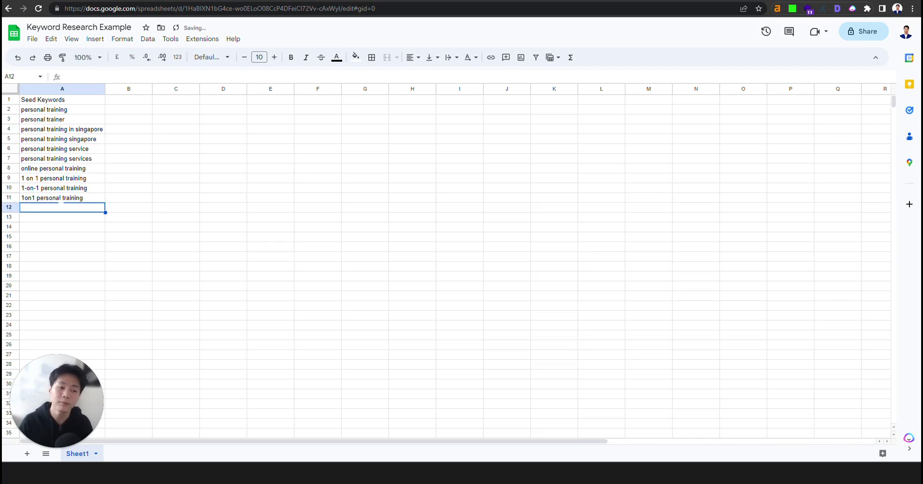
# Copy the personal trainer keyword from A3 into A12 and extend it to "personal trainer singapore".
pyautogui.click(77, 187)
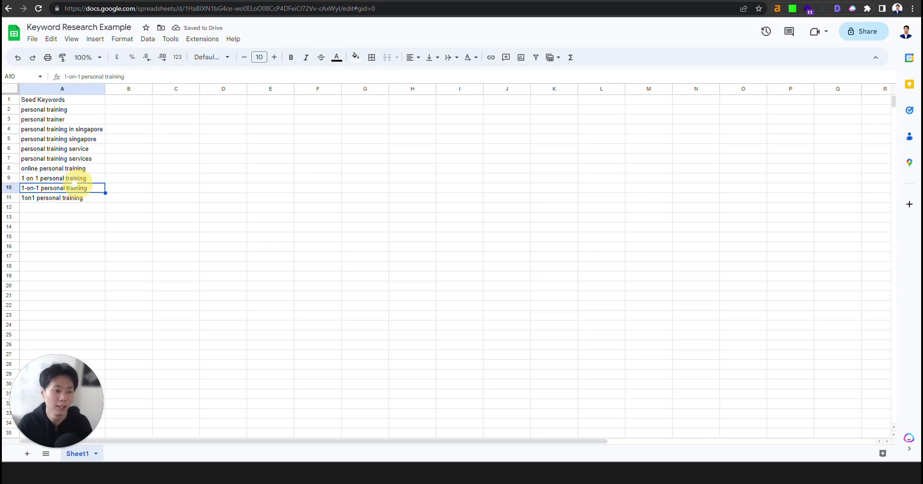
pyautogui.click(80, 120)
pyautogui.hotkey('ctrl', 'c')
pyautogui.click(62, 207)
pyautogui.hotkey('ctrl', 'v')
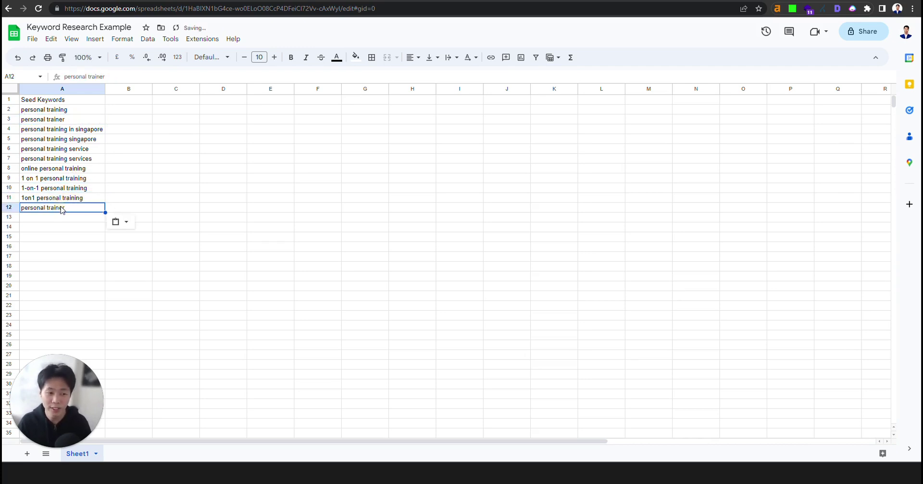
pyautogui.doubleClick(61, 207)
pyautogui.press('End')
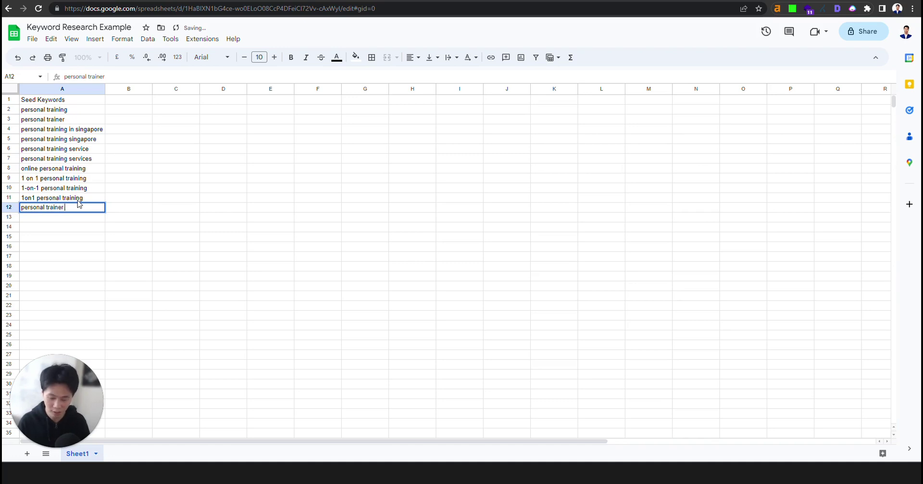
pyautogui.write('singapore')
pyautogui.press('Return')
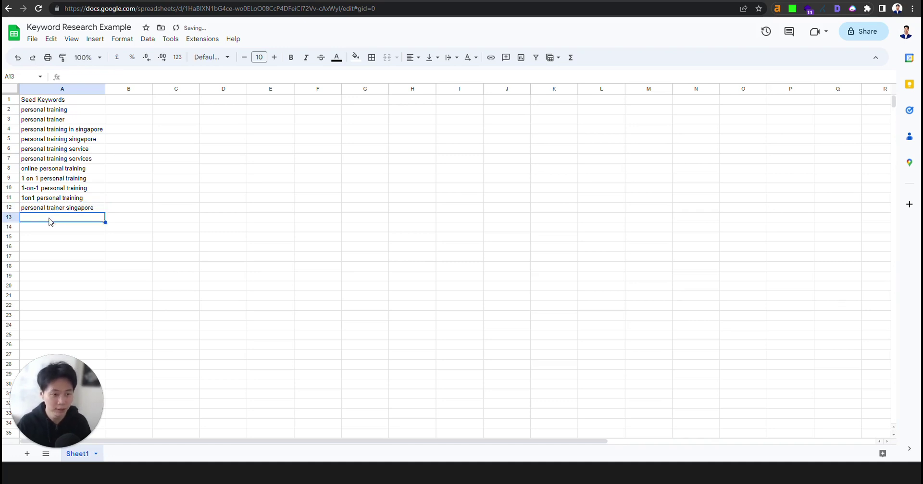
# Enter the reordered keyword "singapore personal trainer" in A13.
pyautogui.write('singapoire')
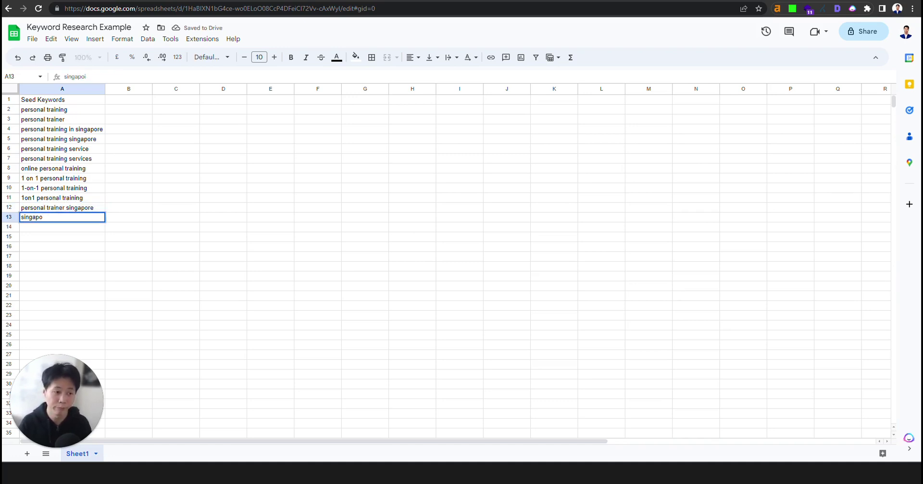
pyautogui.write('re personal tarine')
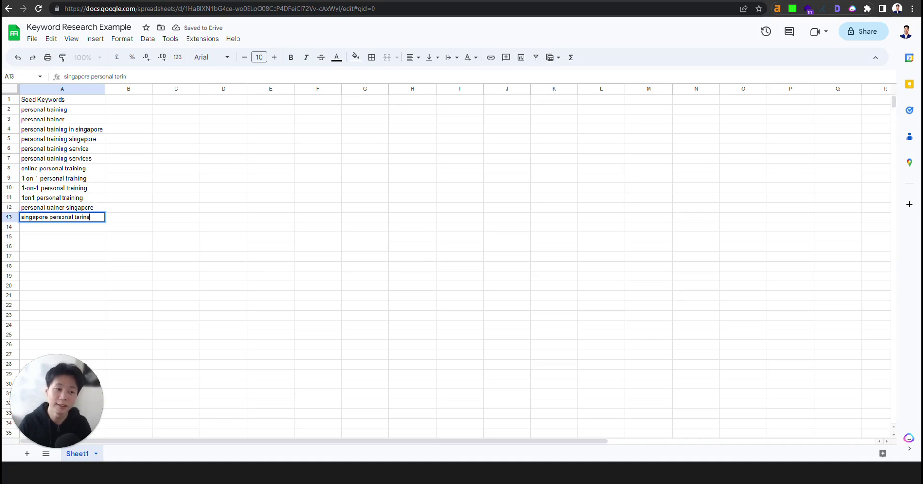
pyautogui.press('BackSpace')
pyautogui.press('BackSpace')
pyautogui.press('BackSpace')
pyautogui.press('BackSpace')
pyautogui.press('BackSpace')
pyautogui.write('rainer')
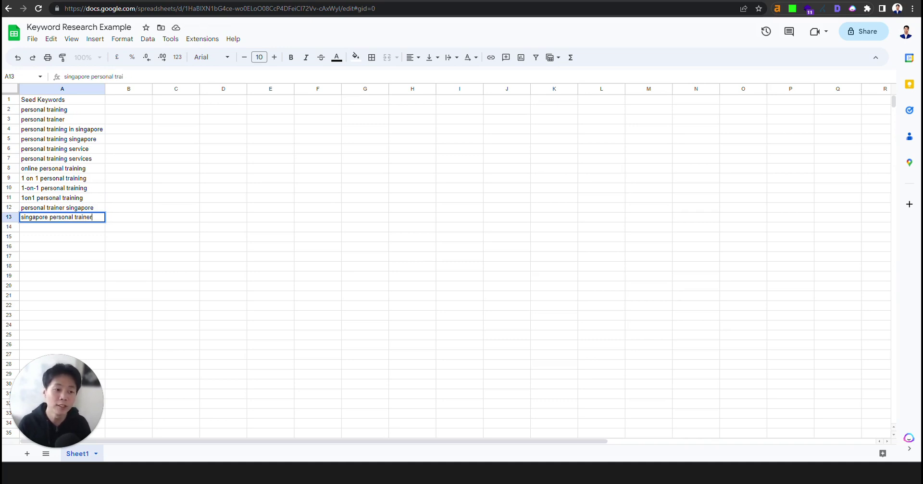
pyautogui.press('Return')
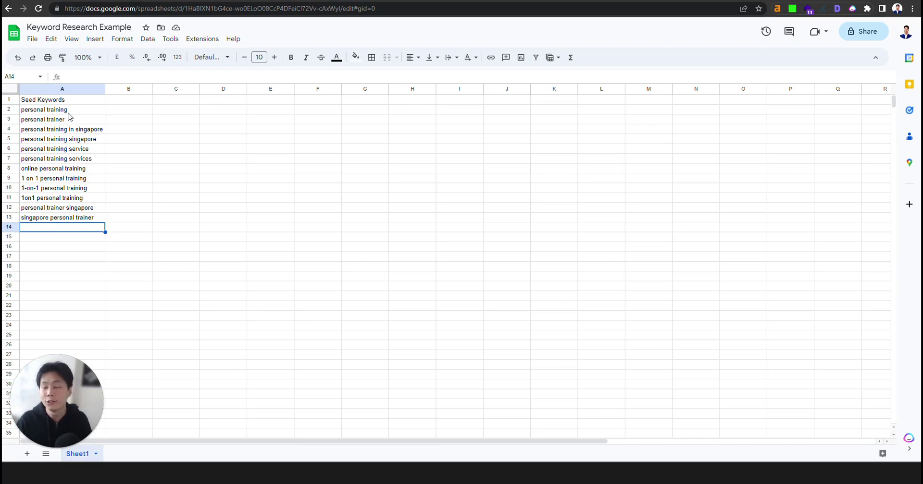
# Copy the personal training keyword from A2 and enter it in a new tab's Google search box to list its suggestions.
pyautogui.click(68, 111)
pyautogui.hotkey('ctrl', 'c')
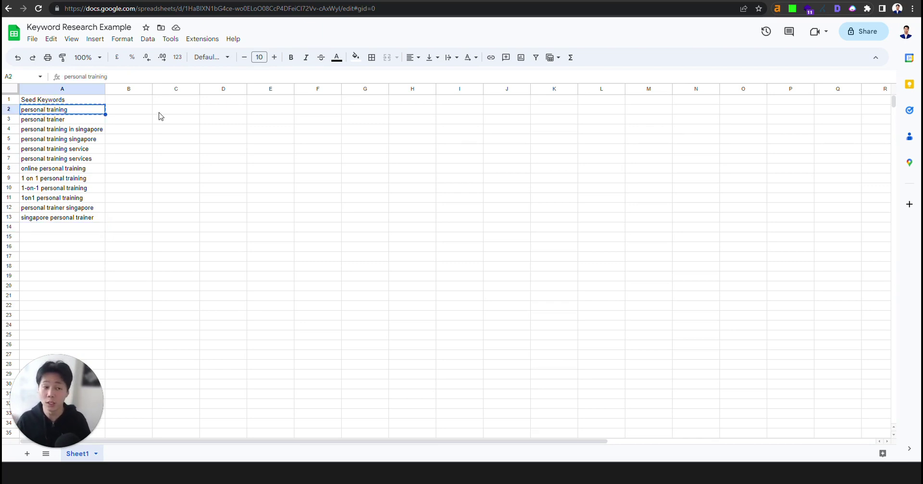
pyautogui.click(183, 130)
pyautogui.click(83, 111)
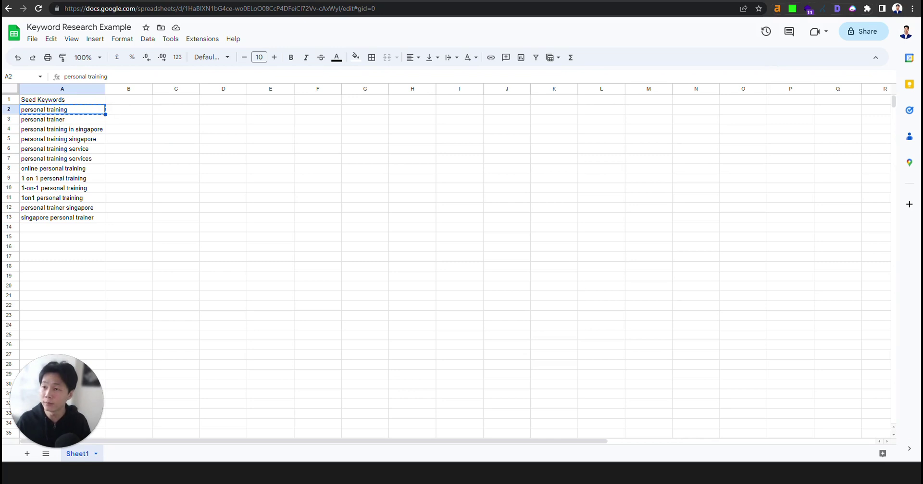
pyautogui.hotkey('ctrl', 't')
pyautogui.click(452, 181)
pyautogui.write('personal training')
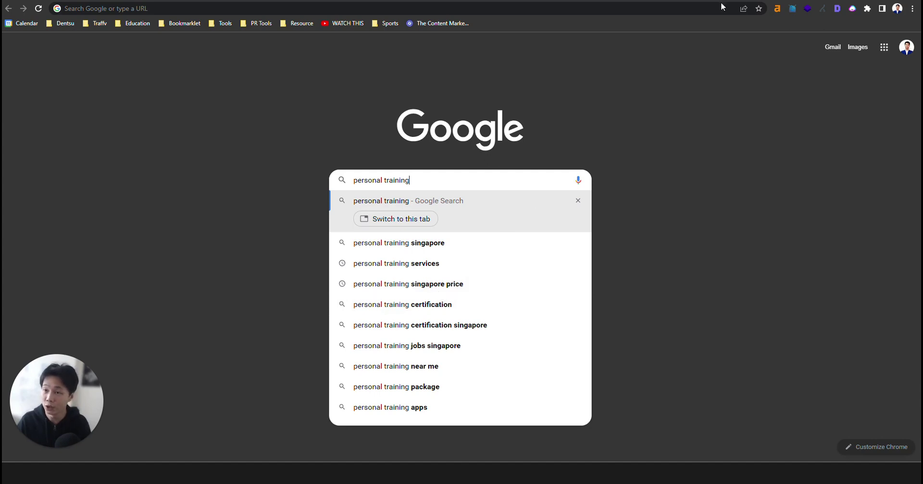
# Return to the keyword sheet and add "personal training singapore price" in A14, building on the copied seed keyword.
pyautogui.click(557, 1)
pyautogui.click(560, 0)
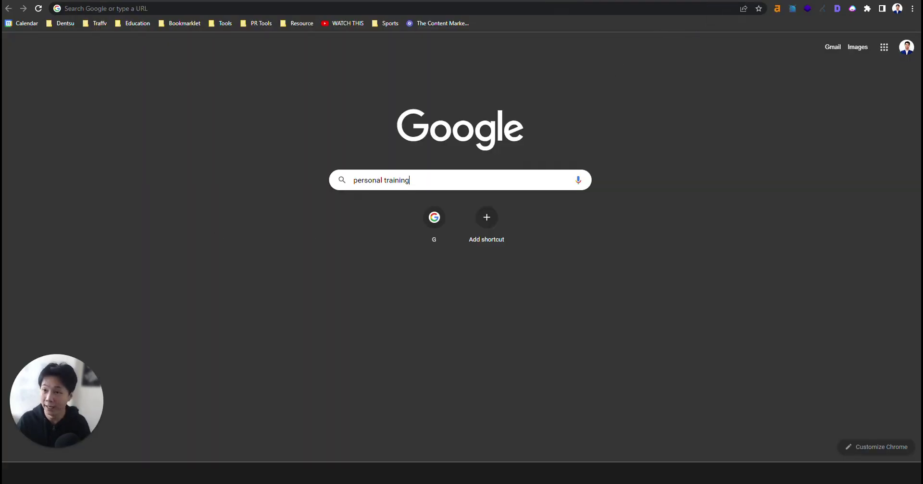
pyautogui.moveTo(755, 1); pyautogui.dragTo(754, 54)
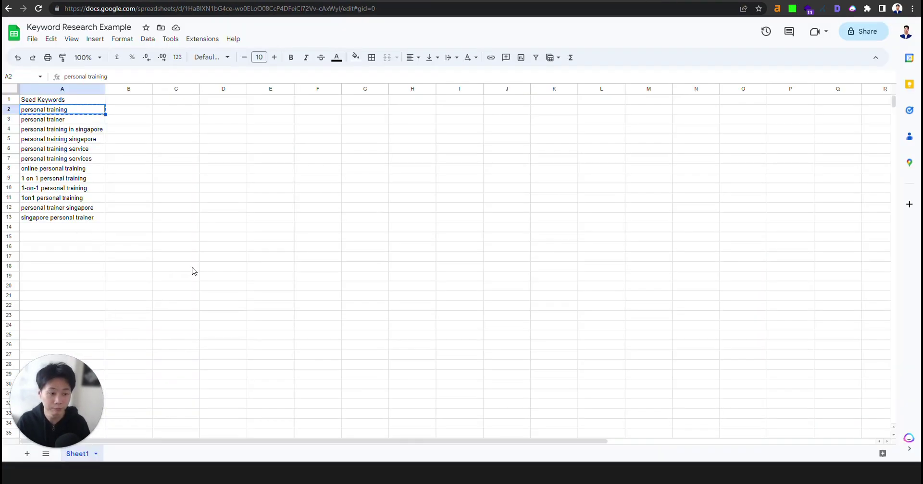
pyautogui.doubleClick(77, 228)
pyautogui.hotkey('ctrl', 'v')
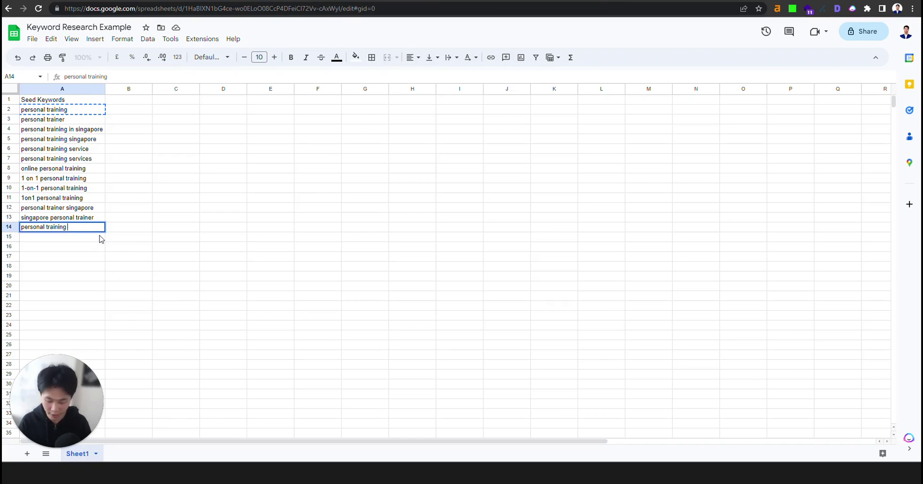
pyautogui.write('singapore price')
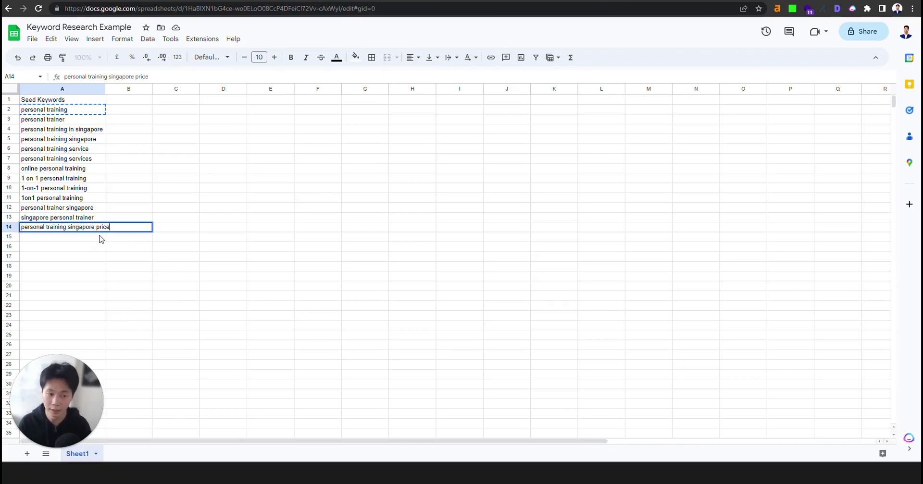
pyautogui.press('Return')
# Check the Google suggestions for personal training again and add "personal training package" in A15.
pyautogui.hotkey('alt', 'Tab')
pyautogui.click(489, 250)
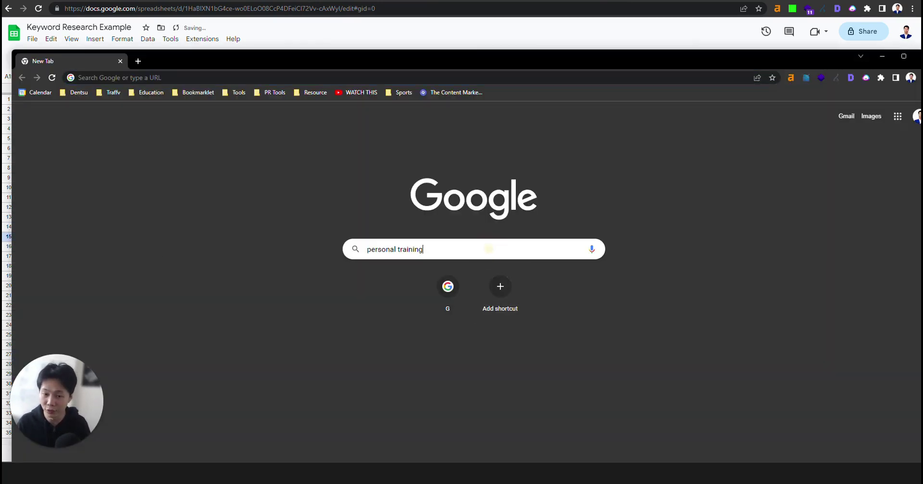
pyautogui.write('g')
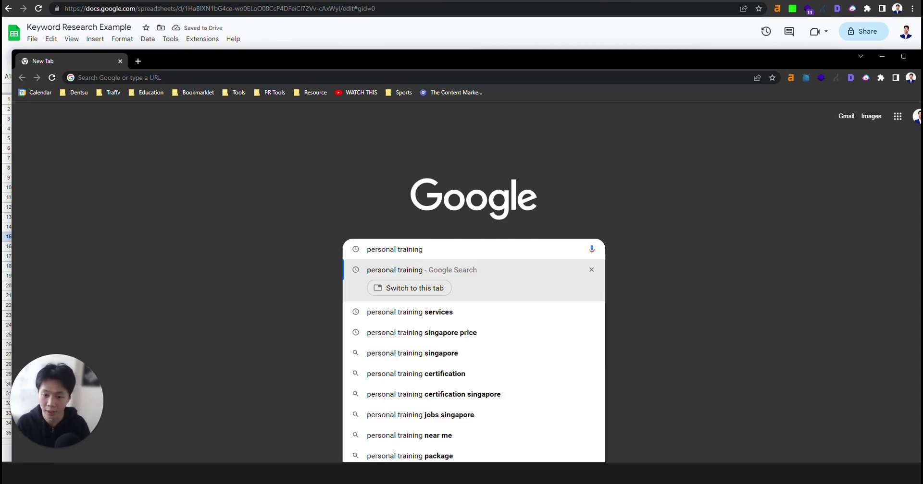
pyautogui.doubleClick(577, 60)
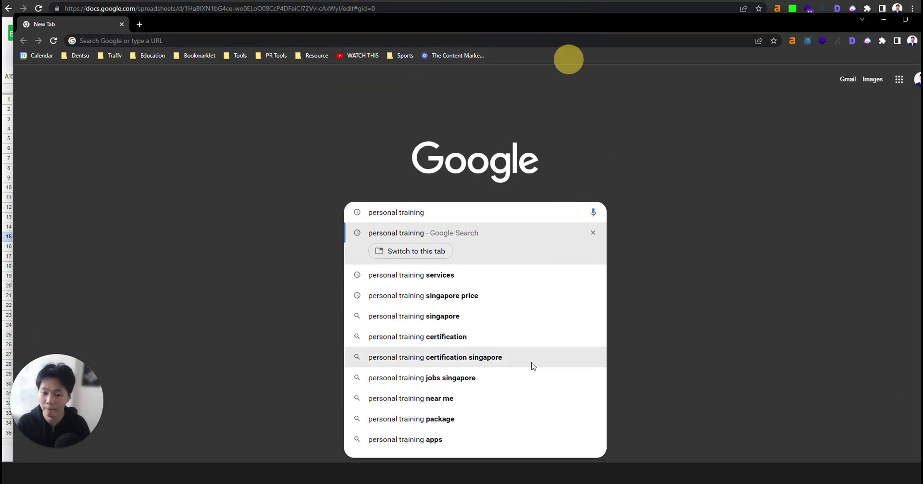
pyautogui.hotkey('alt', 'Tab')
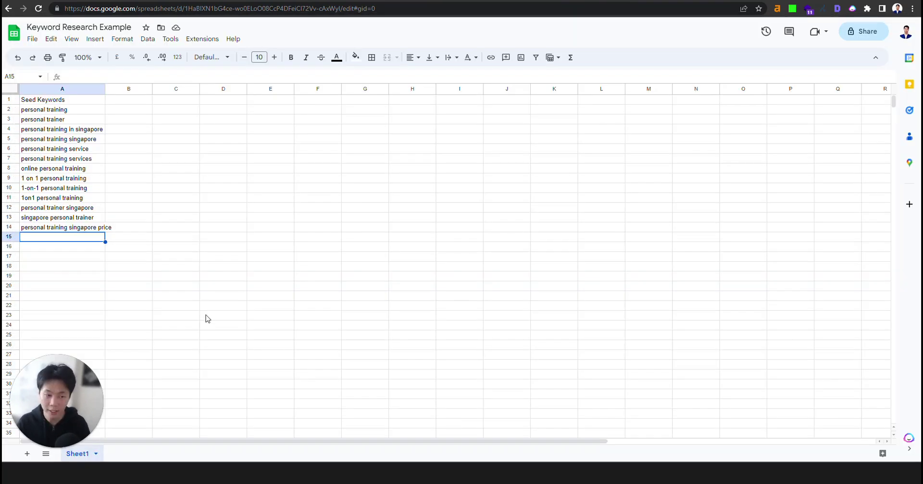
pyautogui.hotkey('ctrl', 'v')
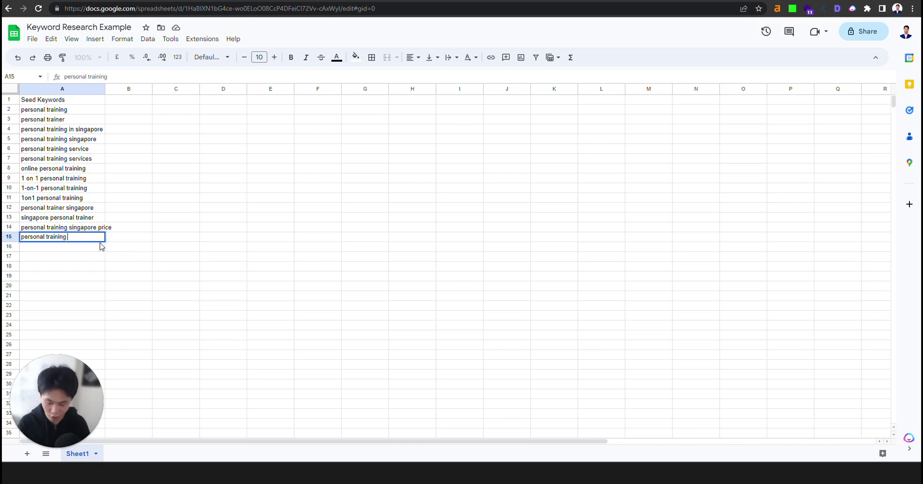
pyautogui.write('package')
pyautogui.press('Return')
# Reopen the Google suggestions for personal training and add "personal training near me" in A16 of the sheet.
pyautogui.hotkey('alt', 'Tab')
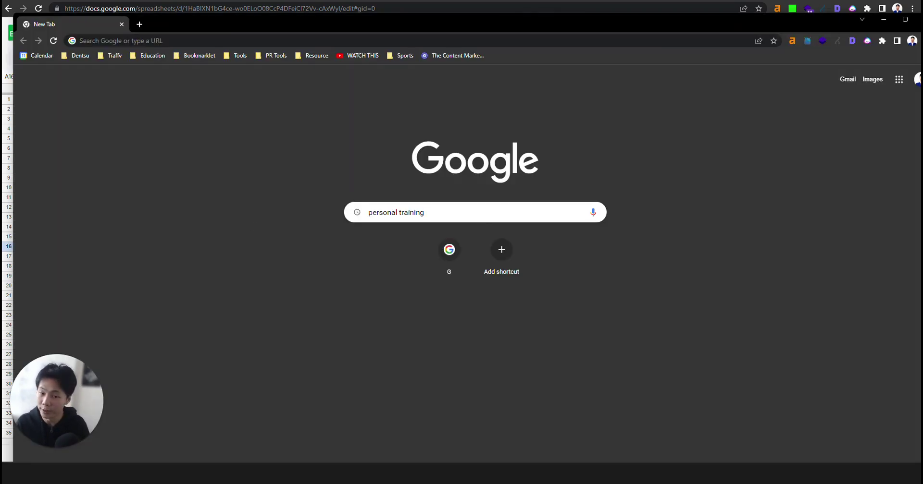
pyautogui.click(479, 212)
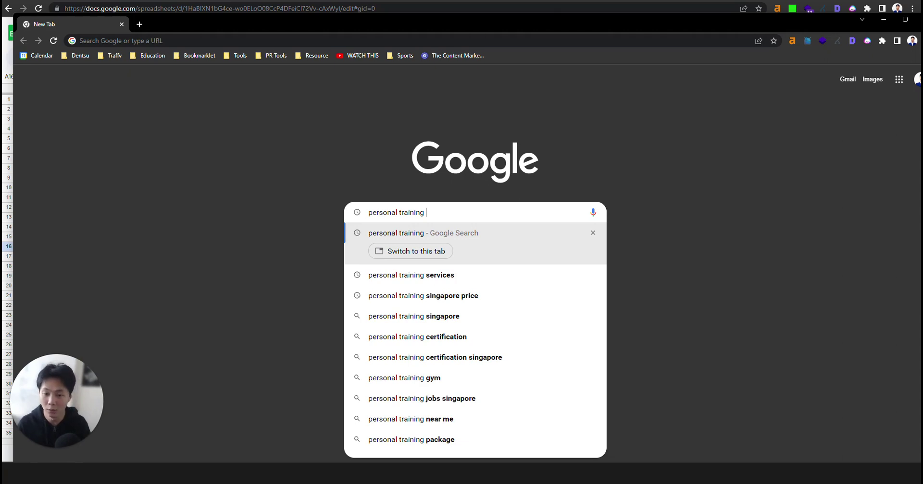
pyautogui.hotkey('alt', 'Tab')
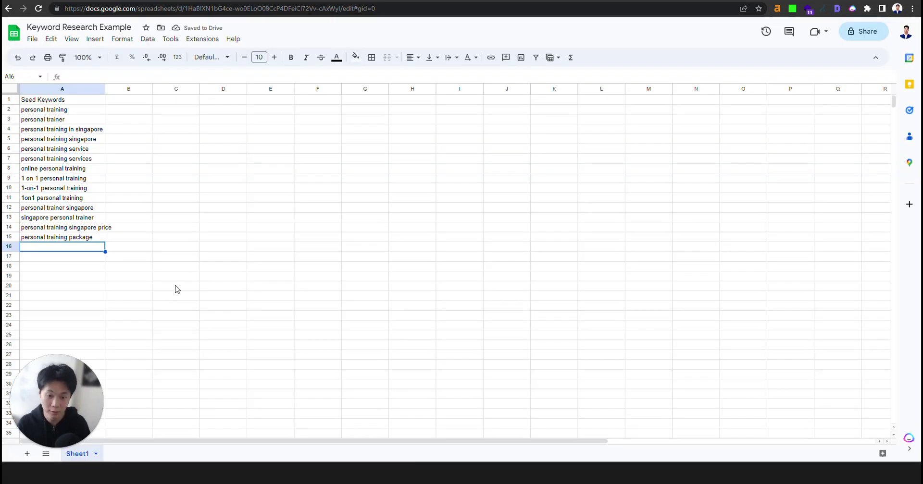
pyautogui.click(64, 246)
pyautogui.write('personal training ne')
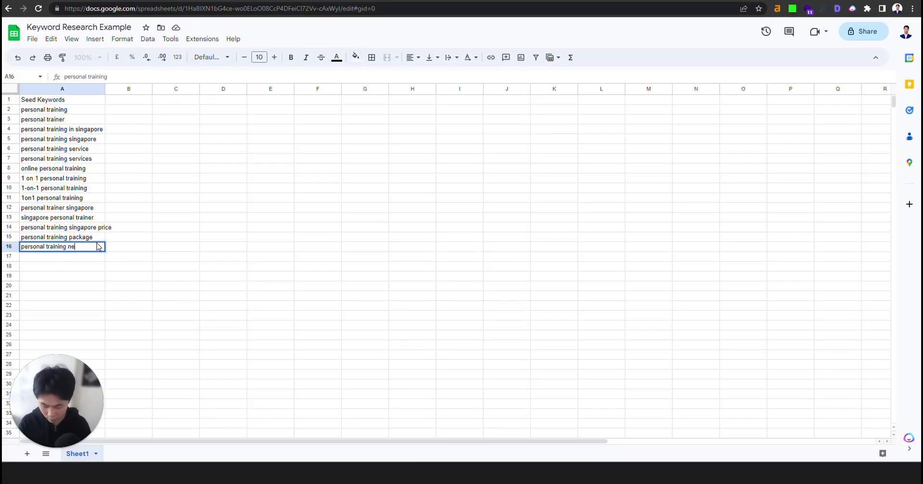
pyautogui.write('ar me')
pyautogui.press('Return')
# Copy the personal trainer keyword from A3 and replace the text in the Google search box with it to list suggestions.
pyautogui.hotkey('alt', 'Tab')
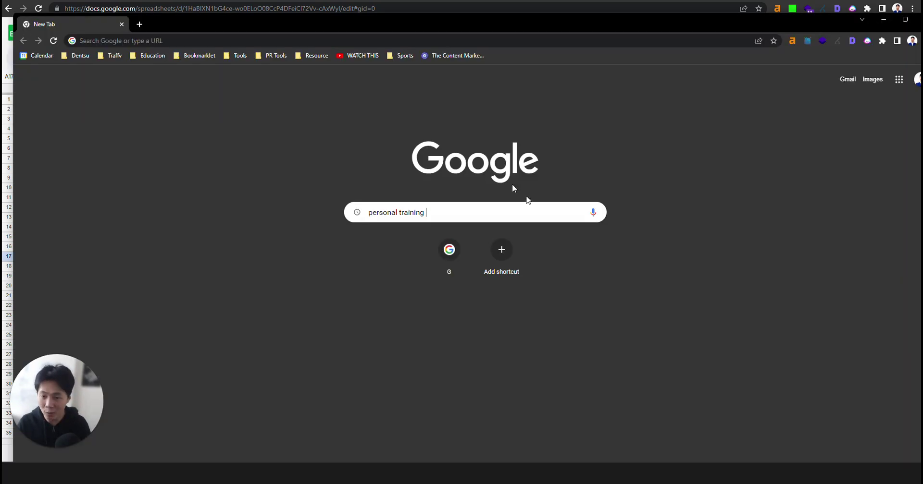
pyautogui.hotkey('alt', 'Tab')
pyautogui.hotkey('alt', 'Tab')
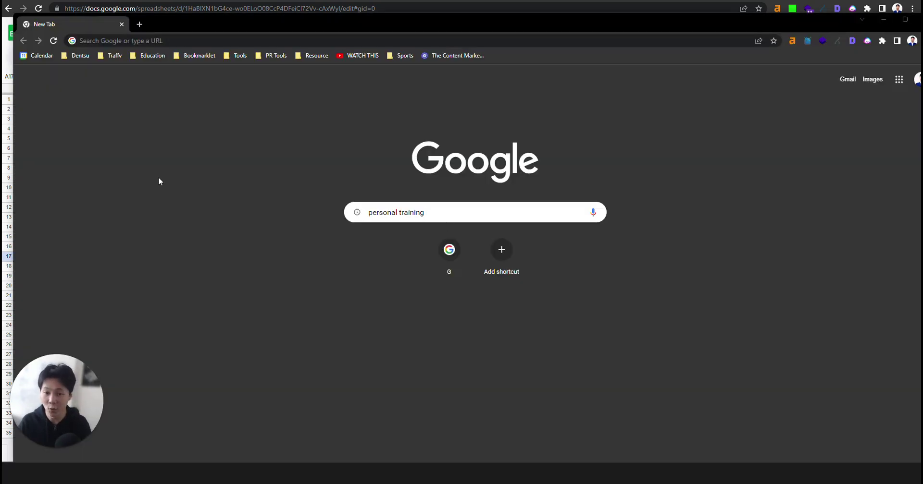
pyautogui.hotkey('alt', 'Tab')
pyautogui.click(73, 129)
pyautogui.click(63, 109)
pyautogui.click(66, 119)
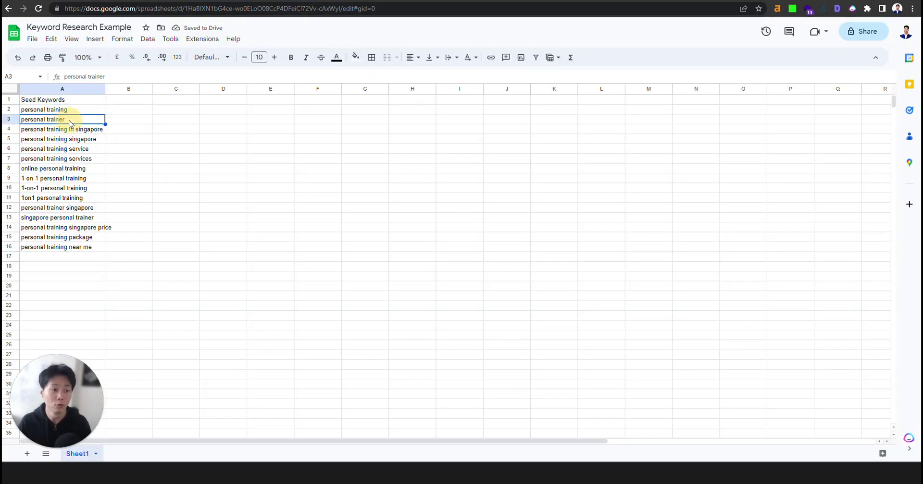
pyautogui.hotkey('ctrl', 'c')
pyautogui.hotkey('alt', 'Tab')
pyautogui.moveTo(425, 212); pyautogui.dragTo(321, 214)
pyautogui.hotkey('ctrl', 'v')
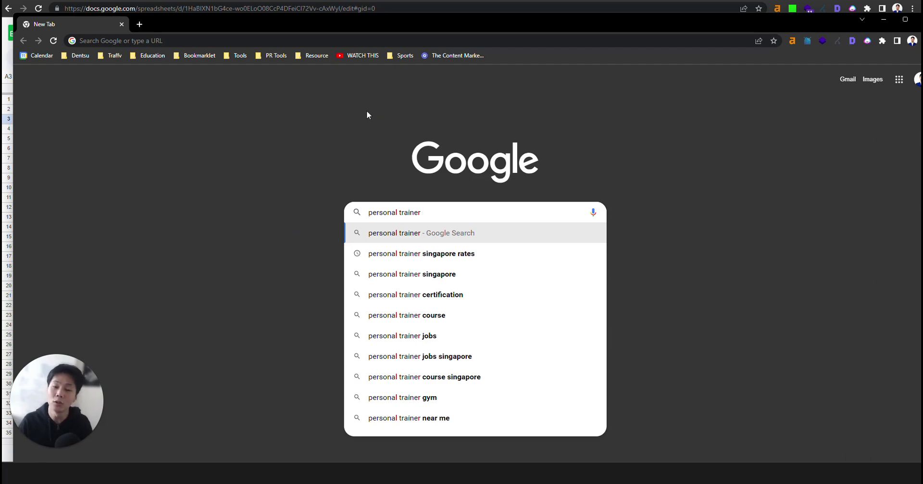
# Run the Google search for "personal trainer" and view the search box suggestions on the results page.
pyautogui.click(243, 210)
pyautogui.hotkey('alt', 'Tab')
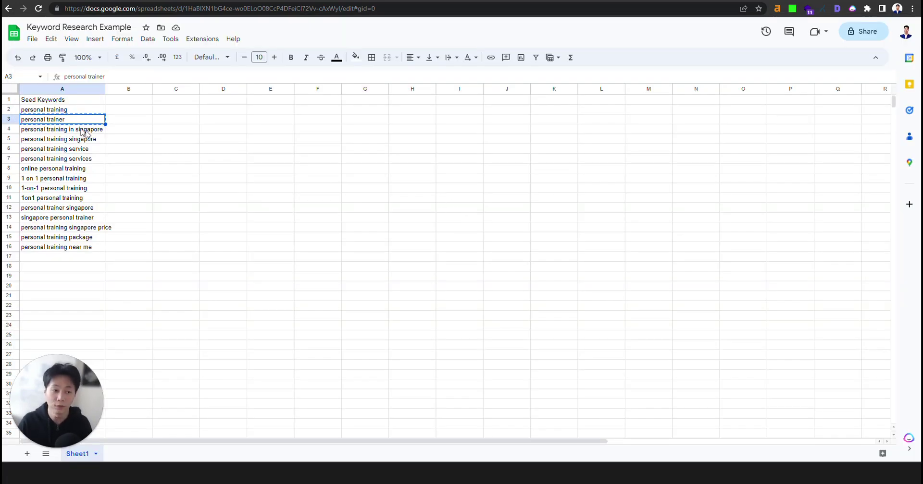
pyautogui.hotkey('alt', 'Tab')
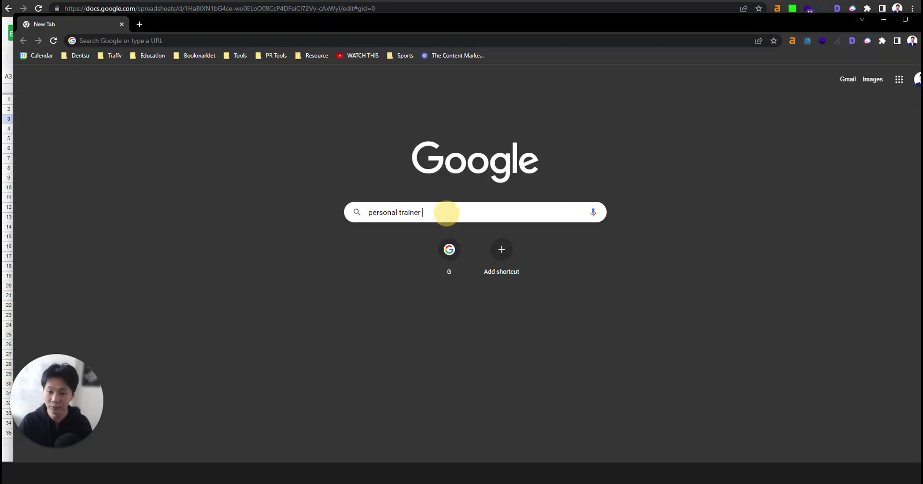
pyautogui.click(449, 213)
pyautogui.press('Return')
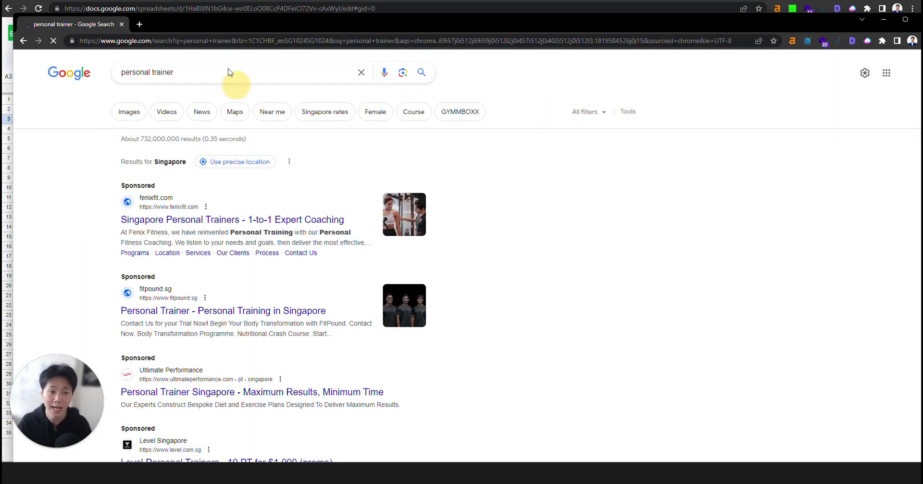
pyautogui.click(231, 73)
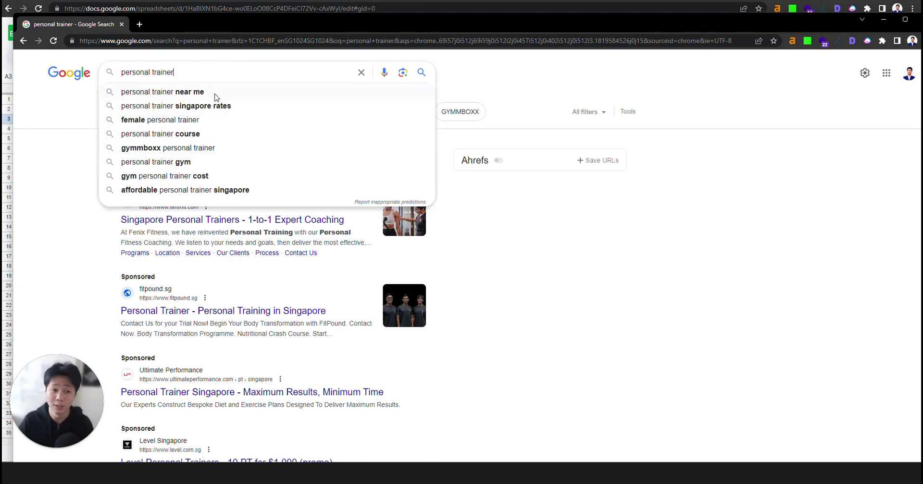
# Switch back to the keyword sheet and add "personal trainer singapore rates" in A17.
pyautogui.hotkey('alt', 'Tab')
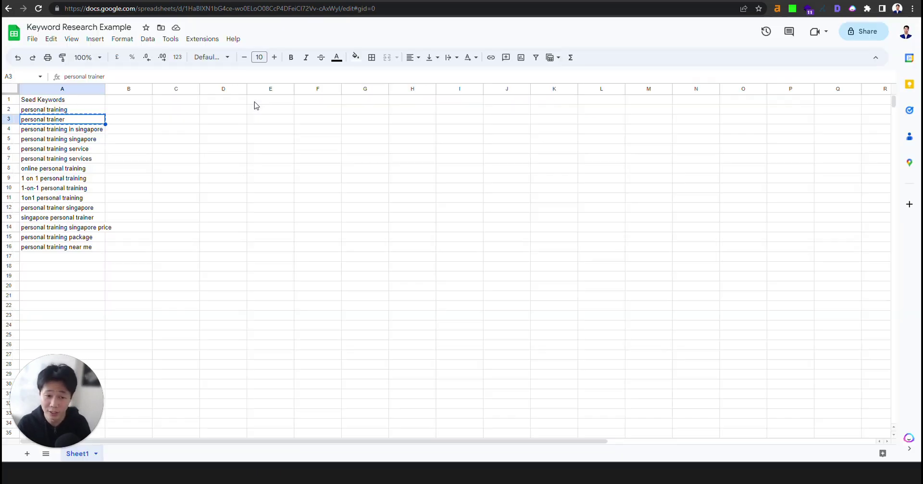
pyautogui.doubleClick(78, 260)
pyautogui.hotkey('ctrl', 'v')
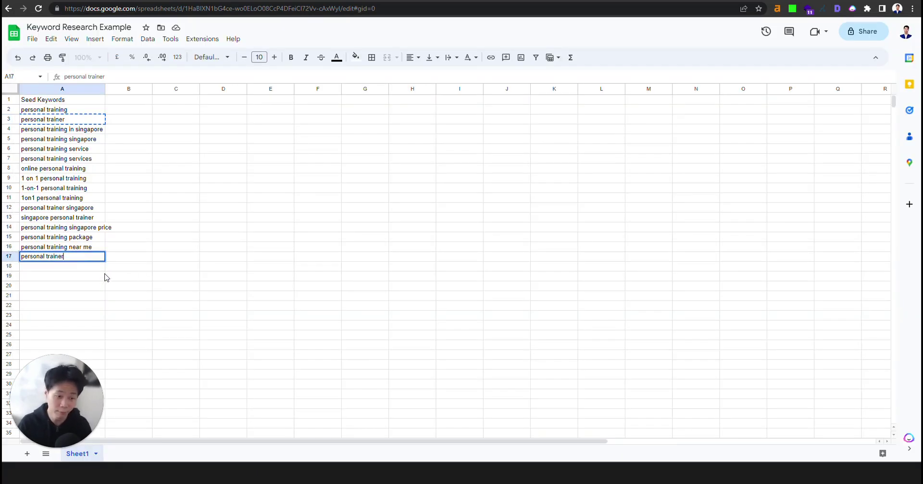
pyautogui.write('singapore a')
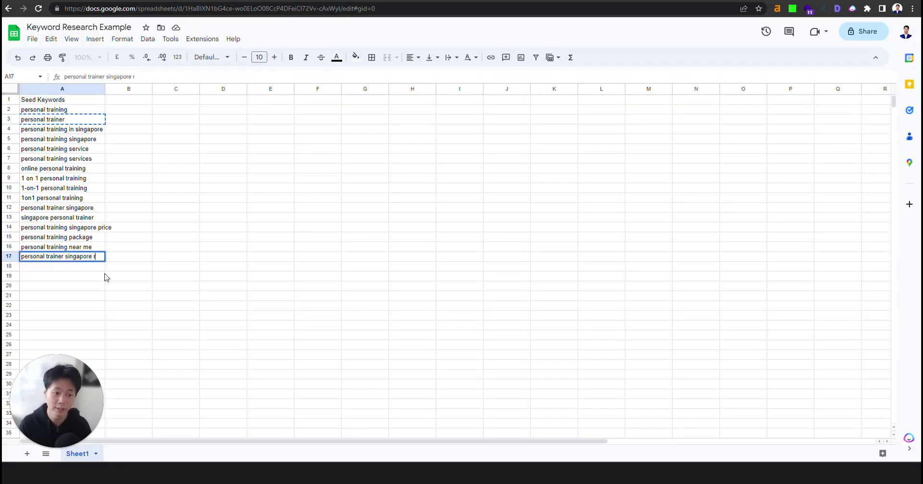
pyautogui.write('ate')
pyautogui.press('Return')
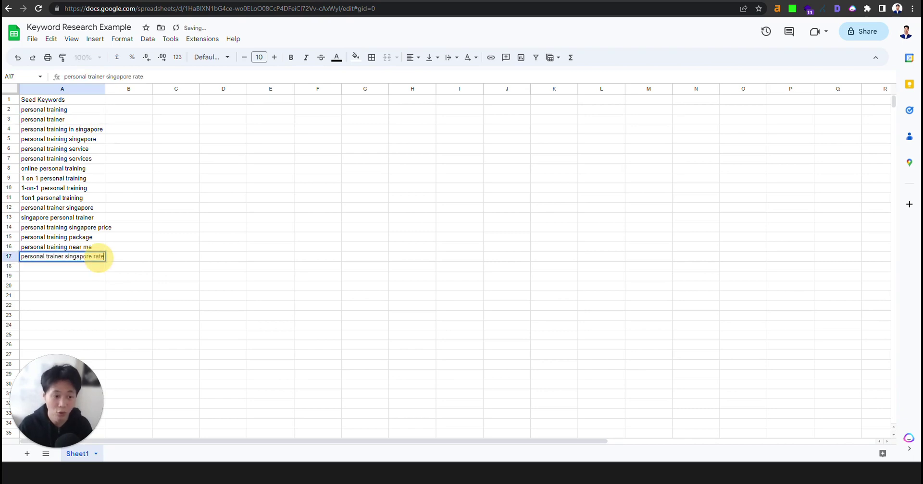
pyautogui.doubleClick(99, 257)
pyautogui.write('s')
pyautogui.press('Return')
# Check the Google suggestions for personal trainer and add "personal trainer for weight loss" in A18.
pyautogui.hotkey('alt', 'Tab')
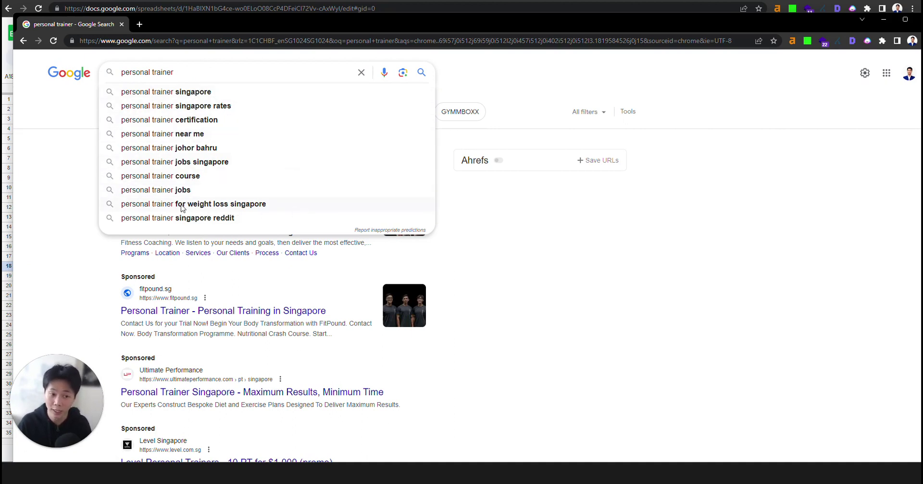
pyautogui.hotkey('alt', 'Tab')
pyautogui.click(68, 266)
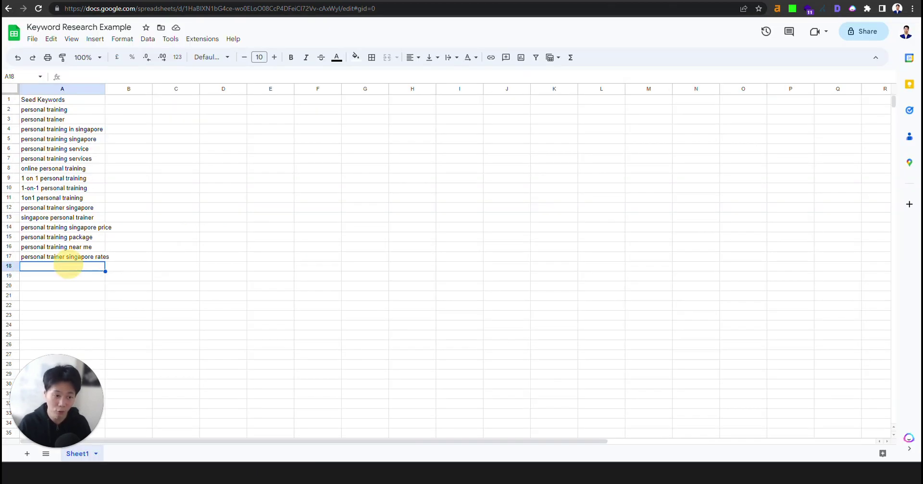
pyautogui.write('pero')
pyautogui.write('son')
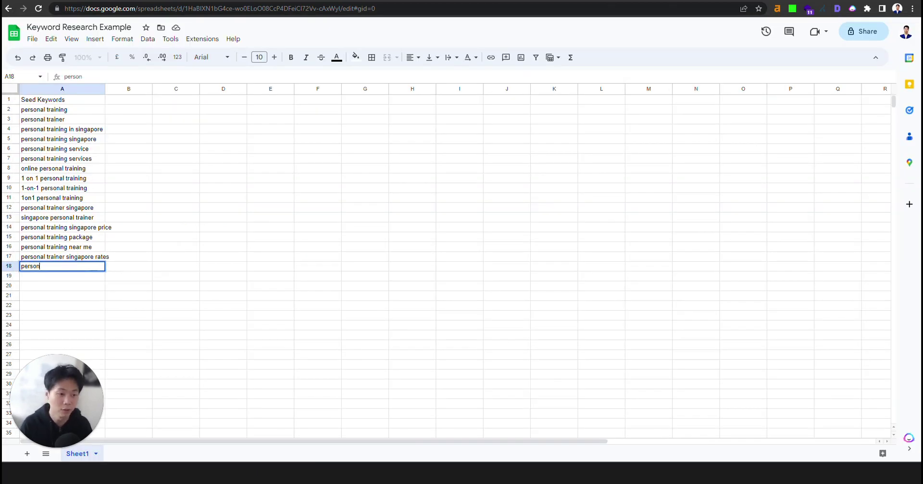
pyautogui.write('al tai')
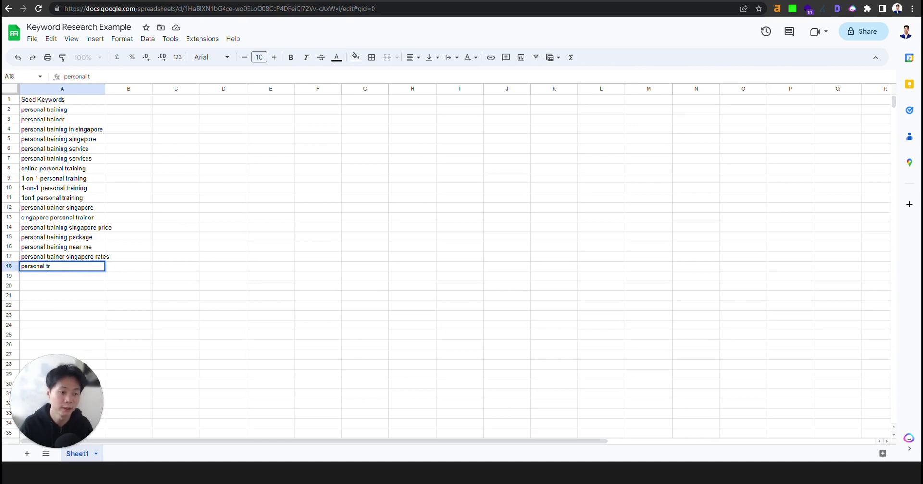
pyautogui.write('ainer for weight')
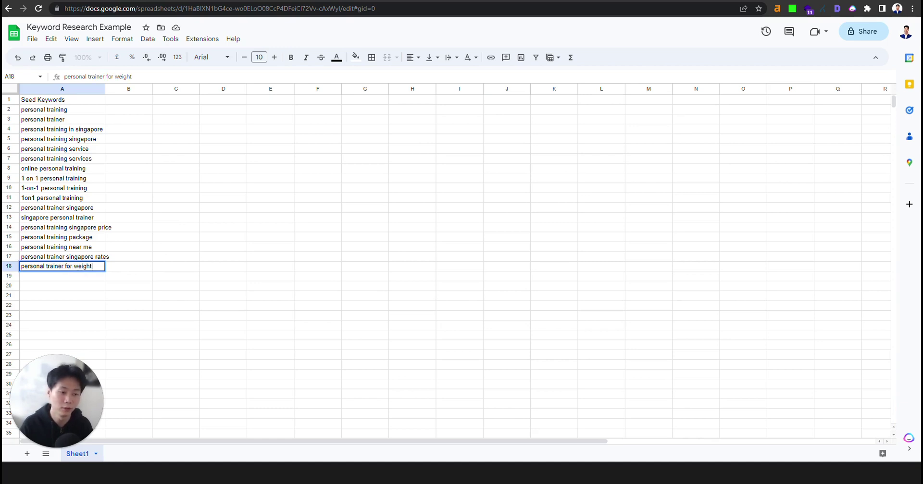
pyautogui.write(' loss')
pyautogui.press('Return')
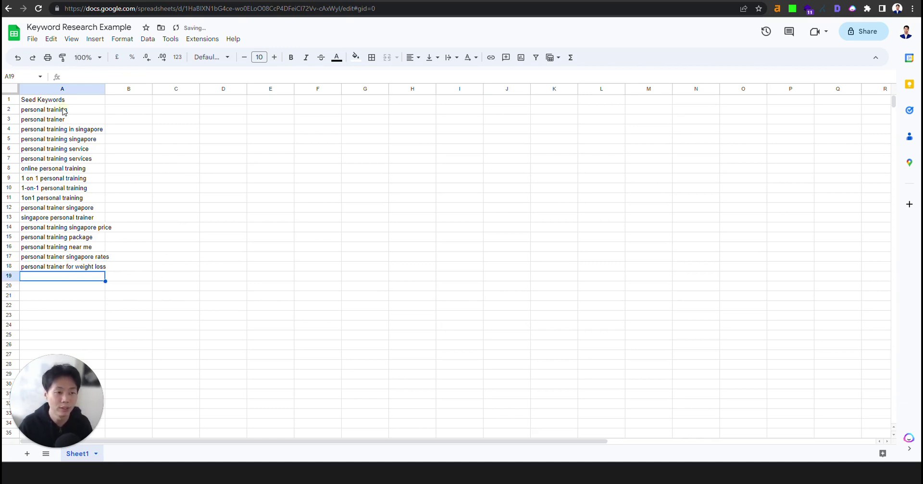
pyautogui.moveTo(63, 112); pyautogui.dragTo(62, 287)
pyautogui.click(331, 250)
pyautogui.click(63, 109)
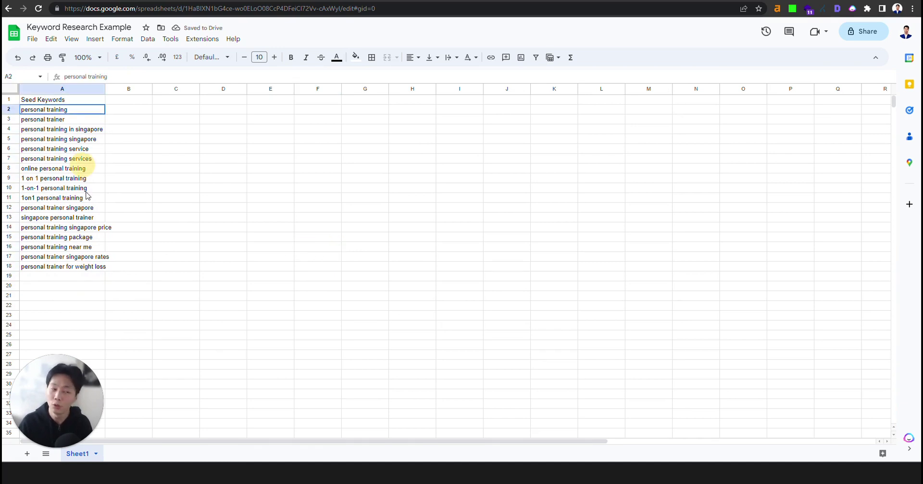
# Copy the seed keyword list in A2:A18.
pyautogui.keyDown('shift'); pyautogui.click(74, 276); pyautogui.keyUp('shift')
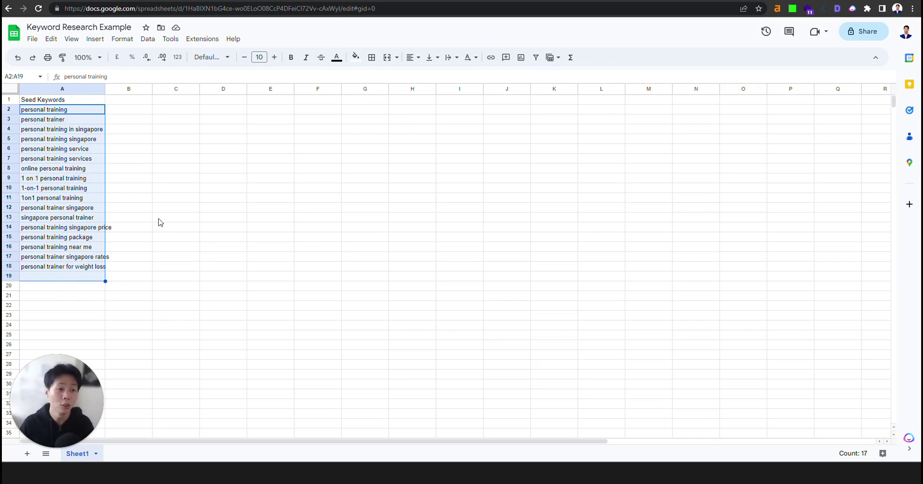
pyautogui.click(157, 221)
pyautogui.moveTo(63, 110); pyautogui.dragTo(66, 268)
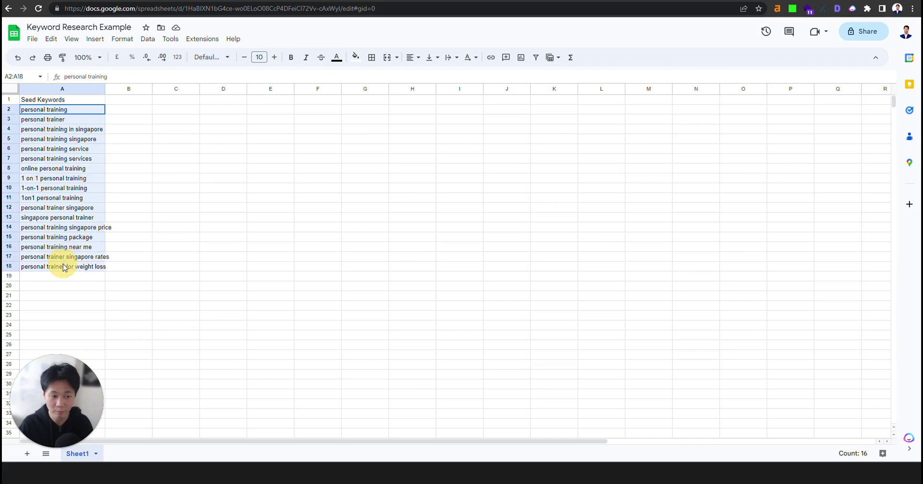
pyautogui.hotkey('ctrl', 'c')
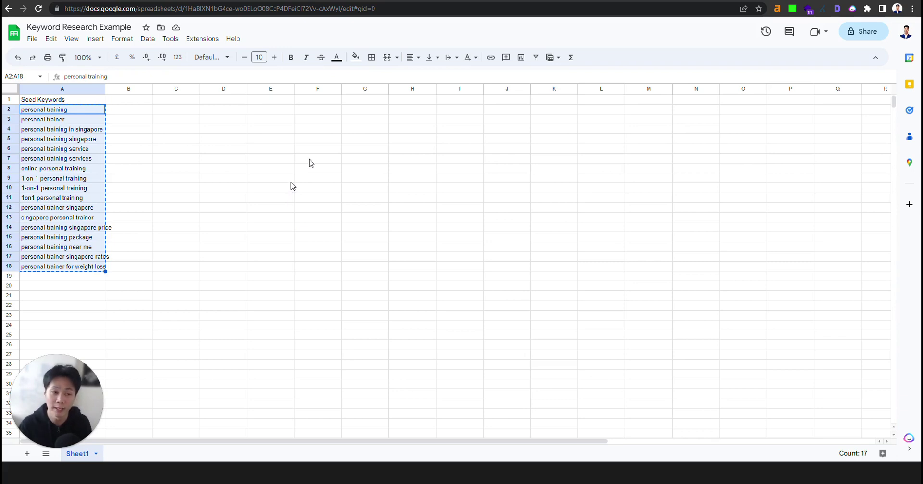
# Switch to Google Ads and open Get search volume and forecasts in Keyword Planner.
pyautogui.click(560, 1)
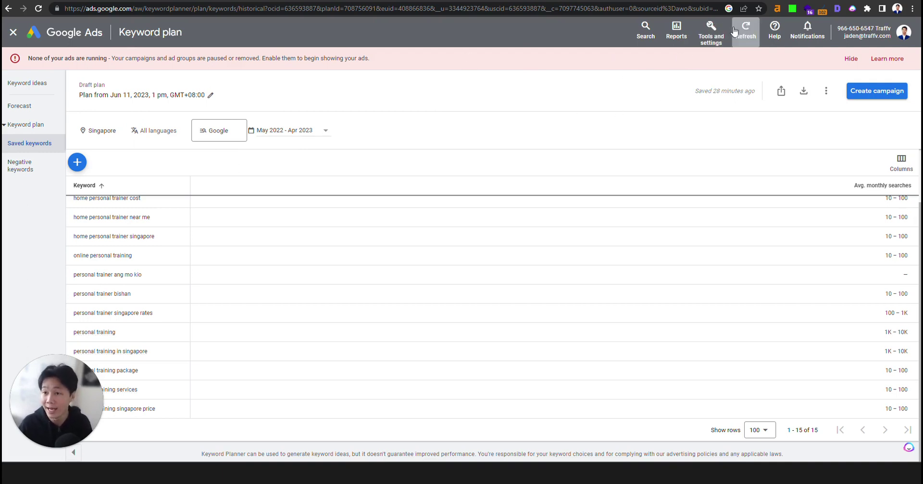
pyautogui.click(712, 30)
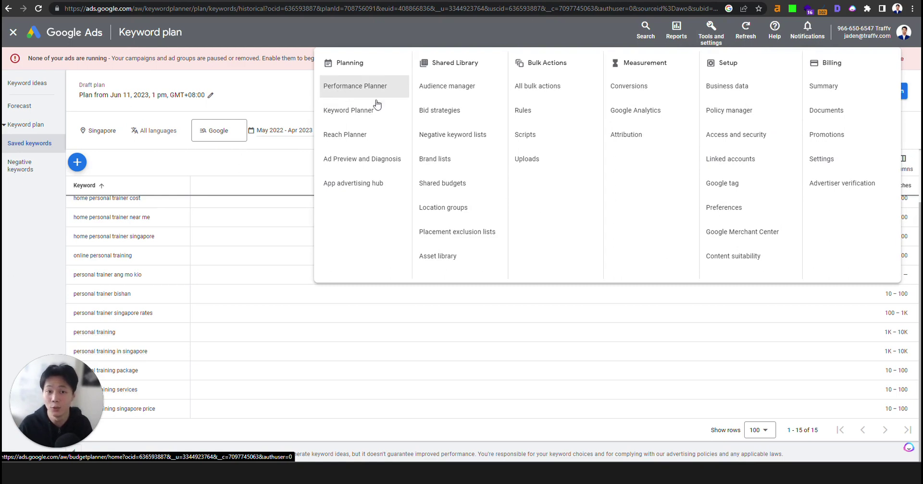
pyautogui.click(374, 117)
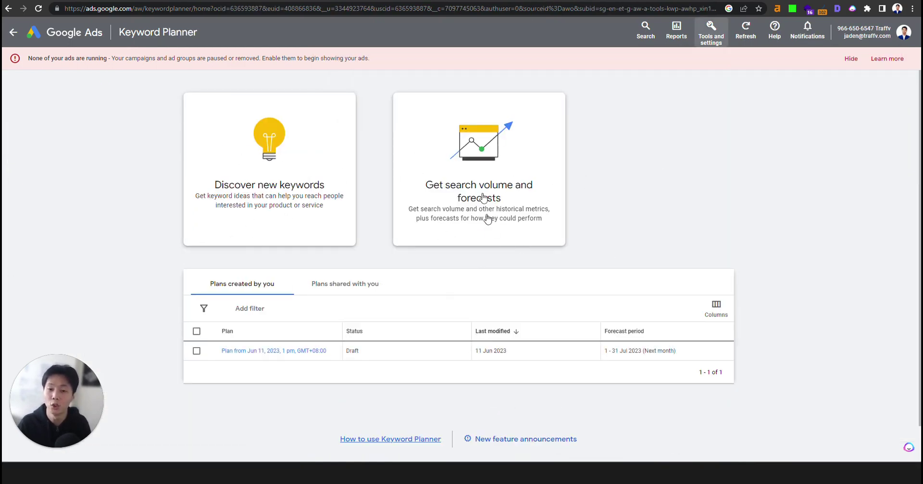
pyautogui.click(472, 167)
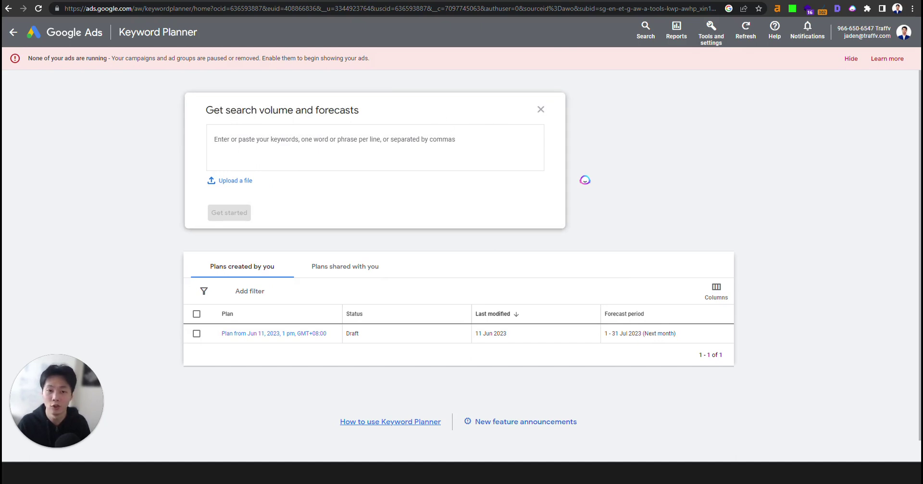
# Paste the copied seed keywords into the search volume form and generate the keyword plan.
pyautogui.click(251, 136)
pyautogui.hotkey('ctrl', 'v')
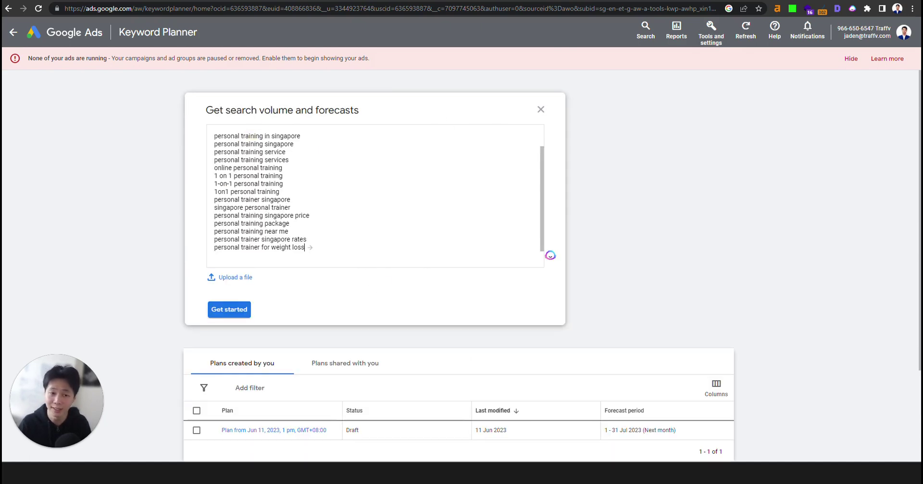
pyautogui.click(222, 311)
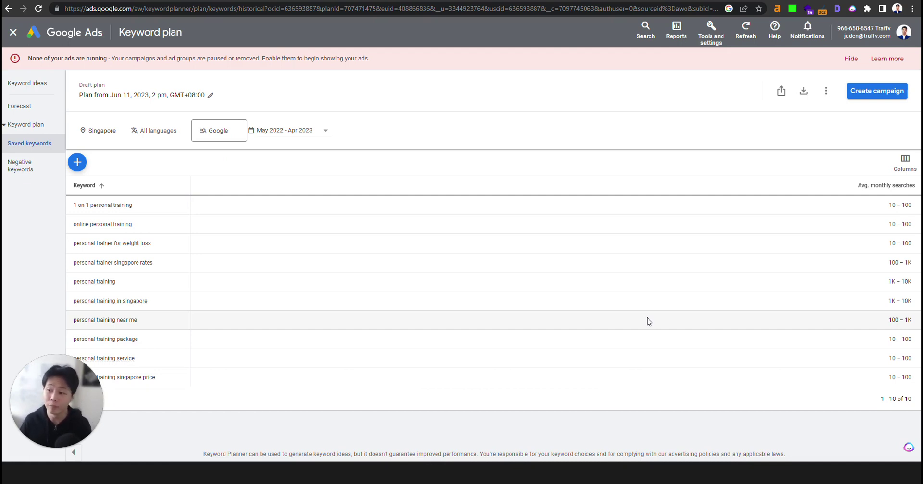
# Examine the average monthly search ranges of the saved keywords and view the available column options without applying changes.
pyautogui.moveTo(888, 205); pyautogui.dragTo(913, 207)
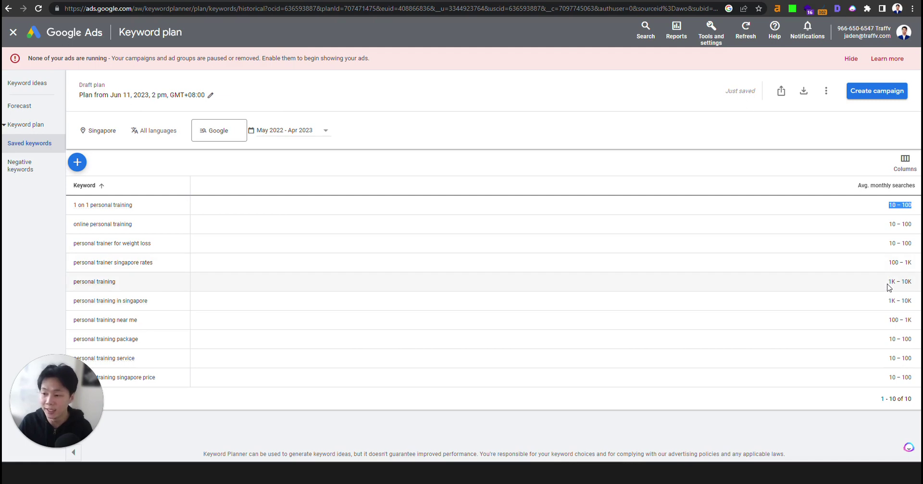
pyautogui.moveTo(887, 287); pyautogui.dragTo(913, 287)
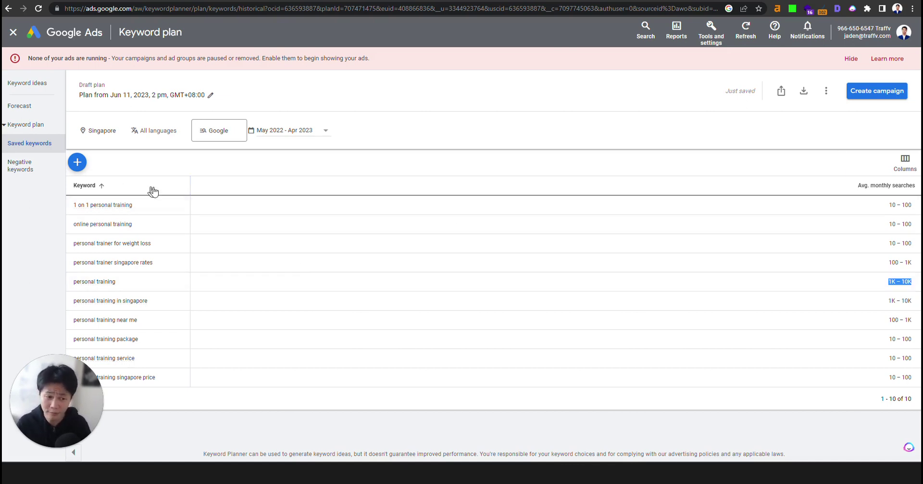
pyautogui.click(903, 162)
pyautogui.click(885, 232)
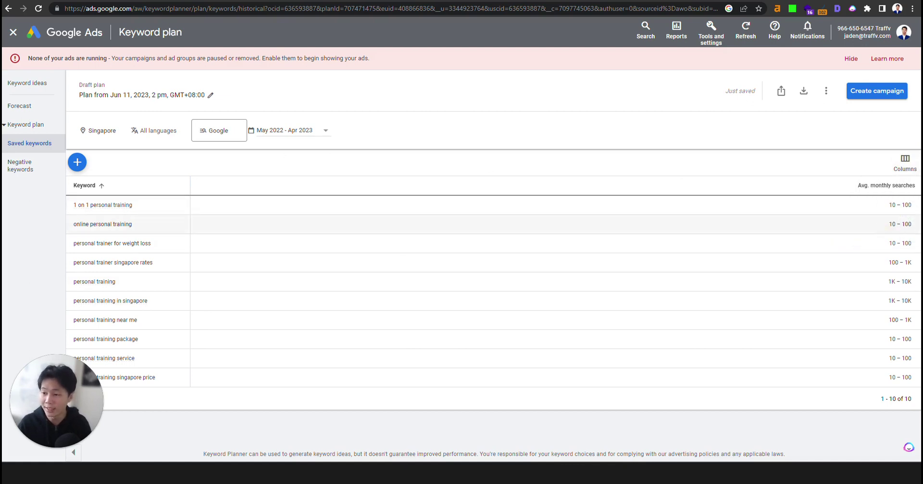
pyautogui.click(905, 159)
pyautogui.click(891, 187)
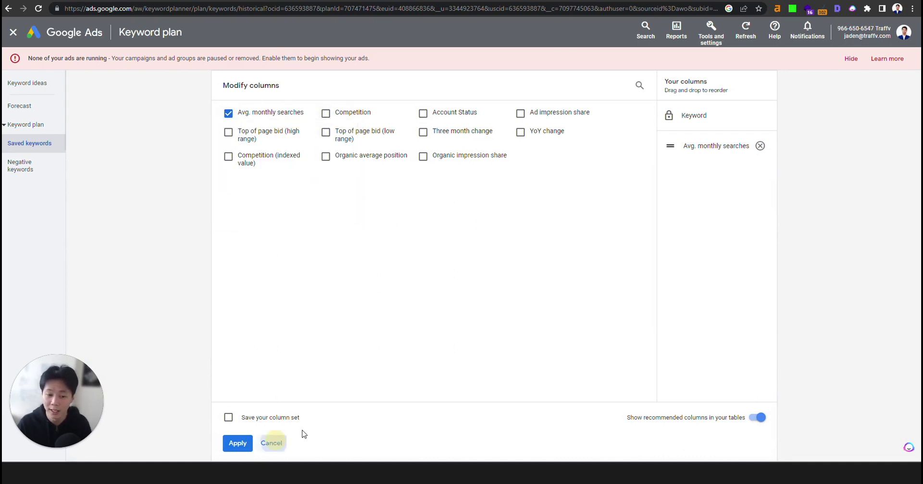
pyautogui.click(271, 443)
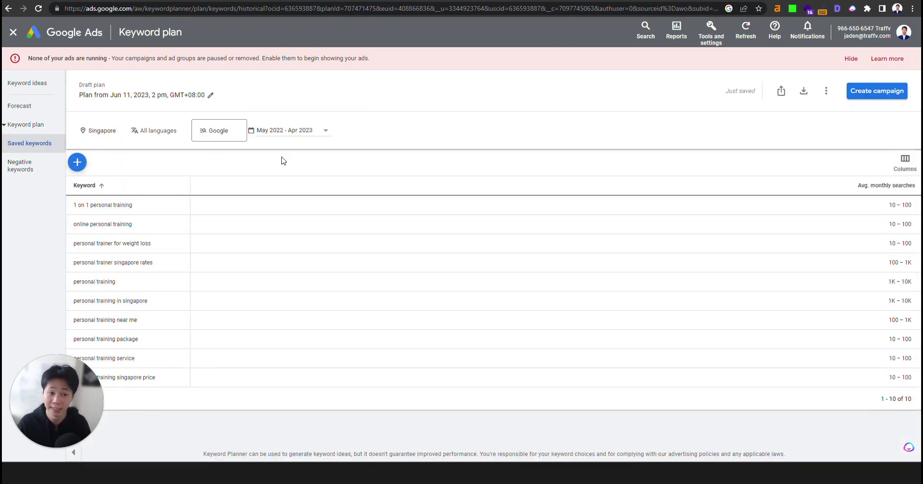
# Check the seed keyword sheet, then return to the plan and view its search network and date range options.
pyautogui.click(636, 1)
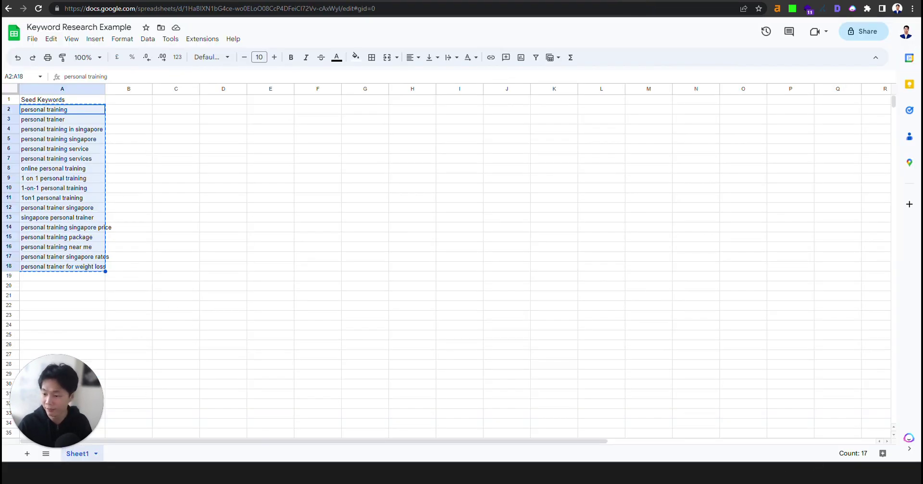
pyautogui.click(510, 1)
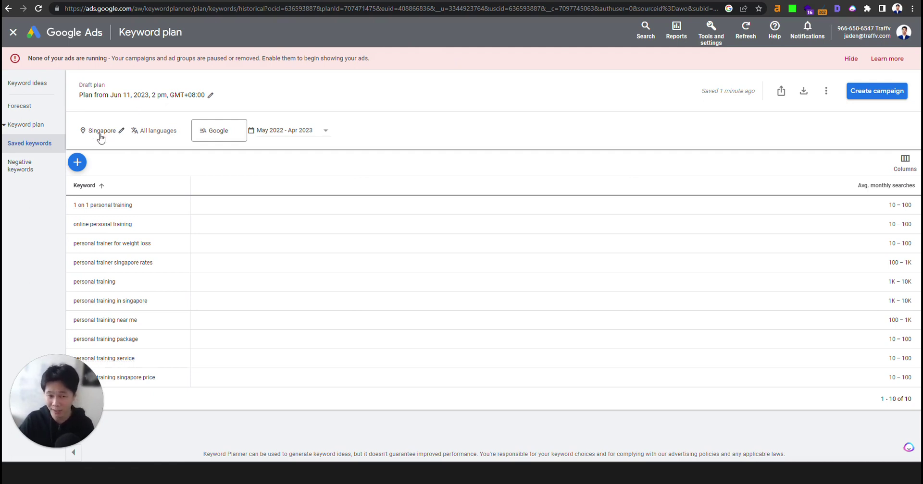
pyautogui.click(222, 132)
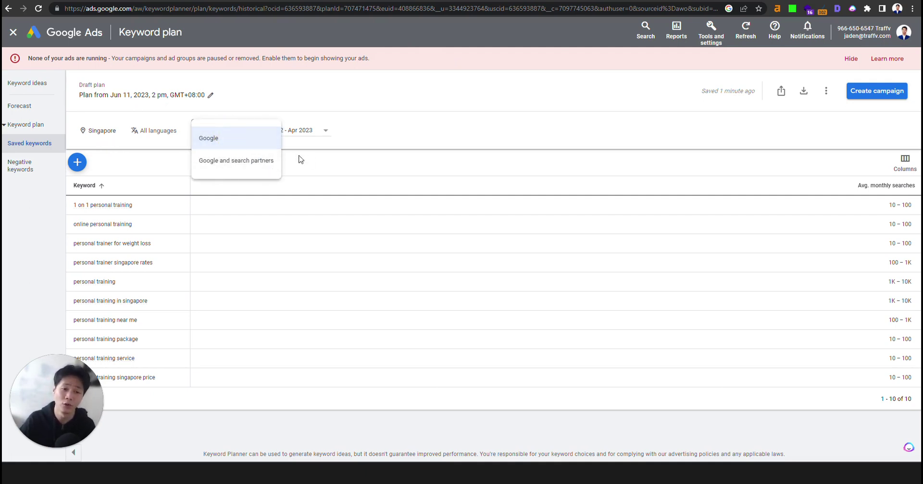
pyautogui.click(377, 144)
pyautogui.click(294, 131)
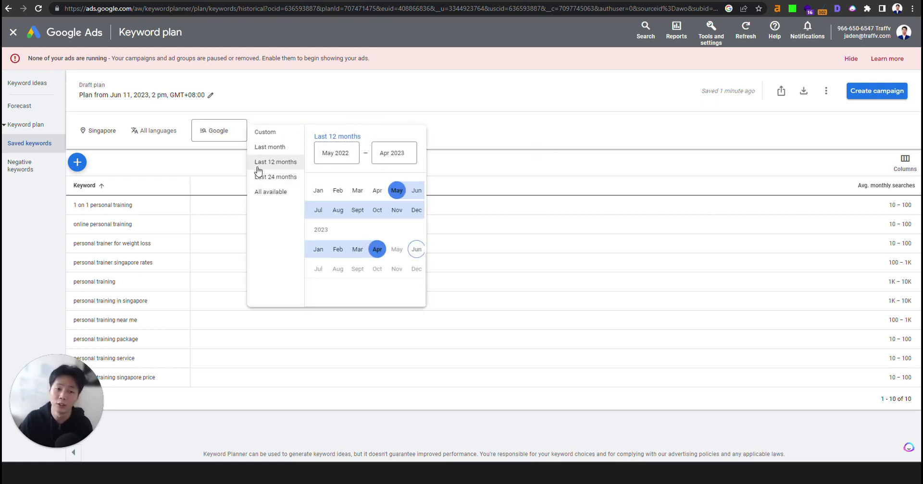
pyautogui.click(505, 154)
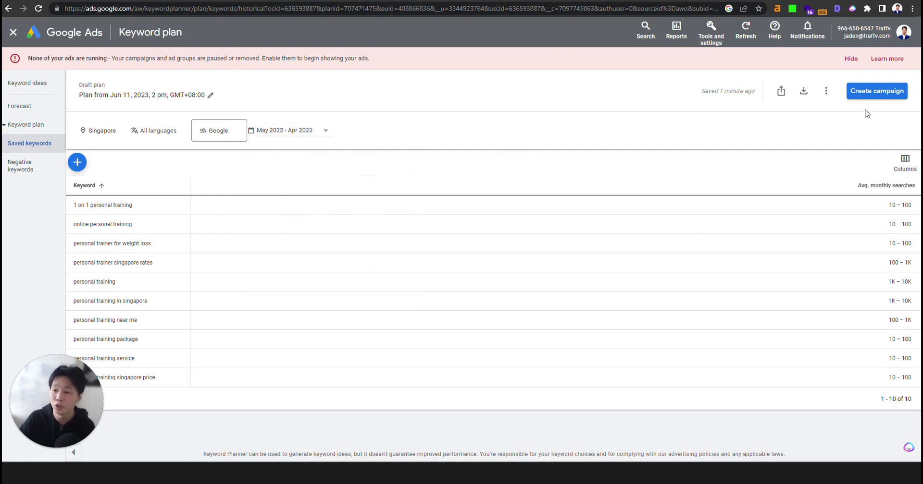
# Download the plan historical metrics as a .csv file and switch back to the keyword spreadsheet.
pyautogui.click(803, 92)
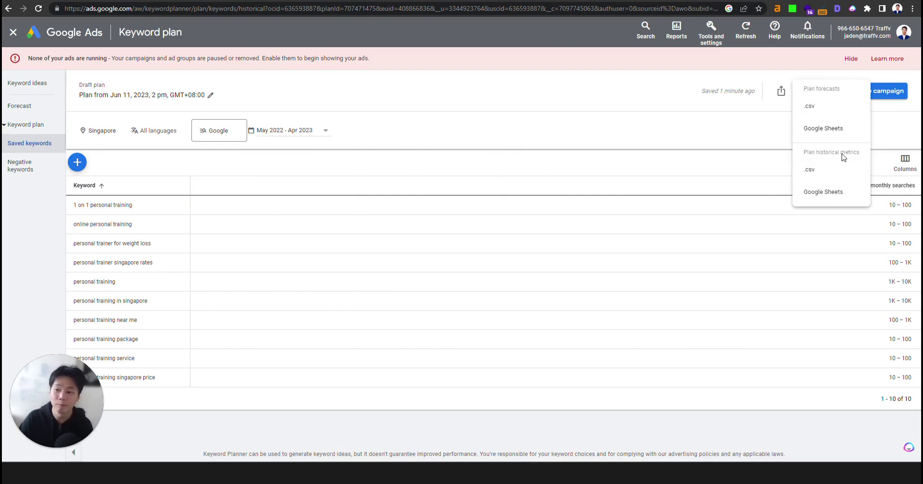
pyautogui.click(838, 173)
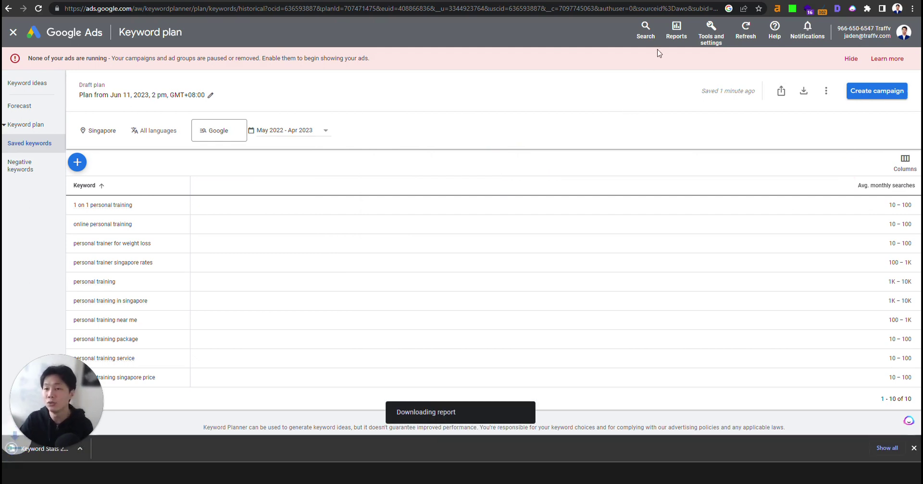
pyautogui.hotkey('ctrl', 'Tab')
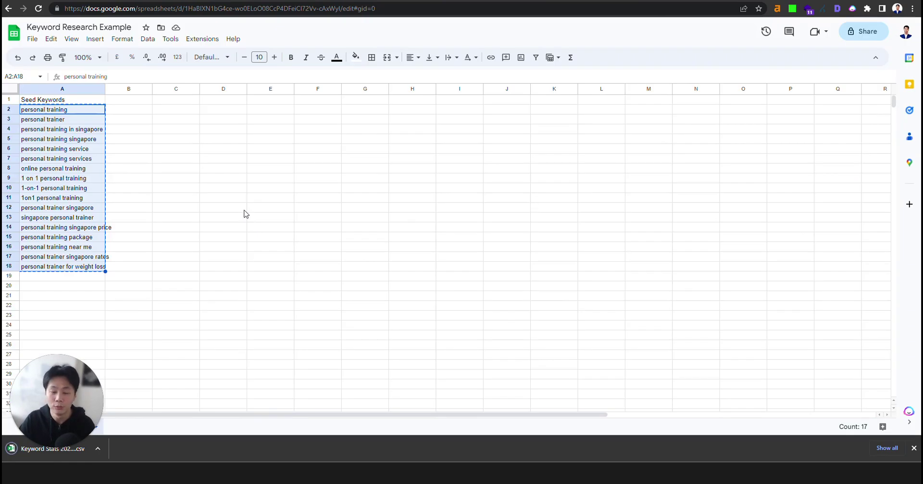
# Add a new sheet to the Keyword Research Example spreadsheet and select its cell A1.
pyautogui.click(246, 113)
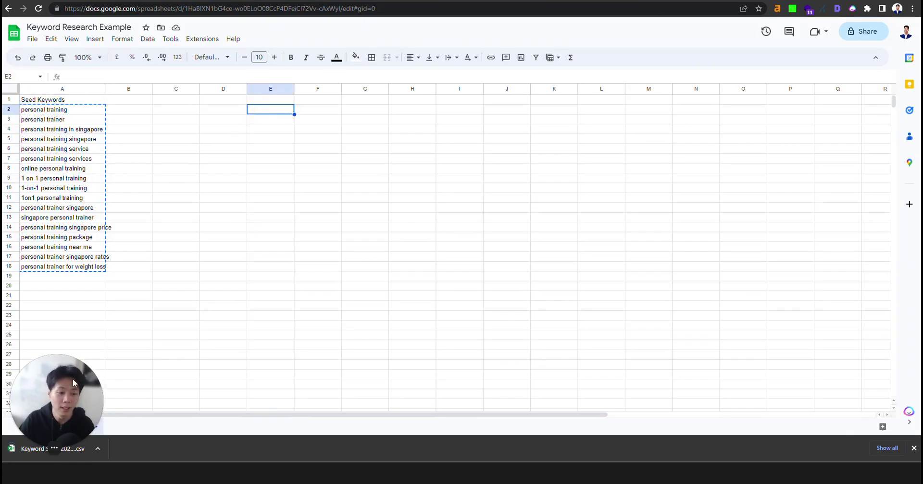
pyautogui.click(27, 427)
pyautogui.click(36, 102)
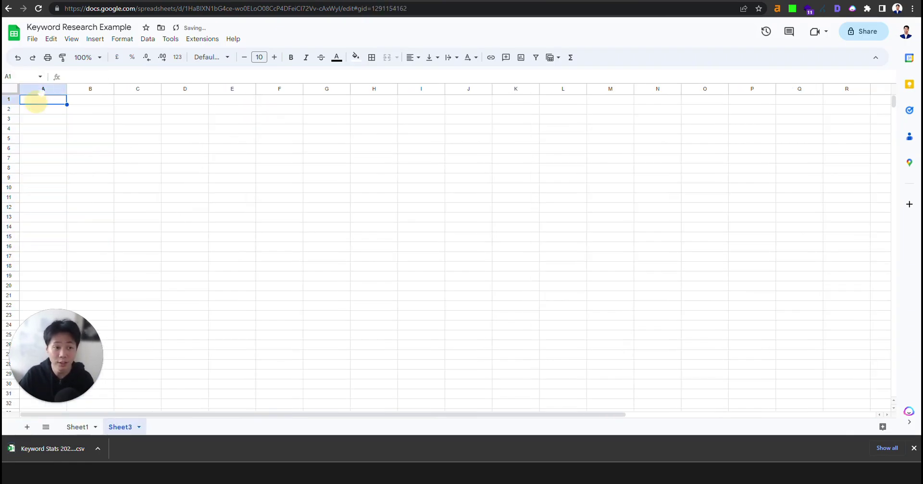
# Import the downloaded Keyword Stats CSV by uploading it and appending its data to the current sheet.
pyautogui.click(32, 39)
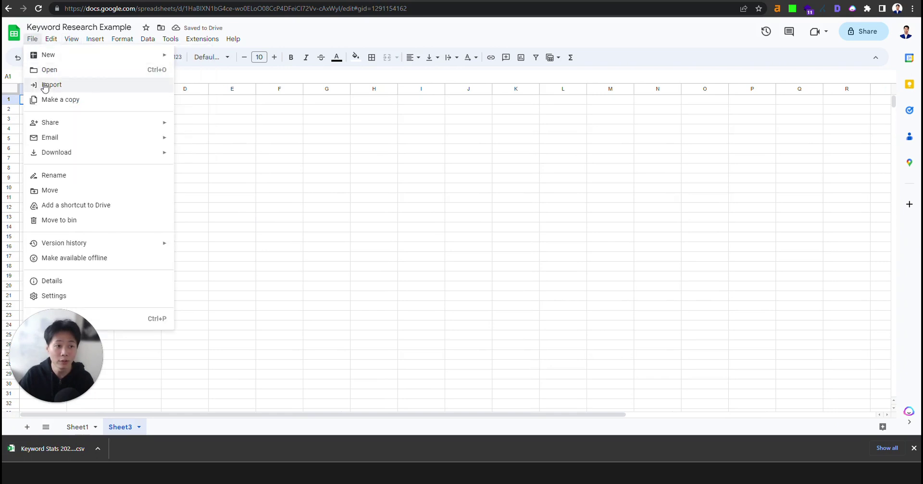
pyautogui.click(45, 86)
pyautogui.click(380, 121)
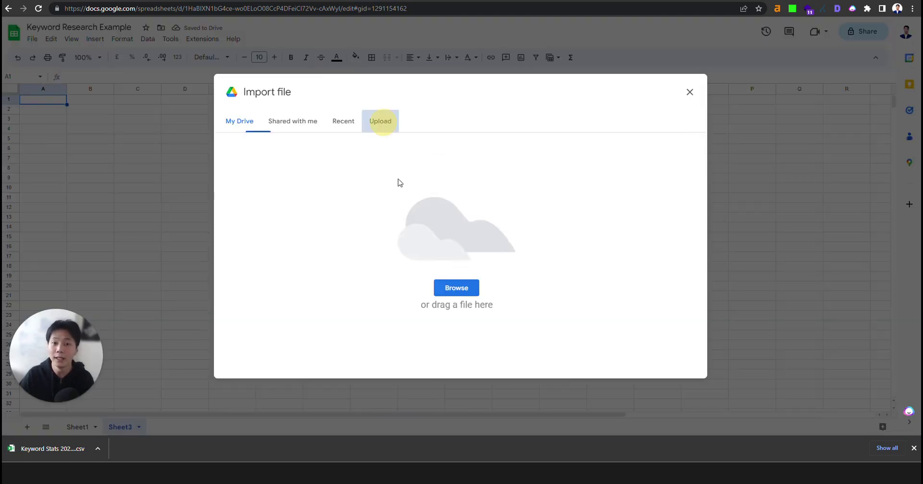
pyautogui.moveTo(53, 449); pyautogui.dragTo(381, 230)
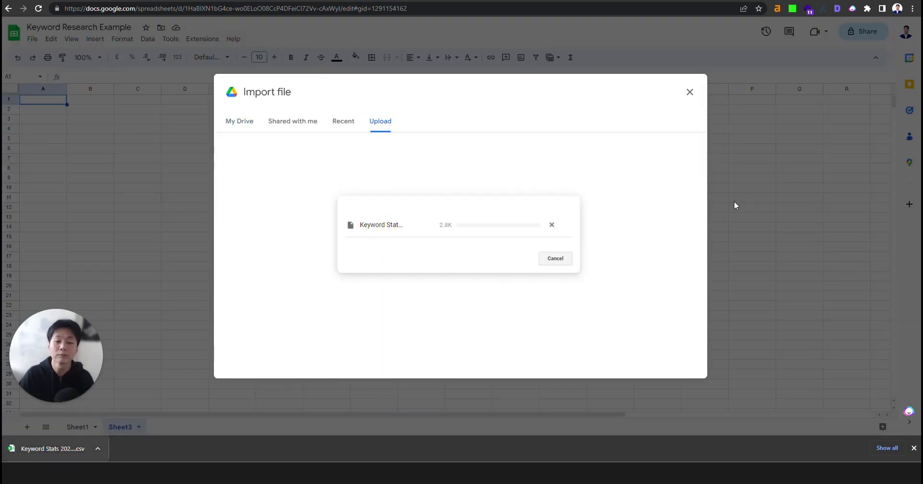
pyautogui.click(423, 231)
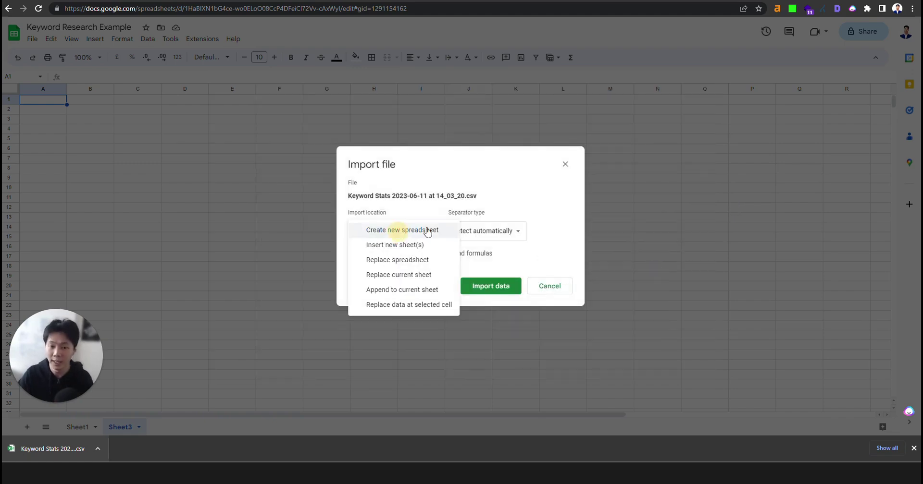
pyautogui.click(402, 290)
pyautogui.click(490, 285)
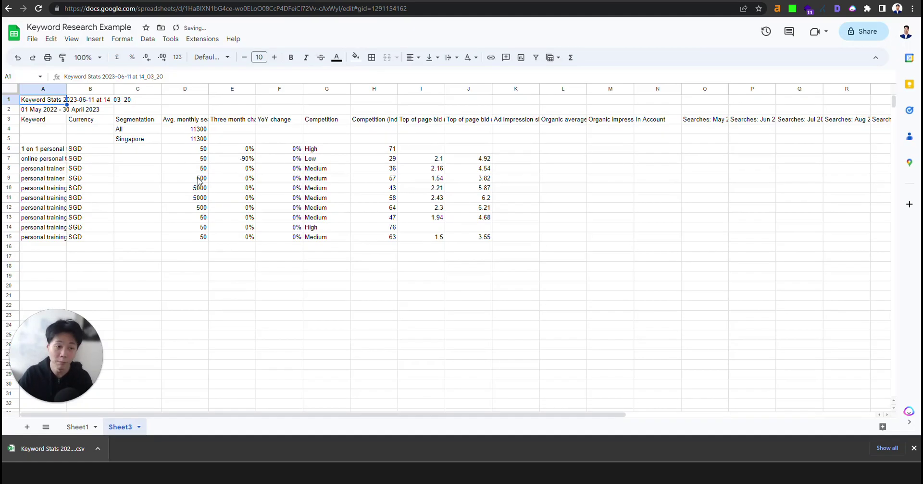
# Delete the report title and date range rows above the Keyword header row.
pyautogui.click(242, 247)
pyautogui.click(61, 119)
pyautogui.moveTo(45, 100); pyautogui.dragTo(46, 113)
pyautogui.rightClick(48, 118)
pyautogui.click(113, 238)
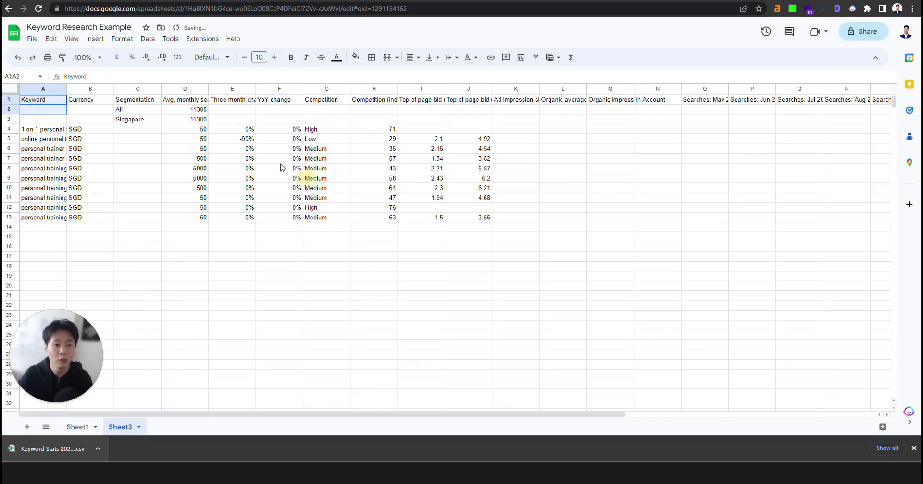
# Delete rows 2 - 3 holding the All and Singapore segmentation totals.
pyautogui.moveTo(107, 114); pyautogui.dragTo(101, 120)
pyautogui.rightClick(101, 122)
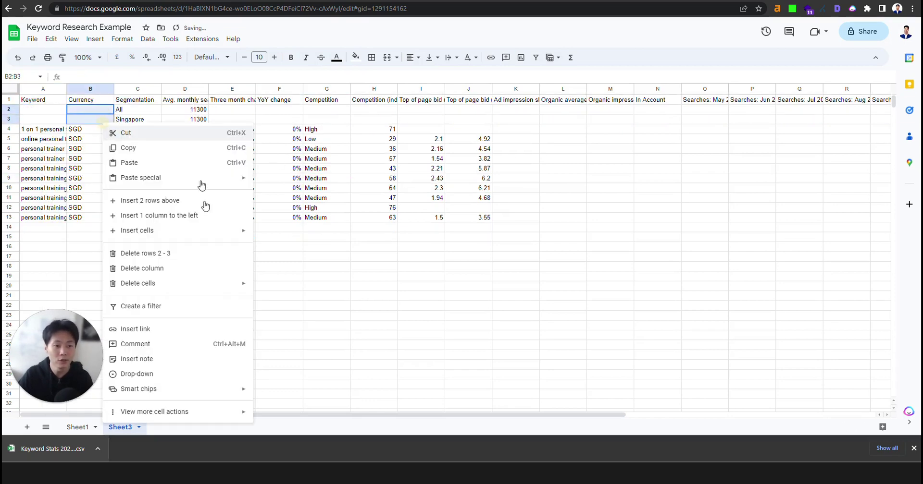
pyautogui.click(174, 256)
pyautogui.click(412, 272)
# Delete the Segmentation column from the imported keyword data.
pyautogui.rightClick(137, 88)
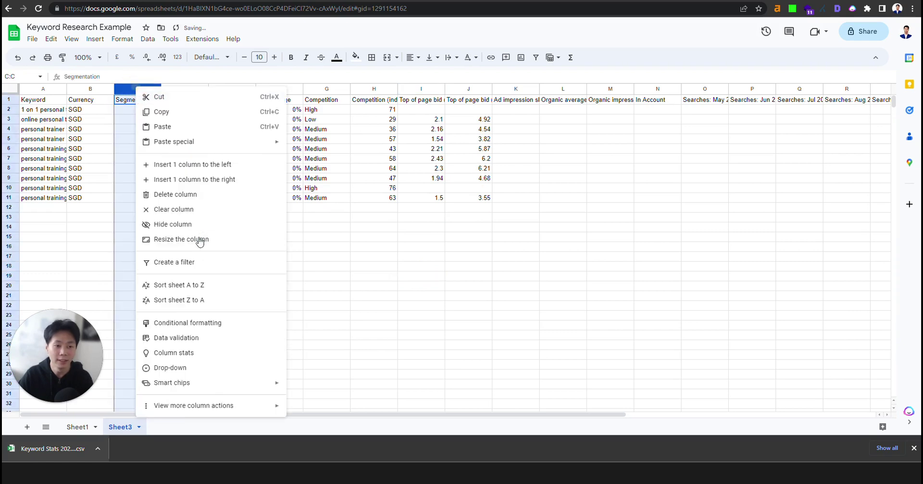
pyautogui.click(189, 201)
pyautogui.click(432, 226)
# Examine the imported data columns, from average monthly searches, YoY change and competition through to the monthly search figures.
pyautogui.click(231, 100)
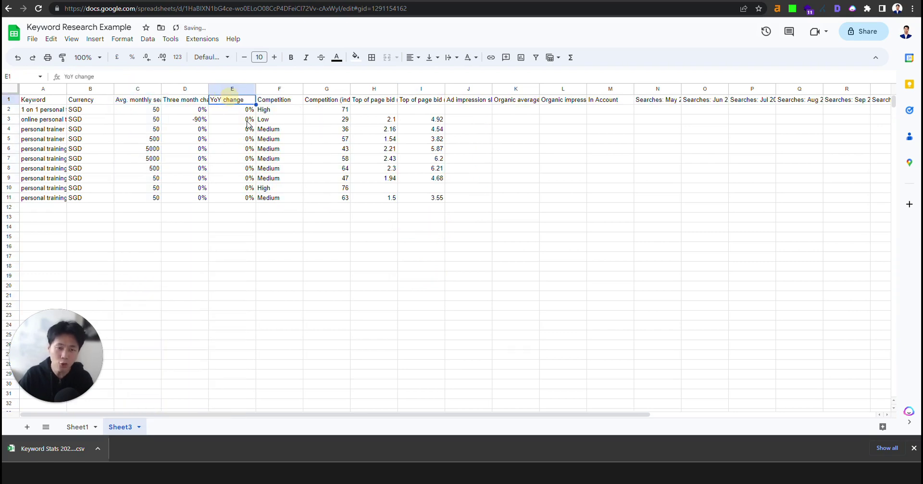
pyautogui.click(321, 100)
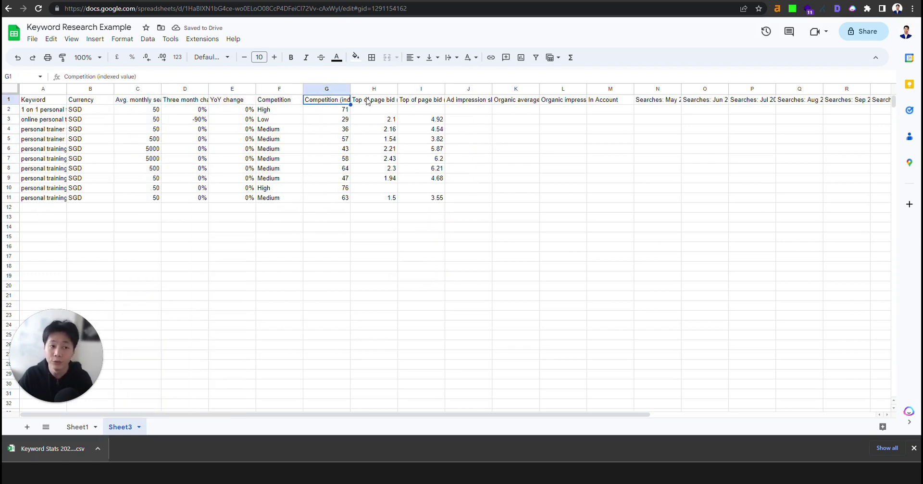
pyautogui.click(326, 89)
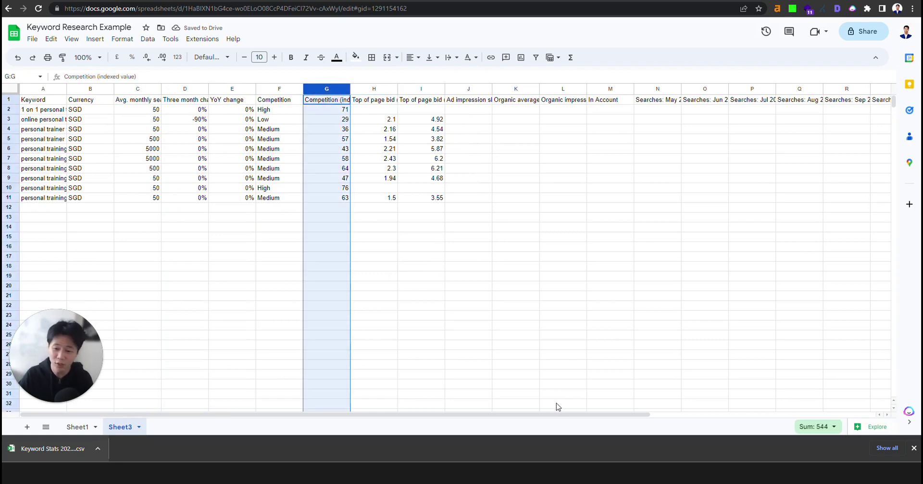
pyautogui.moveTo(557, 414); pyautogui.dragTo(745, 402)
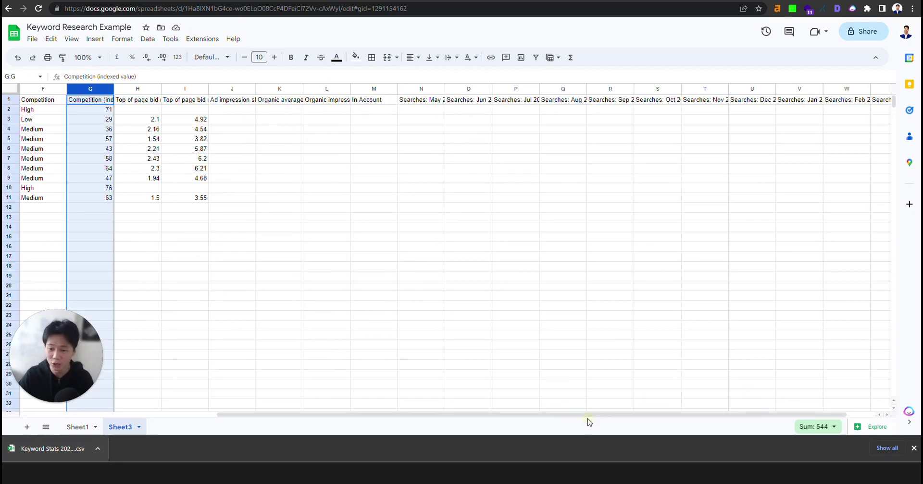
pyautogui.moveTo(561, 415); pyautogui.dragTo(180, 403)
pyautogui.click(297, 177)
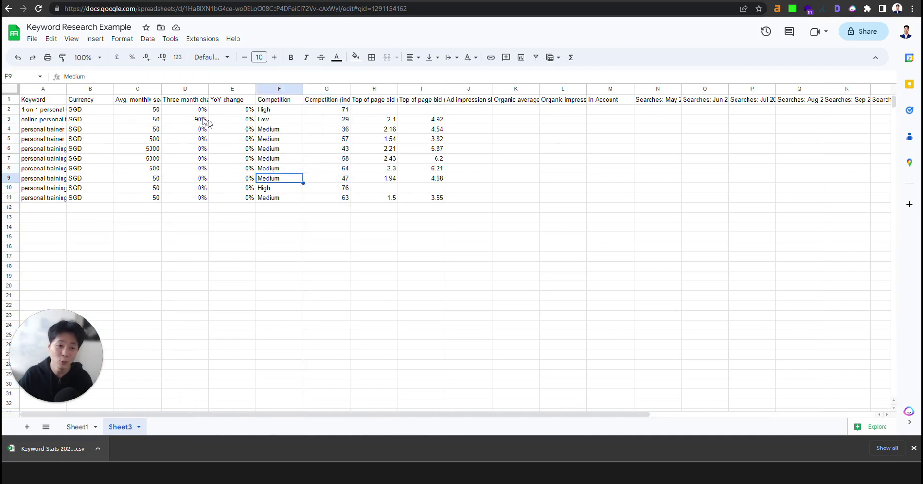
pyautogui.click(204, 120)
pyautogui.click(145, 99)
pyautogui.click(52, 110)
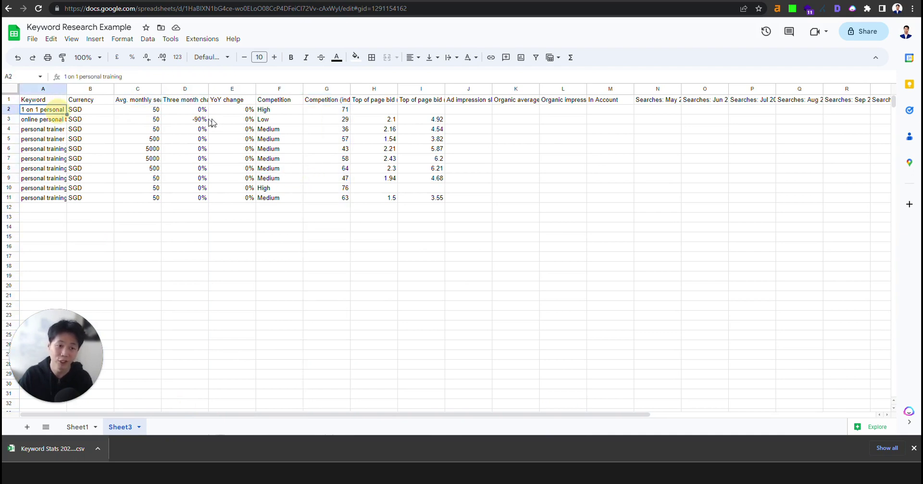
# Read through the average monthly searches values for all the imported keywords.
pyautogui.click(143, 112)
pyautogui.moveTo(139, 110); pyautogui.dragTo(138, 194)
pyautogui.click(236, 194)
pyautogui.click(151, 120)
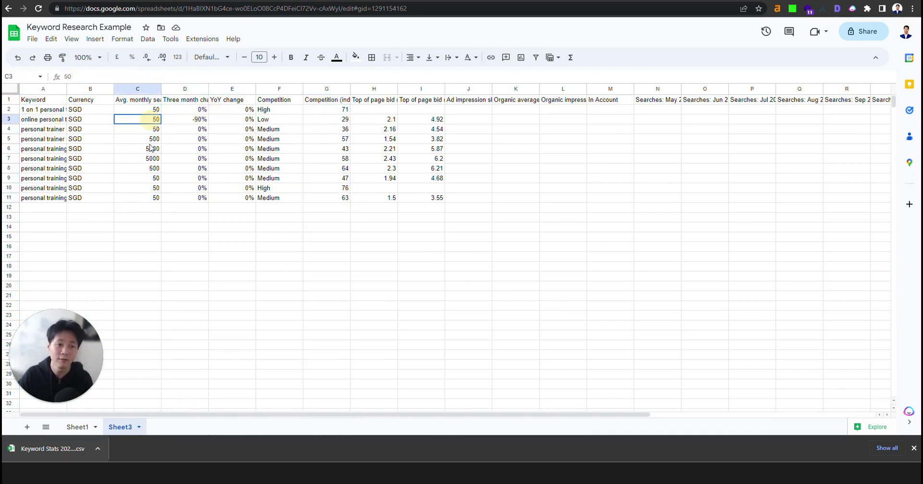
pyautogui.moveTo(149, 144); pyautogui.dragTo(151, 150)
pyautogui.click(151, 159)
pyautogui.click(152, 168)
pyautogui.click(152, 178)
pyautogui.click(150, 196)
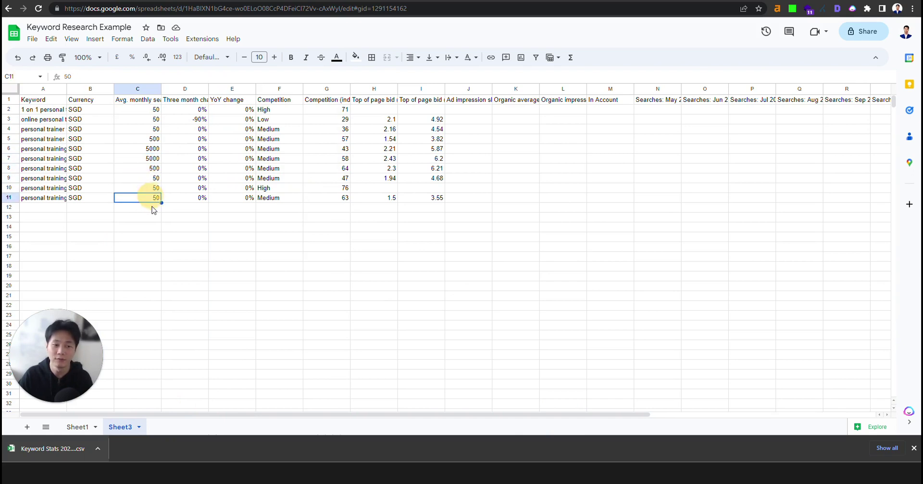
pyautogui.moveTo(145, 109); pyautogui.dragTo(144, 207)
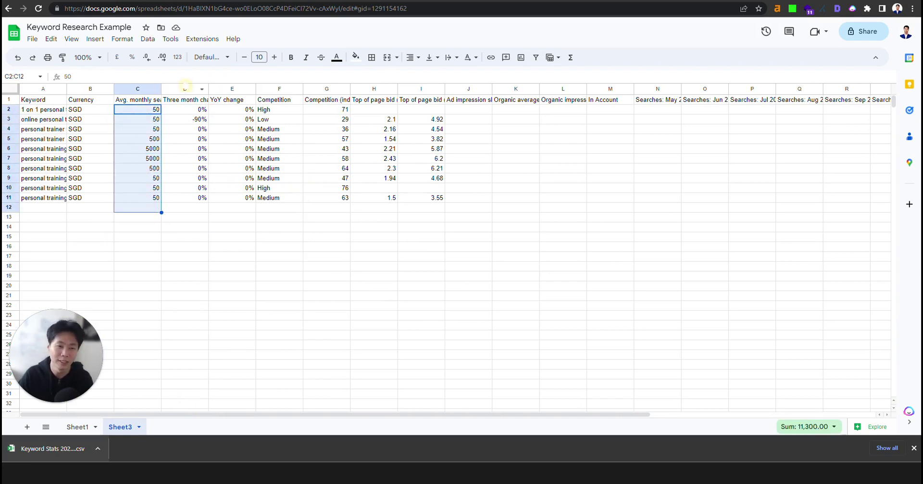
pyautogui.click(185, 88)
pyautogui.click(272, 89)
pyautogui.click(142, 89)
pyautogui.click(155, 89)
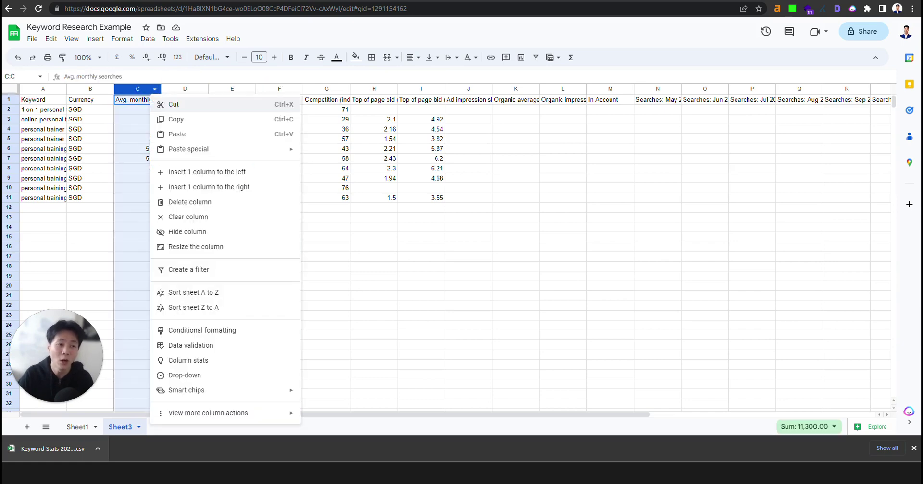
# Create a filter on the header row and sort the keywords by average monthly searches from highest to lowest.
pyautogui.click(10, 99)
pyautogui.click(9, 99)
pyautogui.click(536, 58)
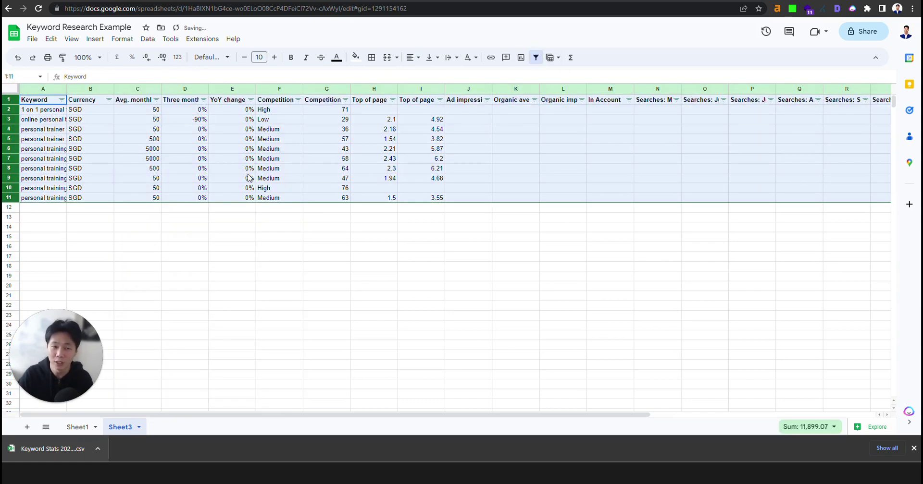
pyautogui.click(156, 100)
pyautogui.click(77, 128)
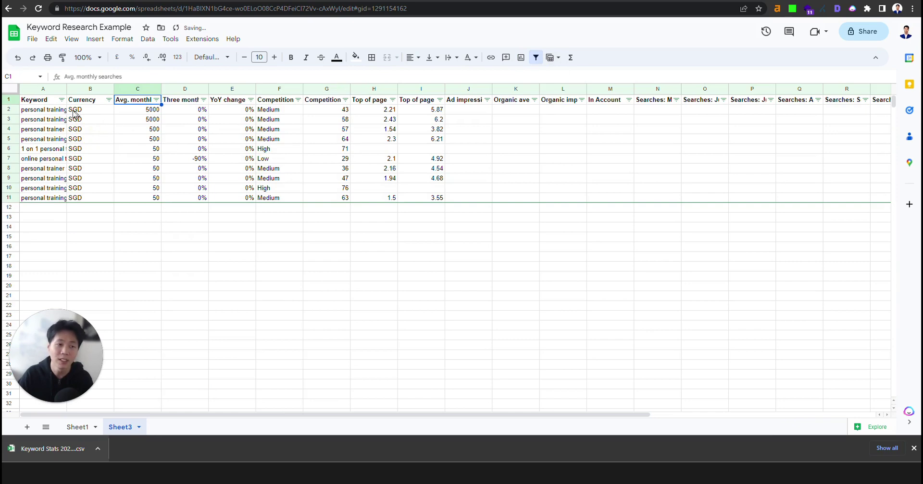
# Remove the filter from the sorted data and fit the Keyword column's width to its contents.
pyautogui.click(53, 109)
pyautogui.click(536, 57)
pyautogui.click(515, 188)
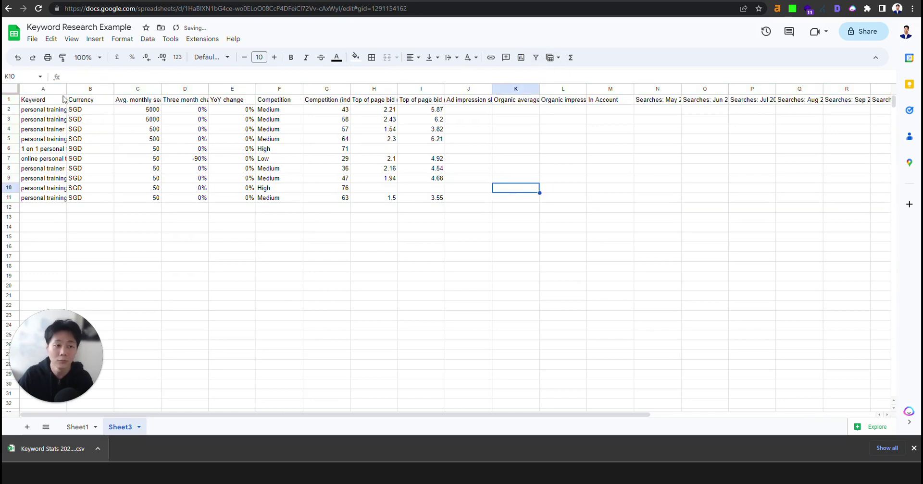
pyautogui.doubleClick(66, 89)
# Compare the top two keywords and their search volumes on Sheet3 with the full seed keyword list on Sheet1.
pyautogui.moveTo(72, 110); pyautogui.dragTo(80, 119)
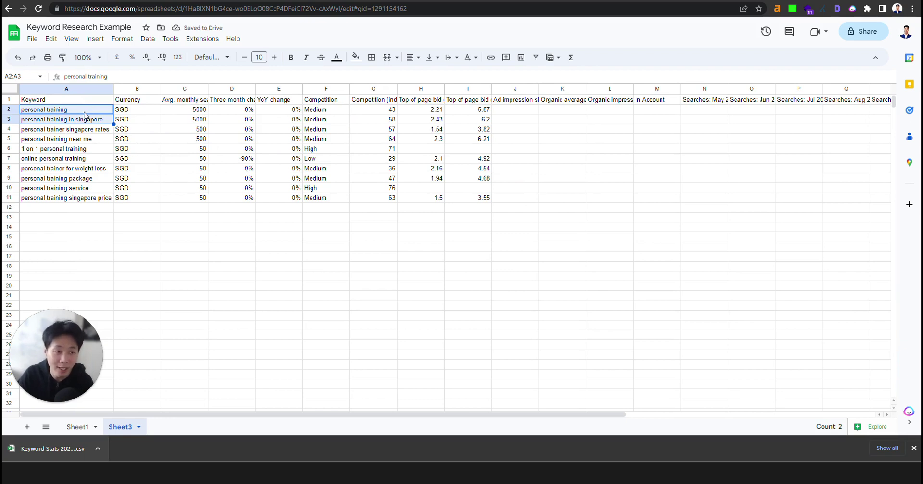
pyautogui.click(84, 112)
pyautogui.click(85, 120)
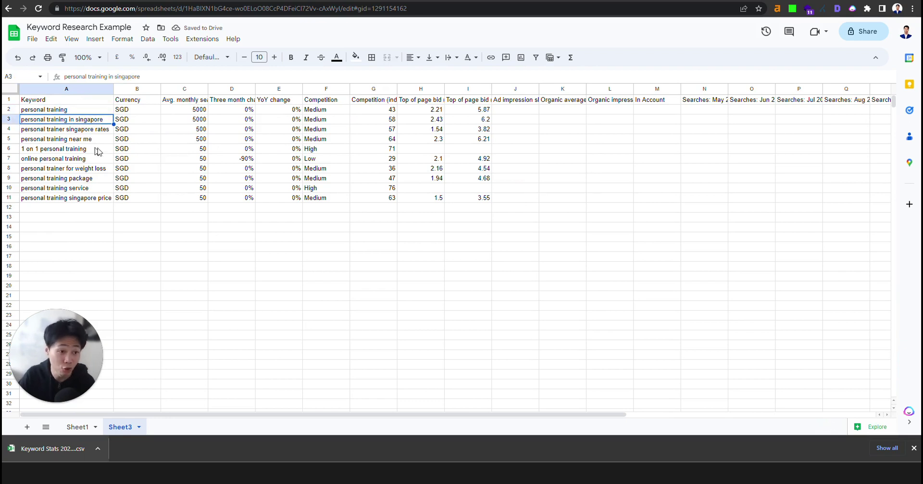
pyautogui.click(186, 112)
pyautogui.moveTo(186, 113); pyautogui.dragTo(189, 122)
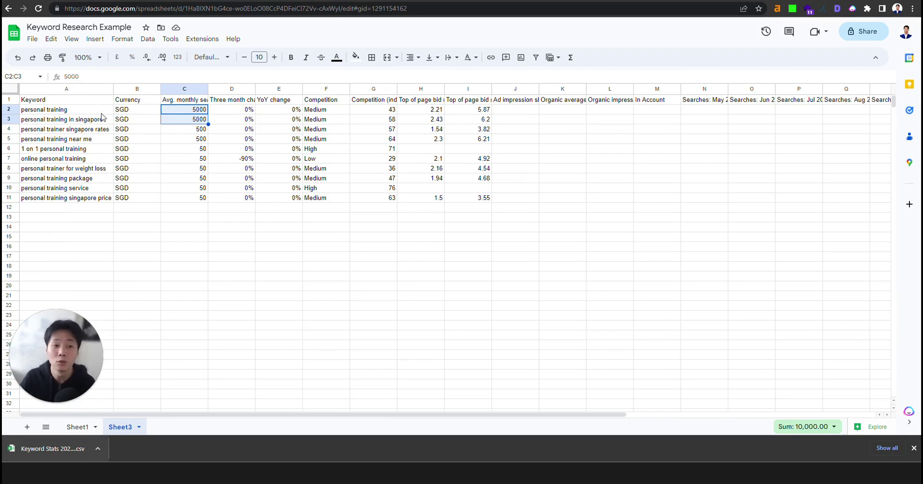
pyautogui.click(79, 427)
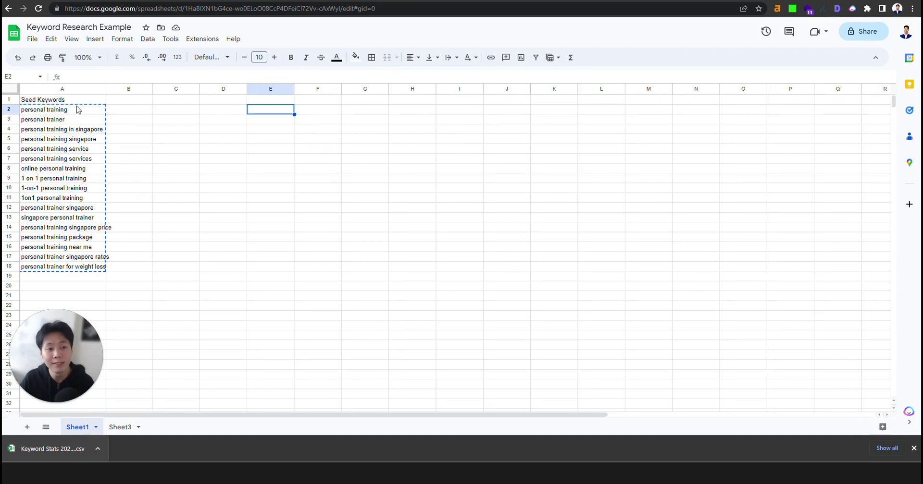
pyautogui.moveTo(78, 110); pyautogui.dragTo(74, 267)
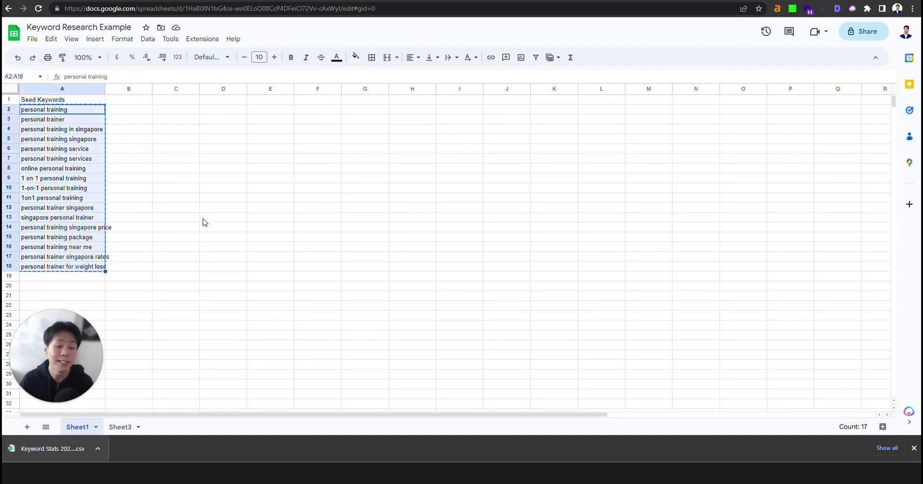
pyautogui.click(126, 427)
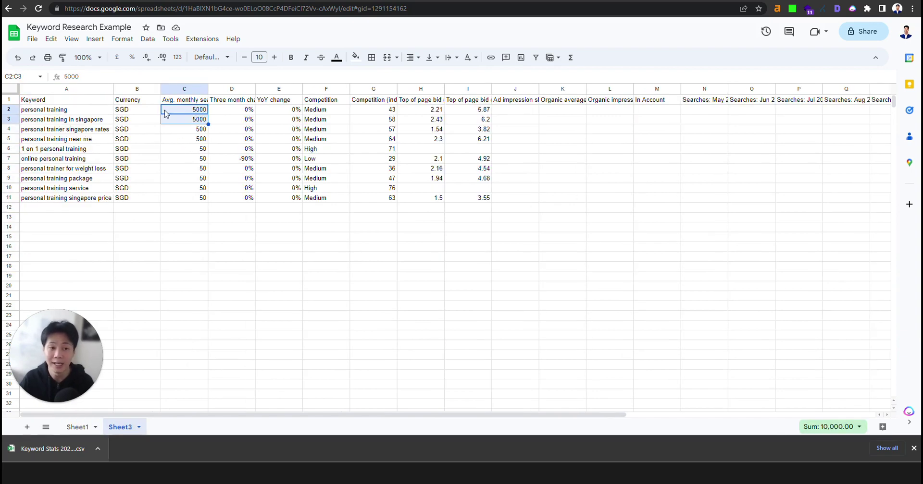
# Examine the sorted keywords on Sheet3 against their average monthly searches, from "personal training" down to the low-volume terms.
pyautogui.click(69, 120)
pyautogui.click(59, 110)
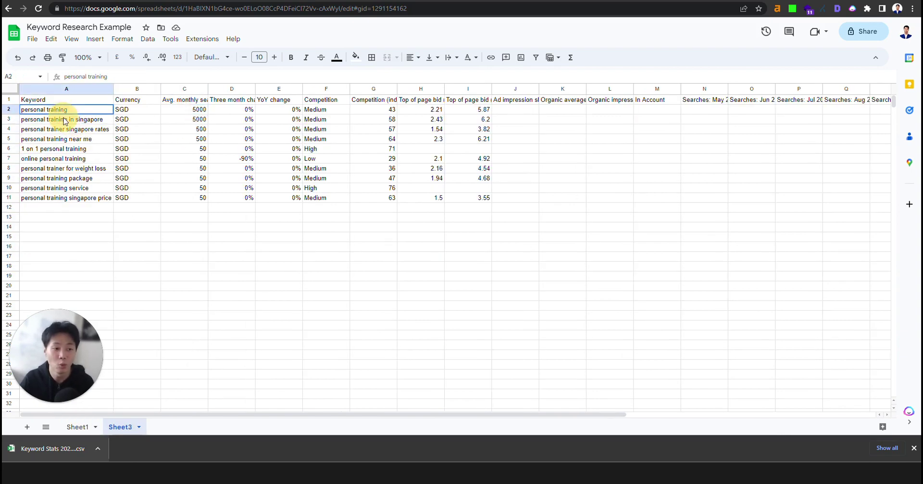
pyautogui.keyDown('shift'); pyautogui.click(68, 120); pyautogui.keyUp('shift')
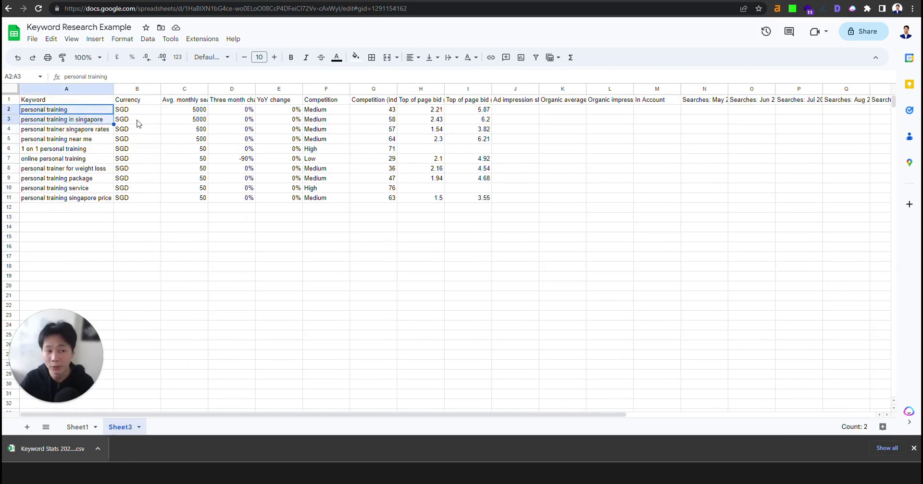
pyautogui.click(76, 131)
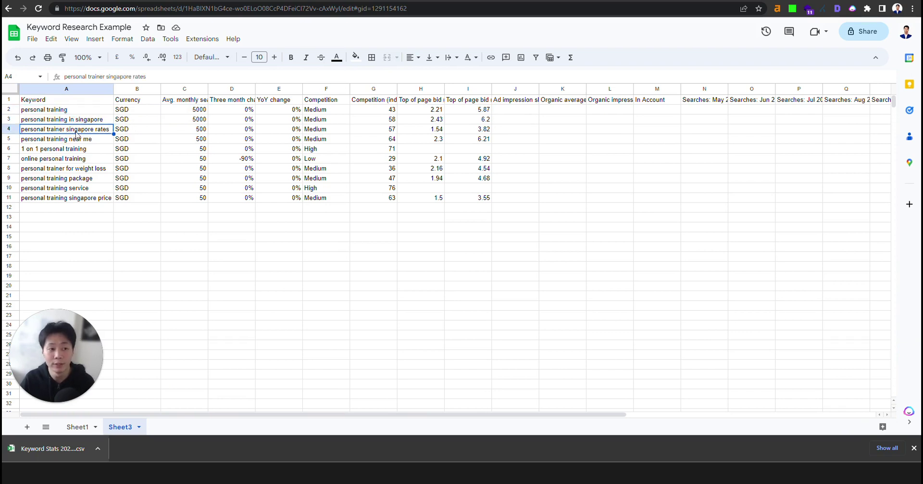
pyautogui.click(199, 131)
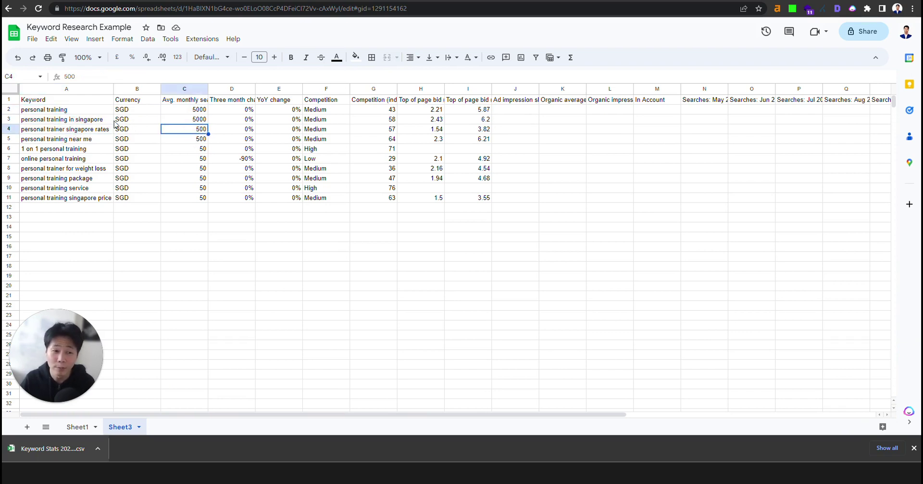
pyautogui.click(72, 133)
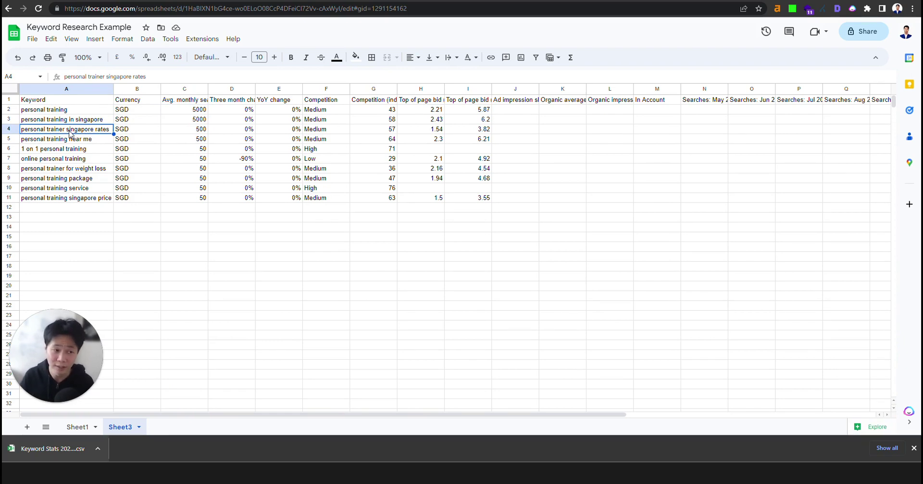
pyautogui.click(76, 169)
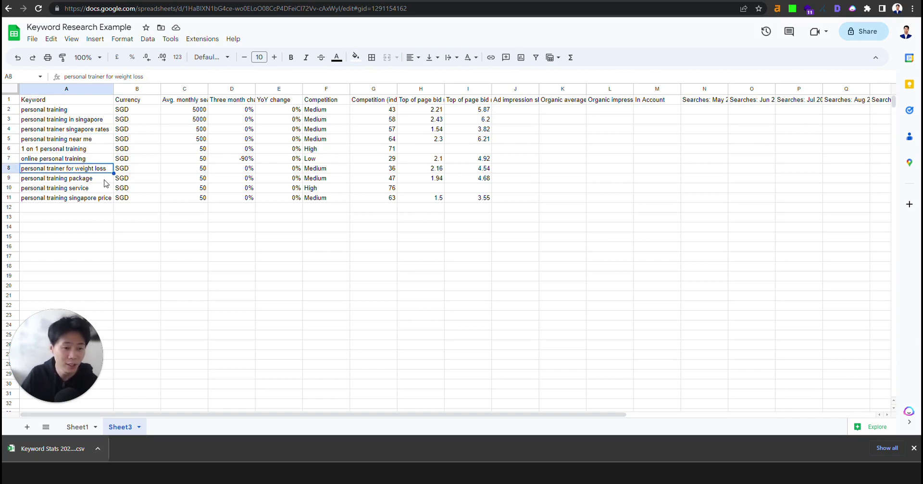
pyautogui.moveTo(104, 179); pyautogui.dragTo(203, 180)
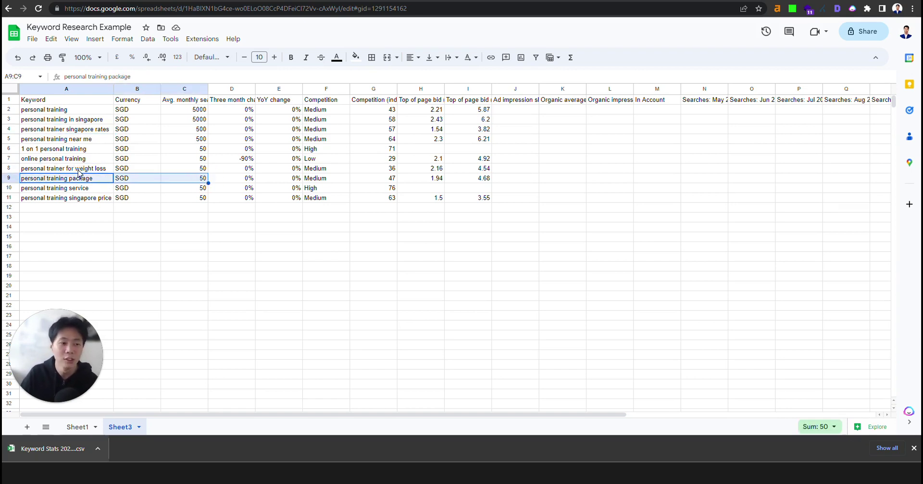
pyautogui.click(56, 159)
pyautogui.click(60, 148)
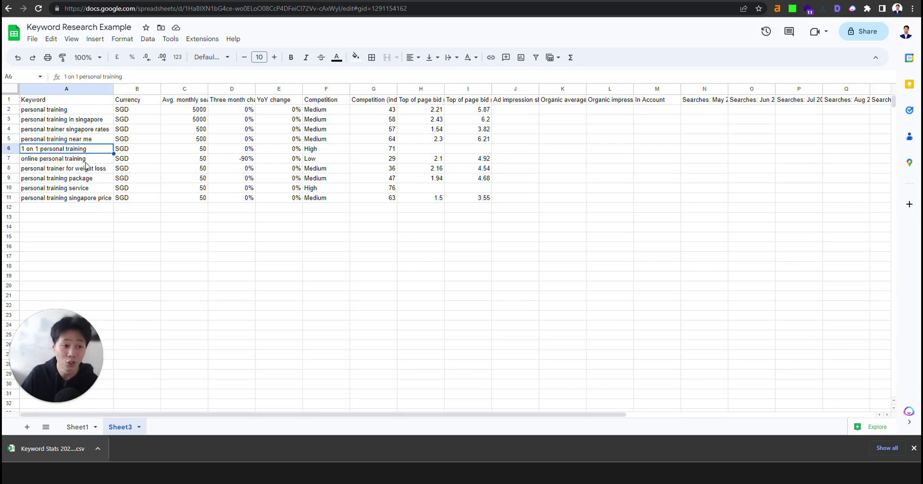
pyautogui.click(65, 157)
pyautogui.click(67, 148)
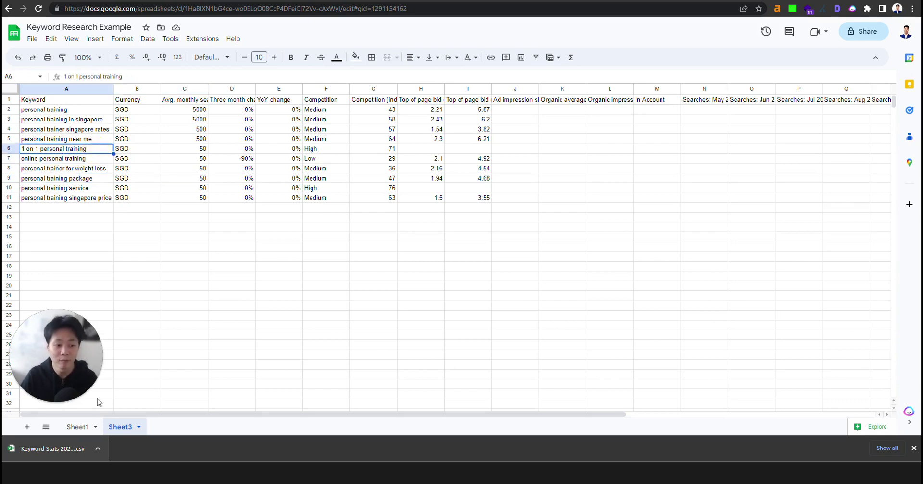
# Compare the "1 on 1 personal training" spelling variants in the Sheet1 seed list with the keywords returned on Sheet3.
pyautogui.click(77, 426)
pyautogui.click(50, 199)
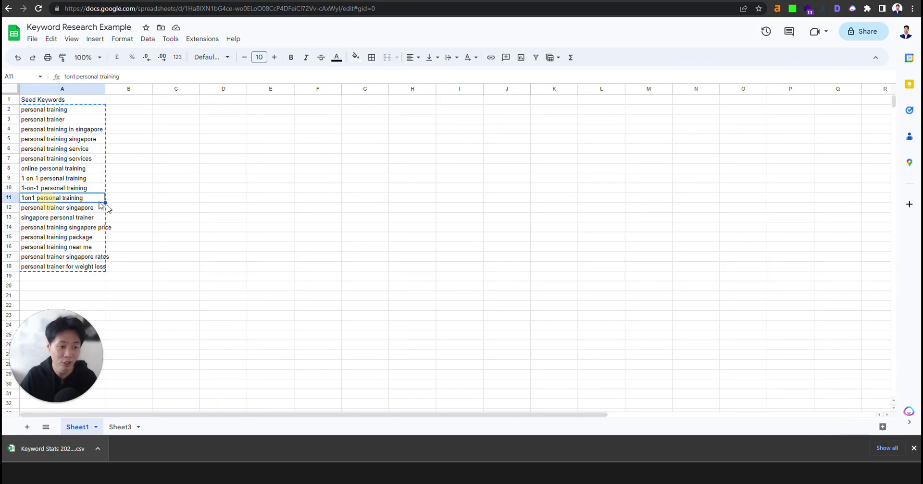
pyautogui.click(53, 189)
pyautogui.click(53, 179)
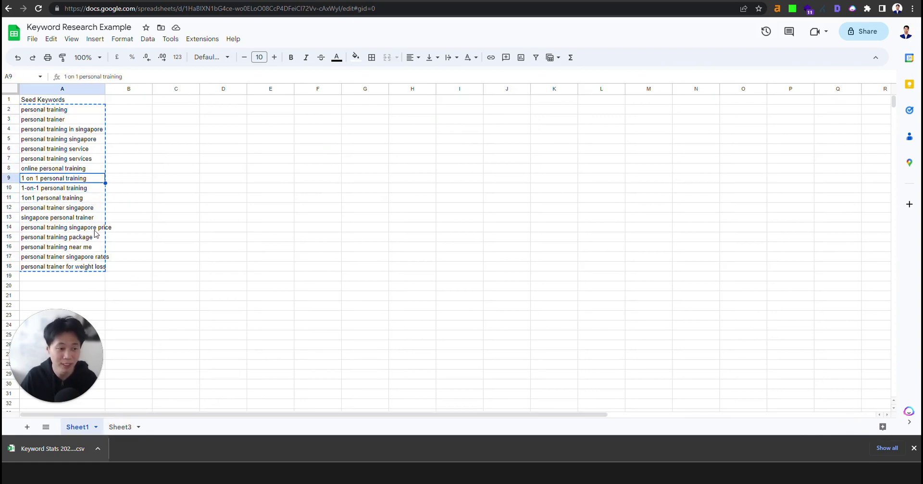
pyautogui.click(123, 426)
pyautogui.click(126, 151)
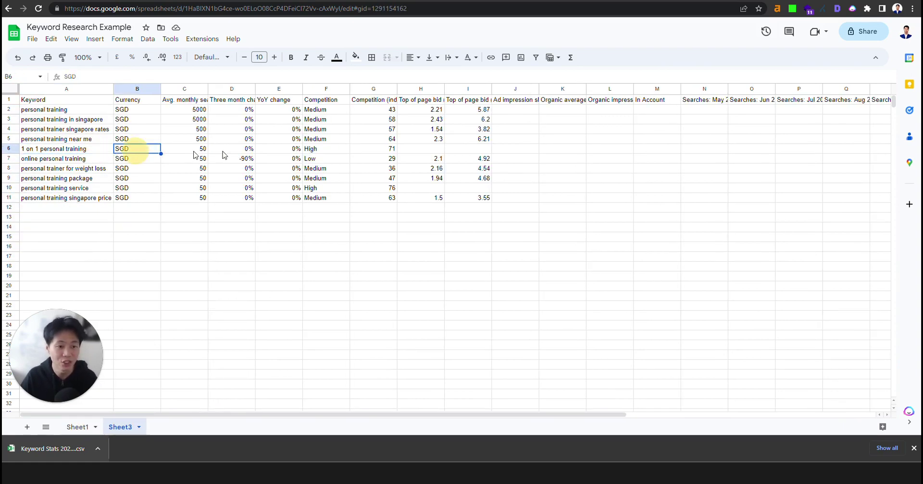
pyautogui.click(189, 151)
pyautogui.click(129, 150)
pyautogui.click(72, 151)
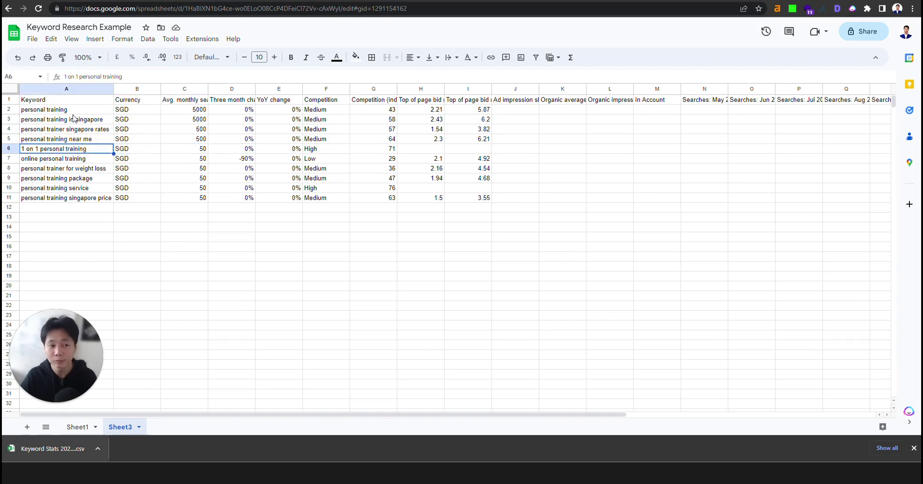
pyautogui.moveTo(75, 117); pyautogui.dragTo(78, 206)
pyautogui.click(204, 227)
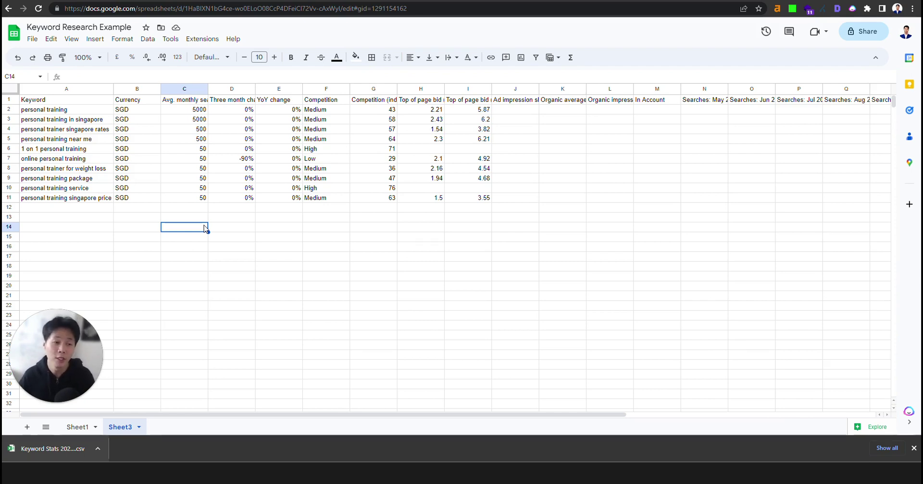
# Copy all the seed keywords in A2:A18 of Sheet1.
pyautogui.click(76, 428)
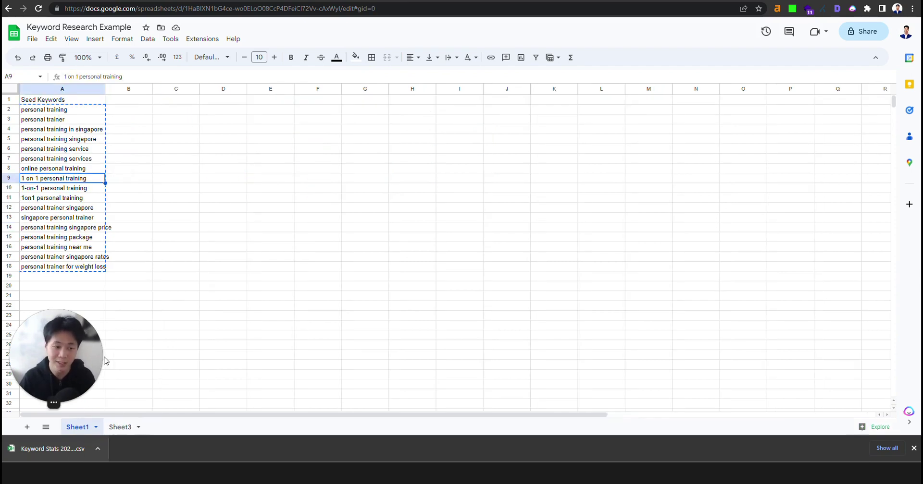
pyautogui.click(68, 110)
pyautogui.moveTo(67, 110); pyautogui.dragTo(62, 267)
pyautogui.hotkey('ctrl', 'c')
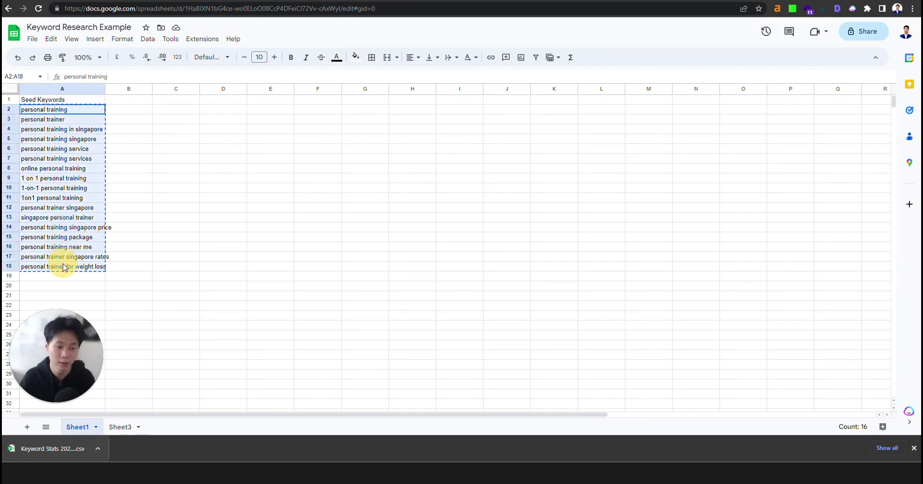
# Switch to Ahrefs Keywords Explorer and look up the copied seed keywords for Google in Singapore.
pyautogui.click(696, 2)
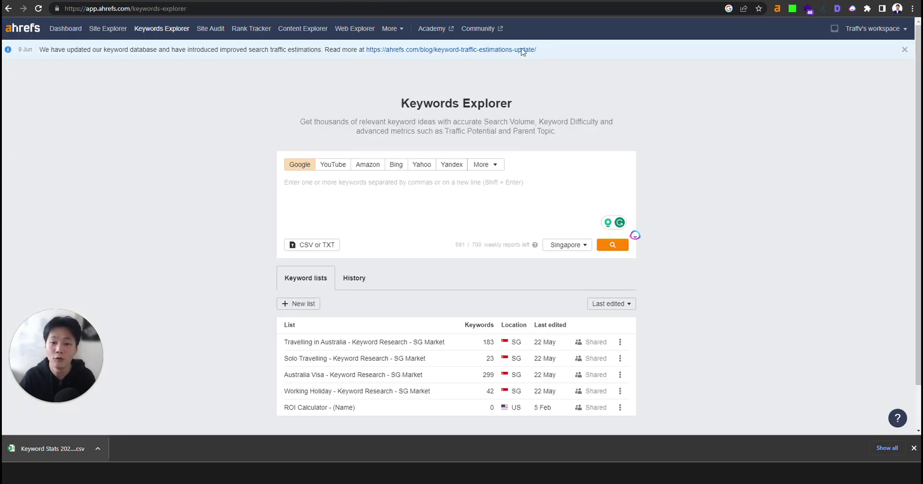
pyautogui.click(350, 203)
pyautogui.hotkey('ctrl', 'v')
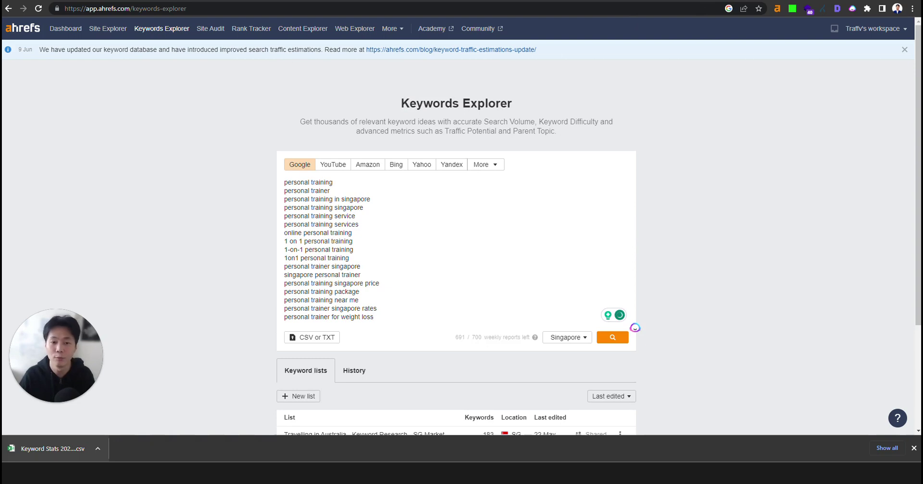
pyautogui.click(619, 338)
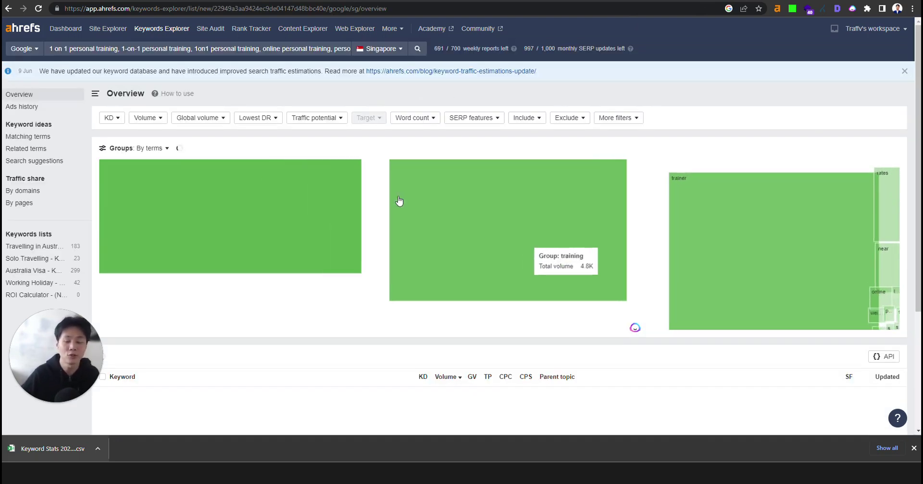
# Examine the search volumes of the seed keywords in the Ahrefs results, from the highest down to the lowest.
pyautogui.scroll(-4, 408, 202)
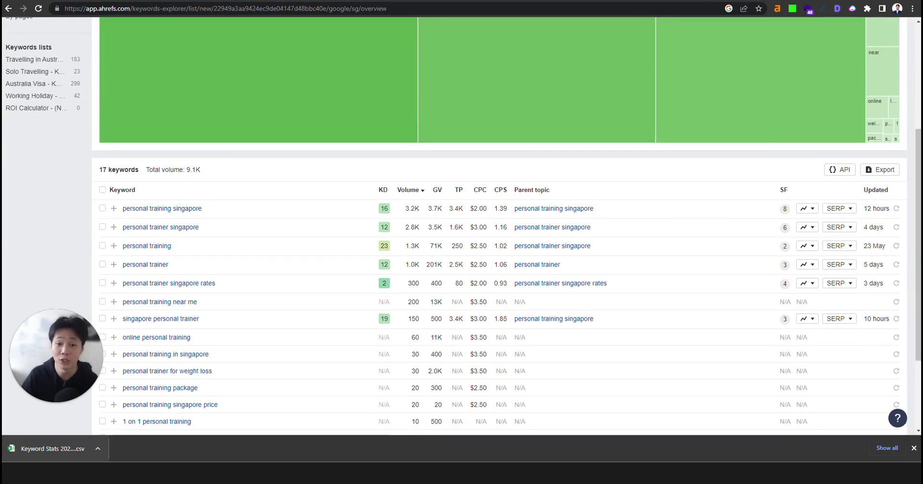
pyautogui.moveTo(404, 208); pyautogui.dragTo(420, 246)
pyautogui.click(409, 229)
pyautogui.scroll(-3, 419, 246)
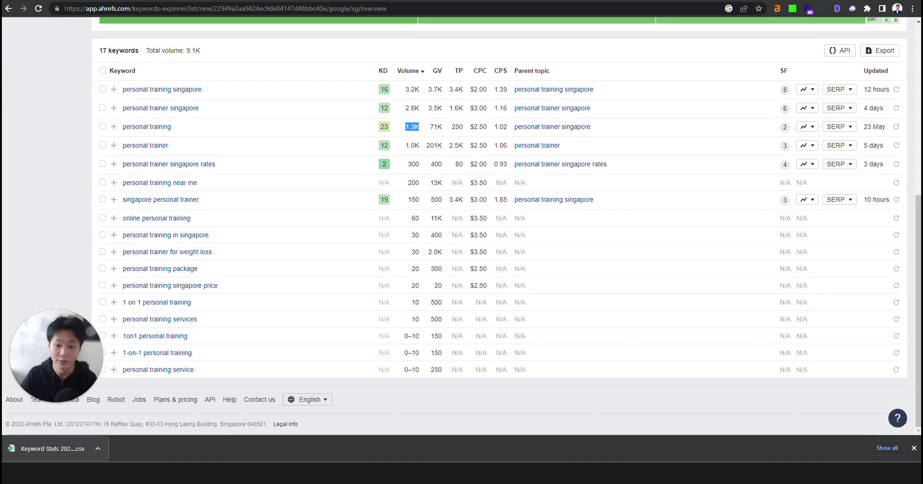
pyautogui.click(418, 321)
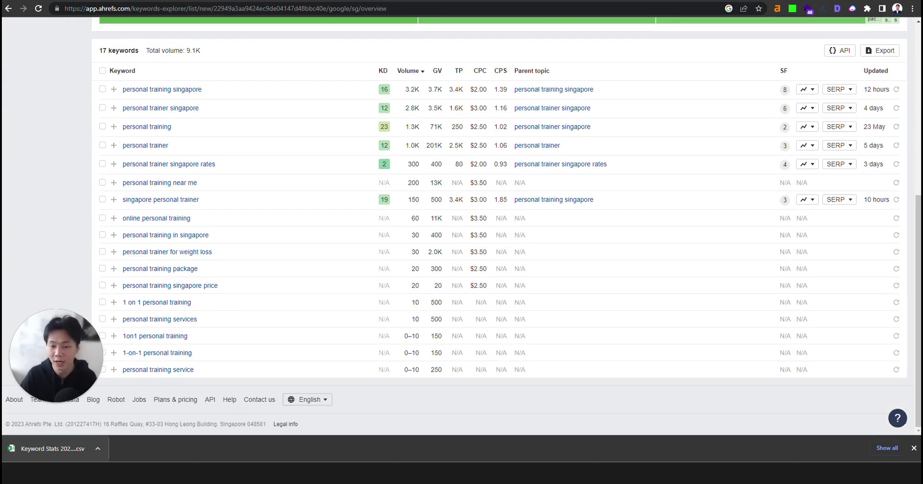
pyautogui.scroll(6, 432, 336)
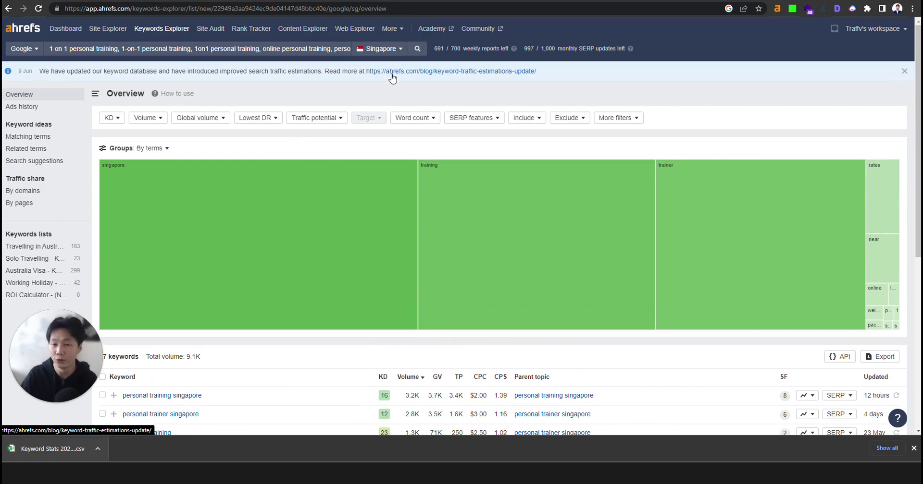
# Export all 17 keywords from Ahrefs as a CSV with the Microsoft Excel (UTF-16) encoding.
pyautogui.scroll(-5, 669, 181)
pyautogui.scroll(5, 635, 282)
pyautogui.scroll(-3, 851, 287)
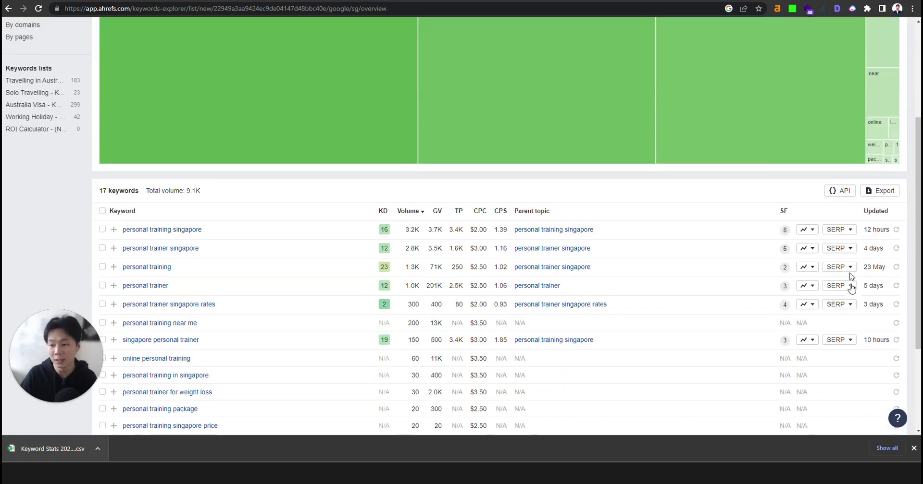
pyautogui.click(879, 190)
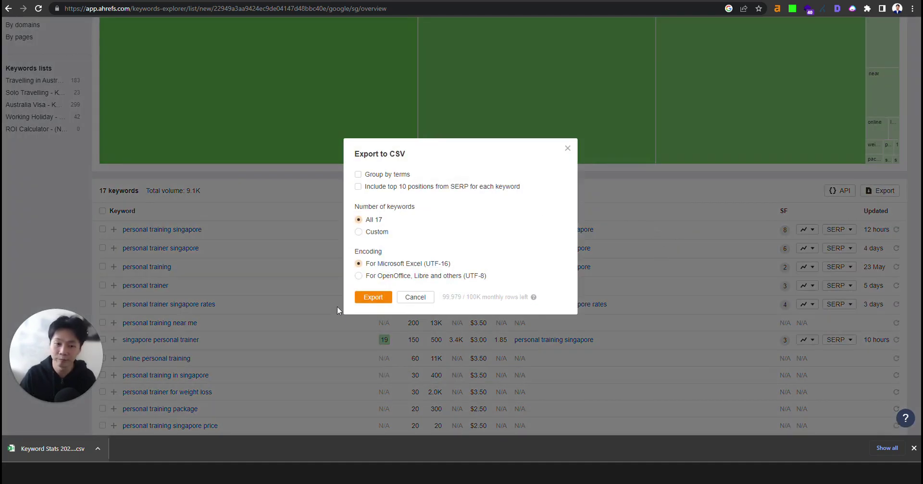
pyautogui.click(357, 291)
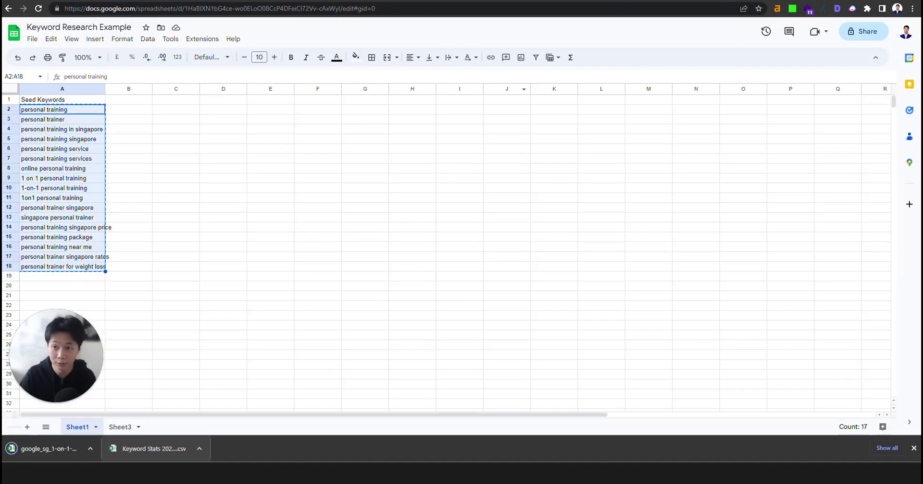
# Switch to the Keyword Research Example spreadsheet, add a new sheet and import the downloaded google_sg_1-on-1 CSV into it.
pyautogui.click(27, 427)
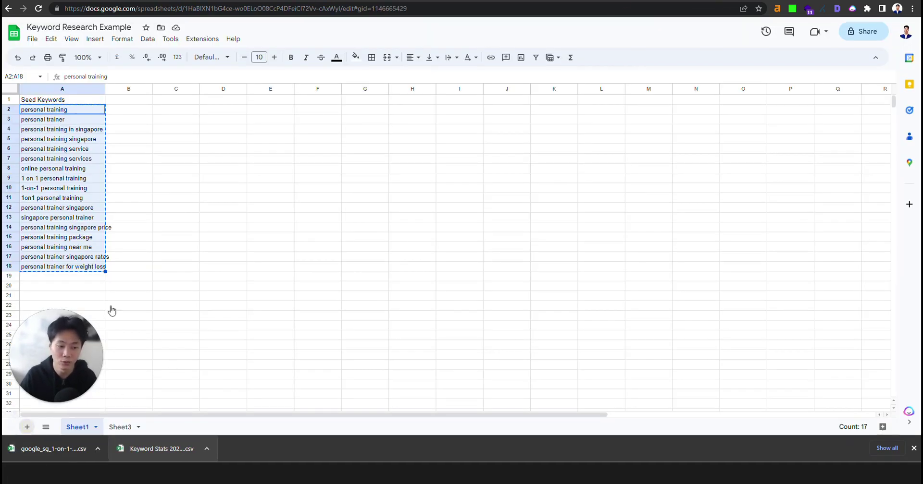
pyautogui.click(32, 39)
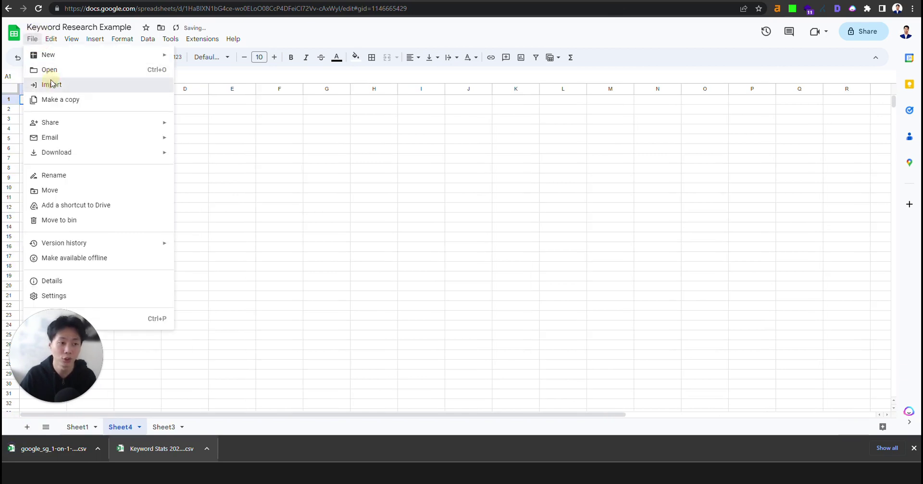
pyautogui.click(46, 82)
pyautogui.click(369, 127)
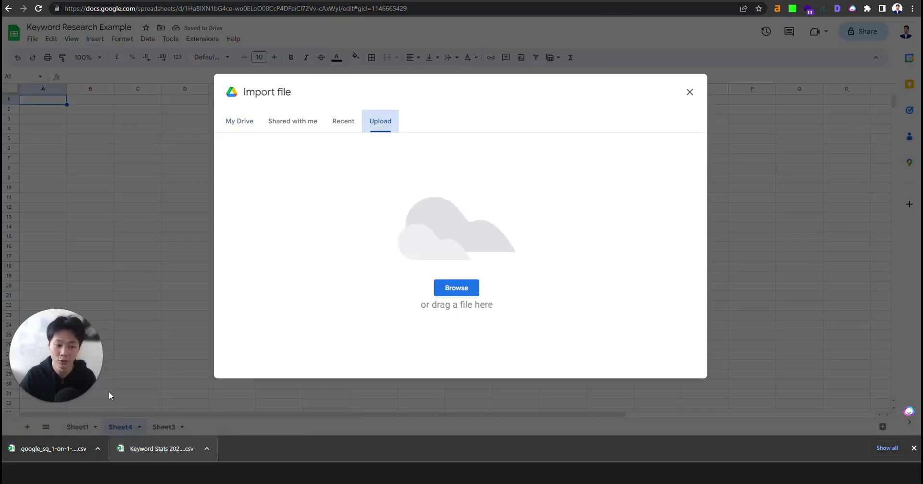
pyautogui.moveTo(46, 456); pyautogui.dragTo(329, 256)
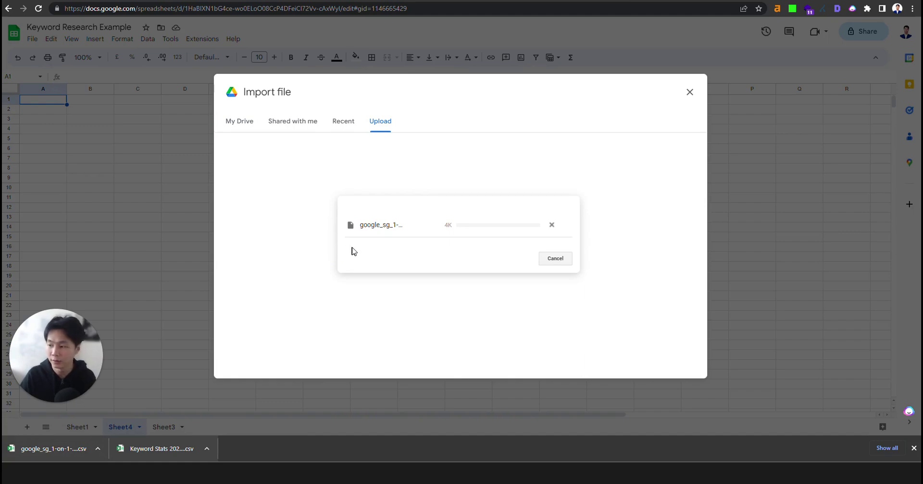
pyautogui.click(422, 236)
pyautogui.click(423, 286)
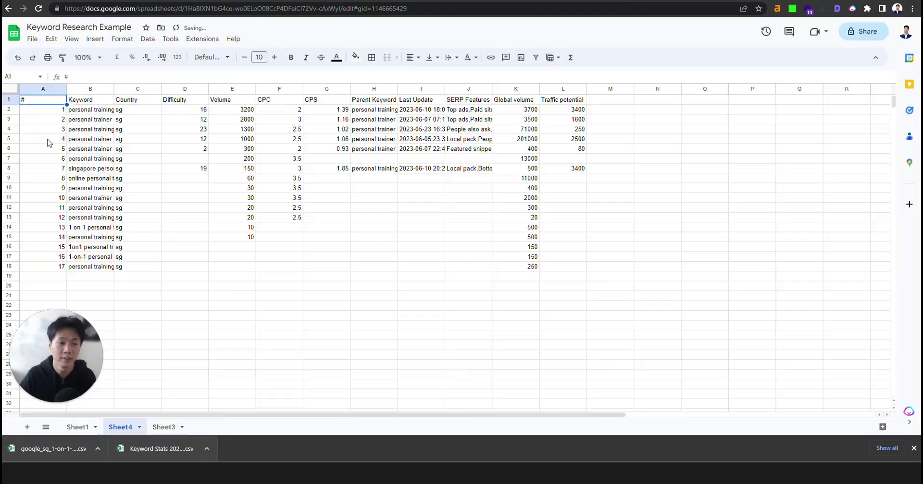
# Widen the Keyword column on Sheet4 to fit its full keyword text.
pyautogui.click(91, 150)
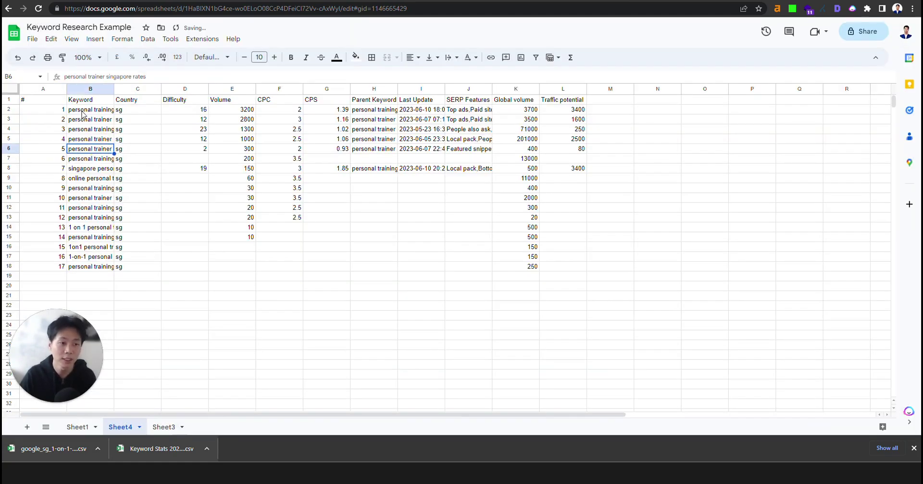
pyautogui.doubleClick(114, 89)
pyautogui.click(288, 167)
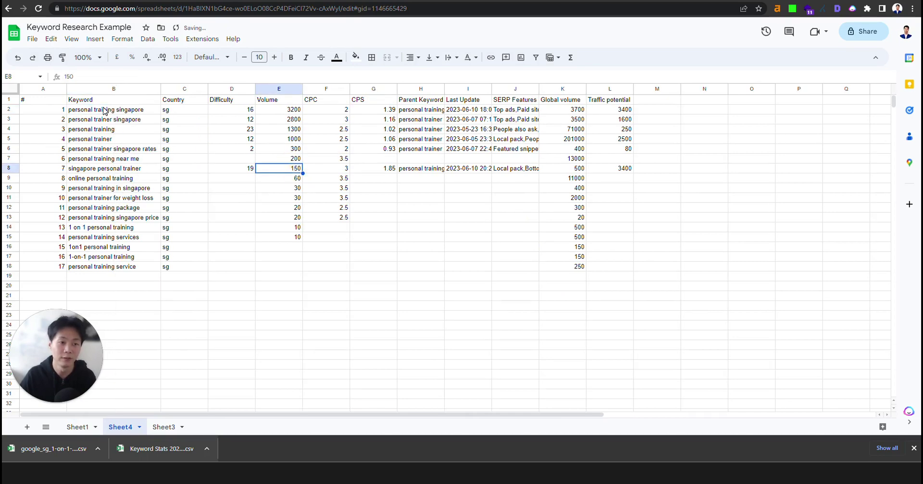
# Remove the three keywords without a search volume in rows 16 to 18 of Sheet4.
pyautogui.moveTo(104, 110); pyautogui.dragTo(101, 275)
pyautogui.moveTo(280, 111); pyautogui.dragTo(291, 267)
pyautogui.rightClick(288, 268)
pyautogui.click(344, 272)
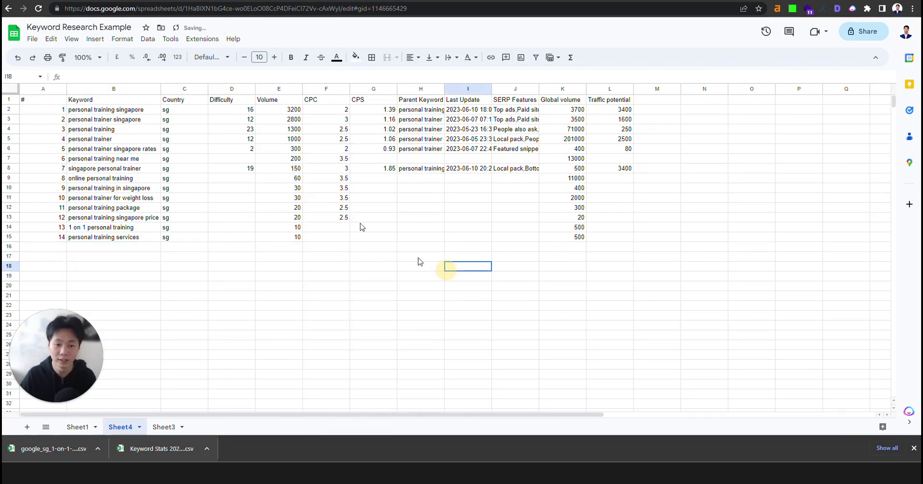
# Examine the Ahrefs keywords on Sheet4 against their volumes, from "personal training singapore" down to "online personal training".
pyautogui.click(139, 112)
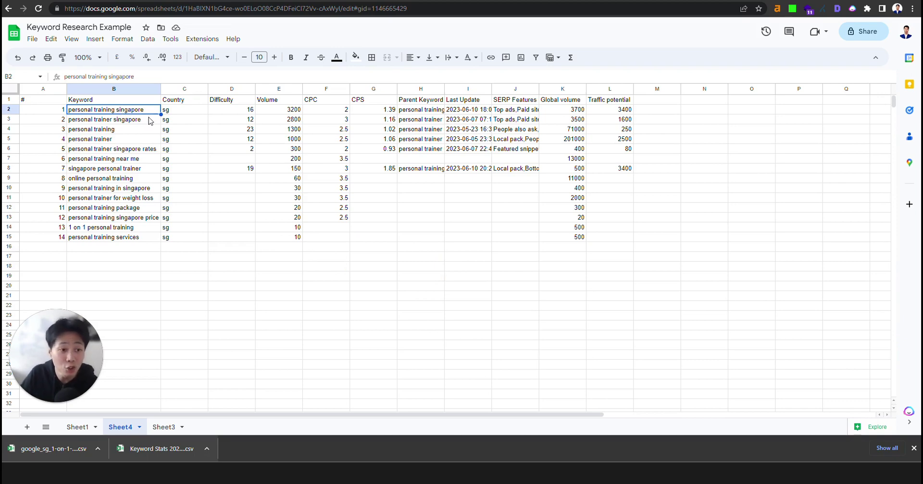
pyautogui.click(139, 119)
pyautogui.click(131, 110)
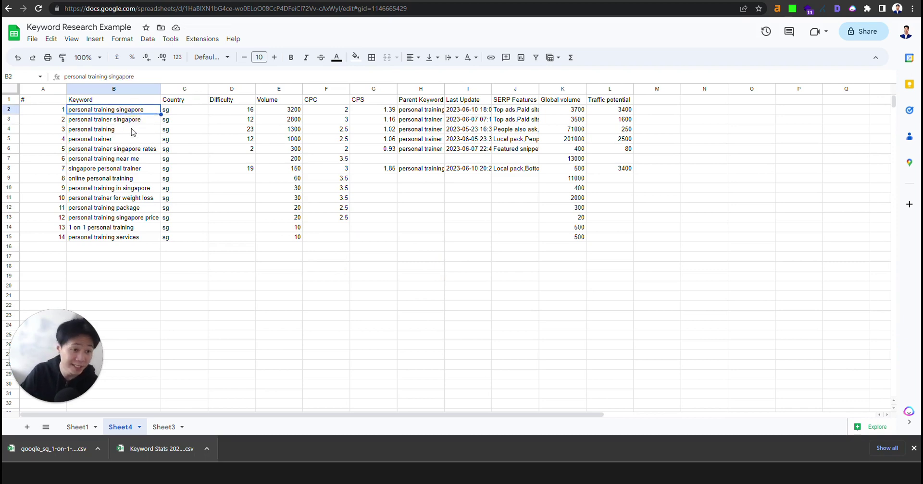
pyautogui.moveTo(128, 148); pyautogui.dragTo(231, 160)
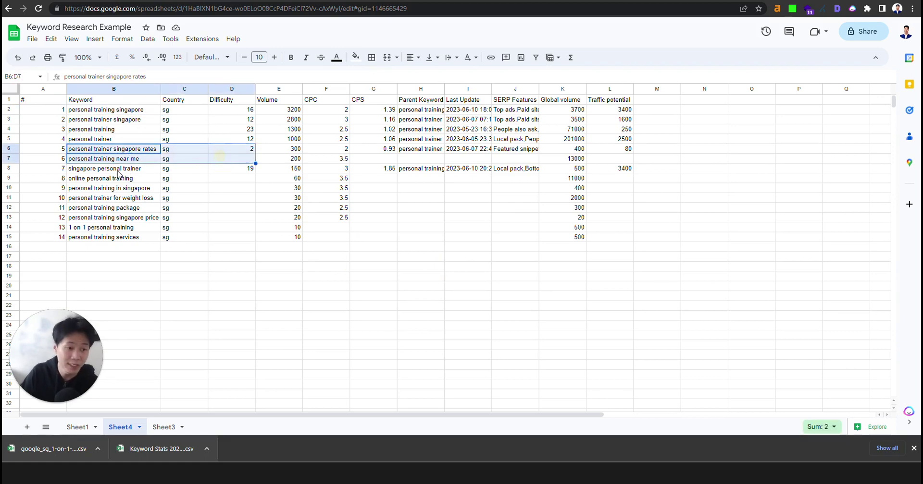
pyautogui.moveTo(114, 170); pyautogui.dragTo(281, 180)
pyautogui.click(281, 181)
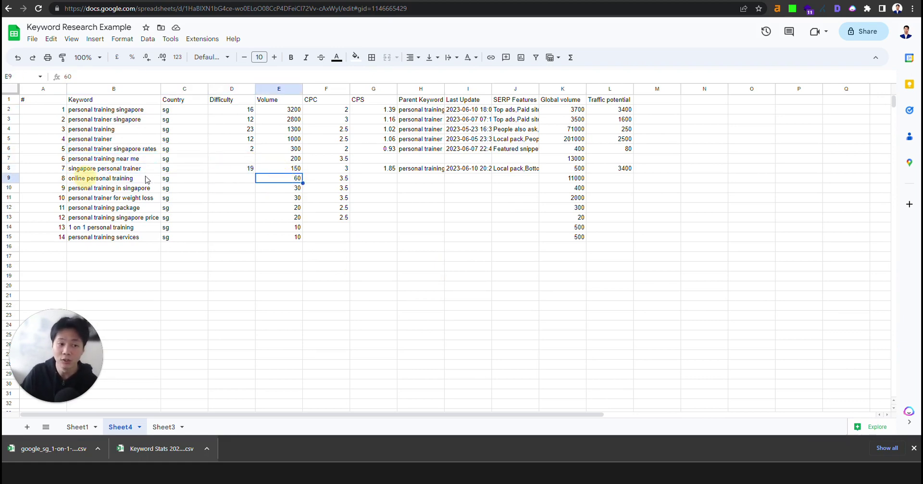
pyautogui.moveTo(145, 178); pyautogui.dragTo(299, 178)
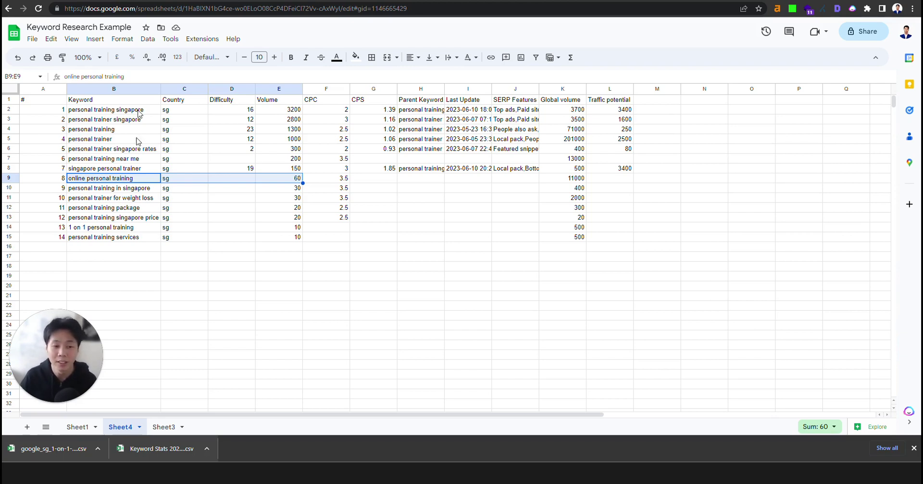
# Compare the average monthly searches for "personal training" on Sheet3 with the volume of "personal training singapore" on Sheet4.
pyautogui.click(166, 427)
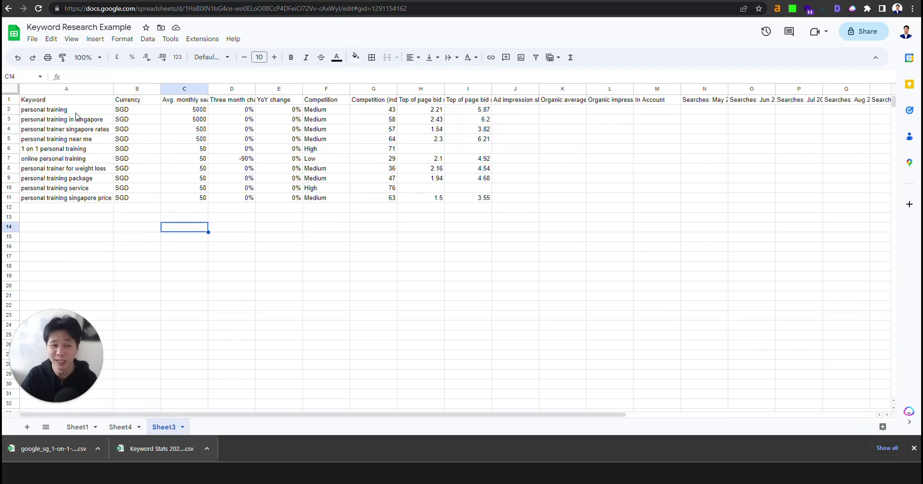
pyautogui.moveTo(48, 109); pyautogui.dragTo(201, 111)
pyautogui.click(120, 427)
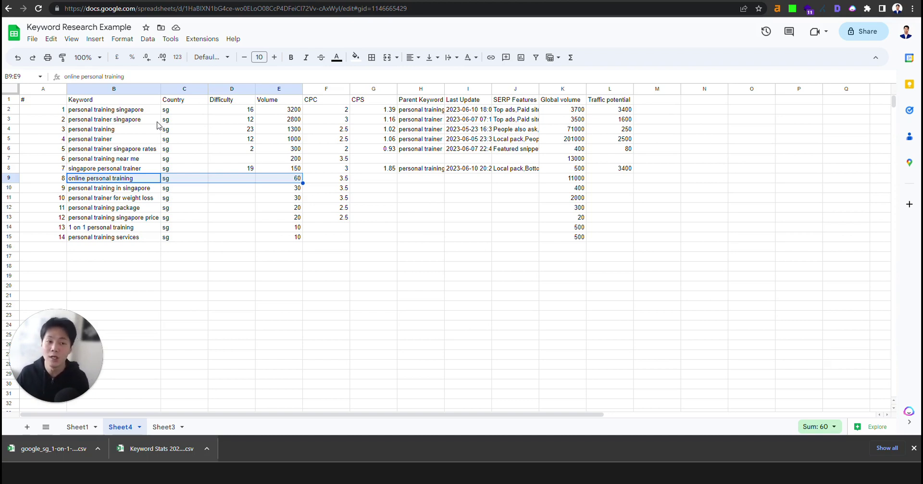
pyautogui.click(128, 112)
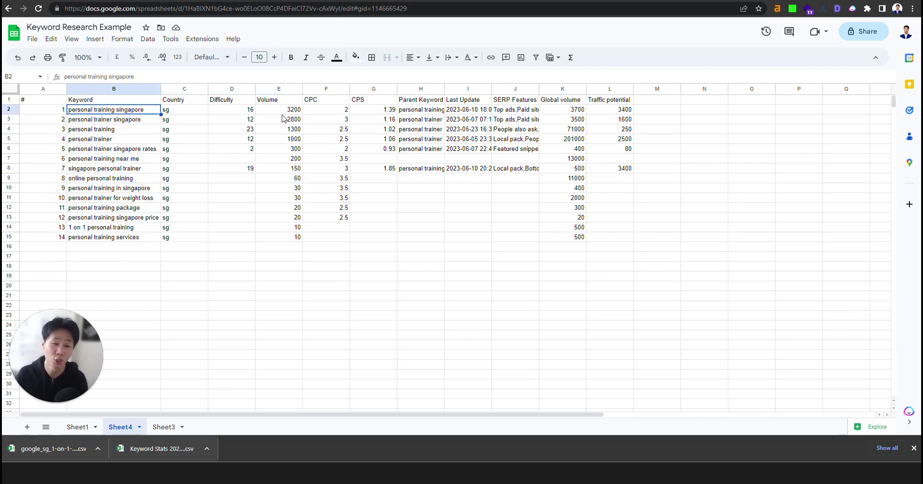
pyautogui.press('Right')
pyautogui.press('Right')
pyautogui.press('Right')
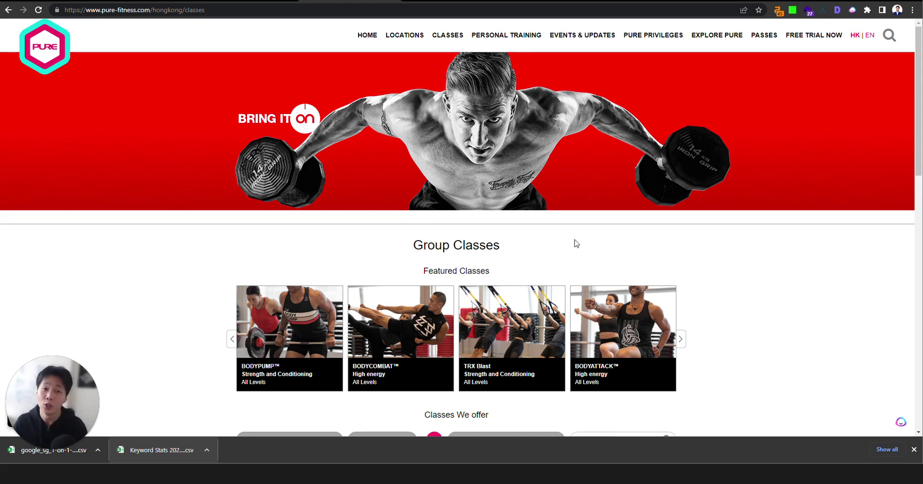
# Copy the seed keyword "personal training" from A2 of Sheet1 and search Google for it in a new tab.
pyautogui.hotkey('ctrl', 't')
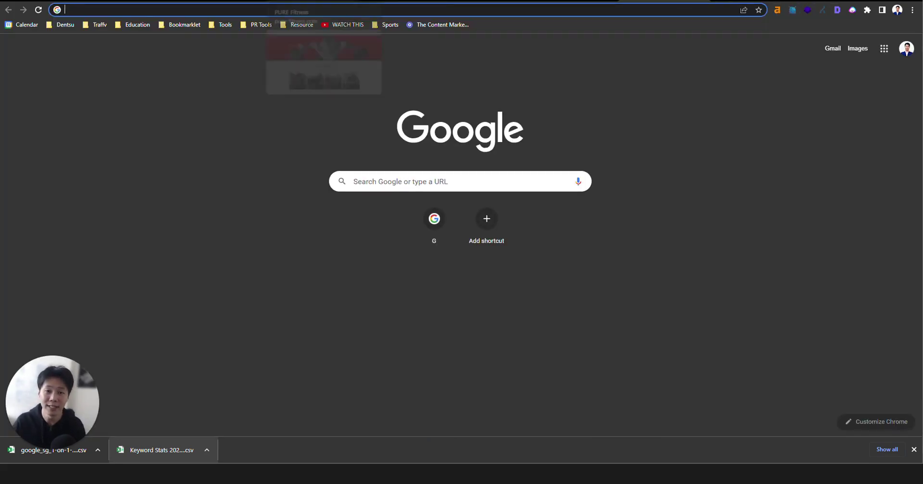
pyautogui.click(495, 1)
pyautogui.click(44, 111)
pyautogui.hotkey('ctrl', 'c')
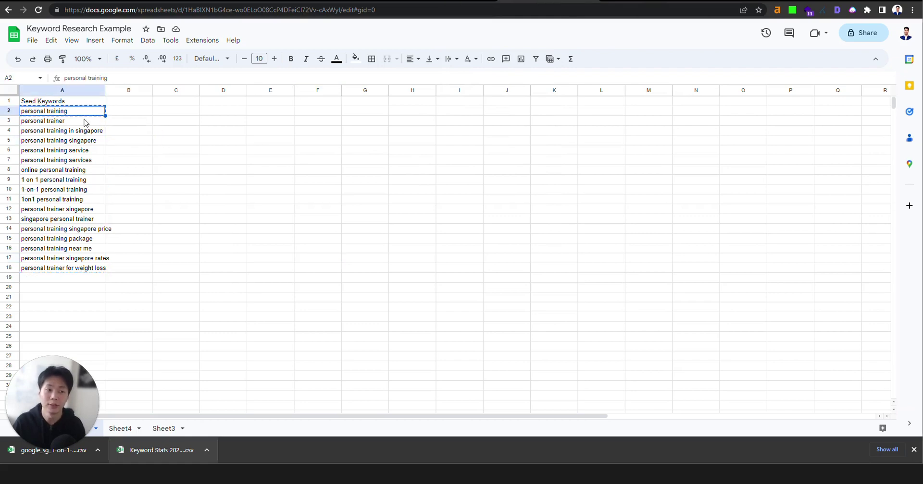
pyautogui.click(718, 1)
pyautogui.click(472, 178)
pyautogui.hotkey('ctrl', 'v')
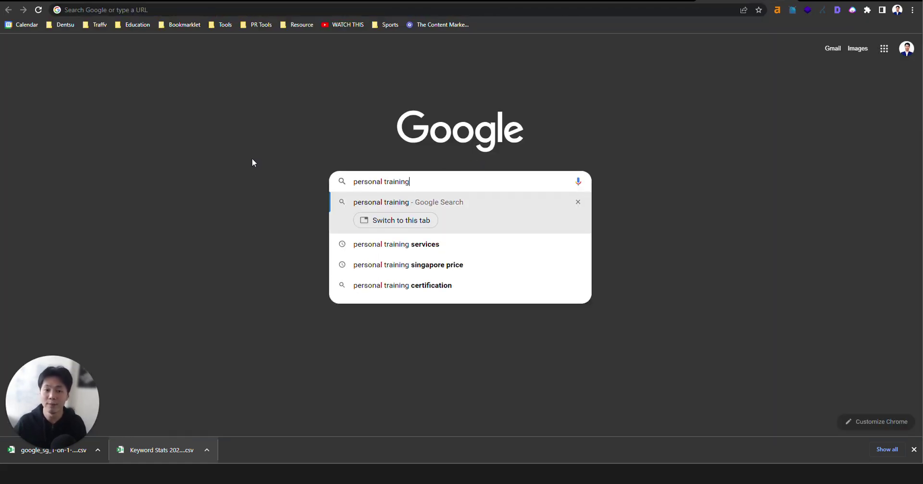
pyautogui.press('Return')
# Examine the Google results for "personal training", from the sponsored listings to the first organic result, UFIT Singapore.
pyautogui.scroll(-5, 354, 181)
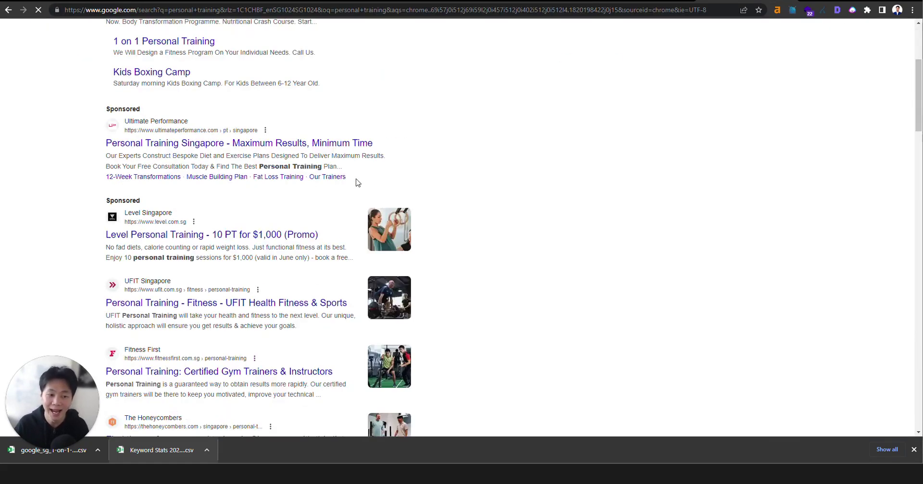
pyautogui.scroll(5, 577, 215)
pyautogui.scroll(-6, 576, 215)
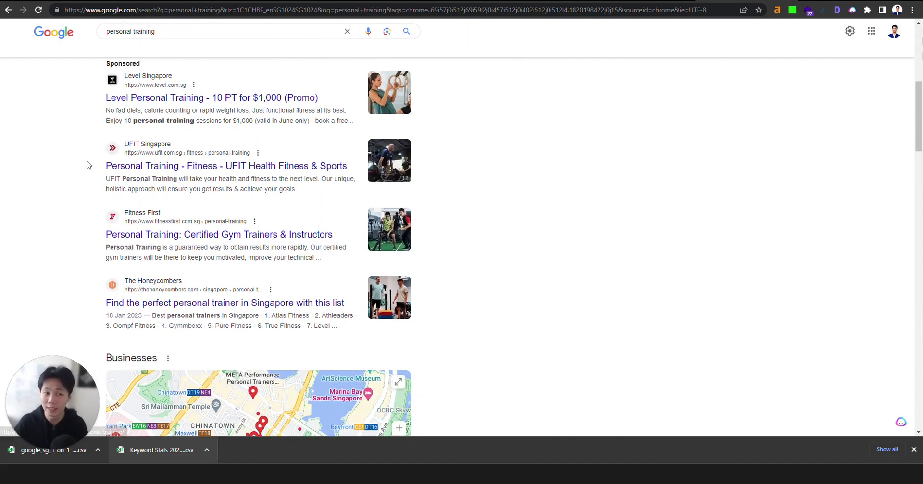
pyautogui.scroll(1, 251, 144)
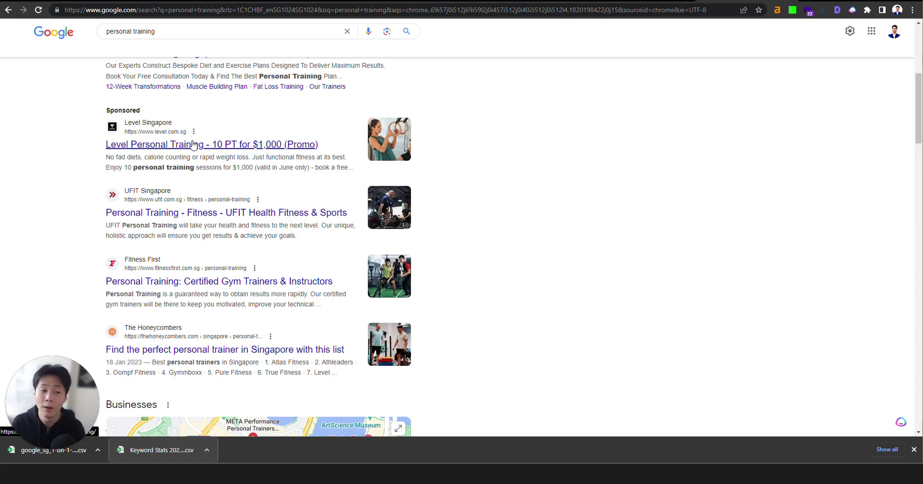
pyautogui.scroll(3, 313, 197)
pyautogui.scroll(2, 118, 97)
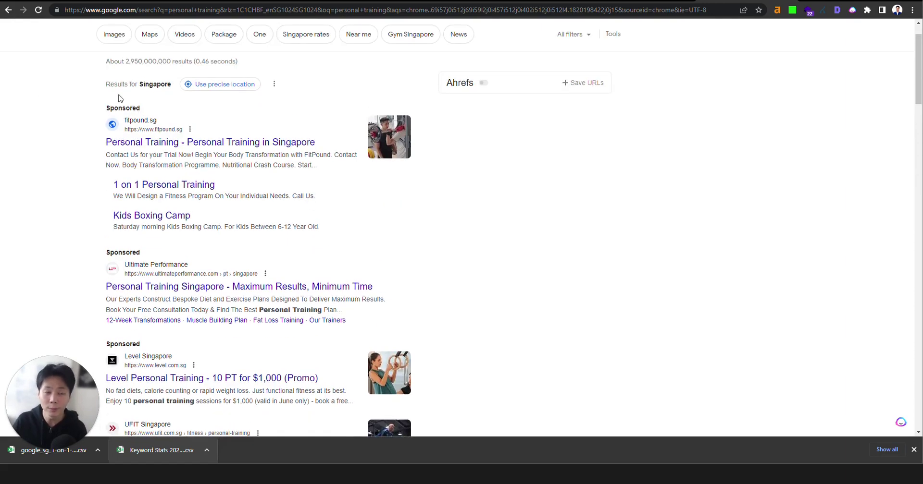
pyautogui.scroll(-6, 186, 154)
pyautogui.moveTo(94, 166); pyautogui.dragTo(484, 180)
pyautogui.click(497, 172)
pyautogui.moveTo(75, 175); pyautogui.dragTo(428, 165)
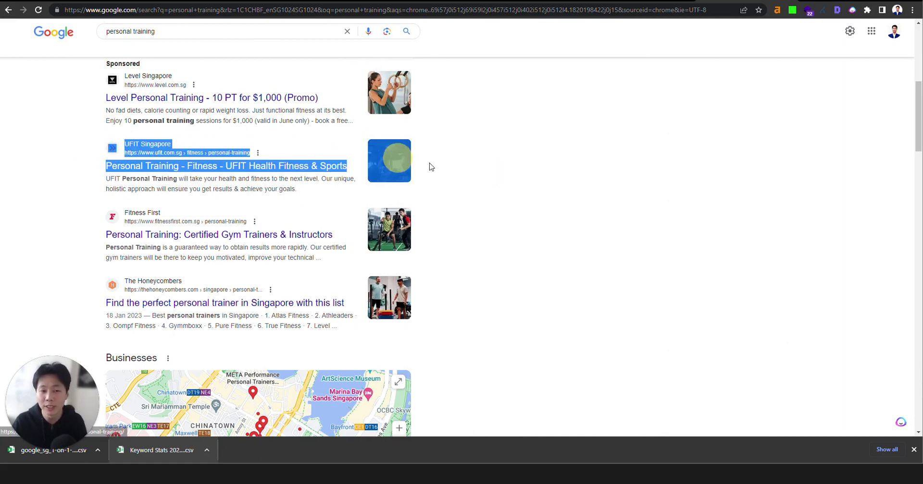
pyautogui.click(68, 181)
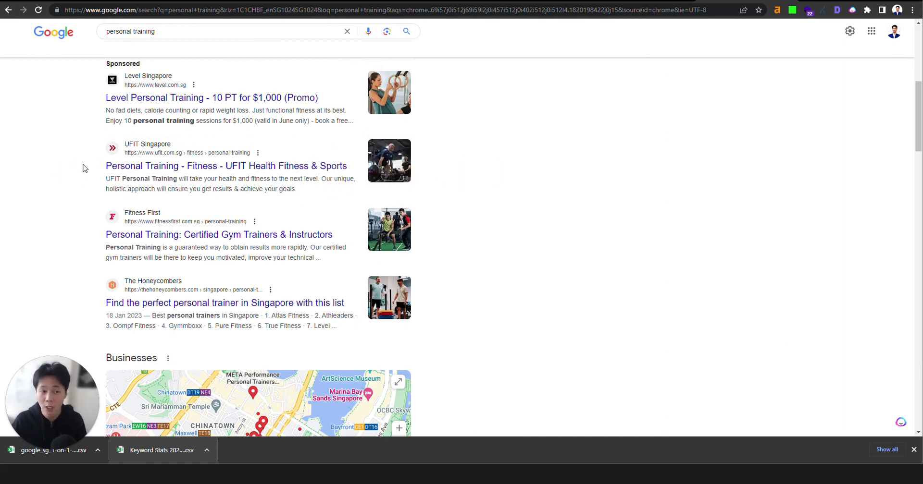
pyautogui.moveTo(83, 167); pyautogui.dragTo(514, 179)
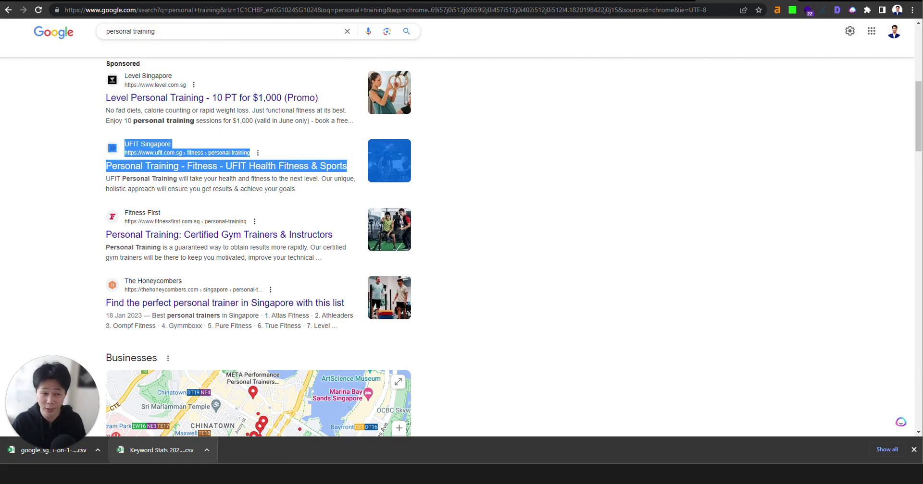
pyautogui.click(215, 32)
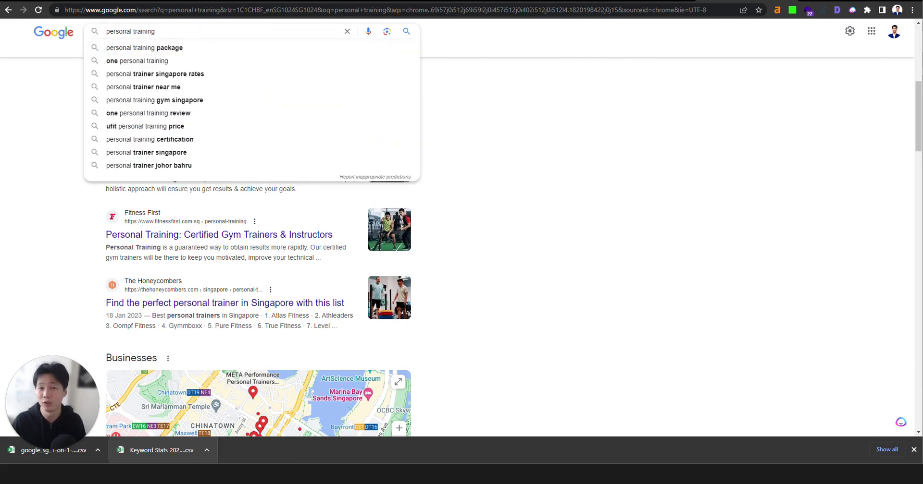
pyautogui.click(66, 192)
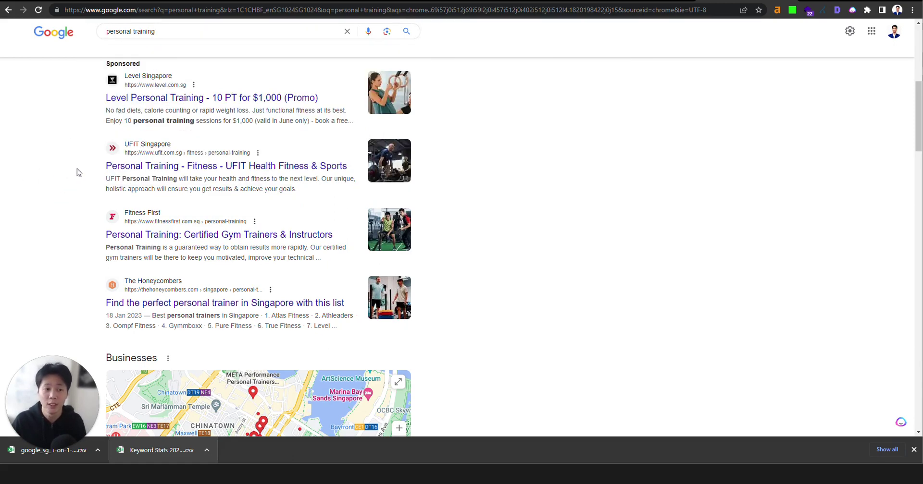
# Copy the link address of the UFIT Singapore result and add a new sheet to the Keyword Research Example spreadsheet.
pyautogui.rightClick(160, 169)
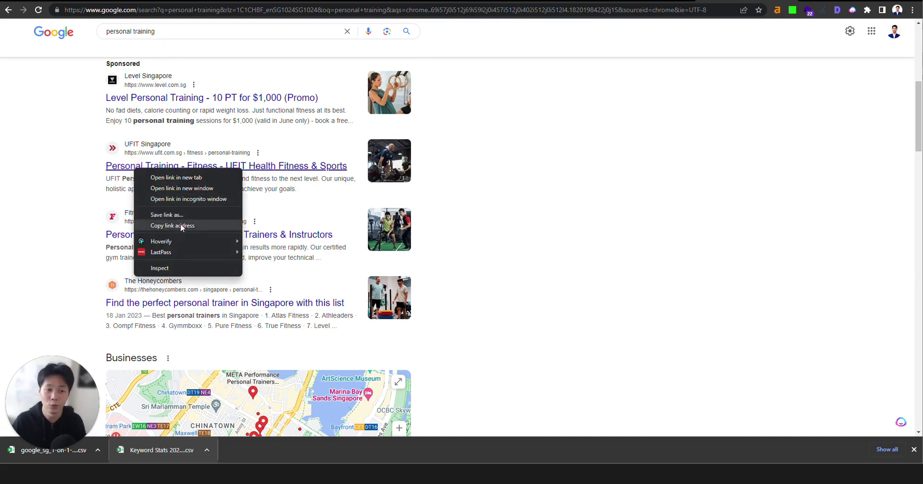
pyautogui.click(185, 226)
pyautogui.click(532, 3)
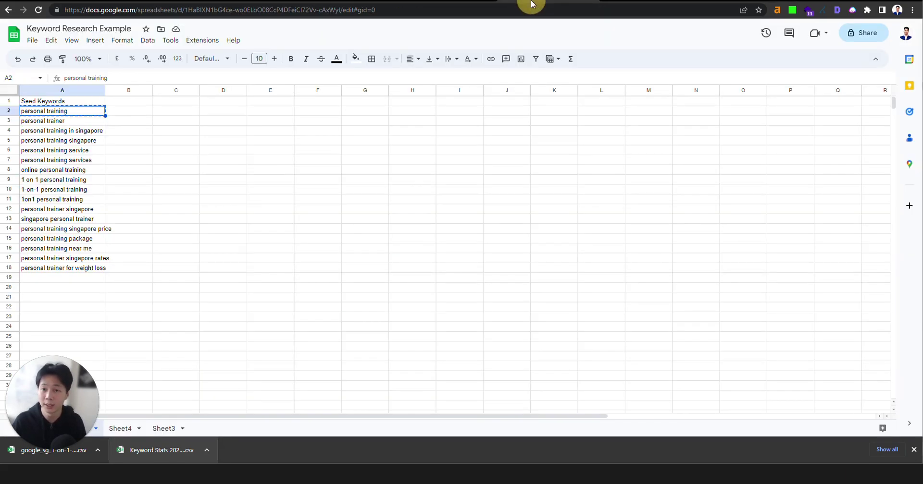
pyautogui.click(164, 190)
pyautogui.moveTo(74, 391); pyautogui.dragTo(75, 349)
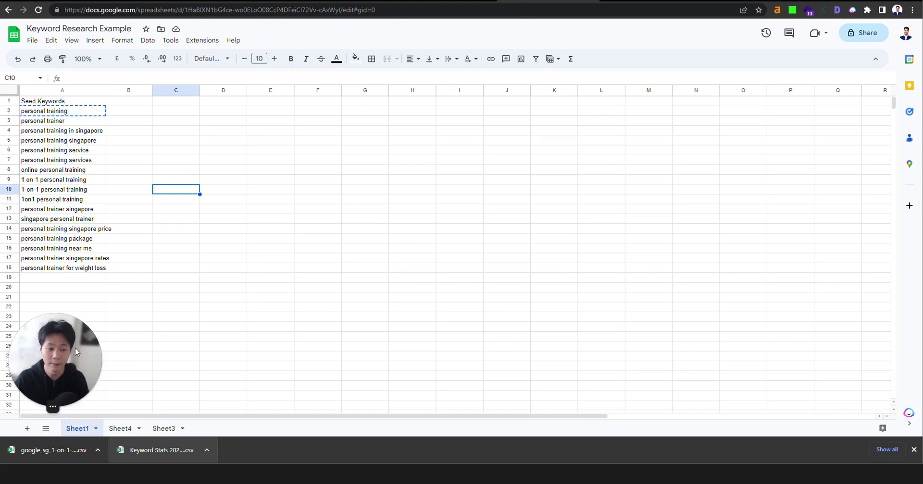
pyautogui.click(28, 428)
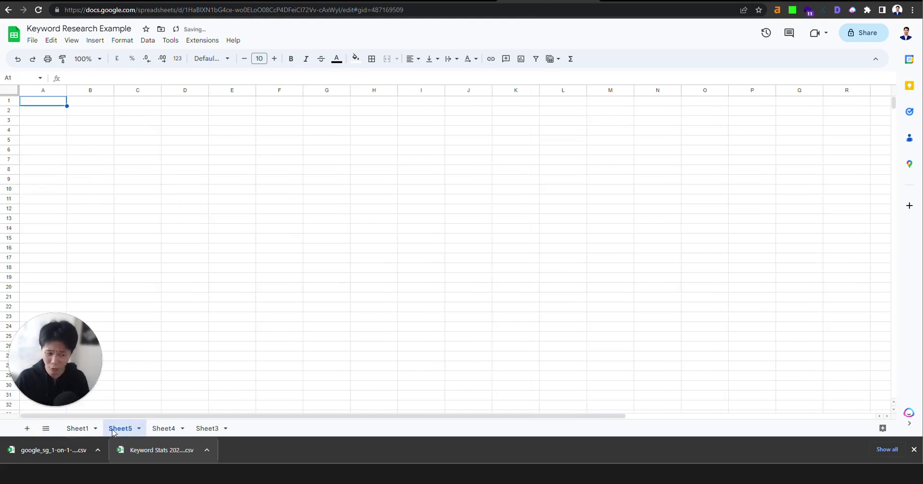
# Enter the heading "Competitor URLS" in A1 of Sheet5 and paste the copied UFIT link into A2.
pyautogui.click(46, 102)
pyautogui.write('Com')
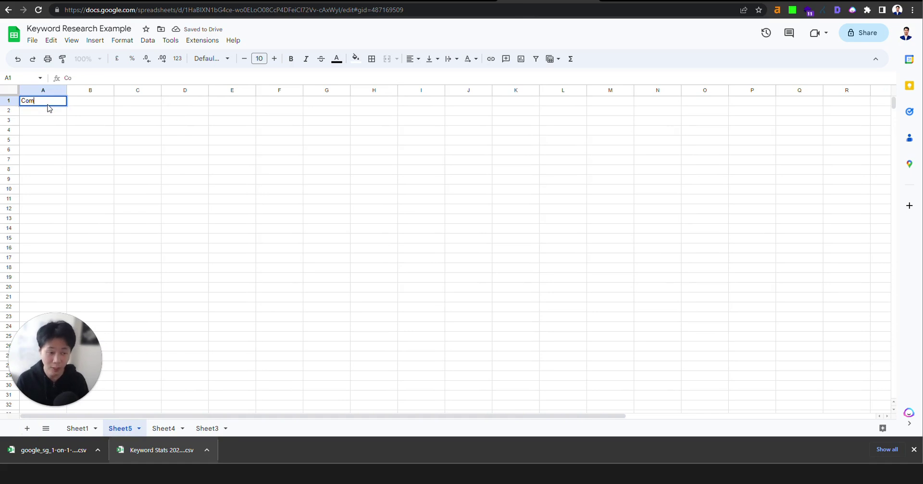
pyautogui.write('peti')
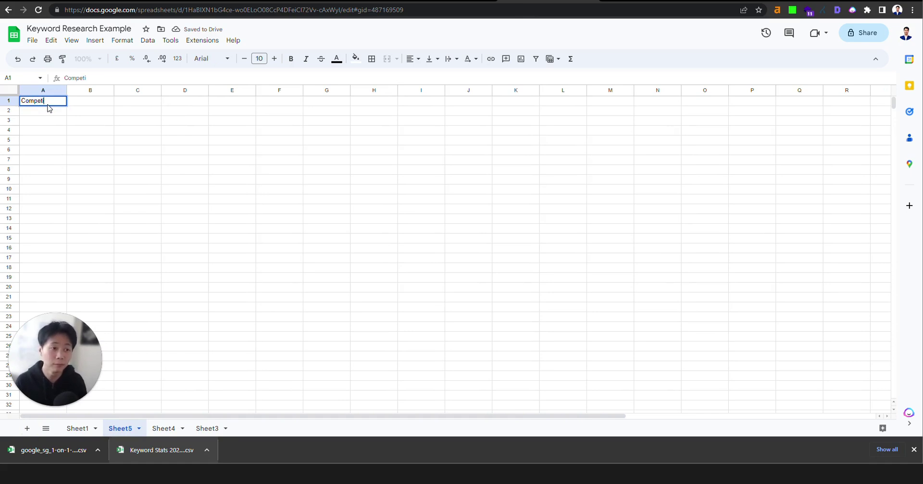
pyautogui.write('tor URLS')
pyautogui.press('Return')
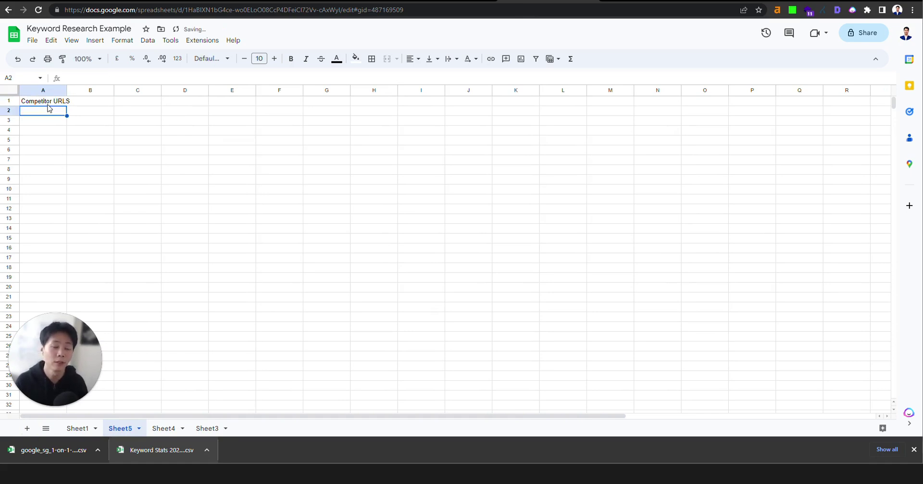
pyautogui.hotkey('ctrl', 'v')
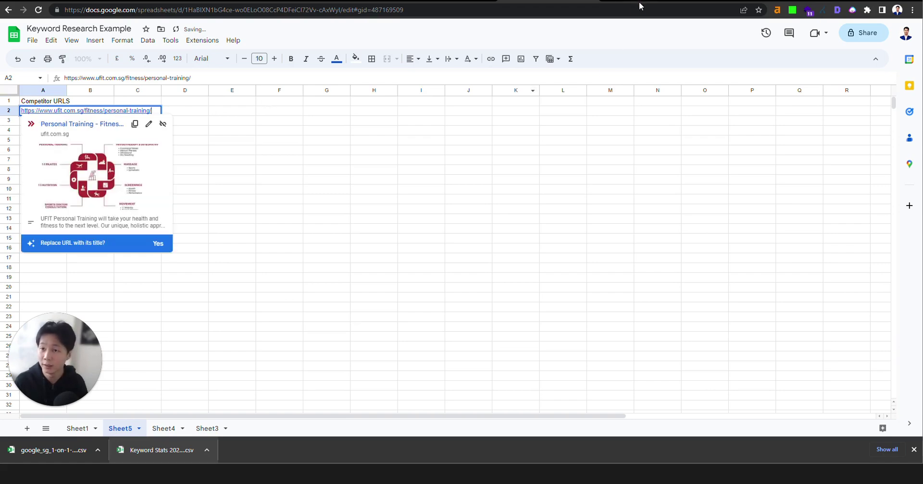
# Copy the link address of the Fitness First result from Google into A3 of Sheet5.
pyautogui.click(639, 5)
pyautogui.click(747, 1)
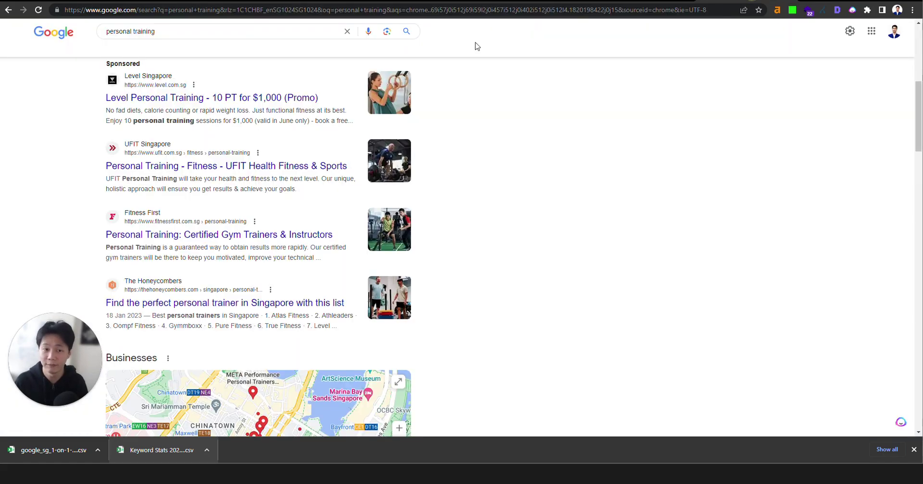
pyautogui.rightClick(198, 235)
pyautogui.click(218, 291)
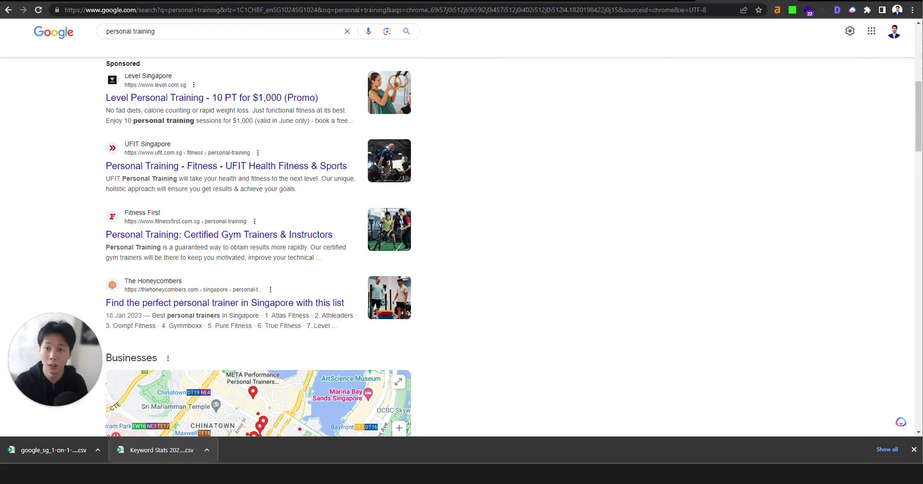
pyautogui.click(532, 3)
pyautogui.click(359, 181)
pyautogui.doubleClick(55, 122)
pyautogui.hotkey('ctrl', 'v')
pyautogui.click(352, 178)
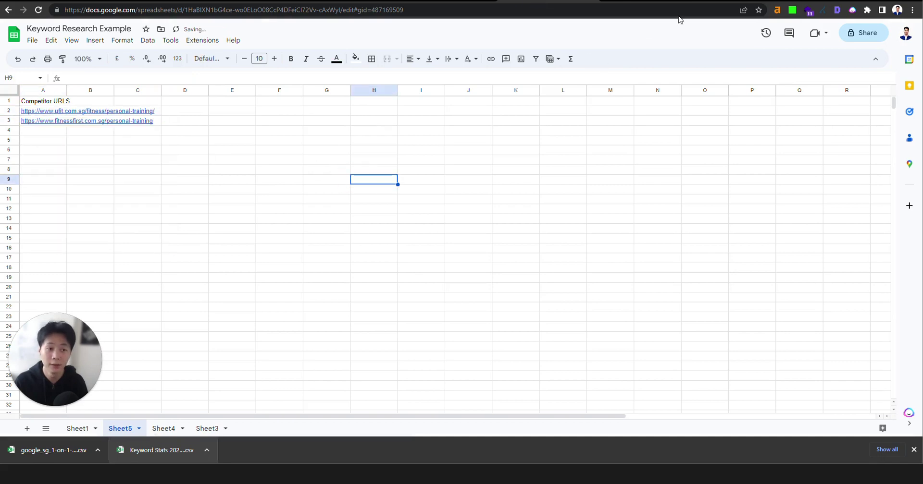
# Copy the link address of The Honeycombers result from Google into A4 of Sheet5.
pyautogui.click(740, 2)
pyautogui.rightClick(199, 303)
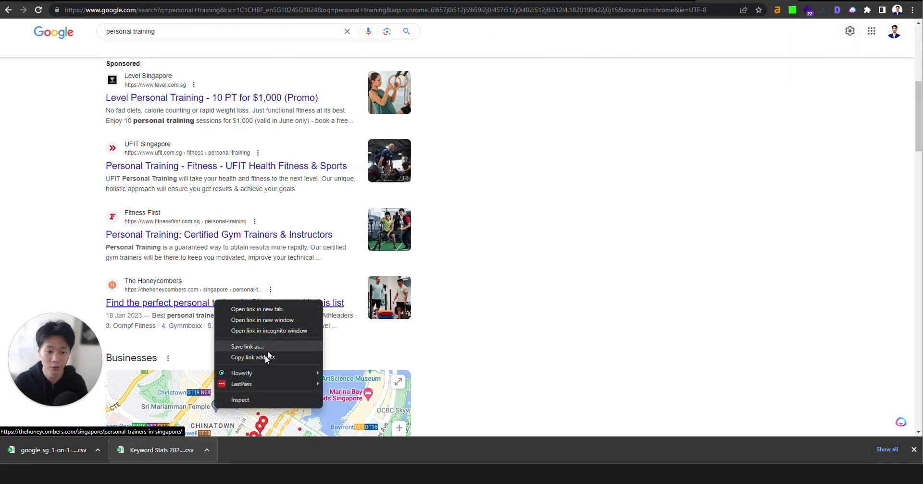
pyautogui.click(225, 343)
pyautogui.click(645, 2)
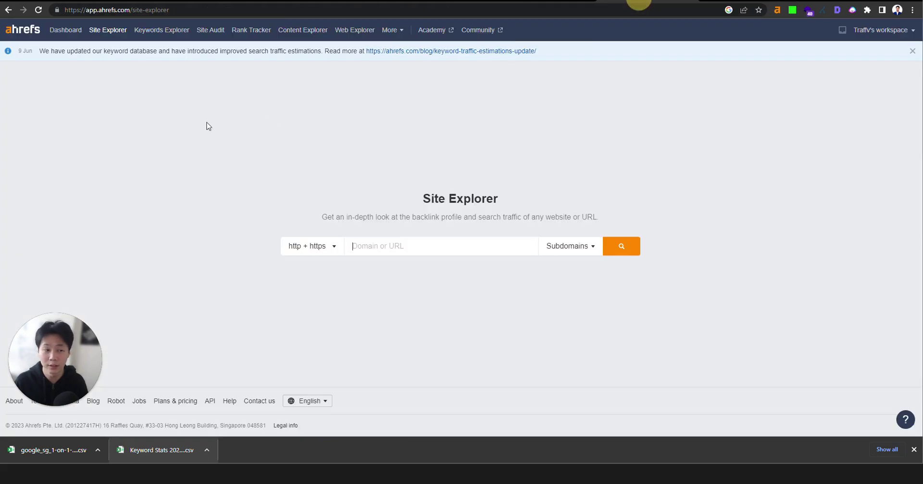
pyautogui.click(448, 4)
pyautogui.doubleClick(53, 131)
pyautogui.hotkey('ctrl', 'v')
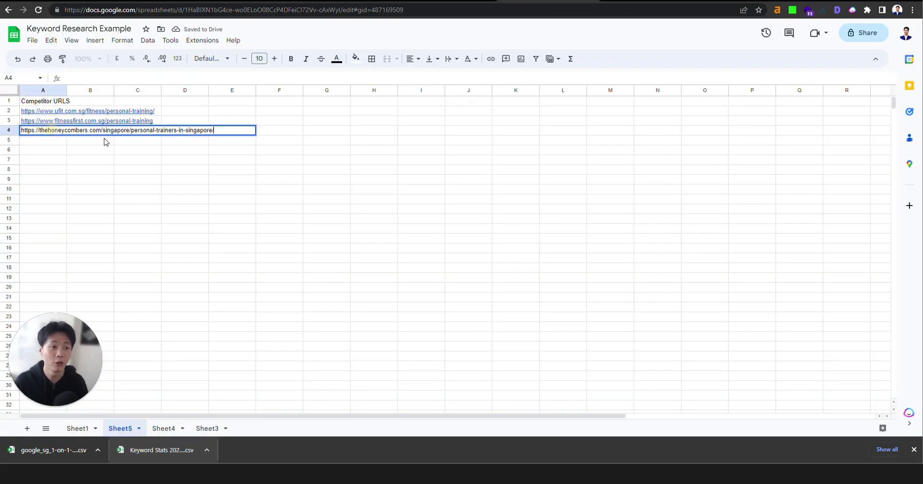
pyautogui.click(232, 170)
# Copy the link address of the Virgin Active result below "People also ask" in Google into A5 of Sheet5.
pyautogui.click(717, 4)
pyautogui.scroll(-13, 533, 265)
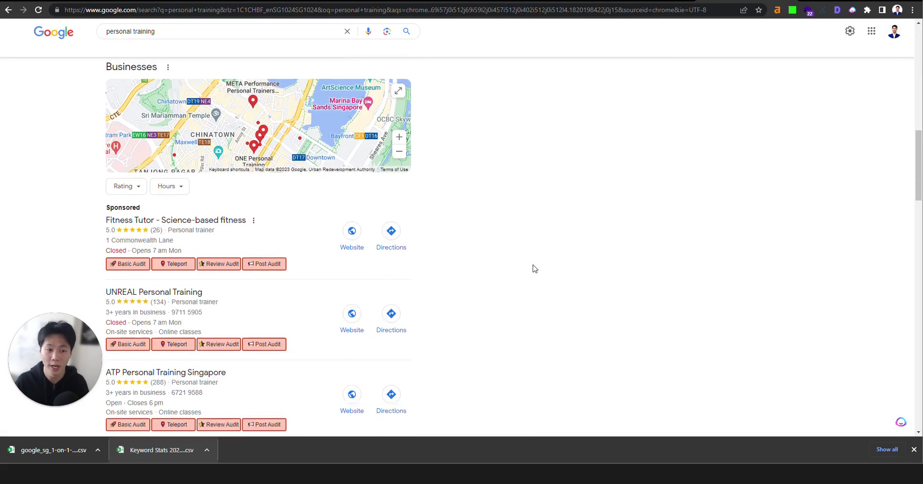
pyautogui.scroll(-3, 494, 269)
pyautogui.rightClick(135, 267)
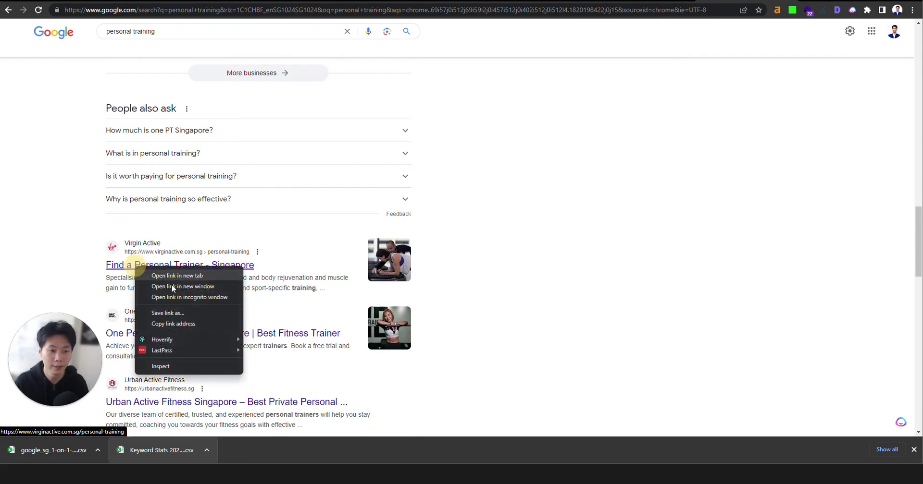
pyautogui.click(187, 322)
pyautogui.click(448, 1)
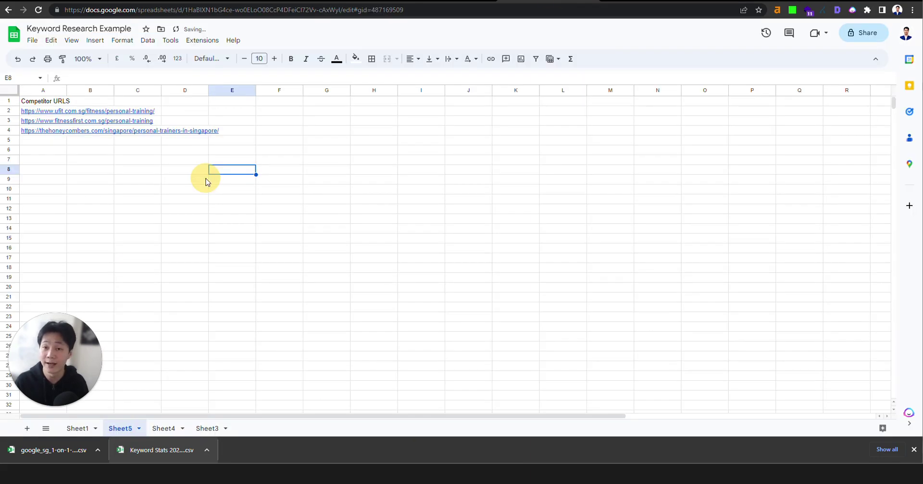
pyautogui.doubleClick(42, 140)
pyautogui.hotkey('ctrl', 'v')
pyautogui.click(286, 218)
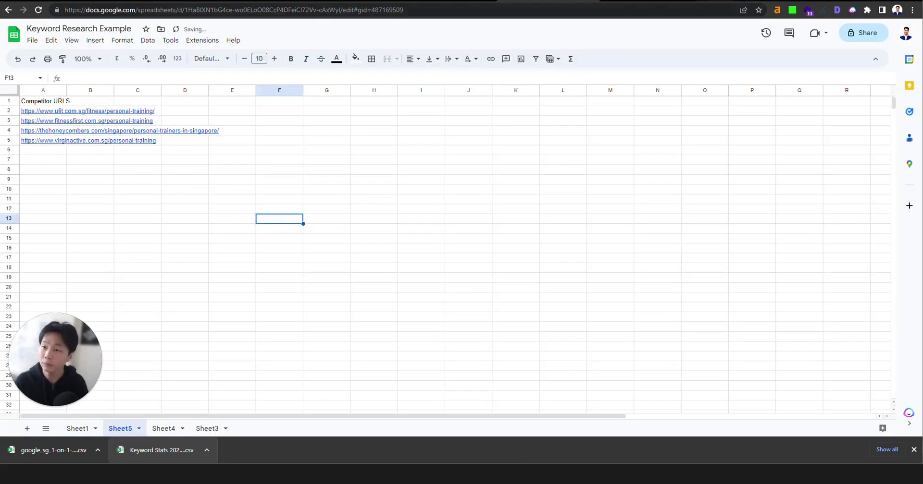
# Copy the link address of the One Personal Training result from Google into A6 of Sheet5.
pyautogui.click(716, 2)
pyautogui.scroll(-2, 471, 249)
pyautogui.rightClick(178, 248)
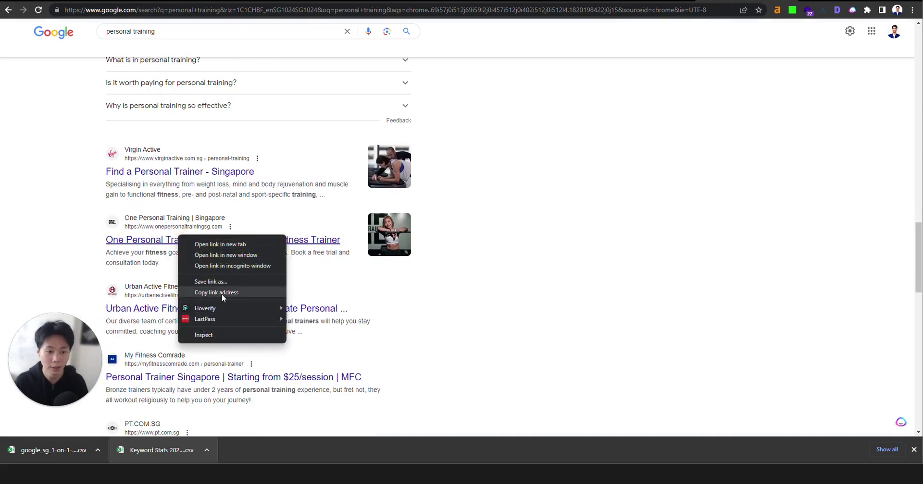
pyautogui.click(221, 293)
pyautogui.click(465, 3)
pyautogui.click(50, 149)
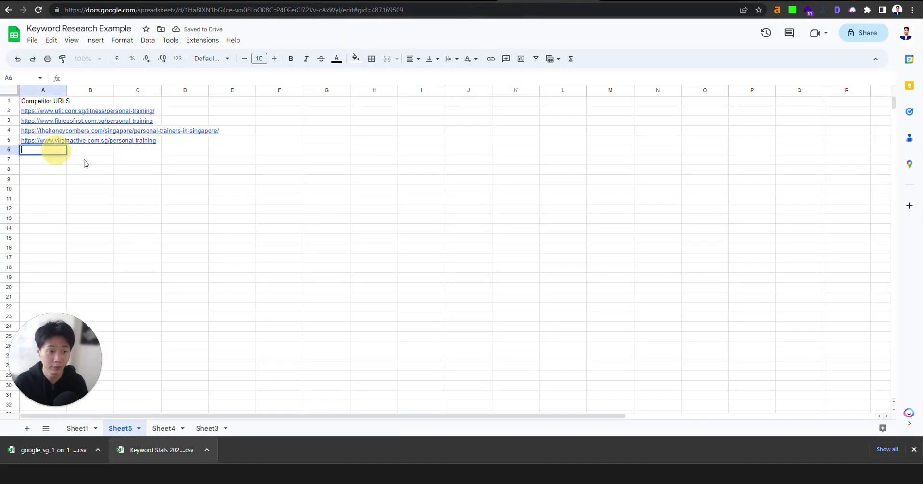
pyautogui.hotkey('ctrl', 'v')
pyautogui.click(240, 195)
# Go through the collected competitor URLs and fit the width of column A to them.
pyautogui.click(34, 113)
pyautogui.press('Down')
pyautogui.press('Down')
pyautogui.press('Down')
pyautogui.press('Down')
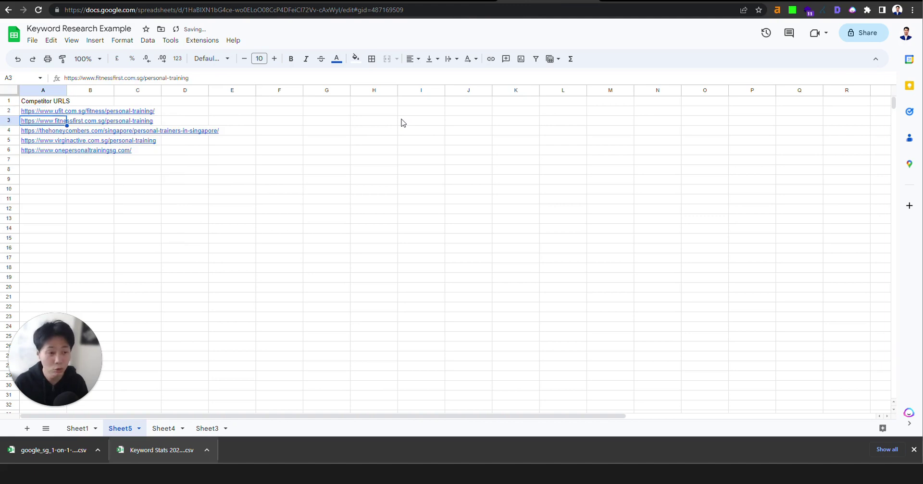
pyautogui.click(306, 183)
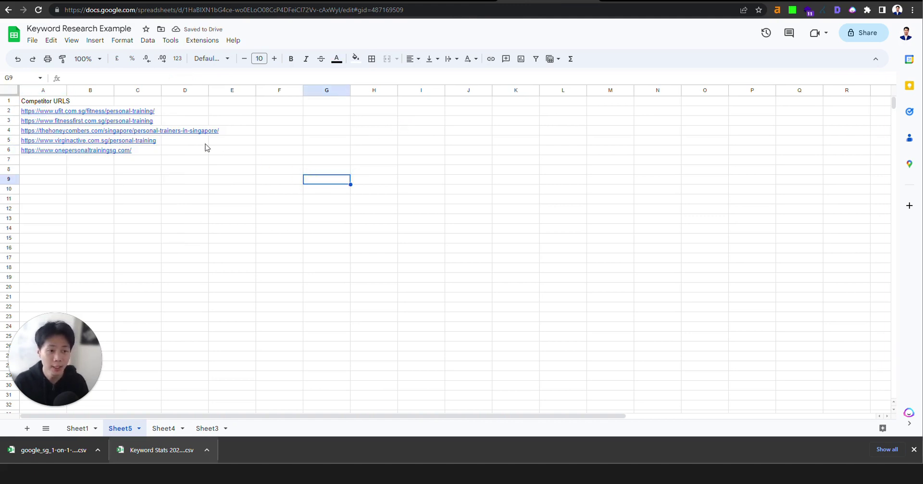
pyautogui.doubleClick(66, 90)
pyautogui.click(312, 131)
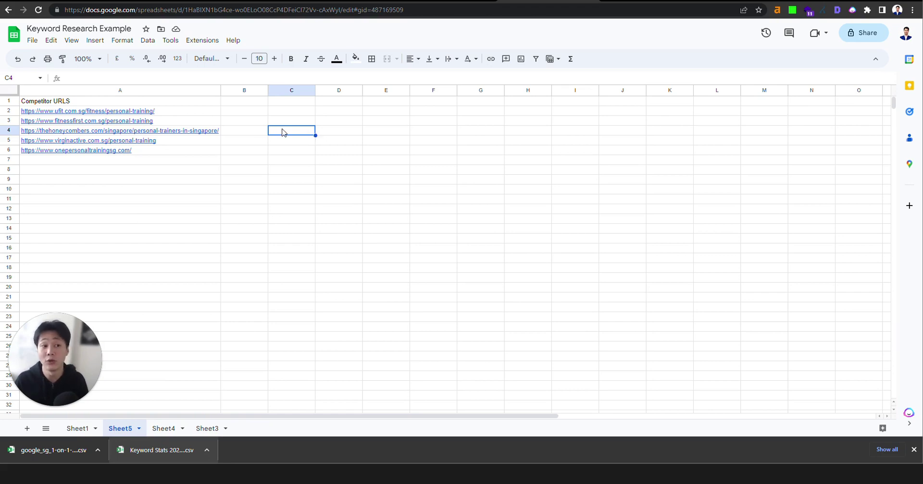
# Open The Honeycombers' personal trainer article from the Google results in a new tab and dismiss its newsletter pop-up.
pyautogui.click(208, 134)
pyautogui.moveTo(183, 137)
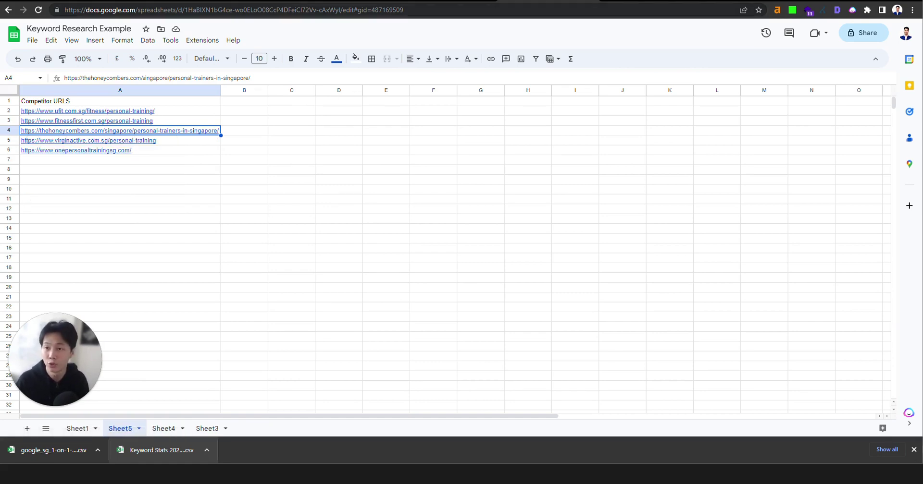
pyautogui.click(725, 2)
pyautogui.scroll(-1, 273, 305)
pyautogui.scroll(12, 273, 305)
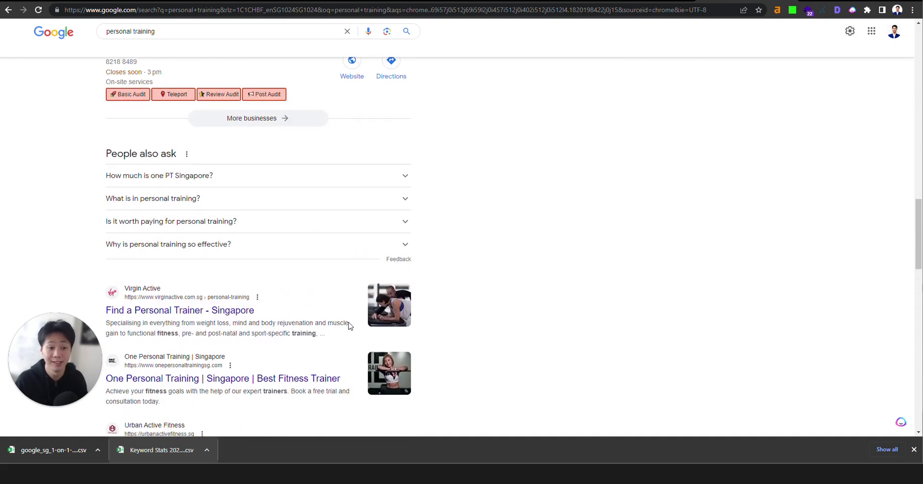
pyautogui.scroll(5, 275, 251)
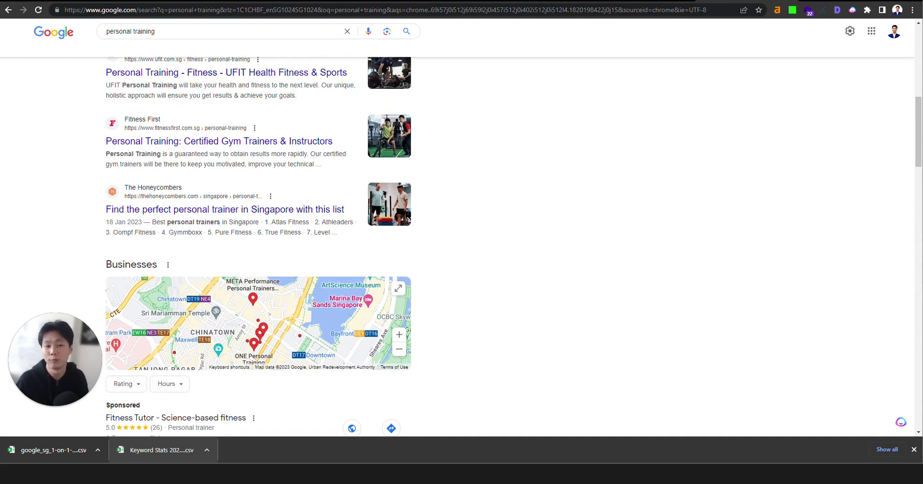
pyautogui.rightClick(183, 208)
pyautogui.click(195, 212)
pyautogui.click(241, 209)
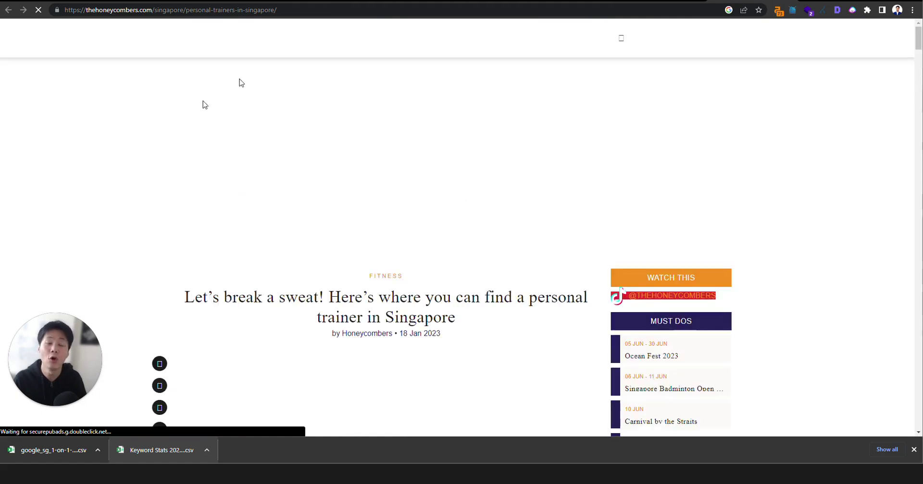
pyautogui.scroll(-8, 626, 202)
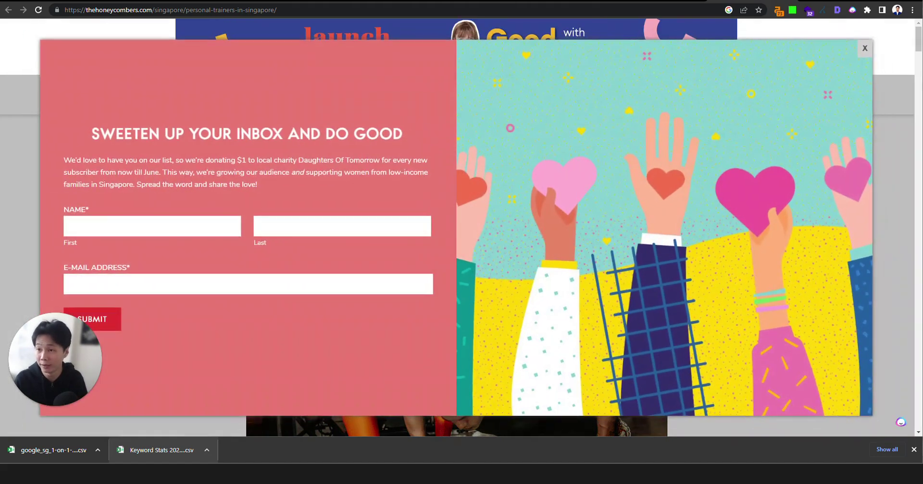
pyautogui.click(865, 57)
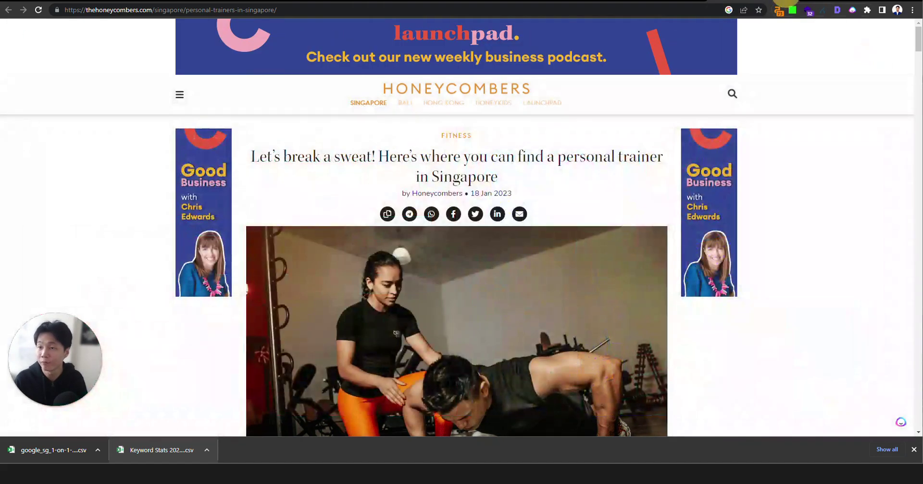
# Return to the Google results for "personal training" and look through the listings from Level Singapore down to the Businesses section.
pyautogui.hotkey('alt', 'Left')
pyautogui.scroll(3, 352, 268)
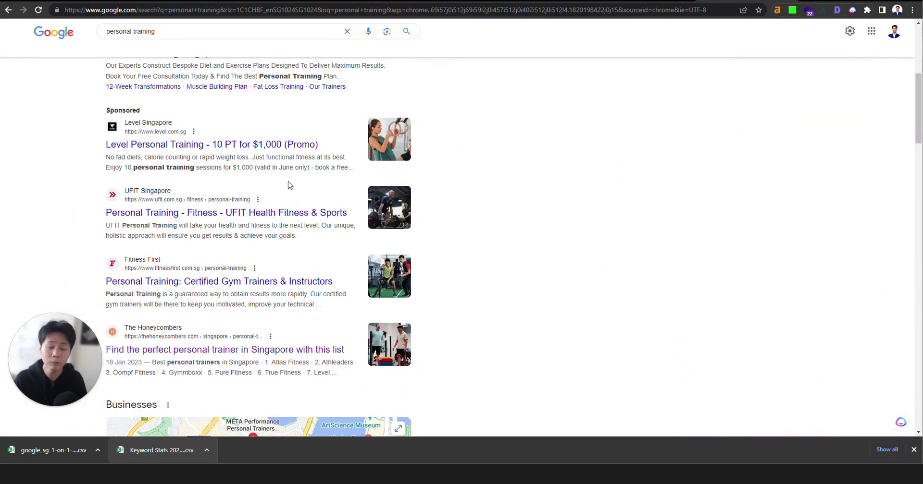
pyautogui.scroll(-6, 286, 192)
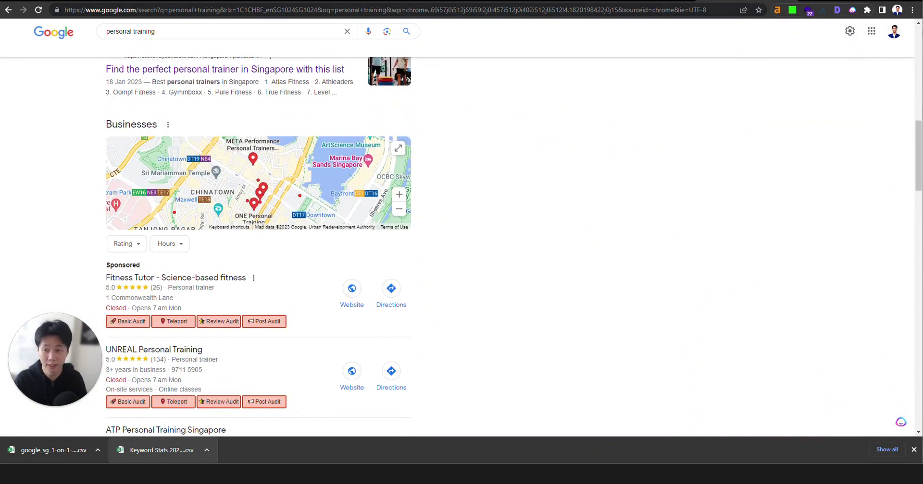
pyautogui.click(639, 1)
pyautogui.click(751, 1)
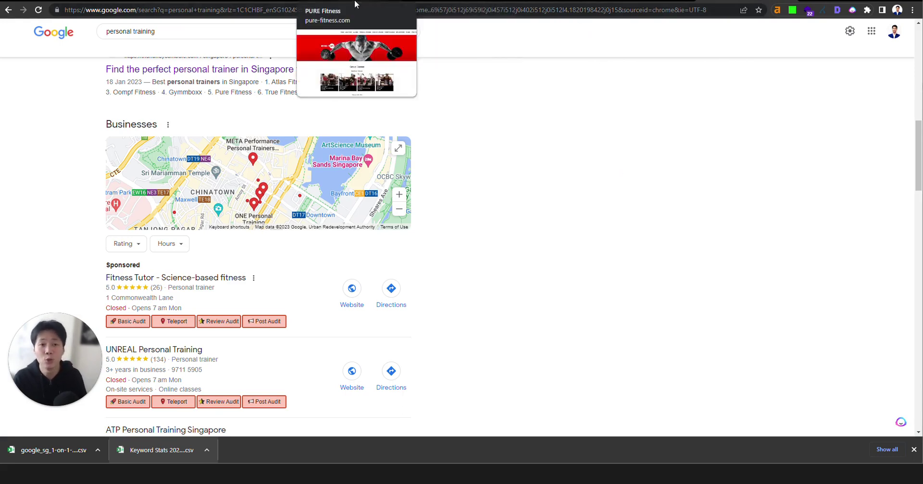
pyautogui.click(356, 1)
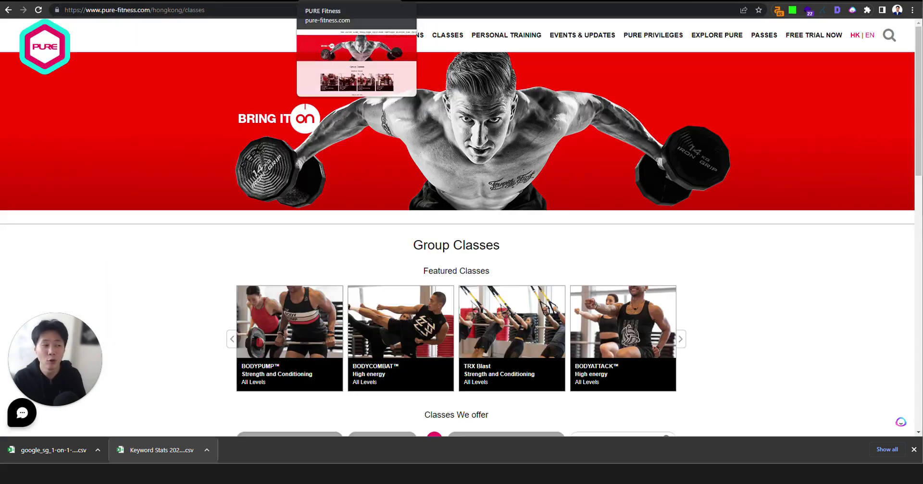
pyautogui.rightClick(27, 65)
pyautogui.click(105, 114)
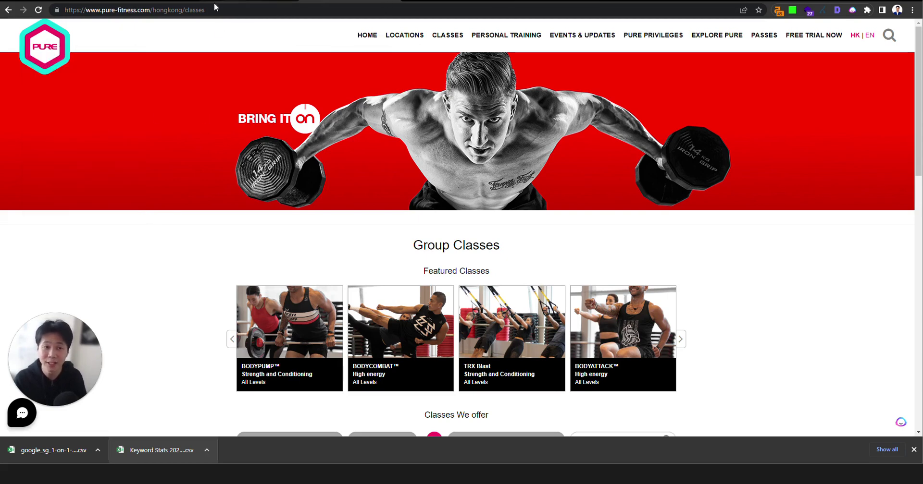
pyautogui.moveTo(152, 10); pyautogui.dragTo(29, 11)
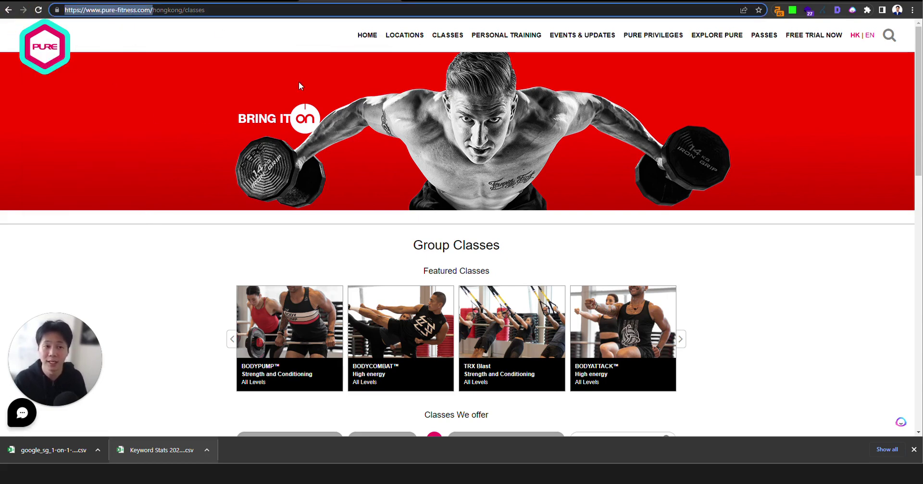
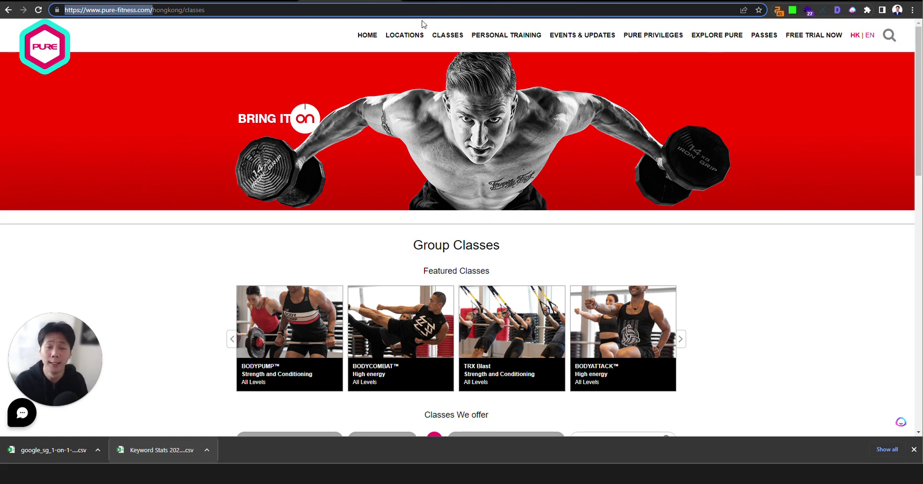
# In Google Ads, open Keyword Planner and set Discover new keywords to start with a website.
pyautogui.click(436, 1)
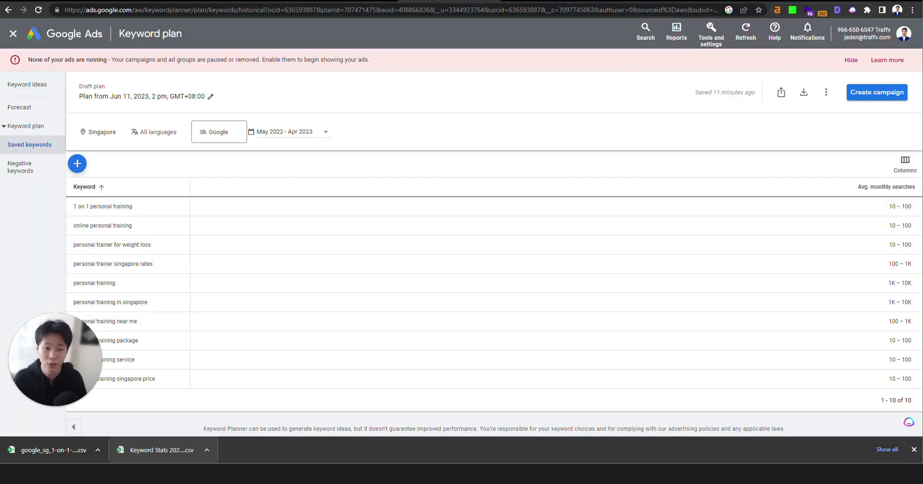
pyautogui.click(711, 34)
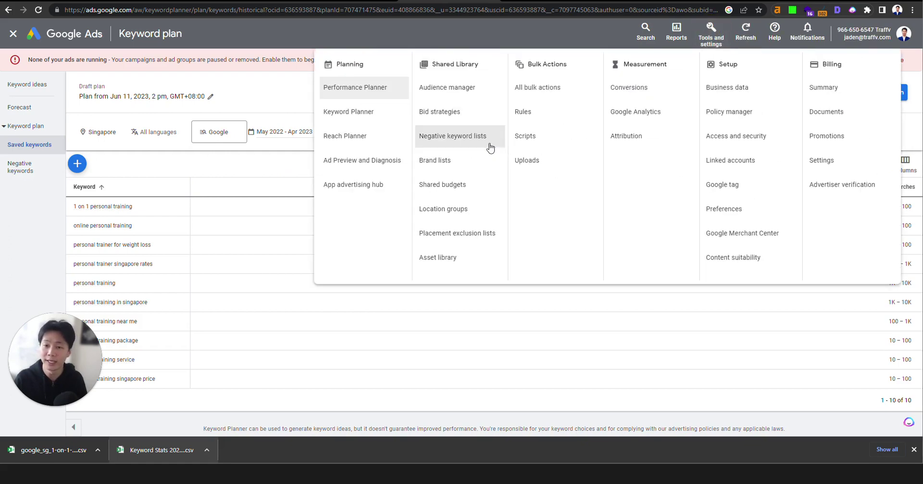
pyautogui.click(363, 116)
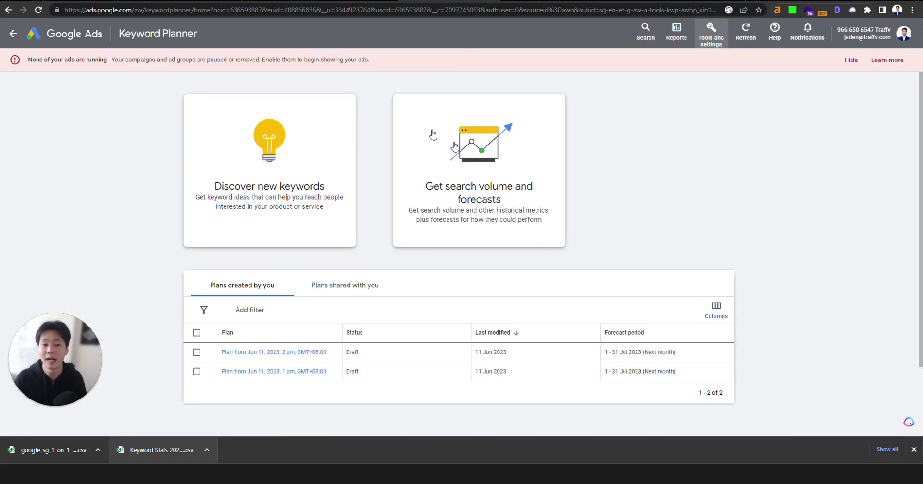
pyautogui.click(240, 187)
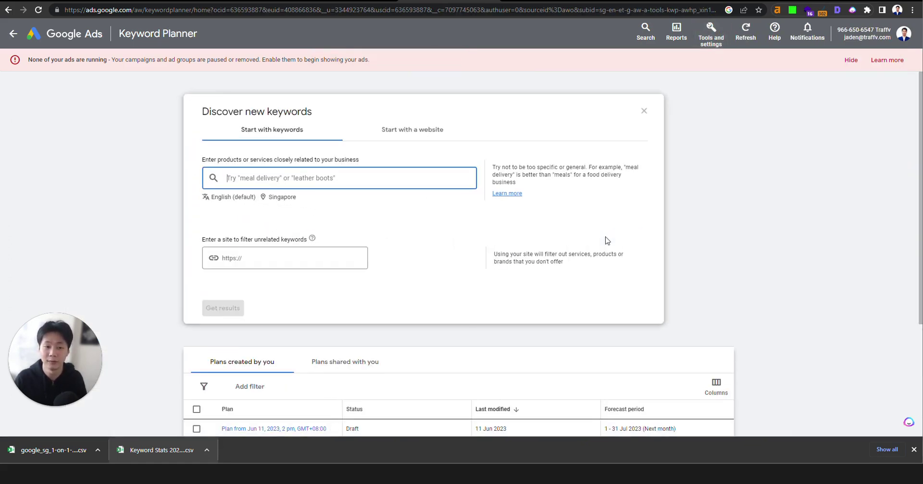
pyautogui.click(432, 130)
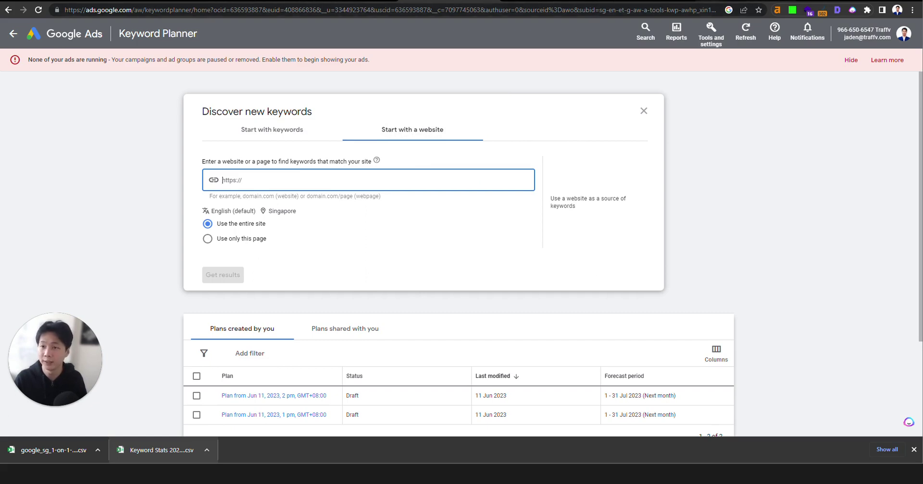
# Switch to the Keyword Research Example spreadsheet and select the UFIT personal training URL in A2 of Sheet5.
pyautogui.click(554, 1)
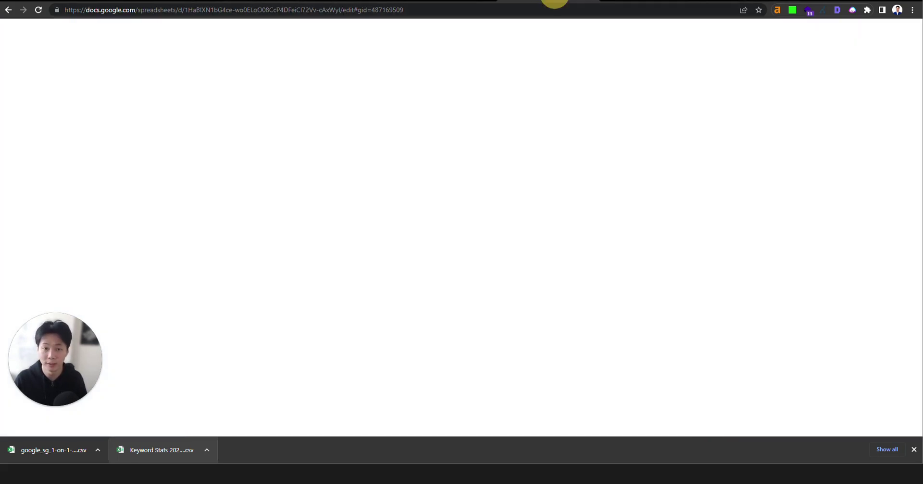
pyautogui.click(387, 199)
pyautogui.click(105, 112)
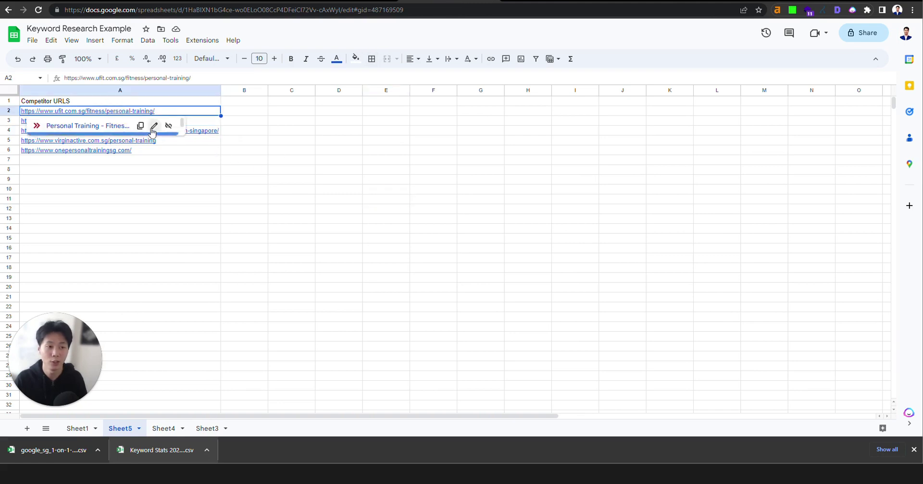
# Copy the ufit.com.sg personal-training URL from the competitor list and enter it as the source website in Google Ads Keyword Planner.
pyautogui.hotkey('ctrl', 'c')
pyautogui.click(555, 2)
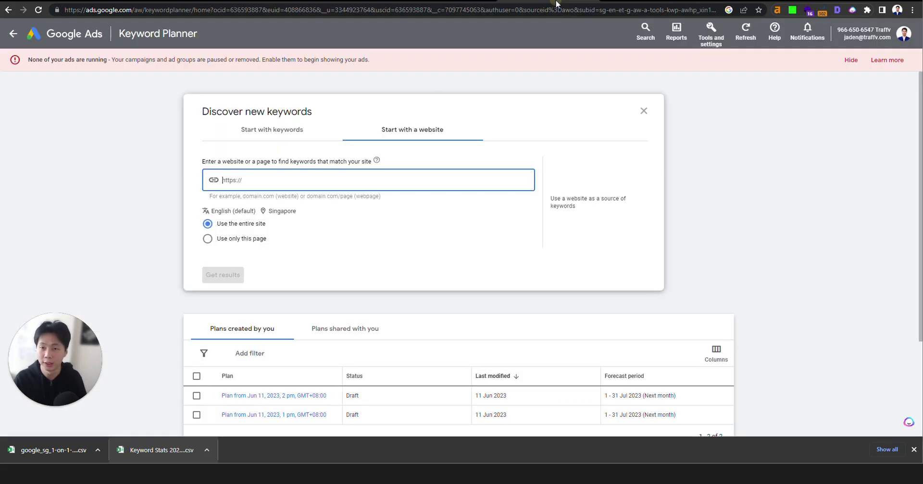
pyautogui.hotkey('ctrl', 'v')
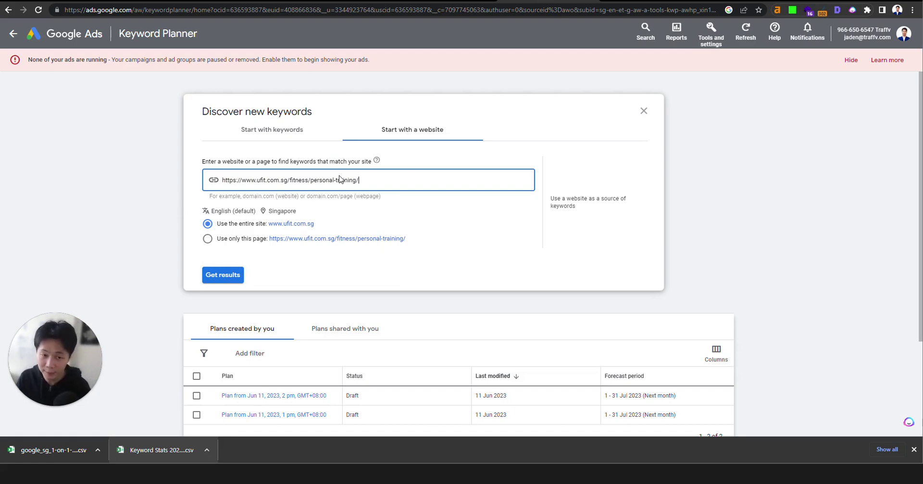
# Open the UFIT personal training page from the competitor list and view the services in its Health menu.
pyautogui.rightClick(290, 226)
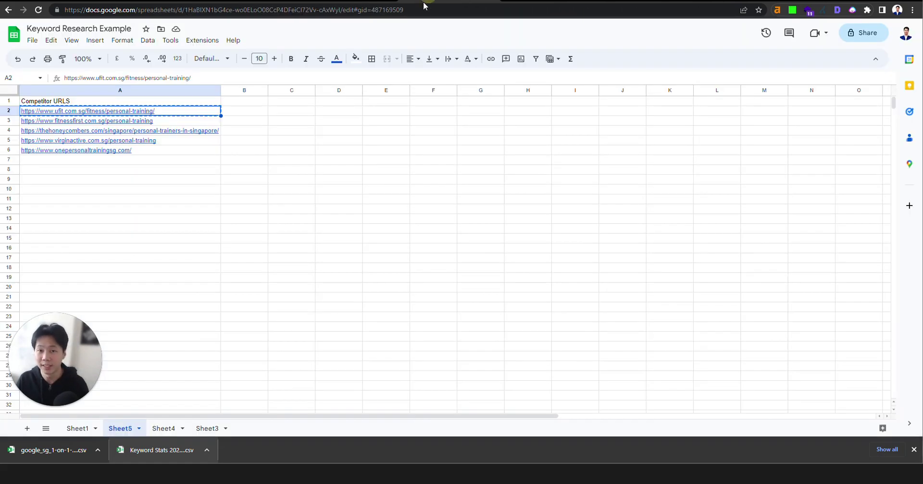
pyautogui.click(100, 127)
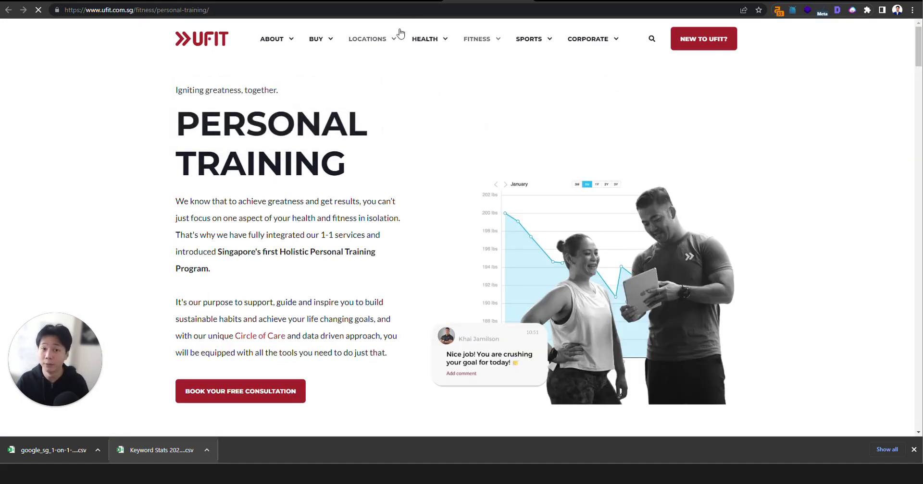
pyautogui.moveTo(425, 39)
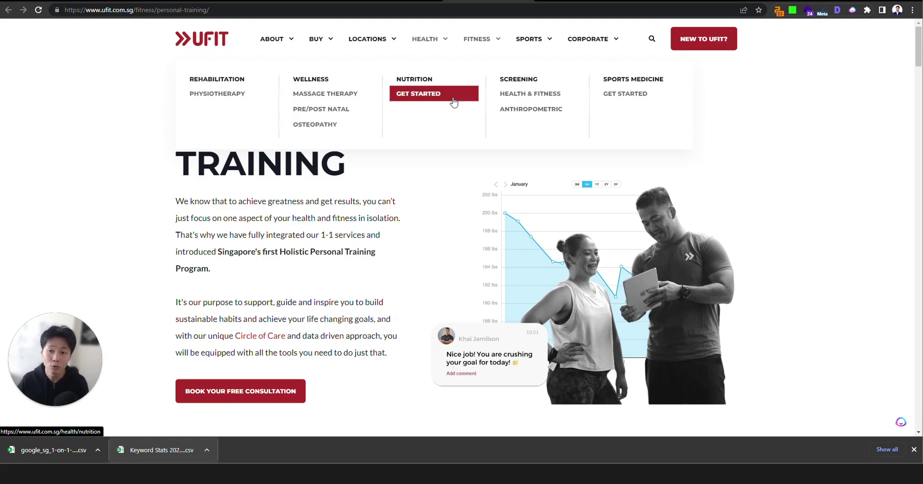
# In Keyword Planner, restrict the keyword discovery to the UFIT personal-training page instead of the entire site.
pyautogui.click(561, 2)
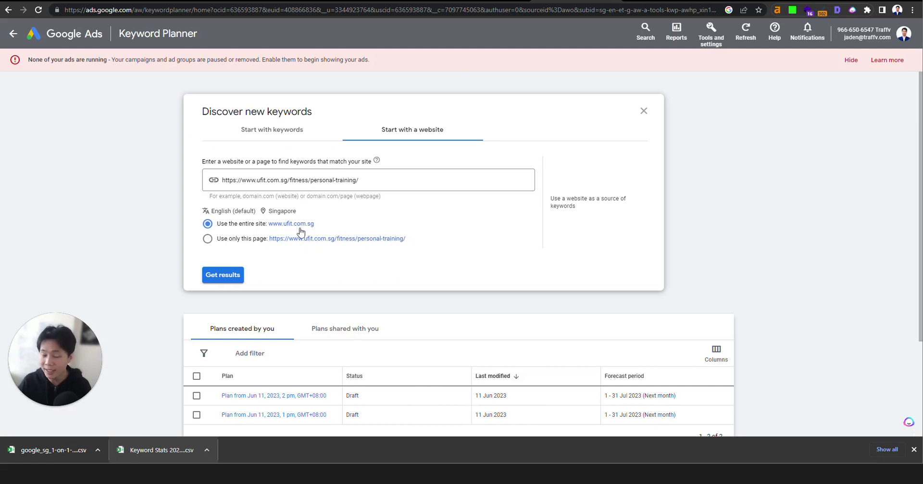
pyautogui.click(208, 239)
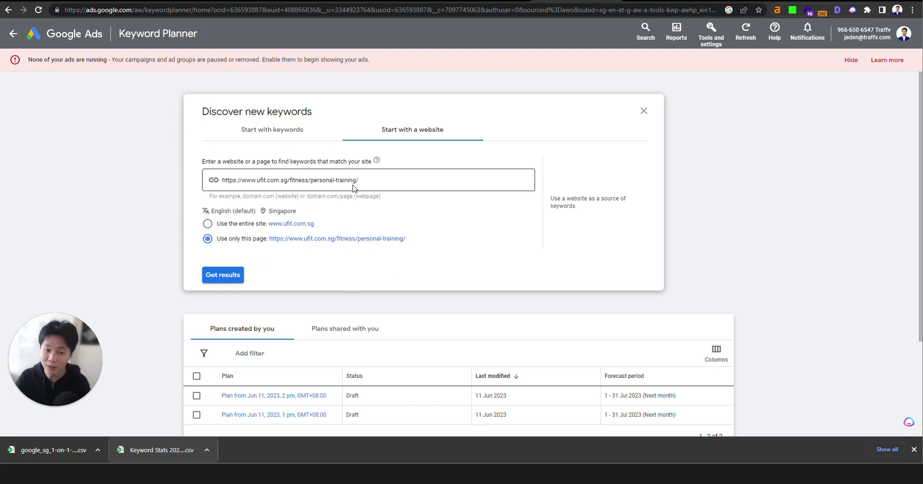
pyautogui.moveTo(379, 183); pyautogui.dragTo(214, 180)
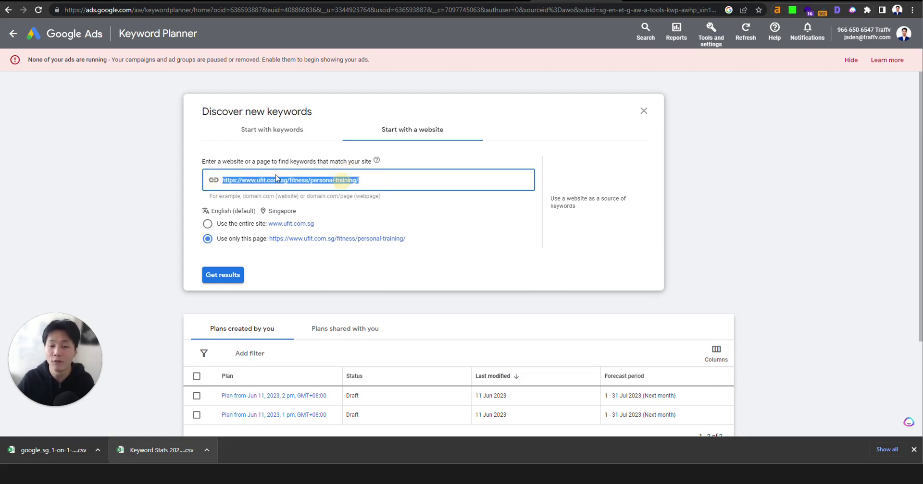
pyautogui.click(366, 182)
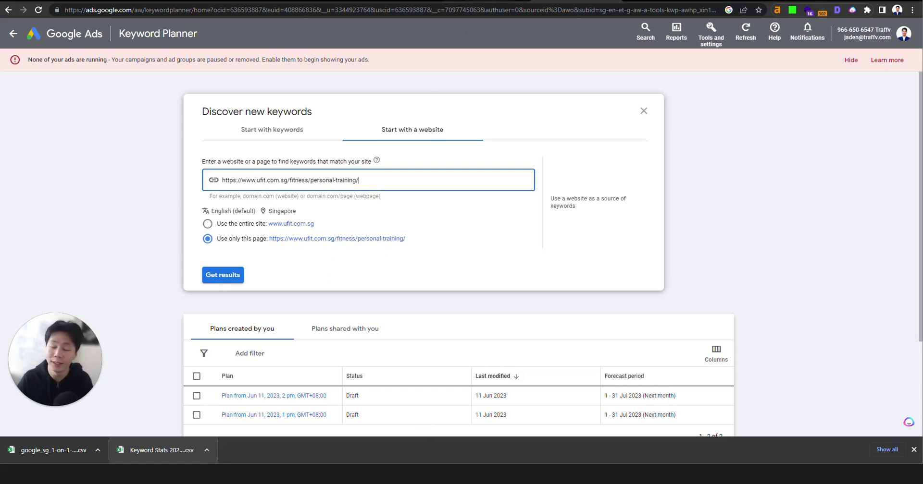
# Compare the UFIT site's other Health services with the single page chosen as the keyword source.
pyautogui.click(490, 1)
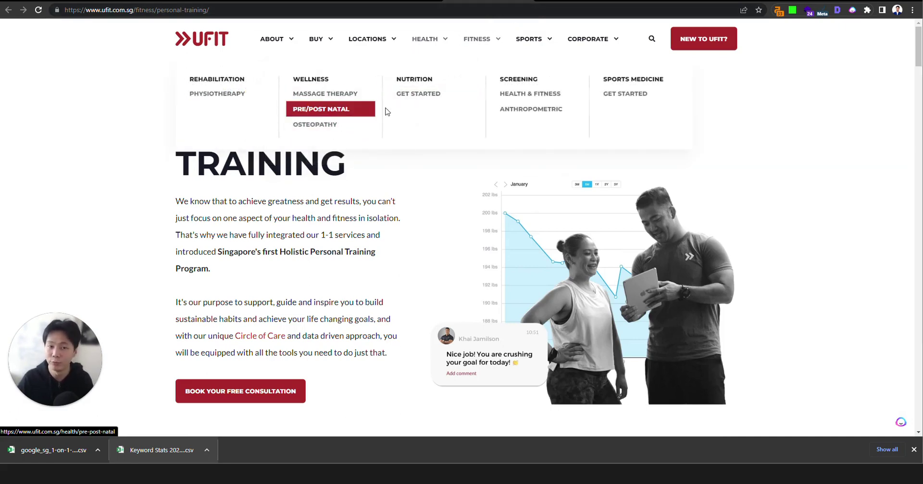
pyautogui.click(578, 2)
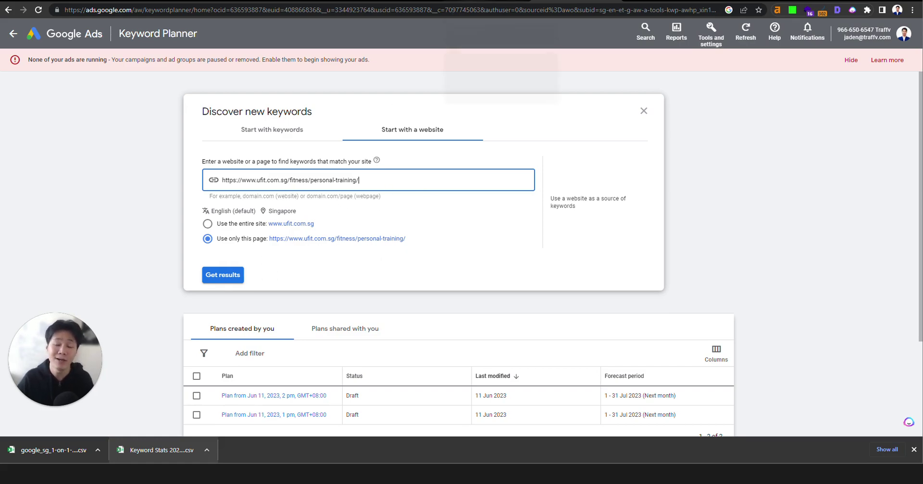
pyautogui.click(487, 3)
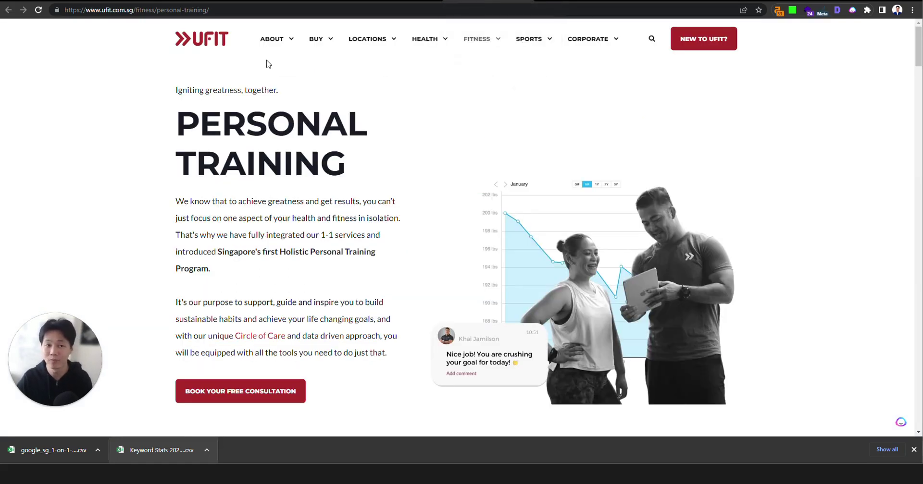
pyautogui.moveTo(428, 40)
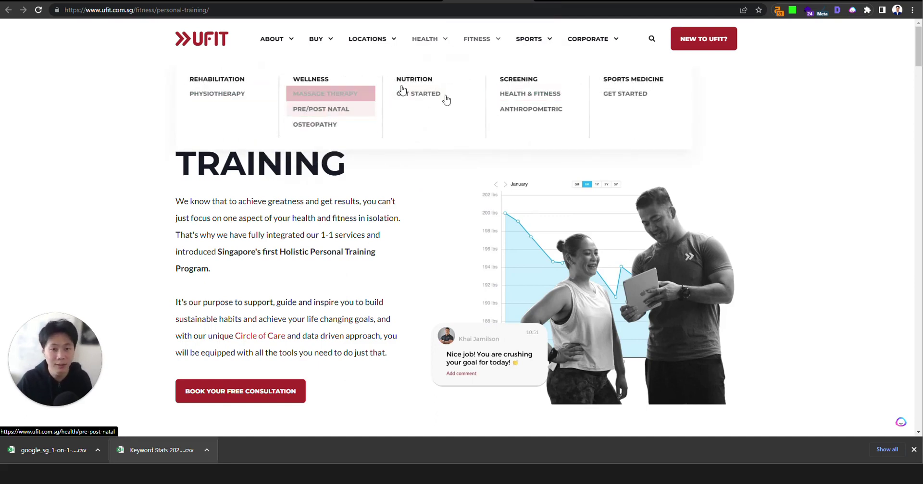
# Get the Keyword Planner results for the UFIT personal-training page and look through the keyword ideas.
pyautogui.click(578, 1)
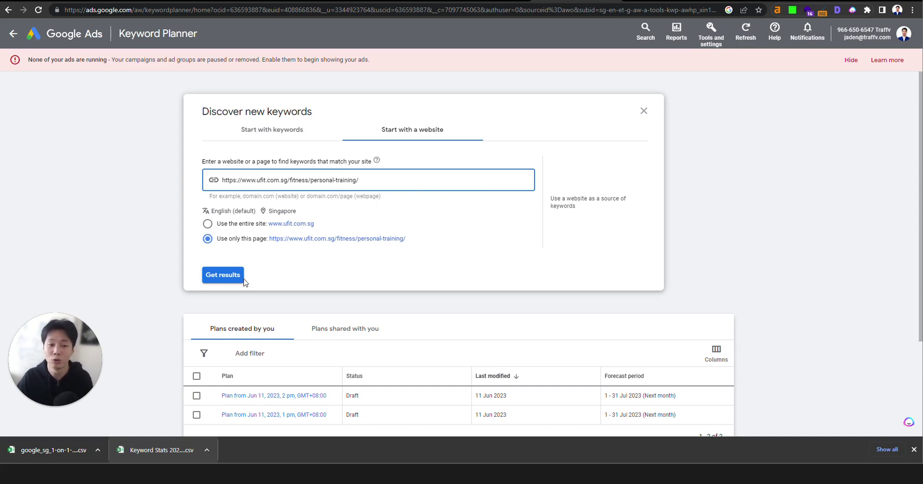
pyautogui.click(222, 275)
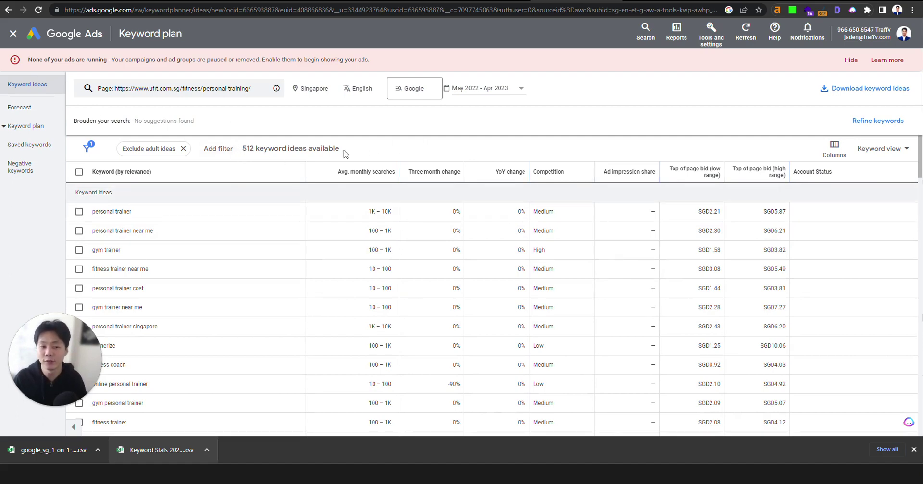
pyautogui.scroll(-5, 650, 259)
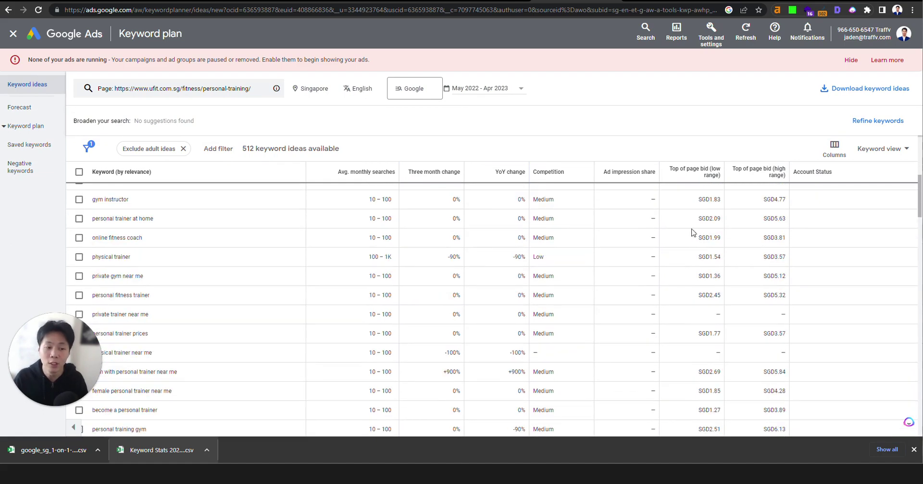
pyautogui.scroll(5, 692, 232)
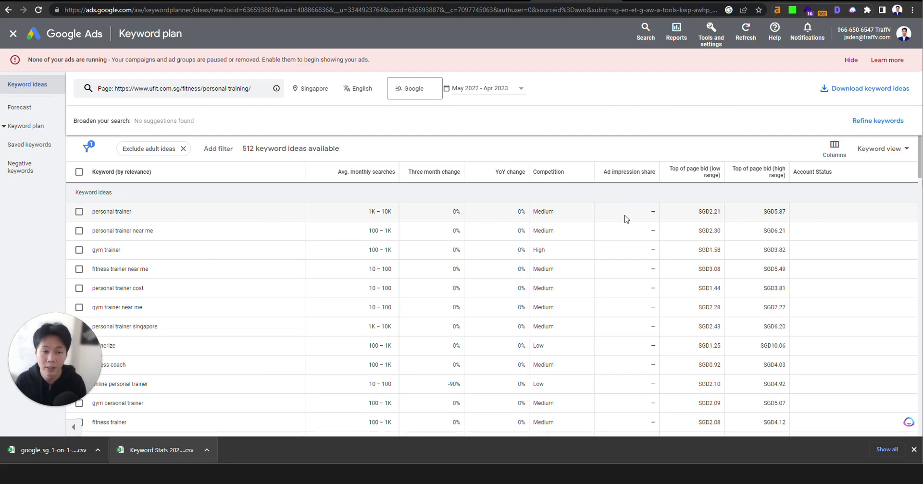
# Review the remaining competitor URLs listed in the Keyword Research Example spreadsheet.
pyautogui.click(389, 1)
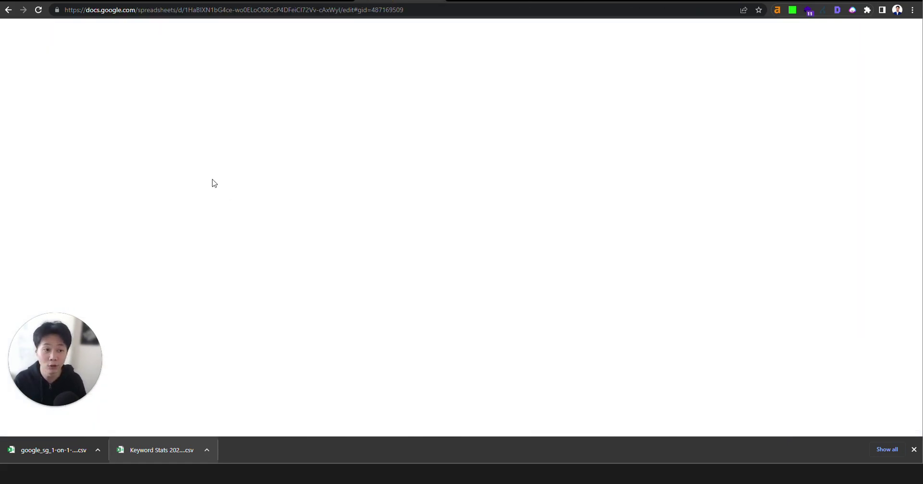
pyautogui.moveTo(101, 124); pyautogui.dragTo(102, 153)
pyautogui.click(480, 225)
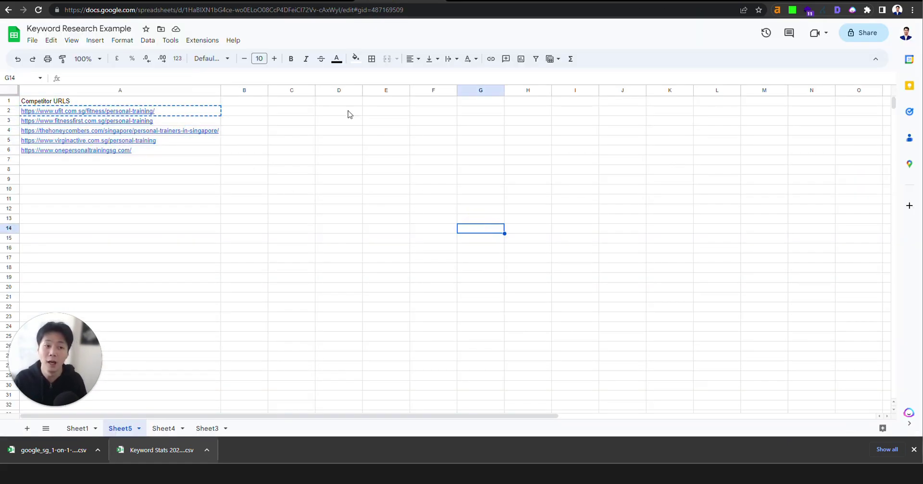
pyautogui.click(506, 1)
pyautogui.click(380, 2)
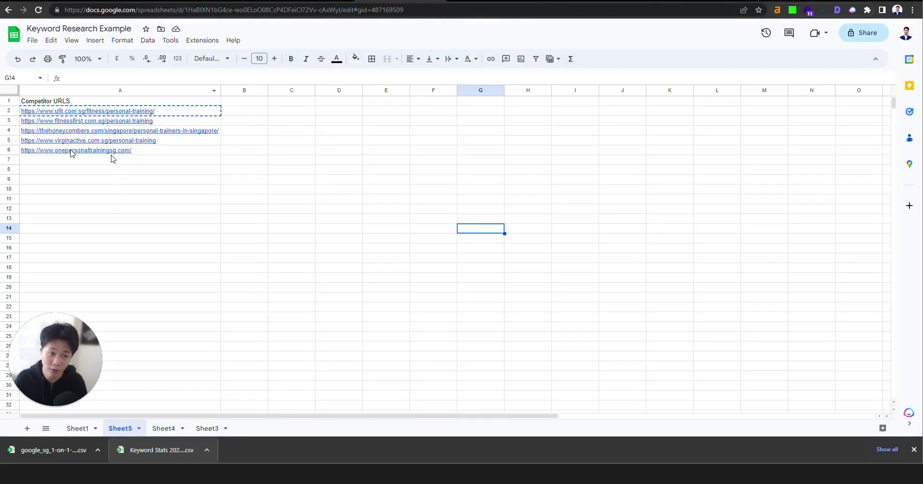
pyautogui.click(506, 1)
# Download the UFIT page's keyword ideas from Keyword Planner as a .csv file.
pyautogui.click(584, 2)
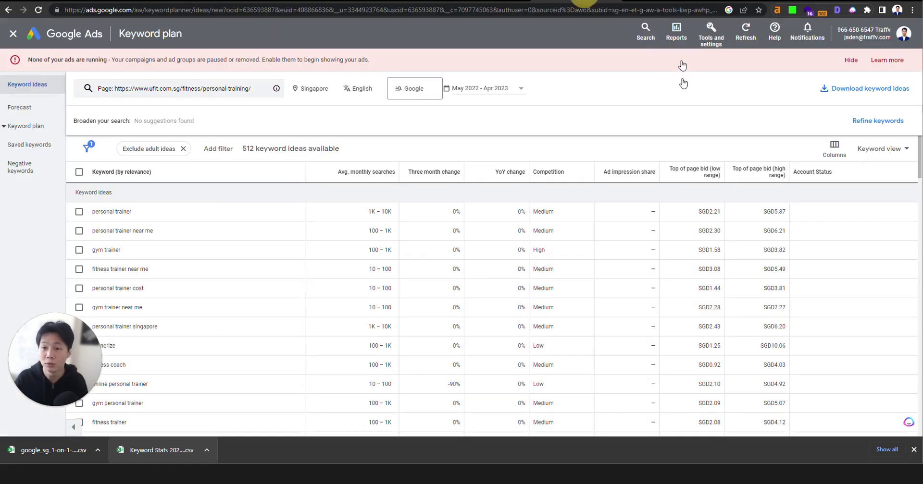
pyautogui.click(867, 93)
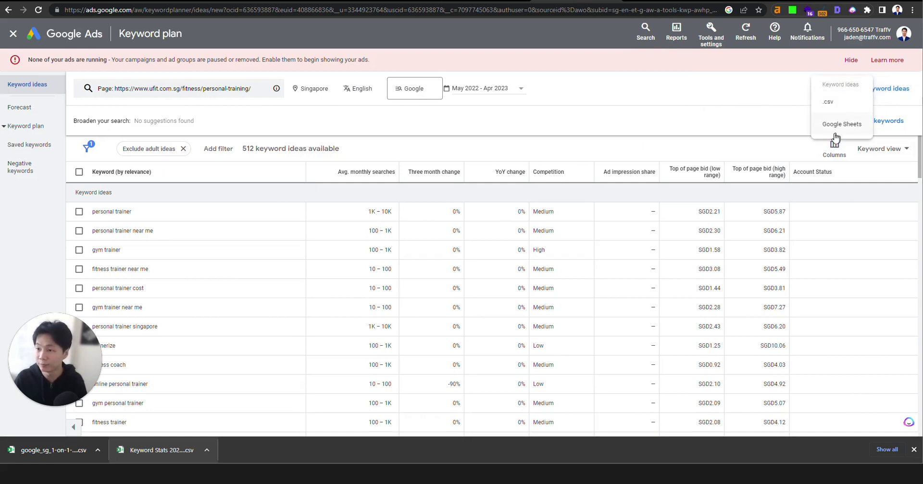
pyautogui.click(839, 106)
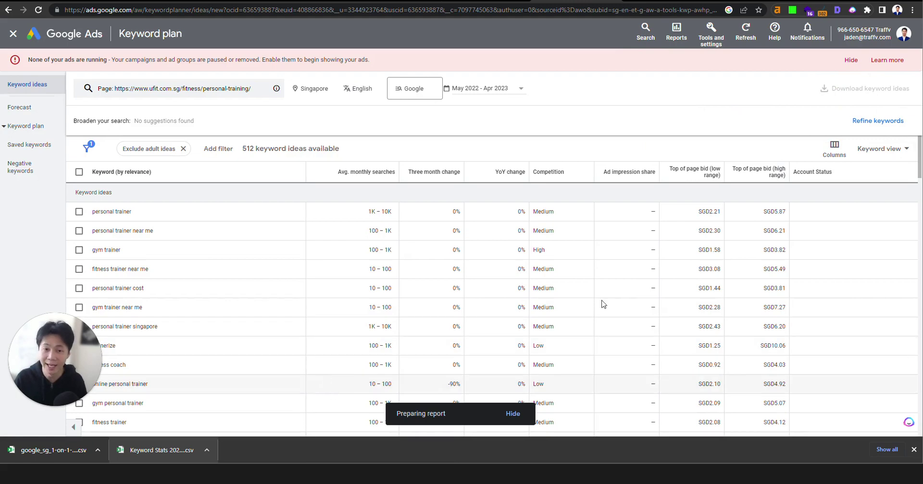
# Add a new sheet to the Keyword Research Example spreadsheet and import Keyword Stats 2023-06-11 at 14_15_33.csv into it.
pyautogui.hotkey('ctrl', 'Tab')
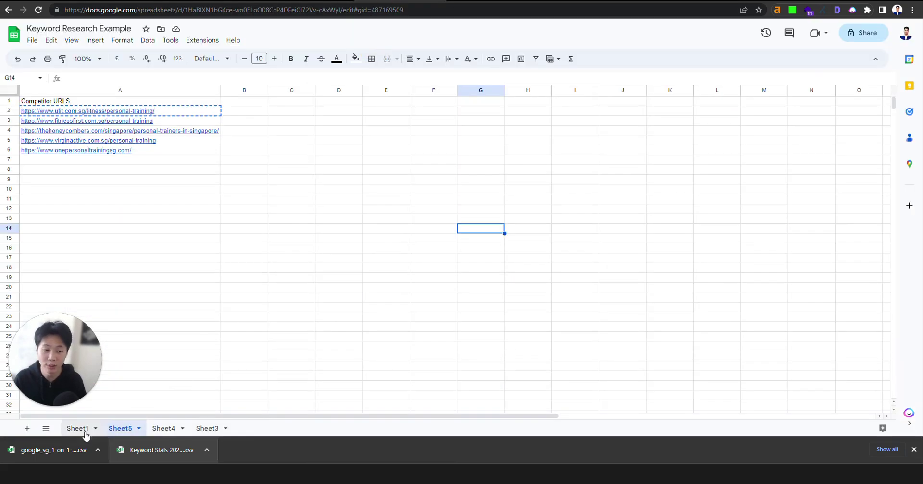
pyautogui.click(27, 428)
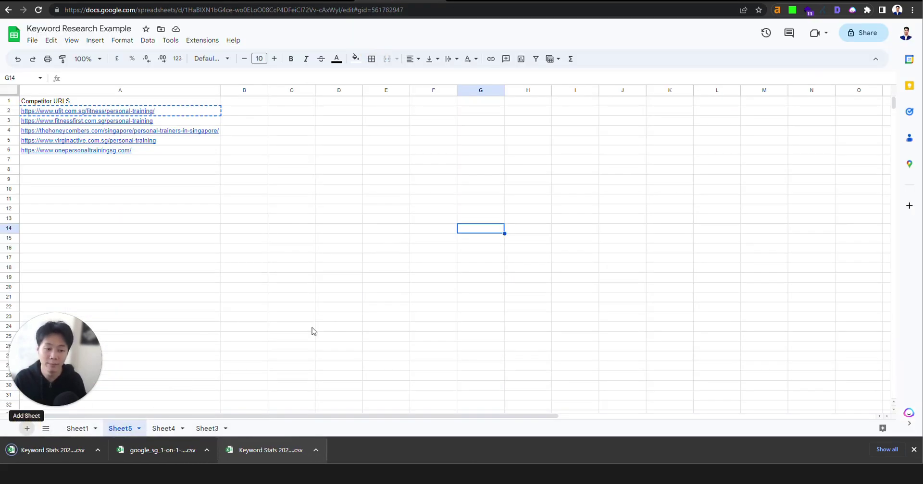
pyautogui.click(32, 41)
pyautogui.click(52, 88)
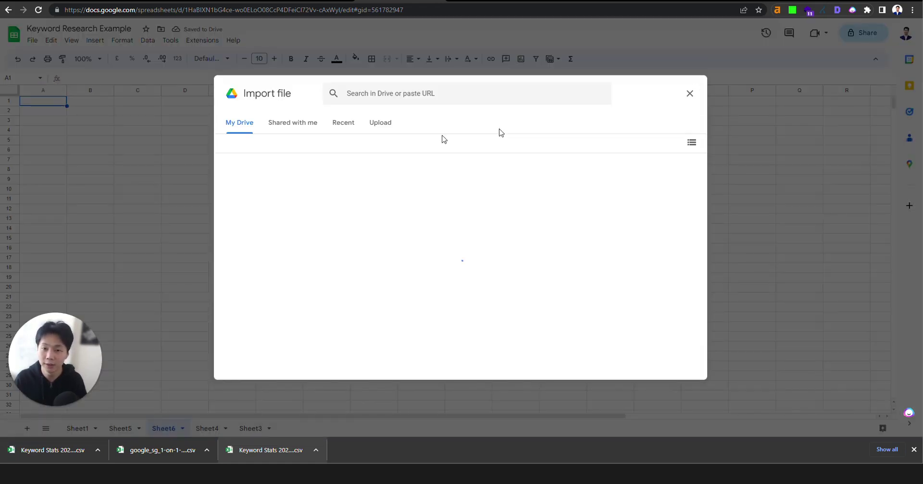
pyautogui.click(379, 125)
pyautogui.moveTo(53, 450); pyautogui.dragTo(365, 269)
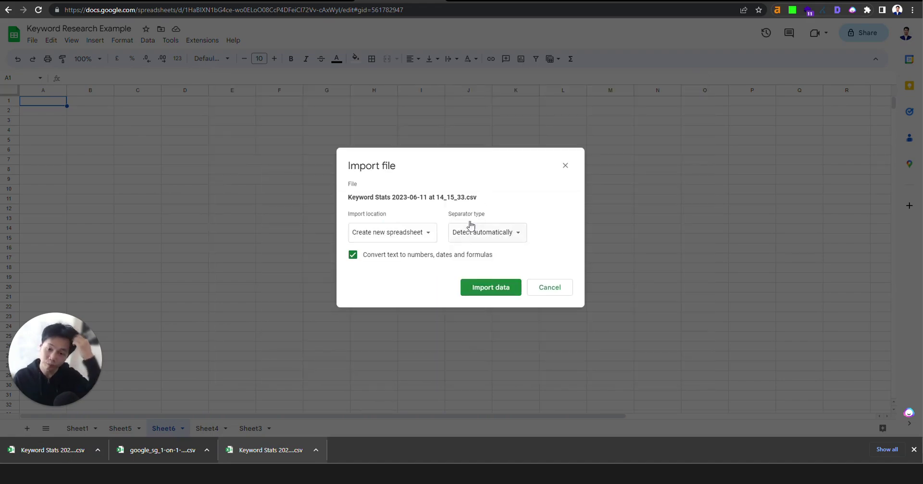
pyautogui.click(422, 232)
pyautogui.click(391, 293)
pyautogui.click(465, 284)
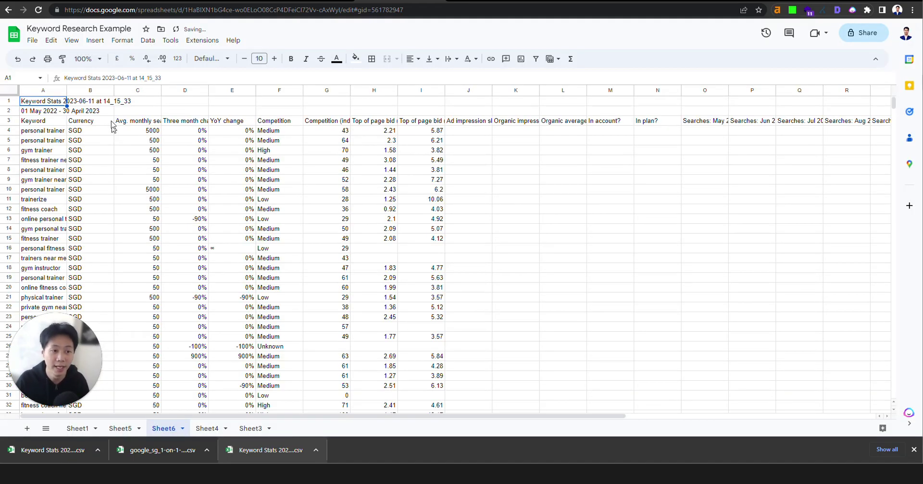
# Delete rows 1 and 2, containing the report title and date range, above the imported column headers.
pyautogui.click(96, 112)
pyautogui.moveTo(43, 101); pyautogui.dragTo(42, 111)
pyautogui.rightClick(42, 111)
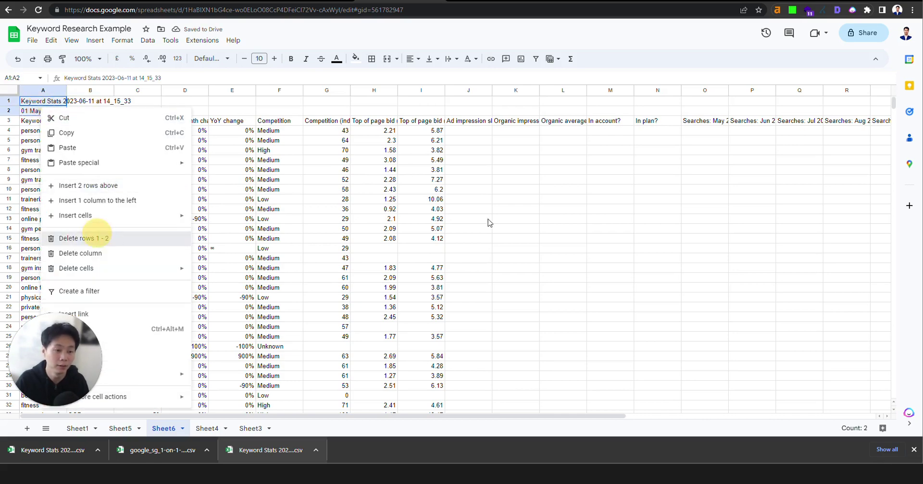
pyautogui.click(98, 238)
# Fit the widths of the Avg. monthly searches and Keyword columns to their contents.
pyautogui.click(91, 101)
pyautogui.click(185, 101)
pyautogui.click(146, 100)
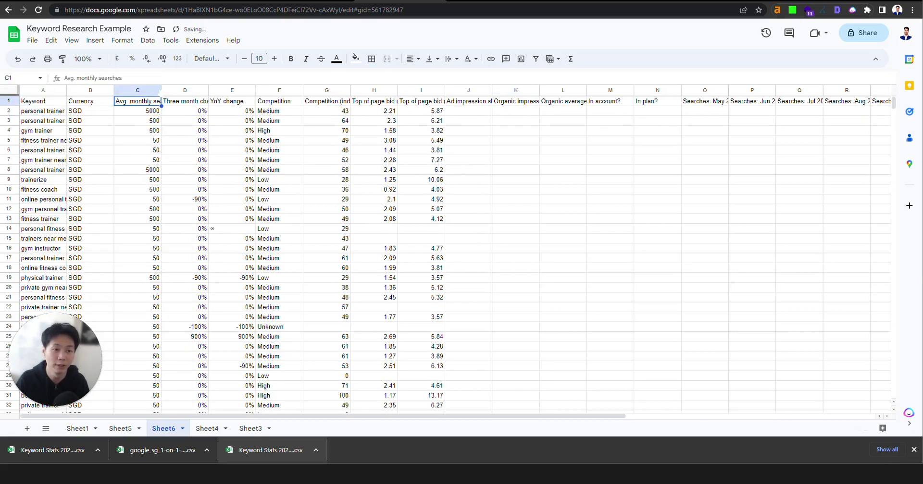
pyautogui.doubleClick(161, 90)
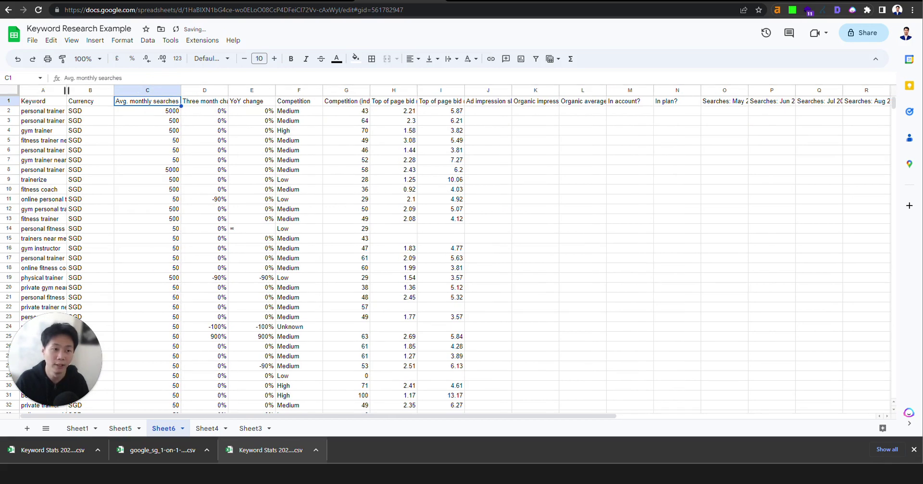
pyautogui.doubleClick(66, 89)
pyautogui.click(232, 132)
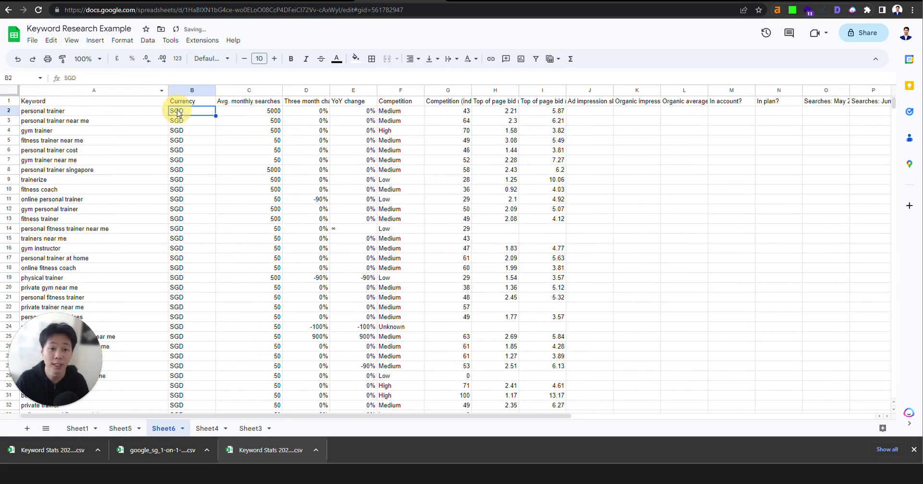
# Create a filter on the header row and sort the data by Avg. monthly searches from Z to A.
pyautogui.click(8, 101)
pyautogui.click(535, 59)
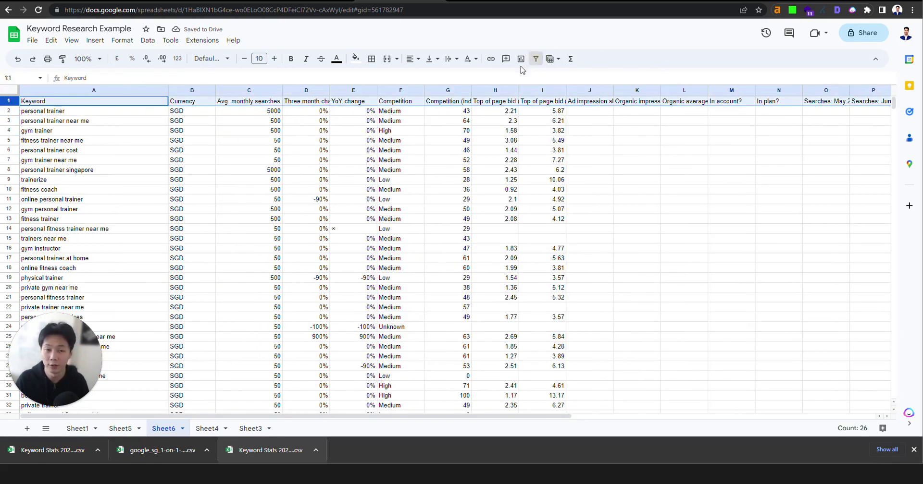
pyautogui.click(277, 100)
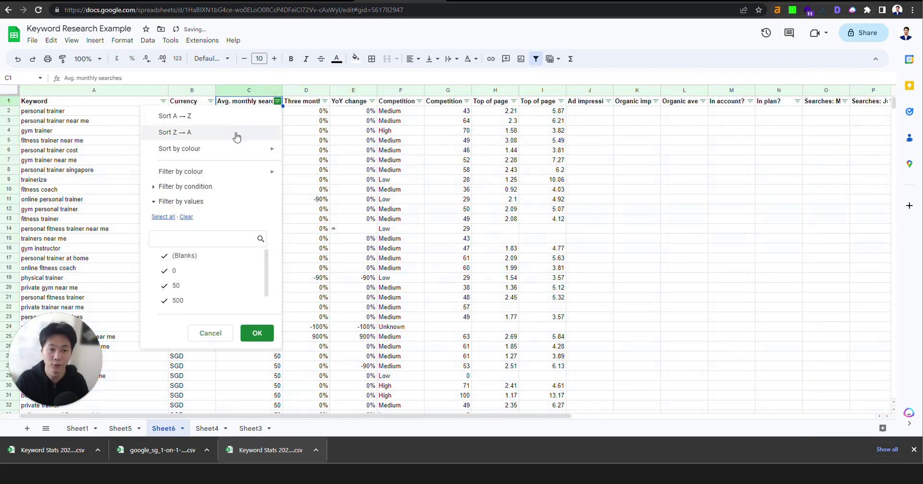
pyautogui.click(243, 128)
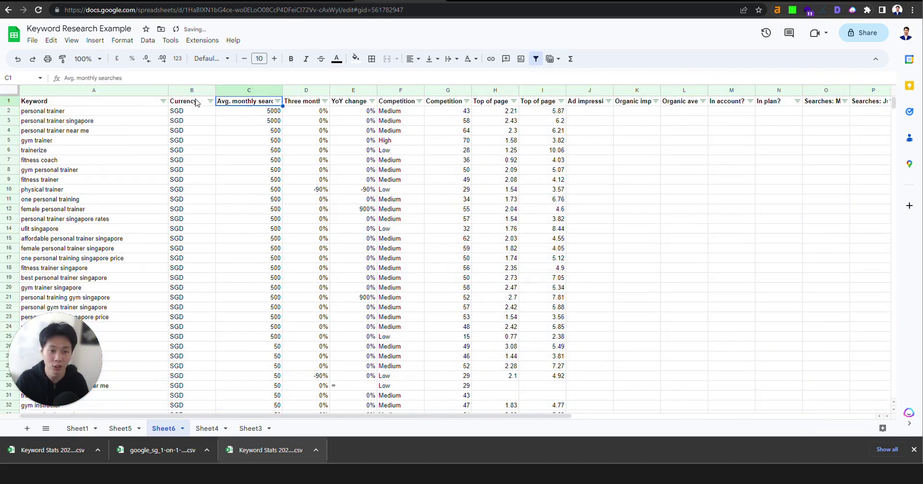
# Look through the sorted Keyword column for terms unrelated to the personal training business.
pyautogui.click(138, 120)
pyautogui.click(115, 150)
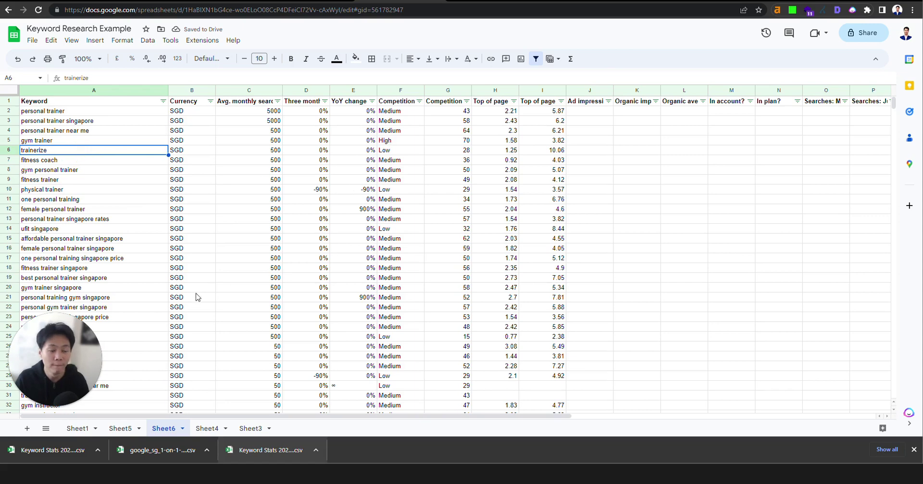
pyautogui.scroll(-10, 290, 291)
pyautogui.scroll(4, 291, 291)
pyautogui.click(65, 91)
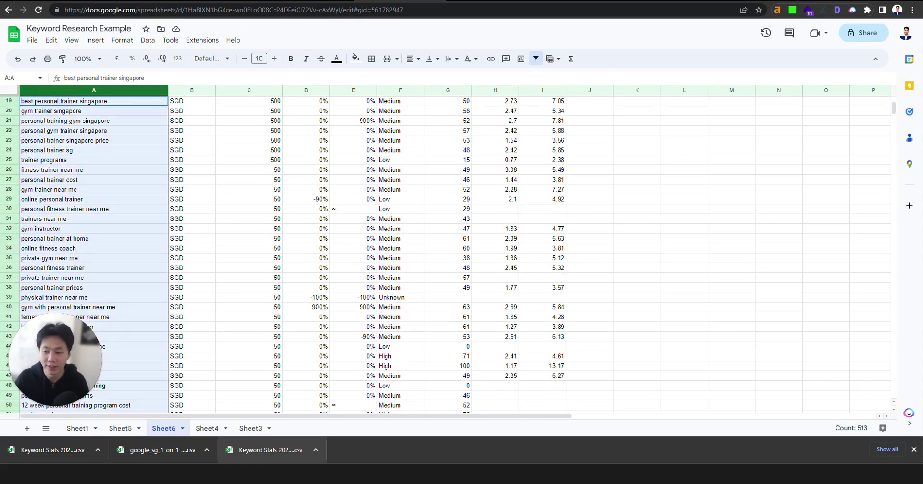
pyautogui.scroll(6, 309, 273)
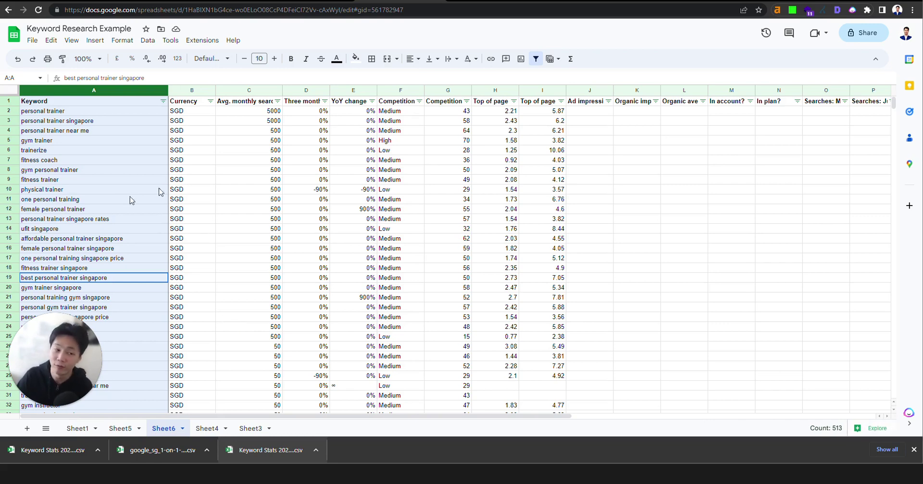
pyautogui.click(186, 180)
pyautogui.click(107, 227)
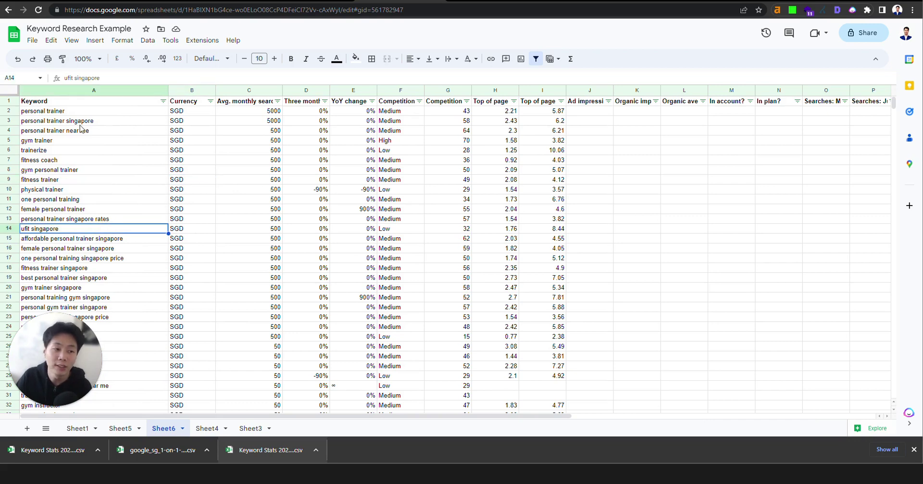
# Compare the highest-volume keywords in rows 2 to 12 with their average monthly searches.
pyautogui.click(80, 113)
pyautogui.click(86, 122)
pyautogui.click(96, 133)
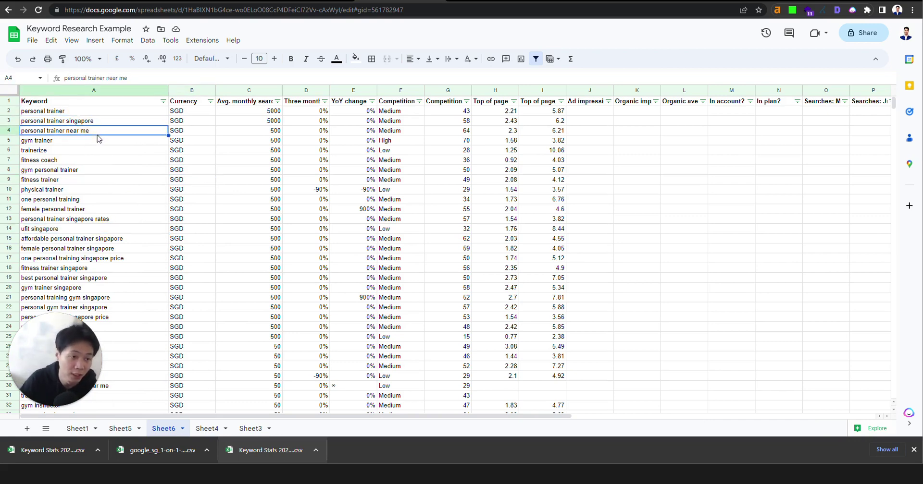
pyautogui.moveTo(99, 144); pyautogui.dragTo(255, 142)
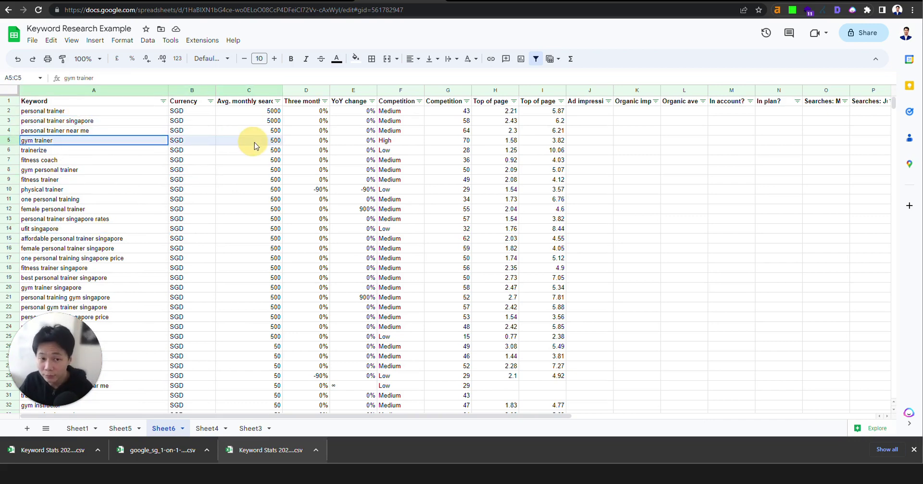
pyautogui.moveTo(68, 160); pyautogui.dragTo(237, 156)
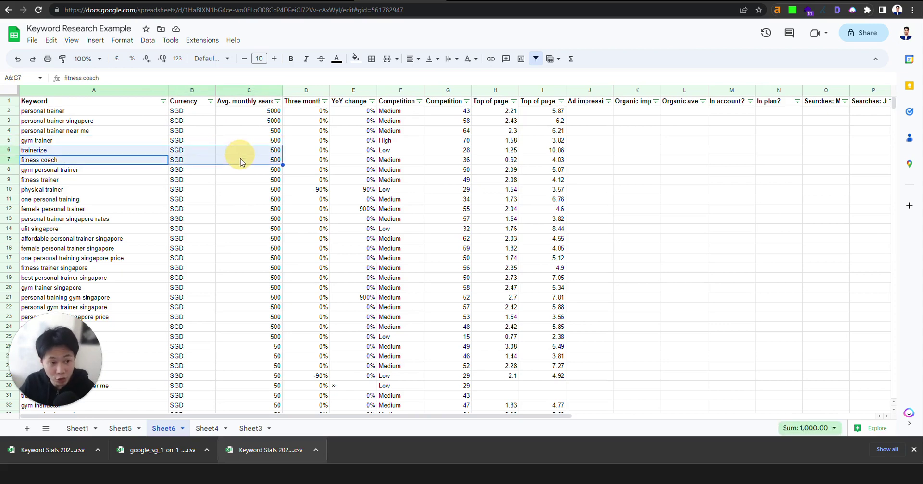
pyautogui.moveTo(84, 171); pyautogui.dragTo(275, 181)
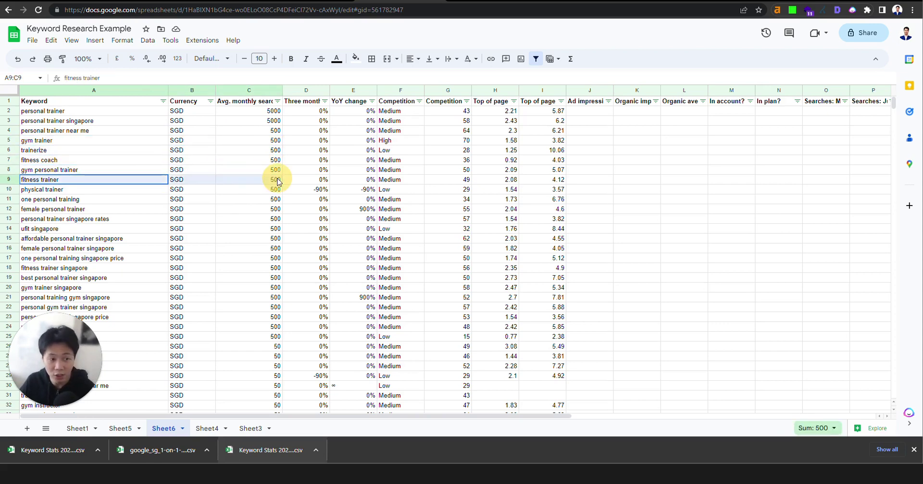
pyautogui.moveTo(104, 192); pyautogui.dragTo(298, 191)
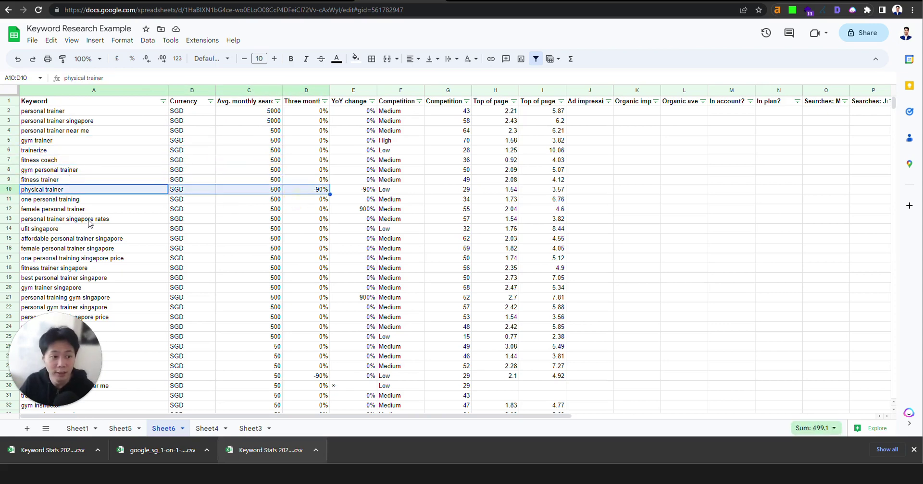
pyautogui.moveTo(65, 210); pyautogui.dragTo(243, 209)
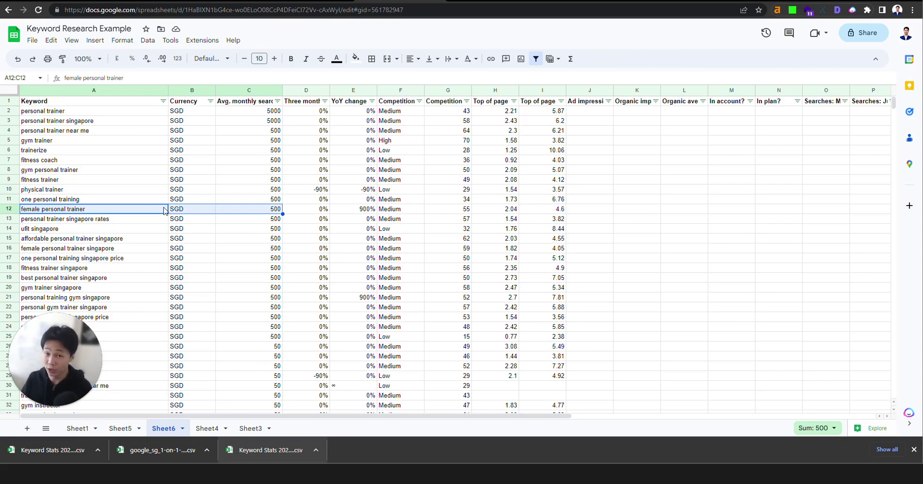
pyautogui.click(85, 152)
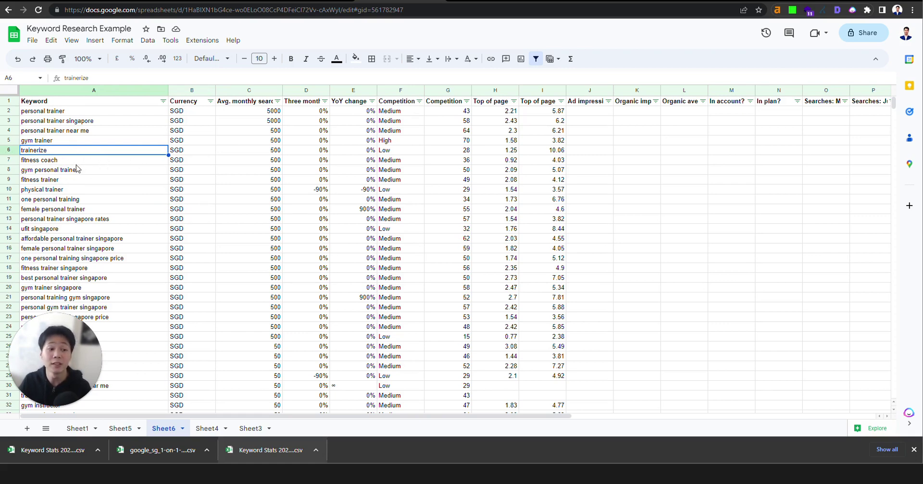
# Delete the row of the competitor brand keyword "ufit singapore".
pyautogui.click(103, 231)
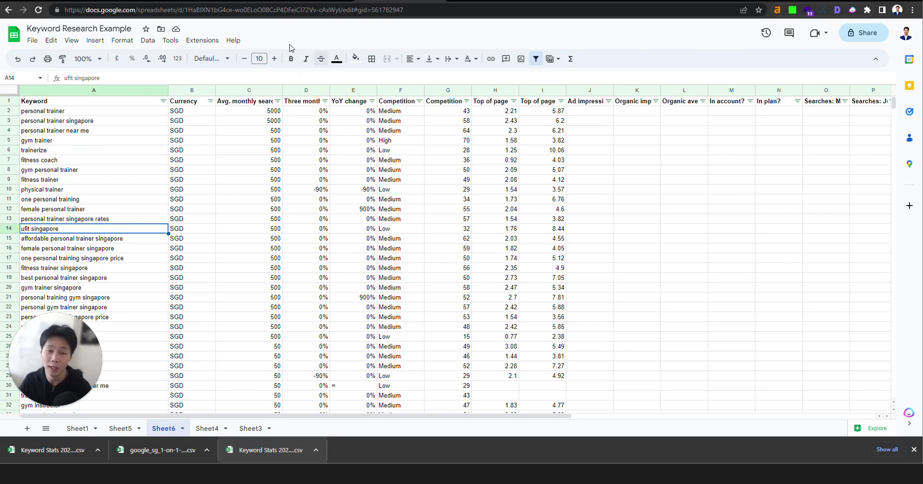
pyautogui.rightClick(59, 233)
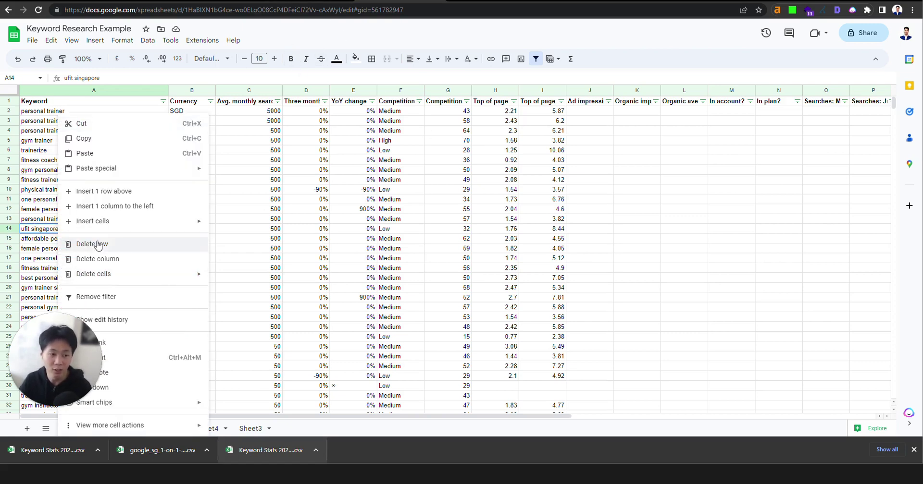
pyautogui.click(110, 246)
pyautogui.click(600, 226)
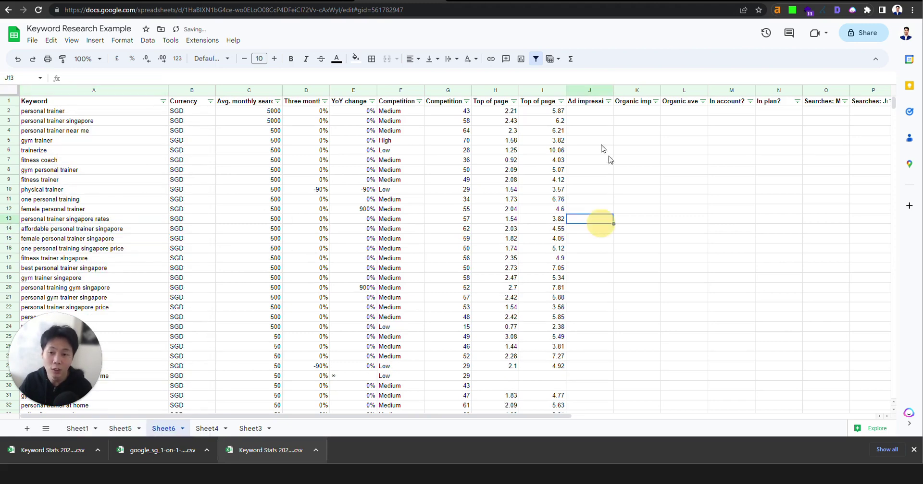
# Clear the contents of column J, including its Ad impression share header.
pyautogui.click(308, 160)
pyautogui.click(587, 90)
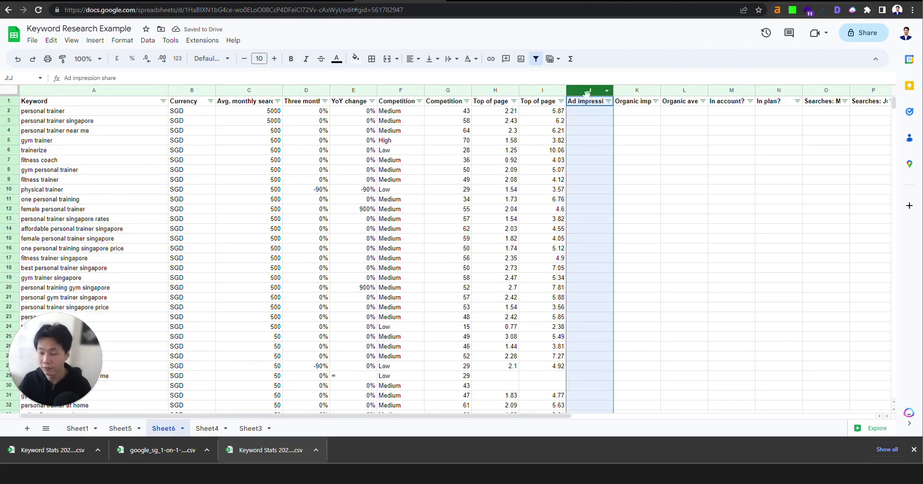
pyautogui.click(591, 125)
pyautogui.click(590, 90)
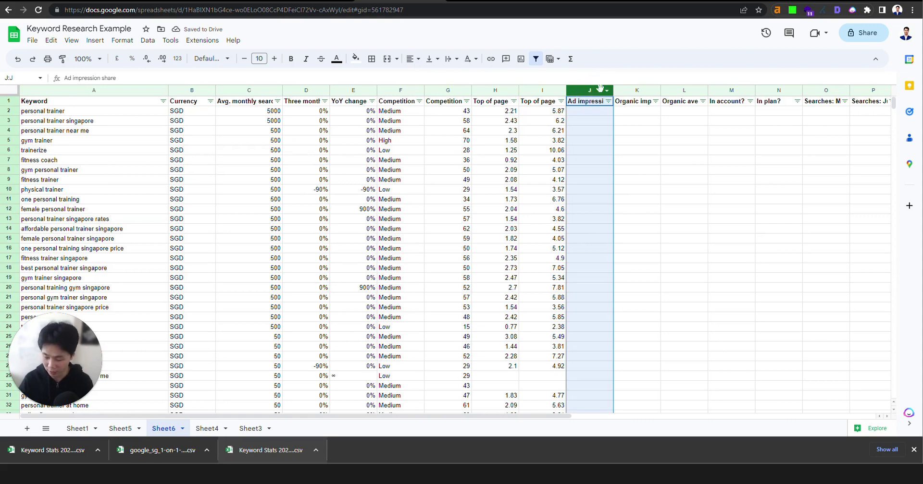
pyautogui.press('Delete')
pyautogui.click(579, 103)
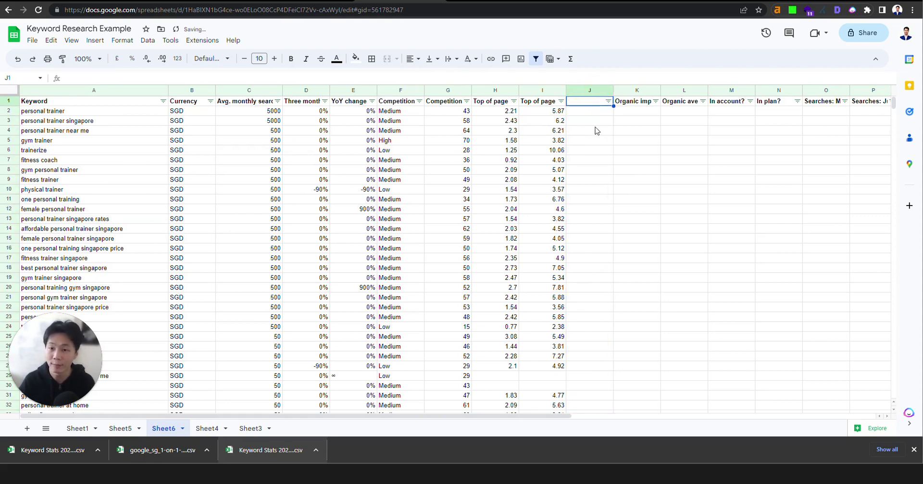
# Insert a tick box in J2 and copy it down column J to row 997.
pyautogui.click(596, 113)
pyautogui.click(95, 41)
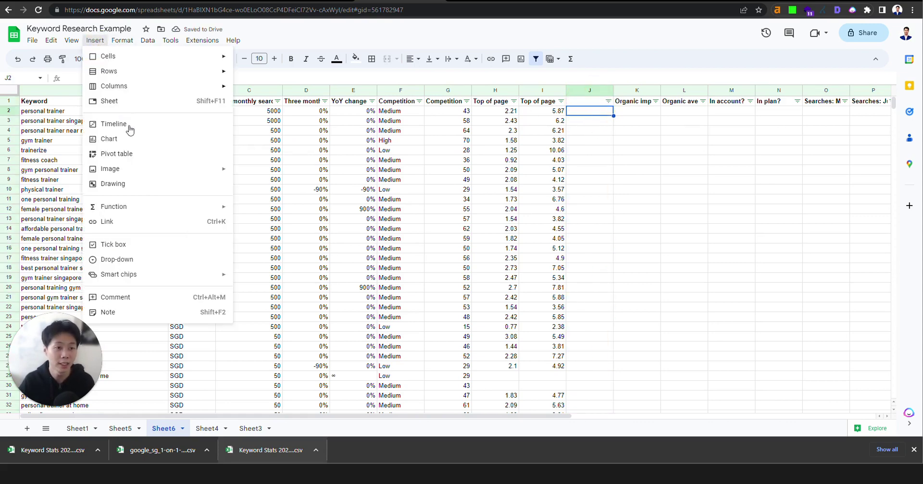
pyautogui.click(139, 248)
pyautogui.hotkey('ctrl', 'c')
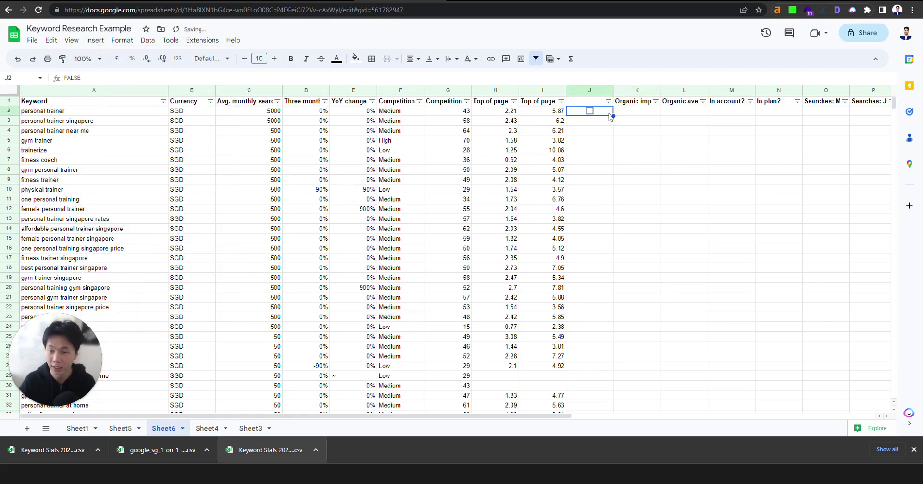
pyautogui.hotkey('ctrl', 'shift', 'Down')
pyautogui.hotkey('ctrl', 'v')
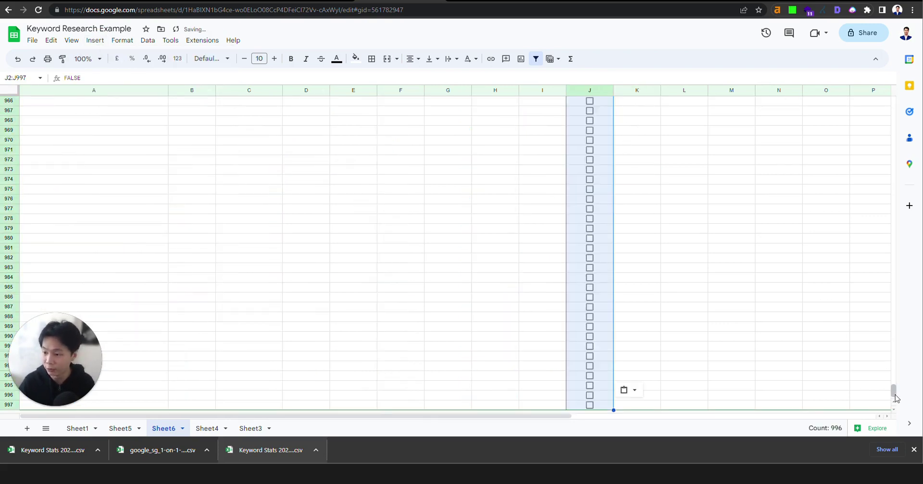
pyautogui.moveTo(893, 390); pyautogui.dragTo(895, 102)
pyautogui.click(778, 179)
# Flag the "trainerize" keyword by ticking only its box in column J.
pyautogui.click(68, 143)
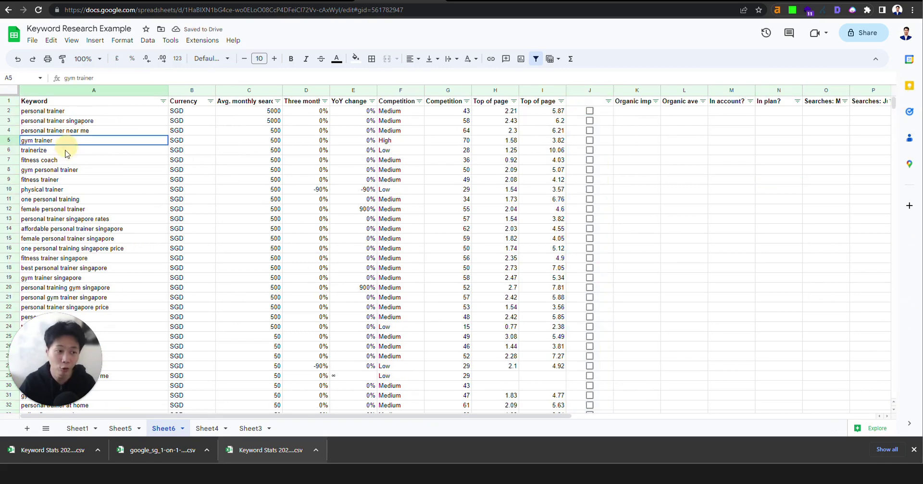
pyautogui.moveTo(67, 151); pyautogui.dragTo(516, 151)
pyautogui.click(553, 141)
pyautogui.click(589, 140)
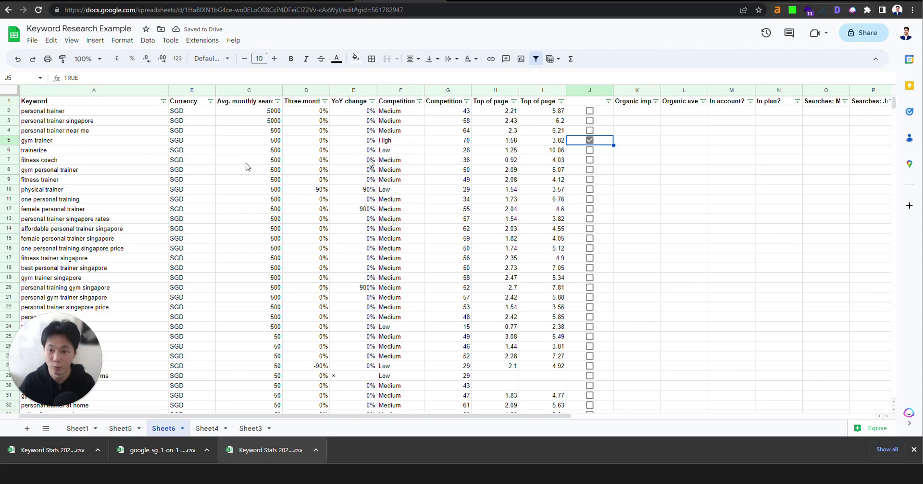
pyautogui.click(11, 153)
pyautogui.click(589, 140)
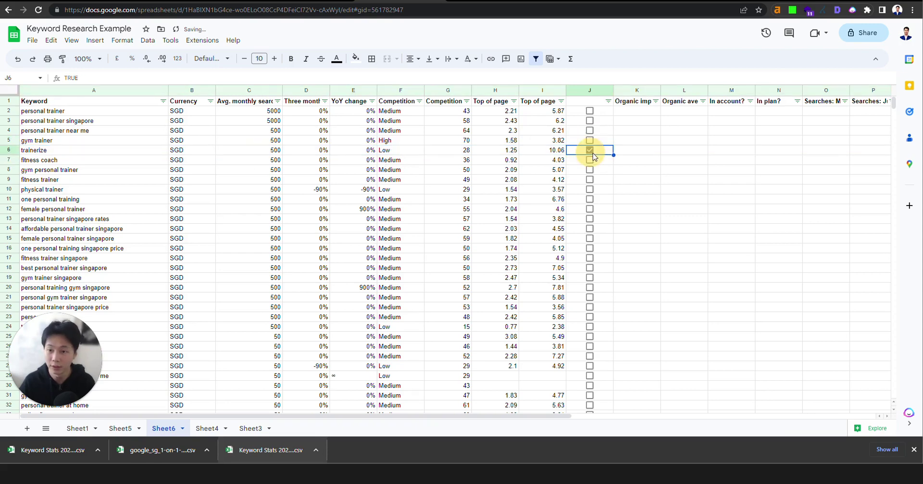
pyautogui.click(589, 150)
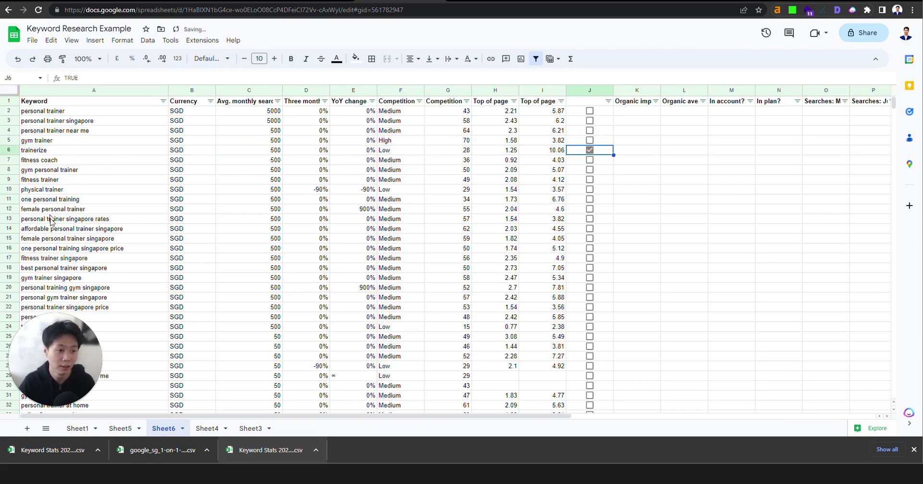
# Review the keywords from "physical trainer" to "personal trainer singapore price" for unrelated terms.
pyautogui.click(62, 191)
pyautogui.click(70, 199)
pyautogui.click(81, 210)
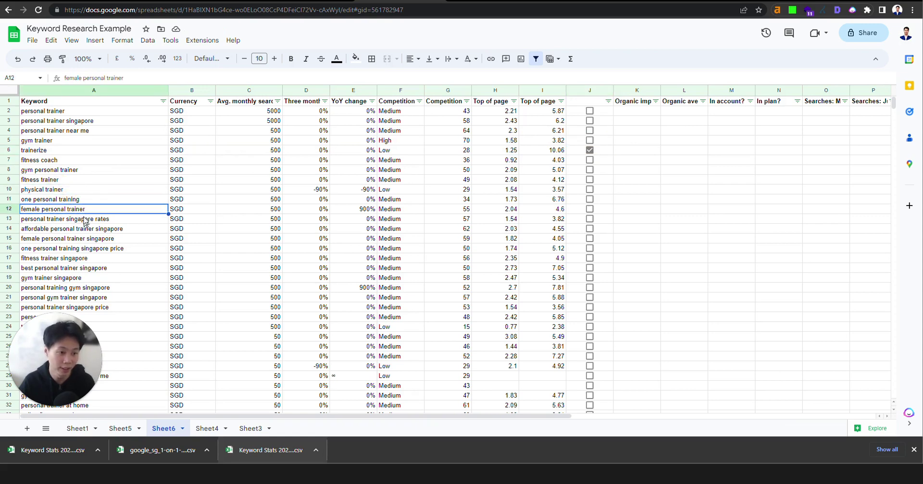
pyautogui.click(85, 221)
pyautogui.click(89, 230)
pyautogui.click(93, 240)
pyautogui.click(92, 258)
pyautogui.click(136, 278)
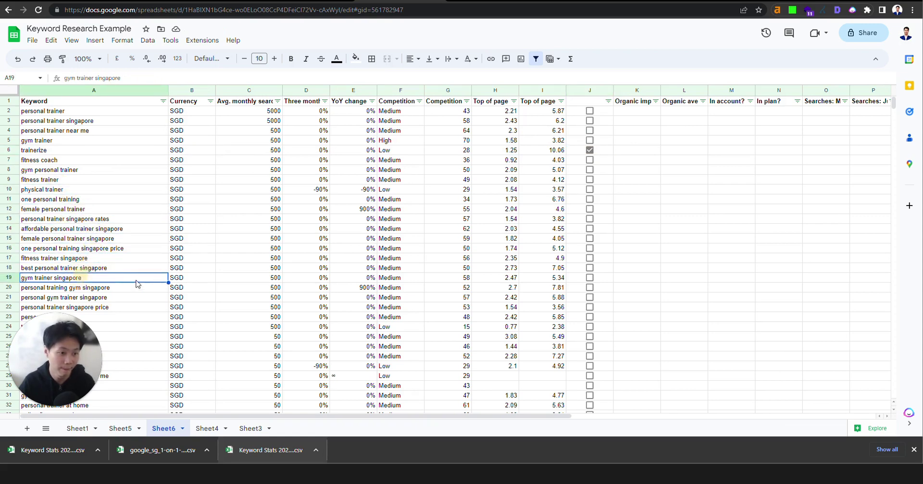
pyautogui.scroll(-1, 135, 280)
pyautogui.click(82, 270)
pyautogui.scroll(-1, 141, 279)
pyautogui.click(108, 270)
pyautogui.scroll(-1, 165, 279)
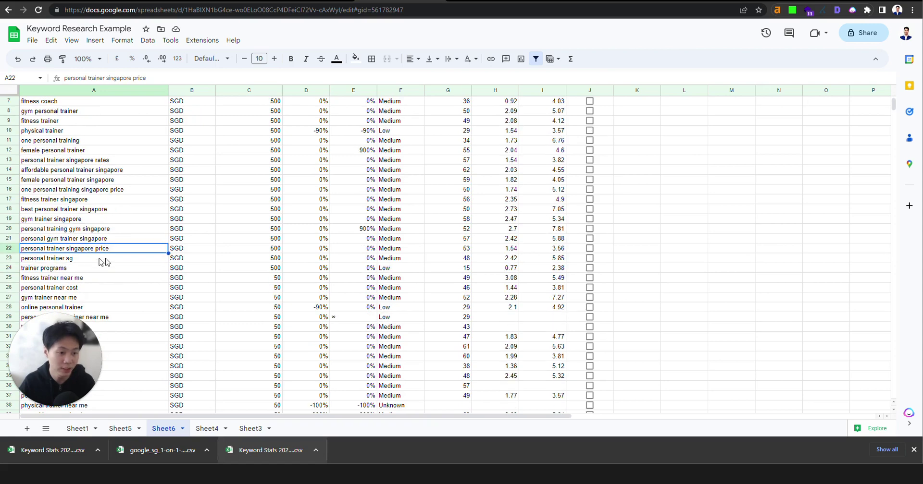
# Flag the "trainer programs" keyword in row 24 by ticking its box in column J.
pyautogui.moveTo(120, 268); pyautogui.dragTo(259, 279)
pyautogui.click(28, 272)
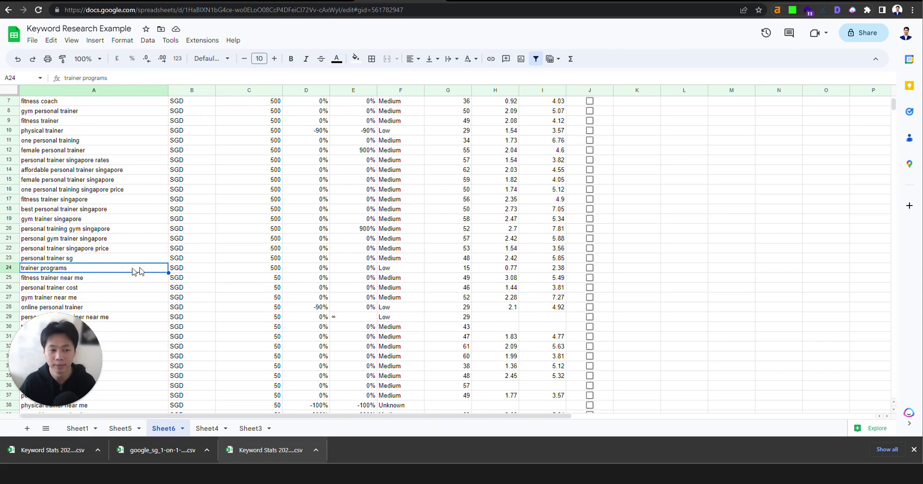
pyautogui.scroll(-1, 123, 267)
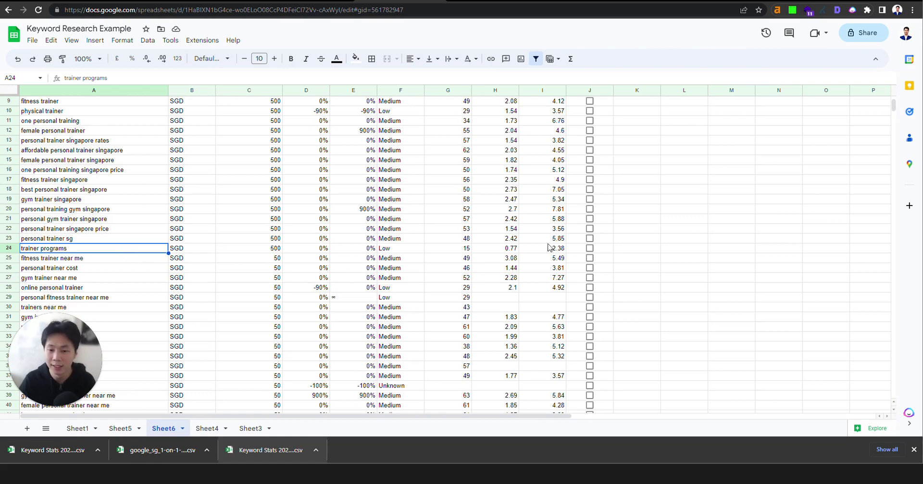
pyautogui.click(589, 248)
pyautogui.scroll(4, 697, 260)
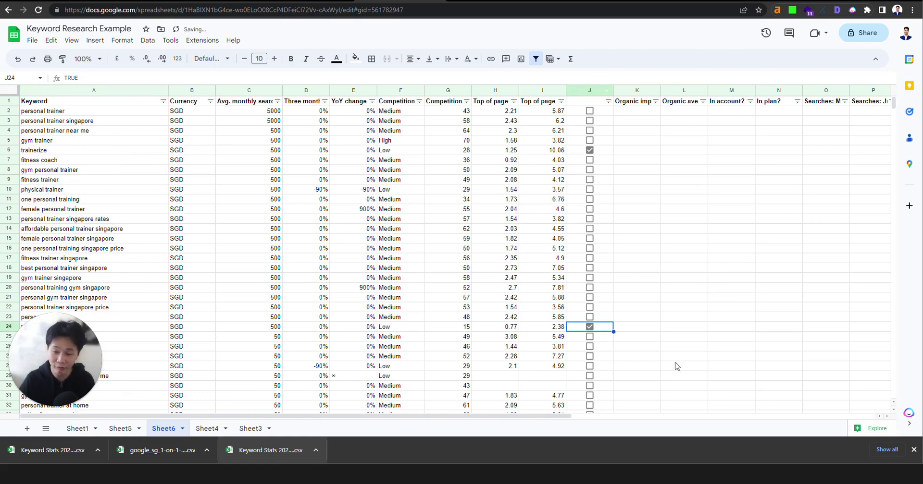
# Enter the header "Unrelated" in cell J1 above the tick boxes.
pyautogui.click(588, 102)
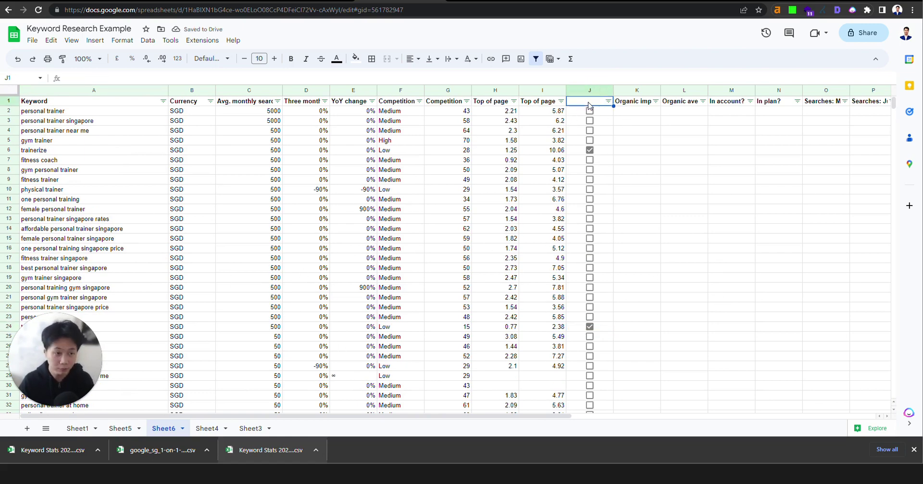
pyautogui.write('Unre')
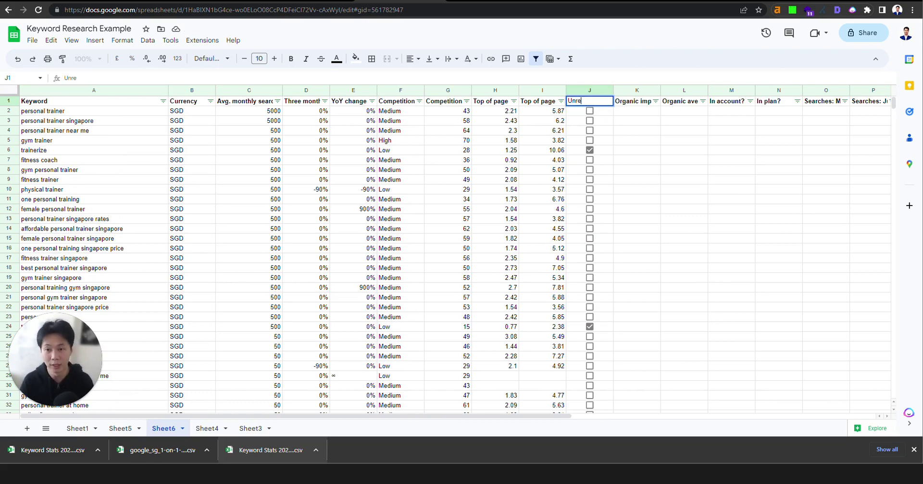
pyautogui.write('lated')
pyautogui.press('Return')
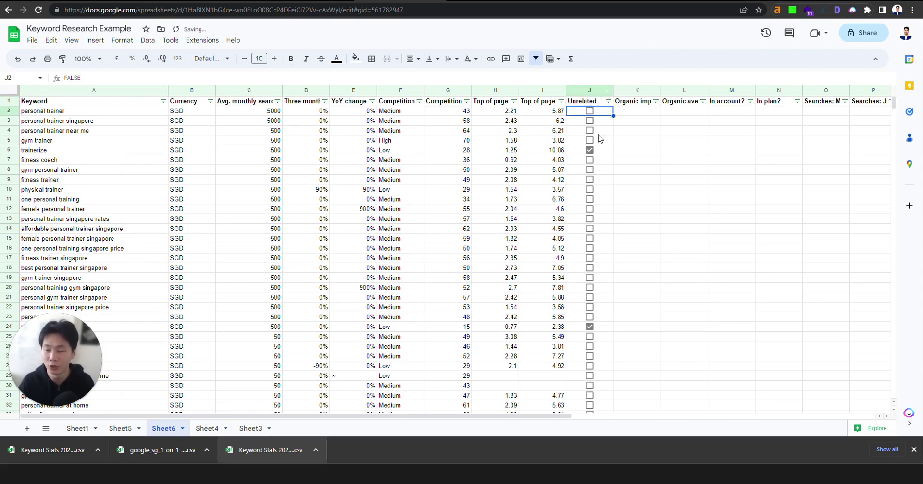
# Filter the Unrelated column to show only the rows with the value TRUE.
pyautogui.click(596, 102)
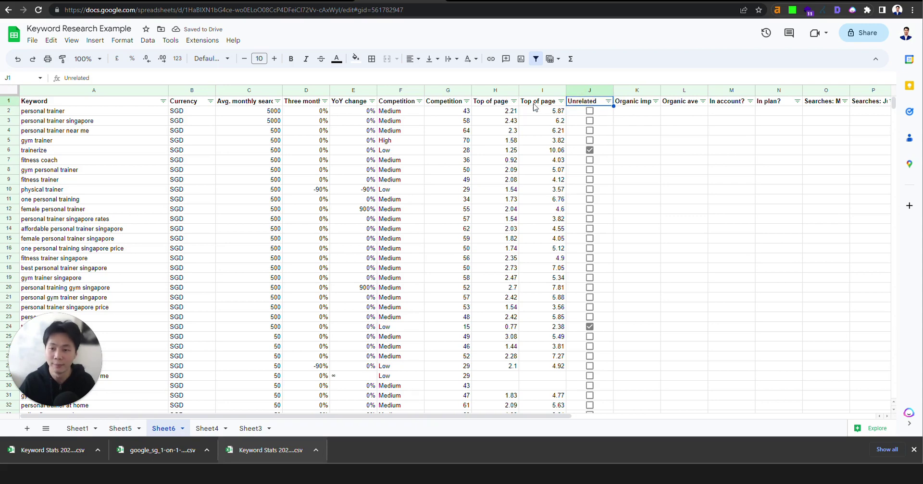
pyautogui.click(599, 103)
pyautogui.click(608, 102)
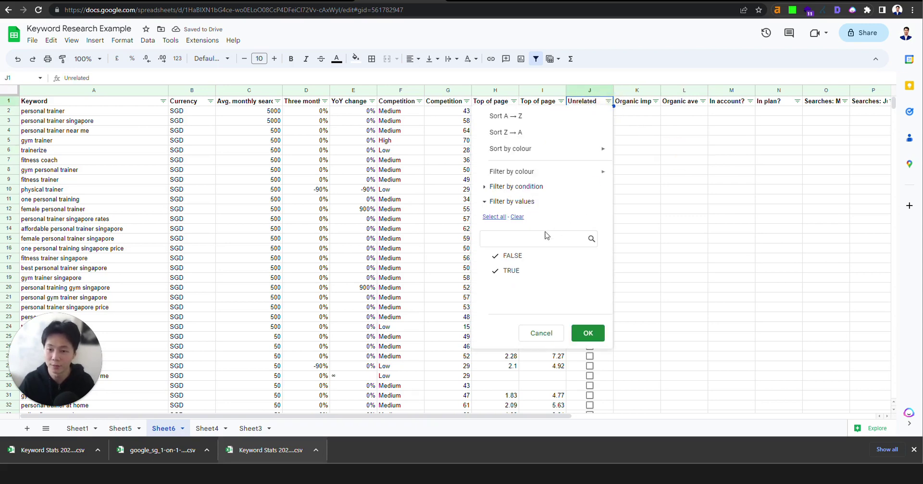
pyautogui.click(529, 275)
pyautogui.click(533, 258)
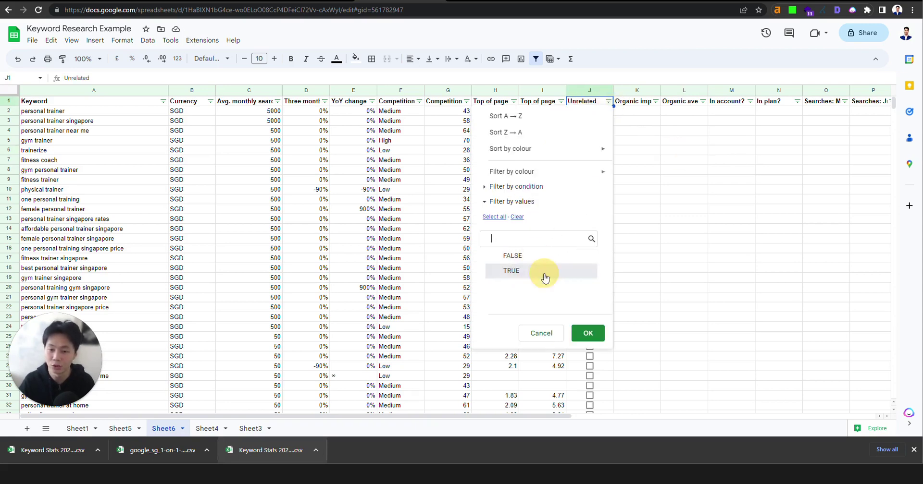
pyautogui.click(543, 273)
pyautogui.click(588, 329)
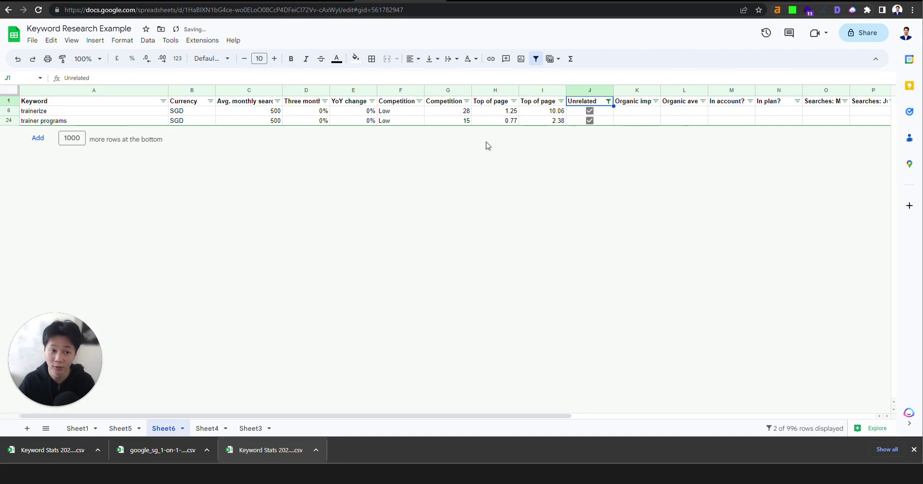
# Delete the filtered rows for the flagged keywords "trainerize" and "trainer programs".
pyautogui.moveTo(202, 114); pyautogui.dragTo(200, 120)
pyautogui.rightClick(200, 120)
pyautogui.moveTo(115, 111); pyautogui.dragTo(111, 120)
pyautogui.rightClick(111, 121)
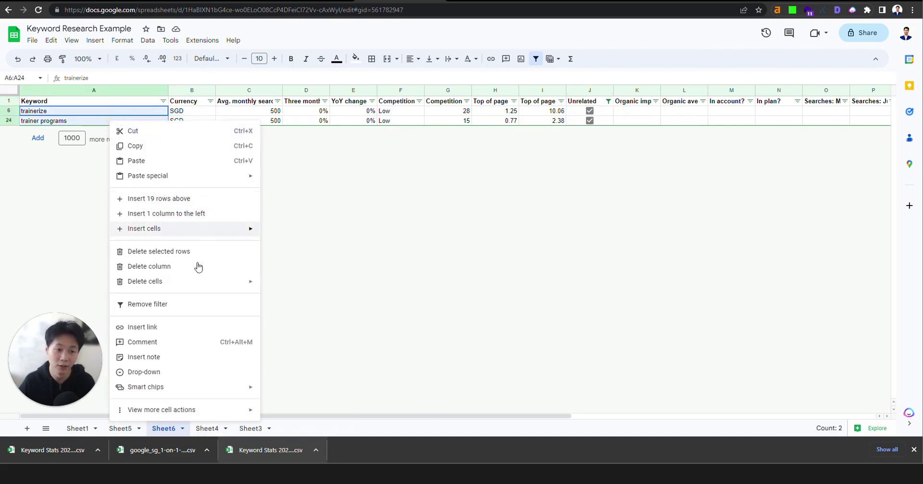
pyautogui.click(252, 250)
# Reset the Unrelated column's filter to include all values.
pyautogui.click(607, 101)
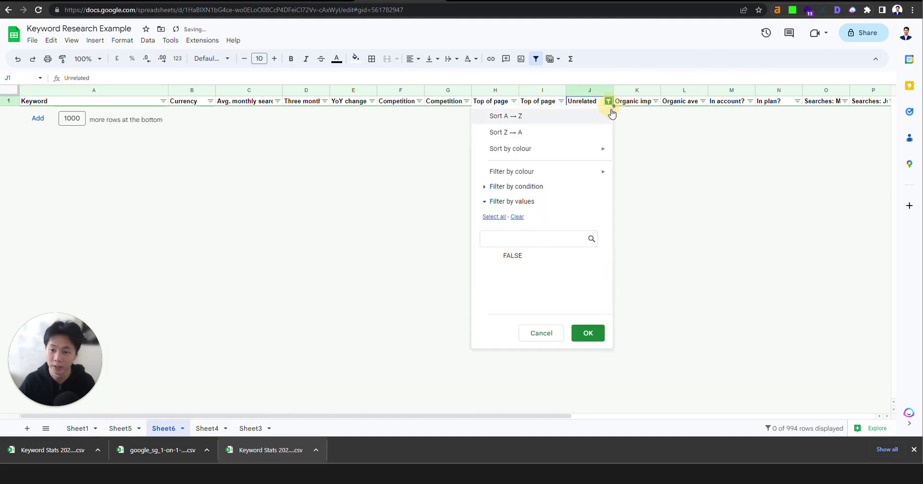
pyautogui.click(490, 215)
pyautogui.click(589, 332)
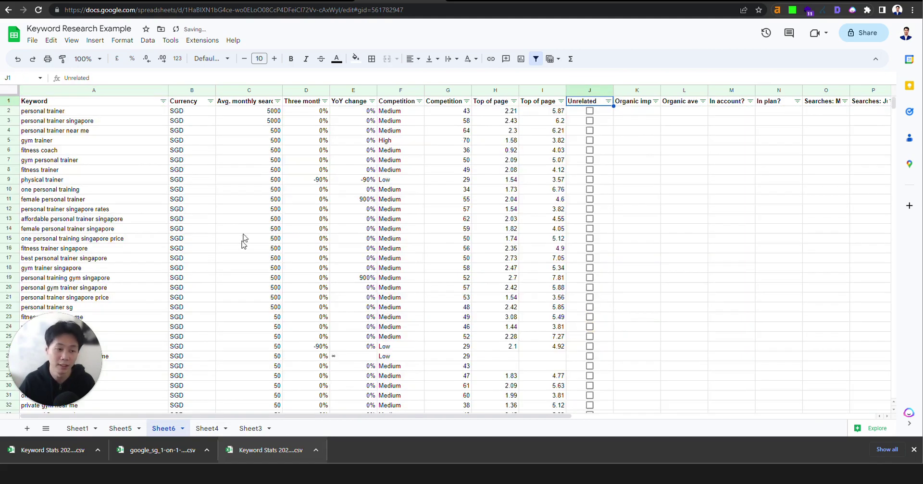
# Review the remaining keywords on Sheet6, particularly the female personal trainer terms, and check the competitor URLs on Sheet5.
pyautogui.scroll(-10, 242, 240)
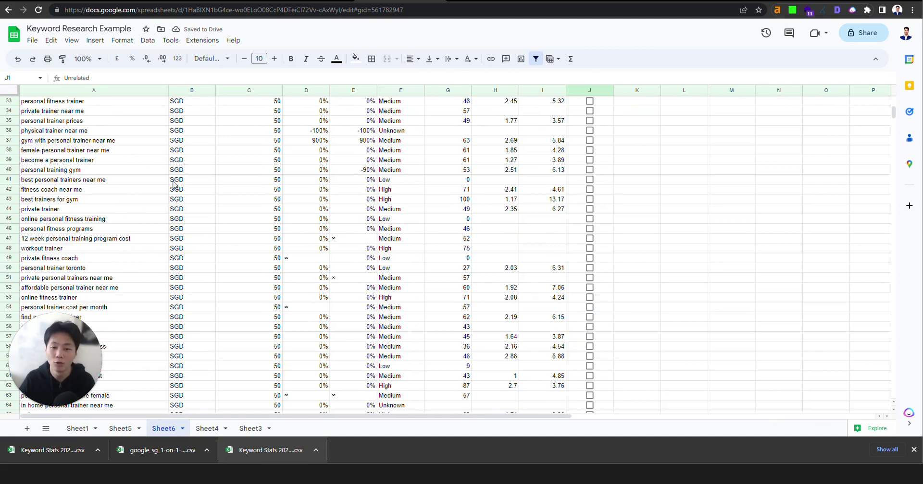
pyautogui.scroll(10, 207, 243)
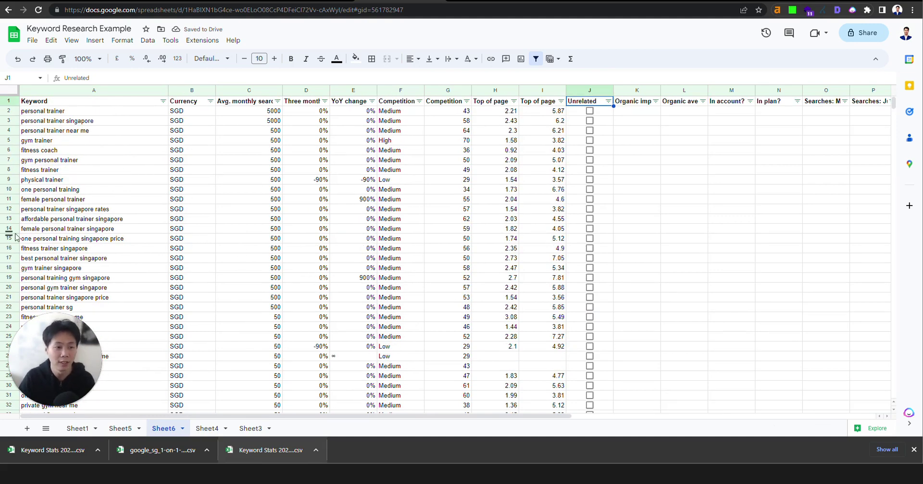
pyautogui.click(56, 151)
pyautogui.click(59, 190)
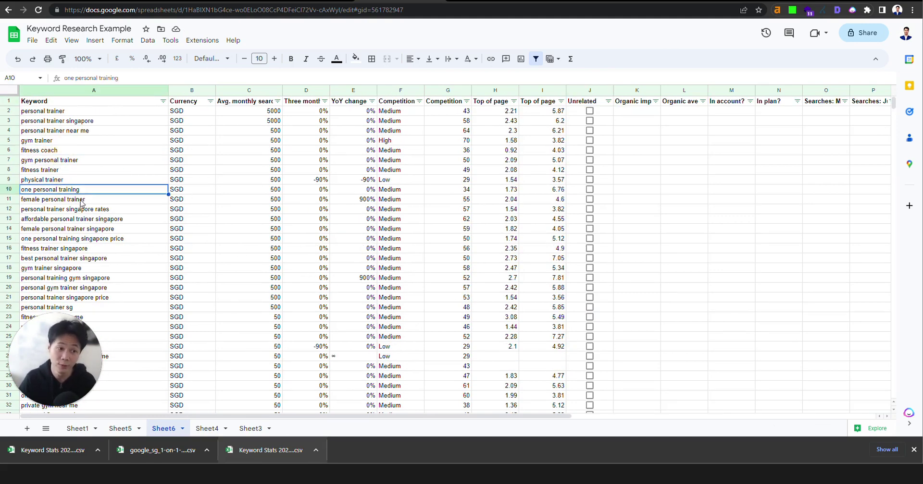
pyautogui.click(75, 201)
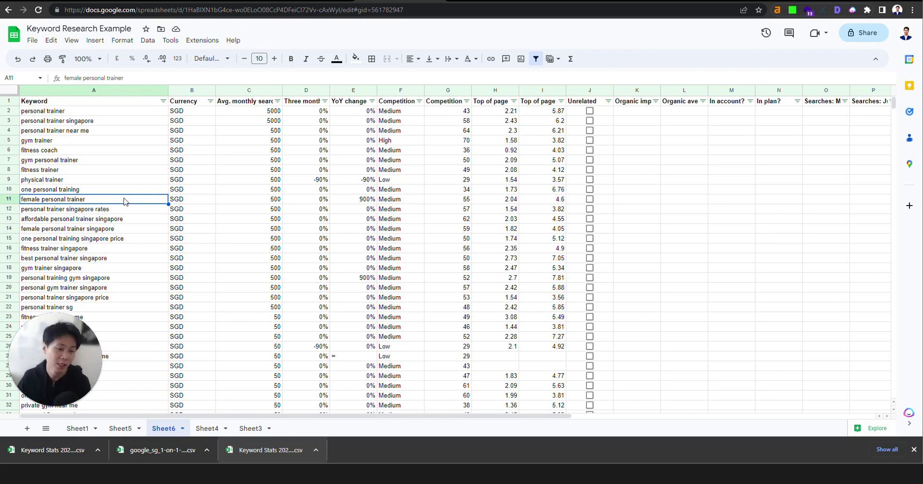
pyautogui.click(80, 229)
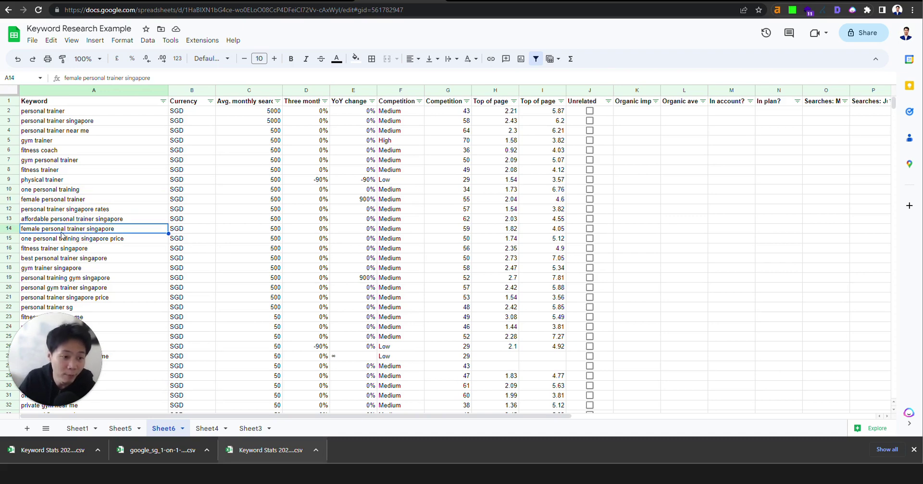
pyautogui.keyDown('shift'); pyautogui.click(274, 230); pyautogui.keyUp('shift')
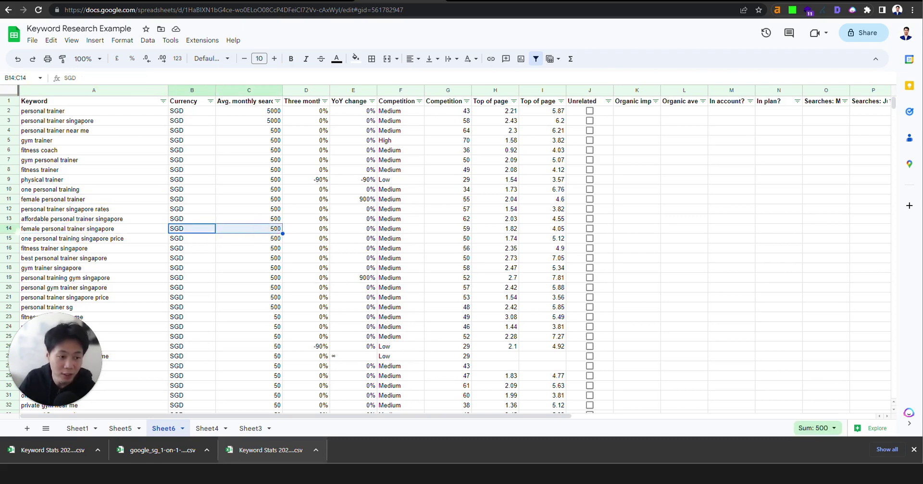
pyautogui.keyDown('shift'); pyautogui.click(288, 231); pyautogui.keyUp('shift')
pyautogui.moveTo(57, 200); pyautogui.dragTo(336, 190)
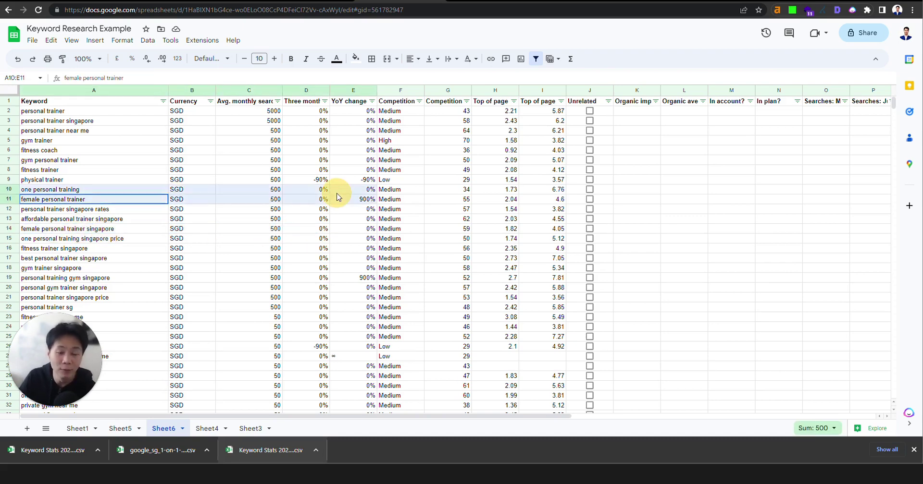
pyautogui.moveTo(269, 202); pyautogui.dragTo(123, 200)
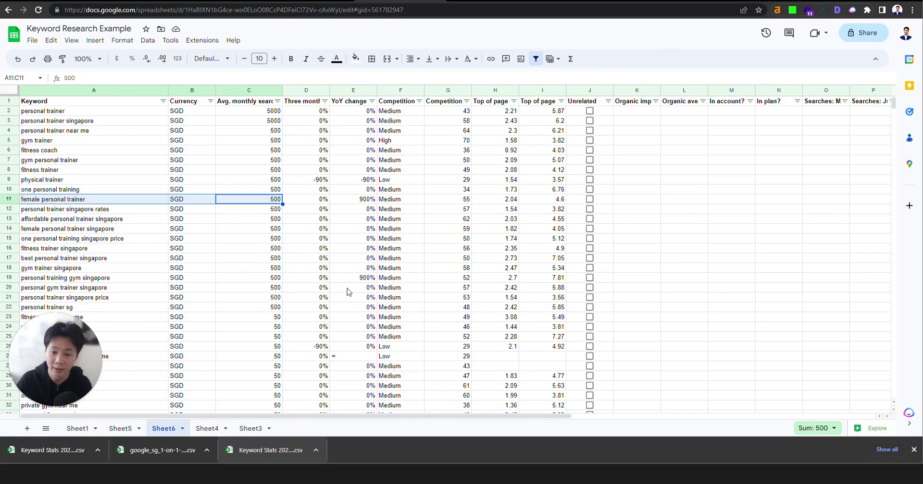
pyautogui.click(120, 428)
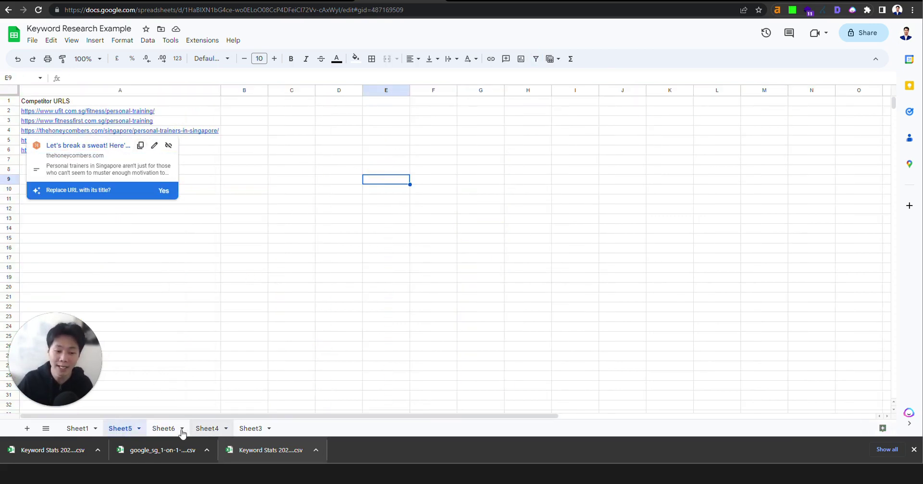
pyautogui.click(166, 428)
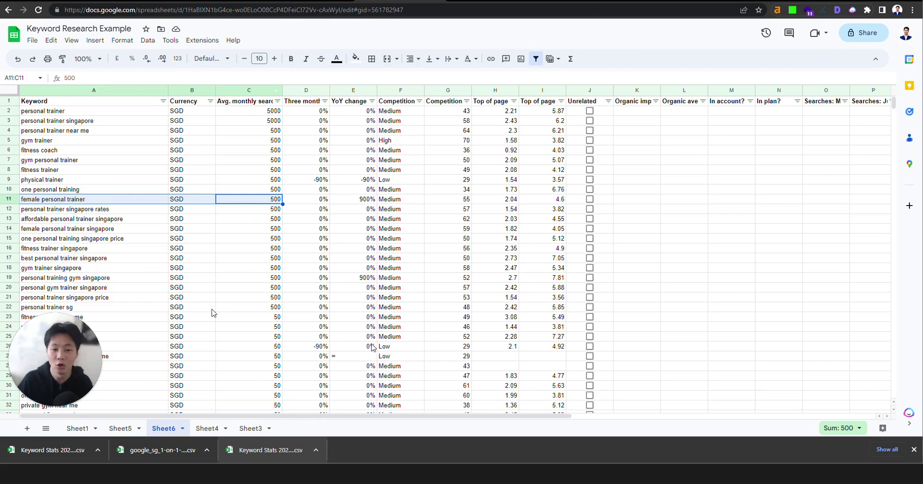
pyautogui.scroll(-3, 250, 346)
pyautogui.scroll(3, 254, 327)
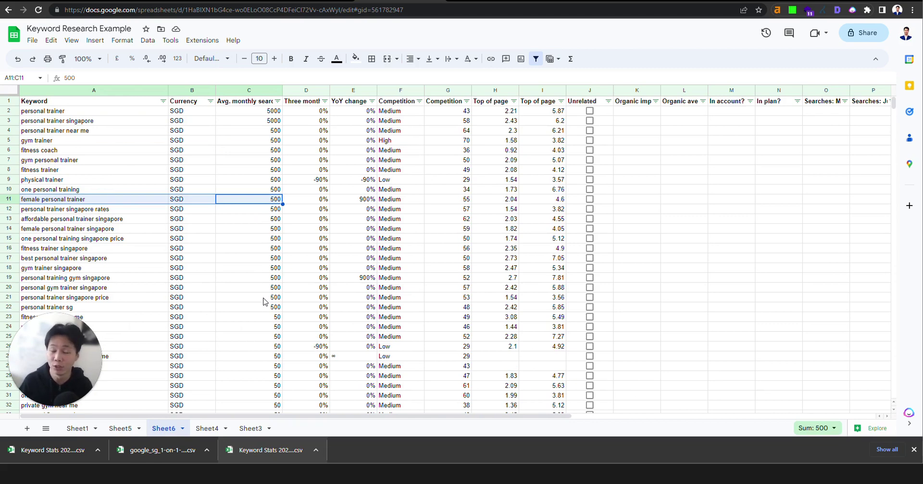
# Copy the Fitness First personal training URL from cell A3 on Sheet5.
pyautogui.click(121, 428)
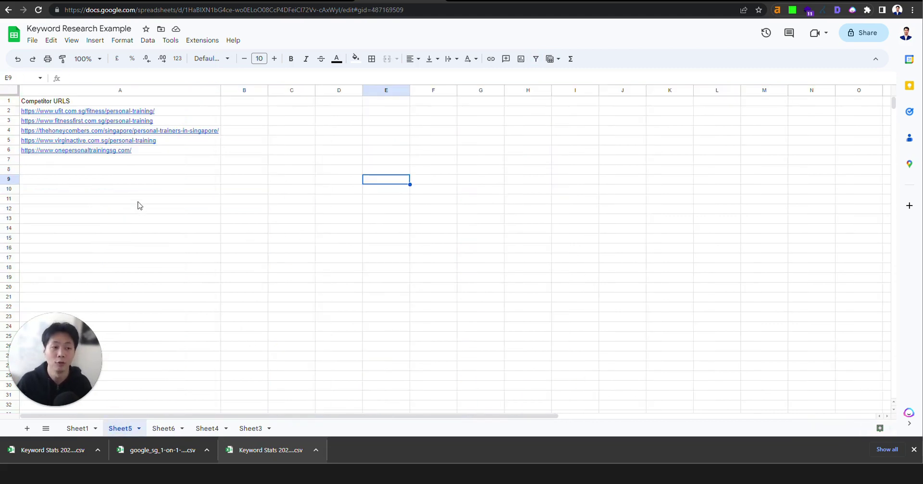
pyautogui.click(94, 121)
pyautogui.hotkey('ctrl', 'c')
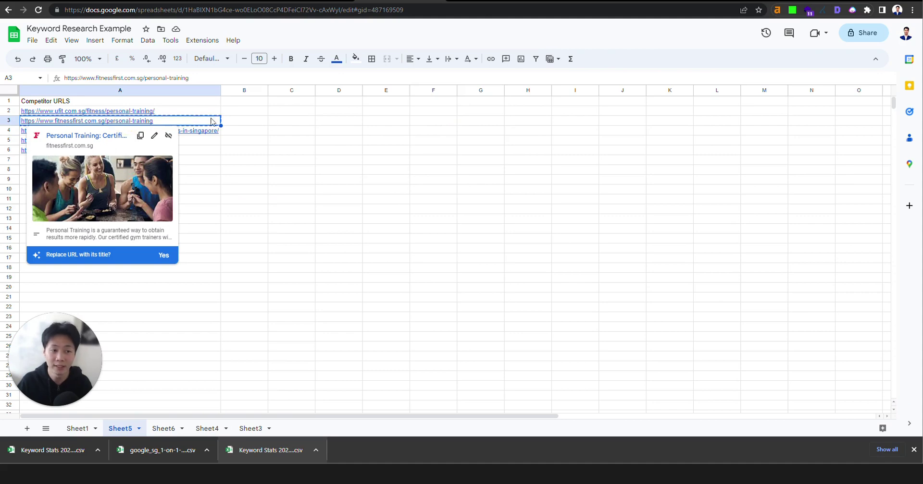
pyautogui.hotkey('ctrl', 'Tab')
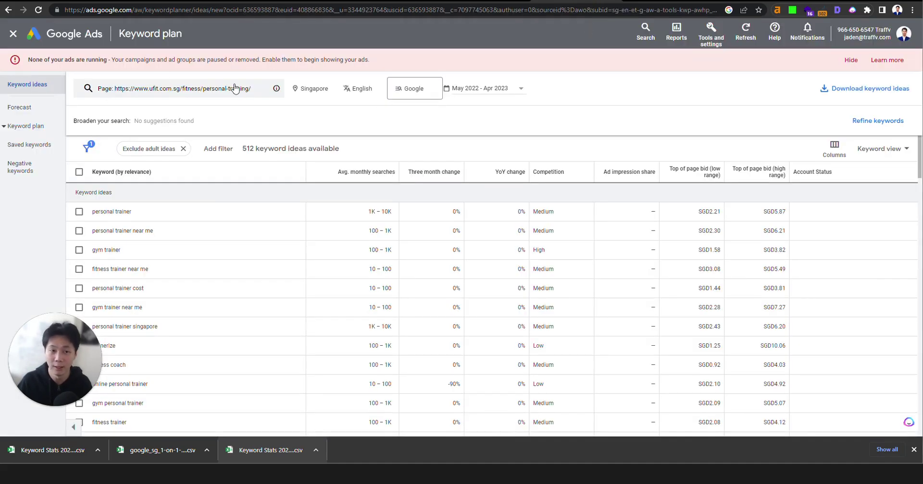
pyautogui.click(234, 88)
pyautogui.tripleClick(269, 137)
pyautogui.hotkey('ctrl', 'v')
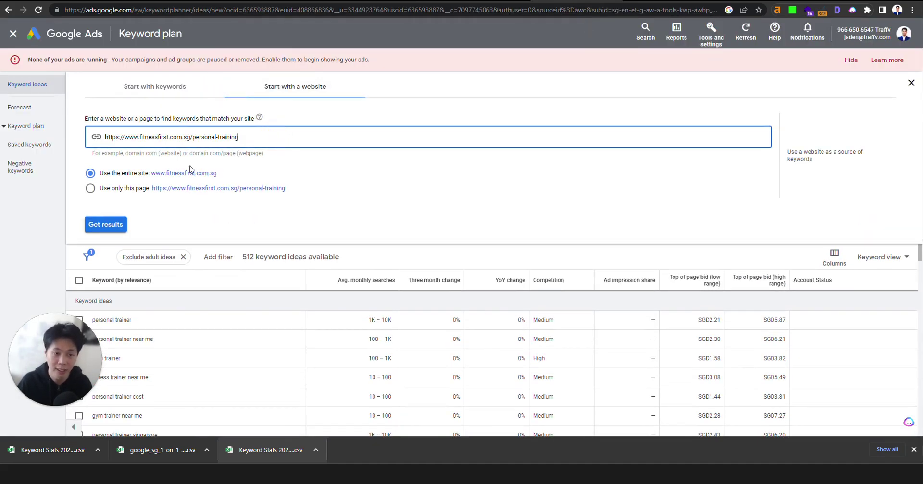
pyautogui.click(91, 189)
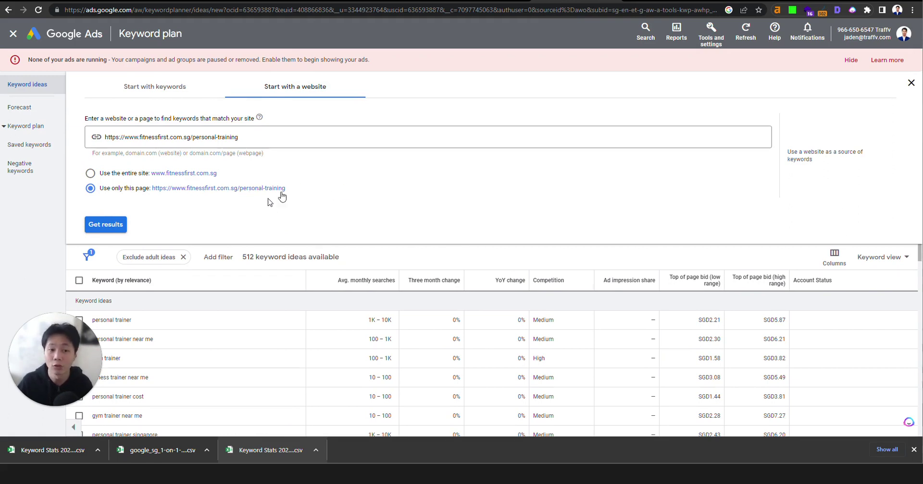
pyautogui.click(115, 225)
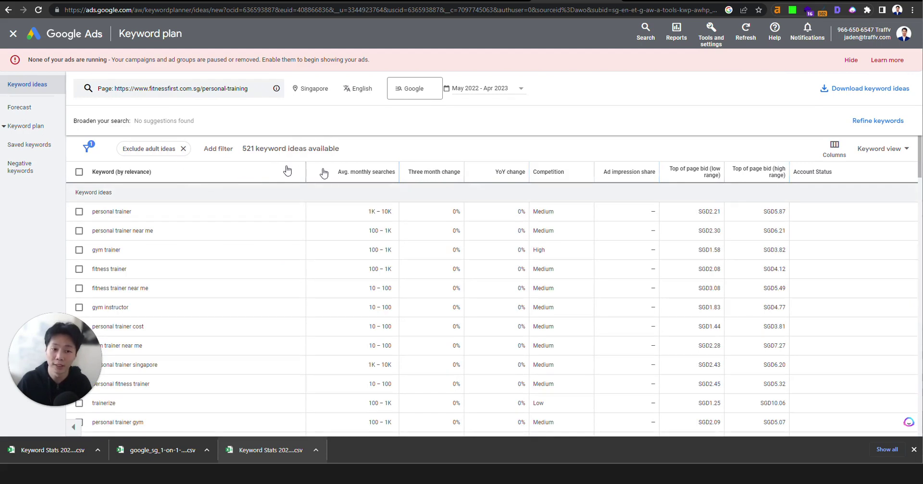
pyautogui.click(861, 94)
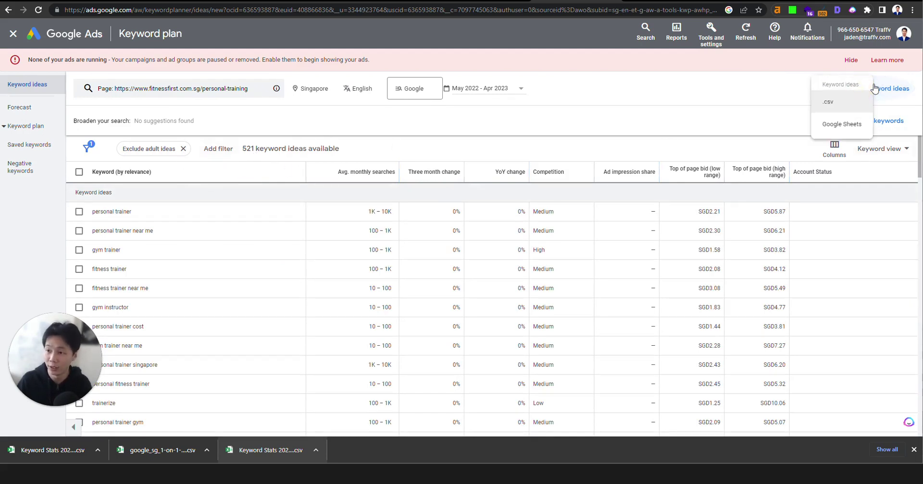
pyautogui.click(841, 104)
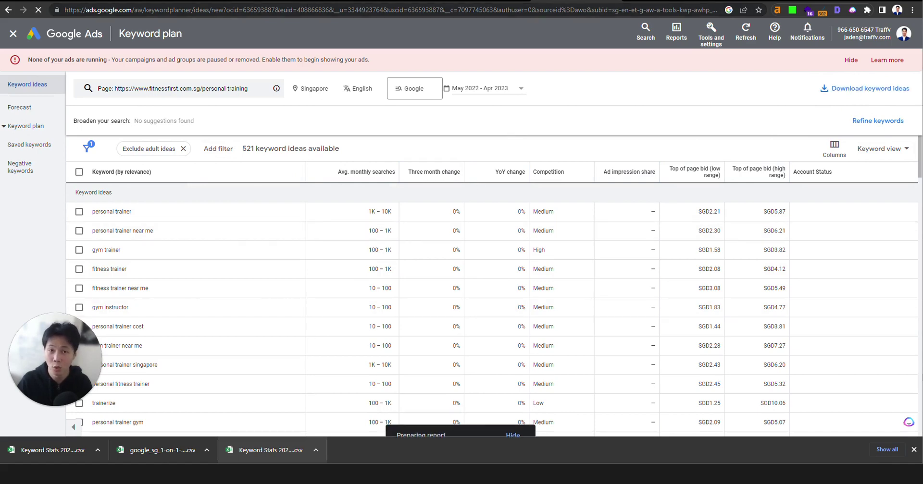
# Return to Google Sheets and select cell A511, the first empty keyword cell below the list on Sheet6.
pyautogui.click(374, 1)
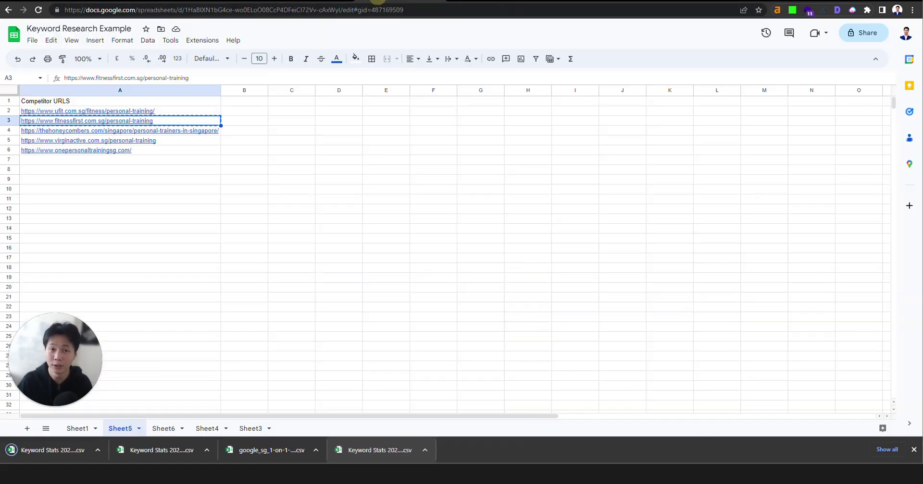
pyautogui.click(164, 429)
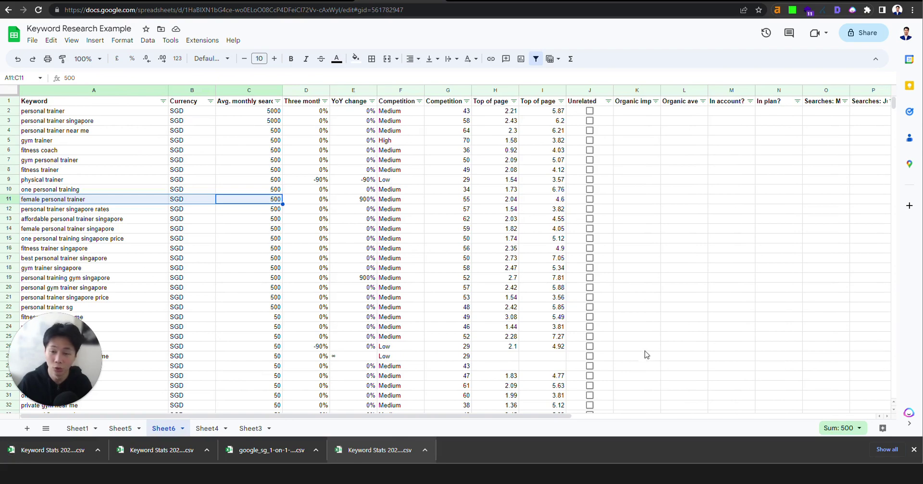
pyautogui.scroll(-17, 220, 256)
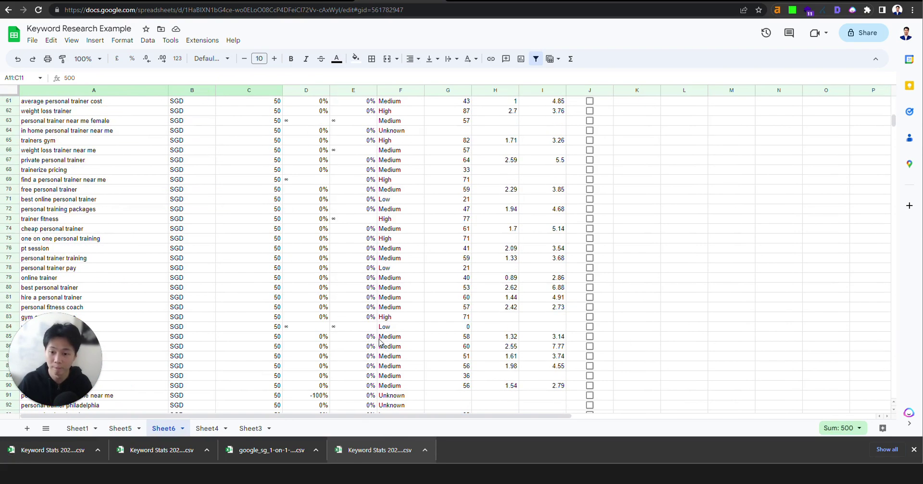
pyautogui.scroll(-9, 668, 339)
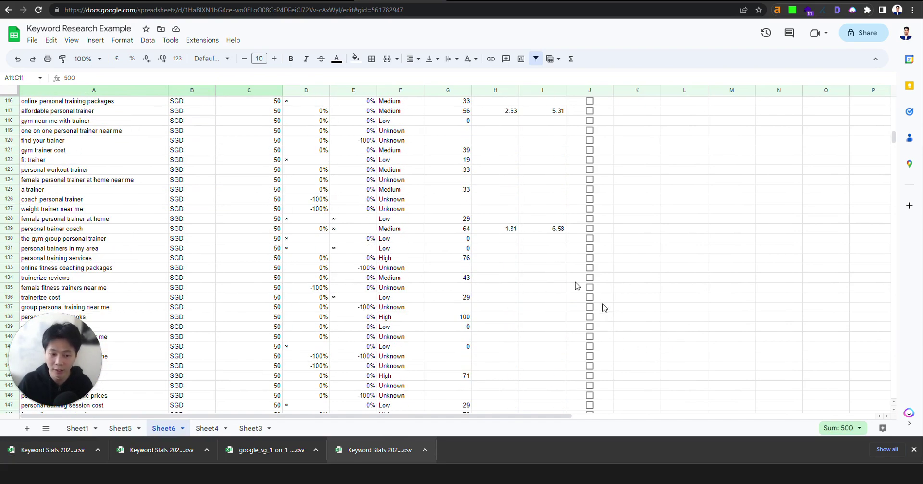
pyautogui.scroll(-20, 604, 308)
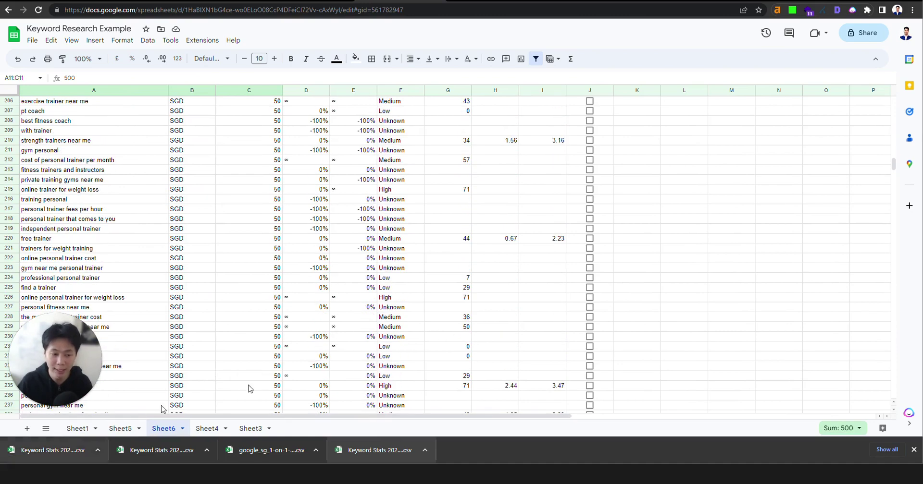
pyautogui.scroll(-5, 162, 409)
pyautogui.moveTo(890, 173); pyautogui.dragTo(892, 256)
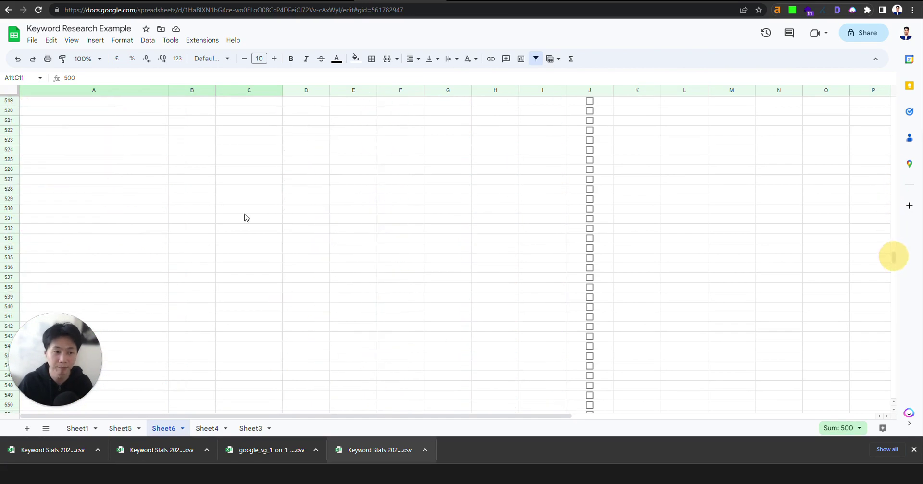
pyautogui.scroll(5, 264, 323)
pyautogui.click(75, 219)
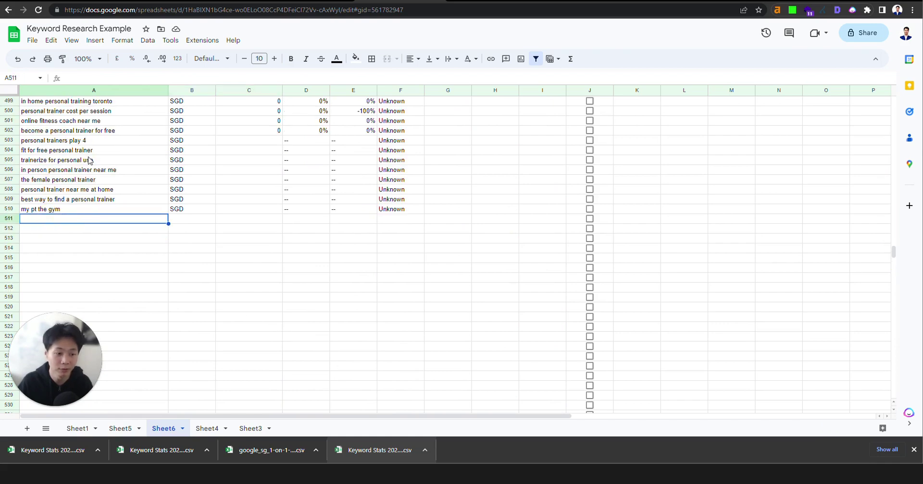
# Try to import Keyword Stats 2023-06-11 at 14_19_27.csv by upload, appending its data to Sheet6.
pyautogui.click(51, 40)
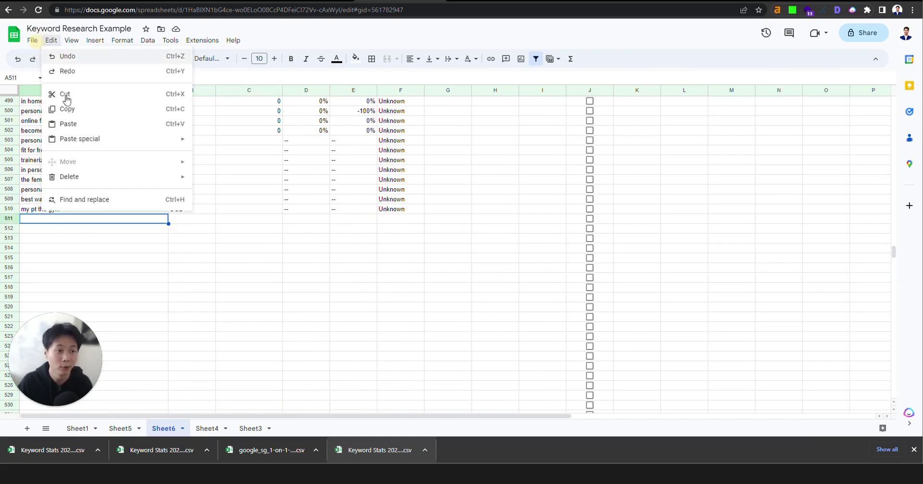
pyautogui.moveTo(32, 41)
pyautogui.click(48, 86)
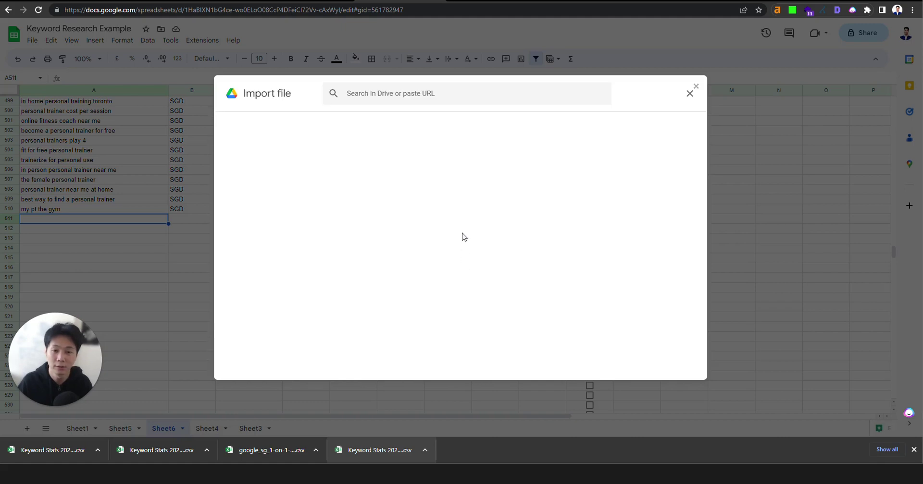
pyautogui.click(382, 126)
pyautogui.moveTo(53, 450); pyautogui.dragTo(326, 243)
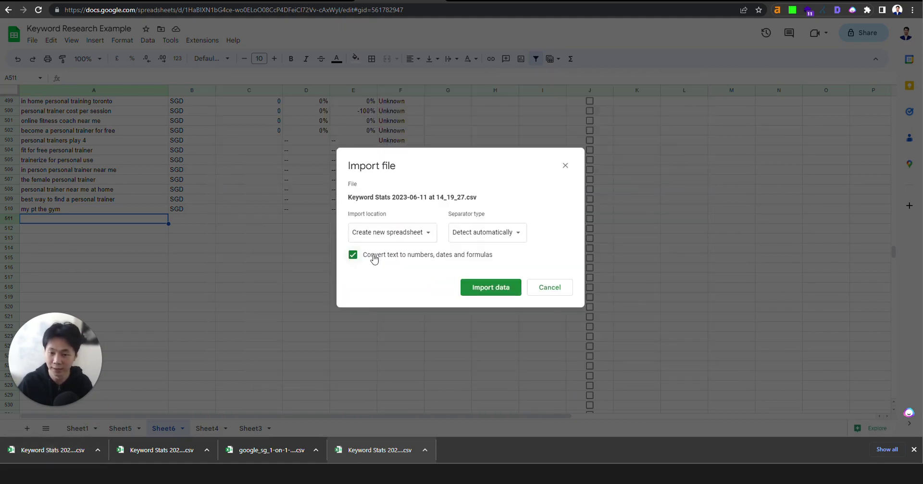
pyautogui.click(398, 234)
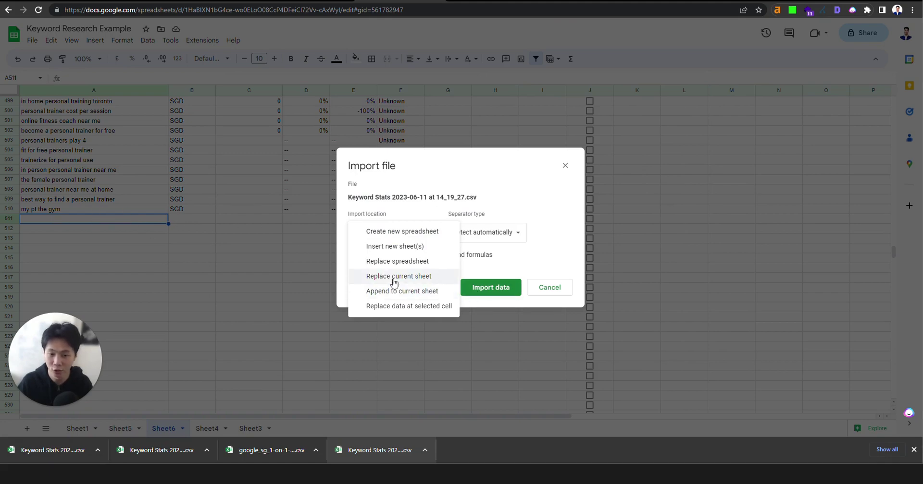
pyautogui.click(414, 290)
pyautogui.click(495, 291)
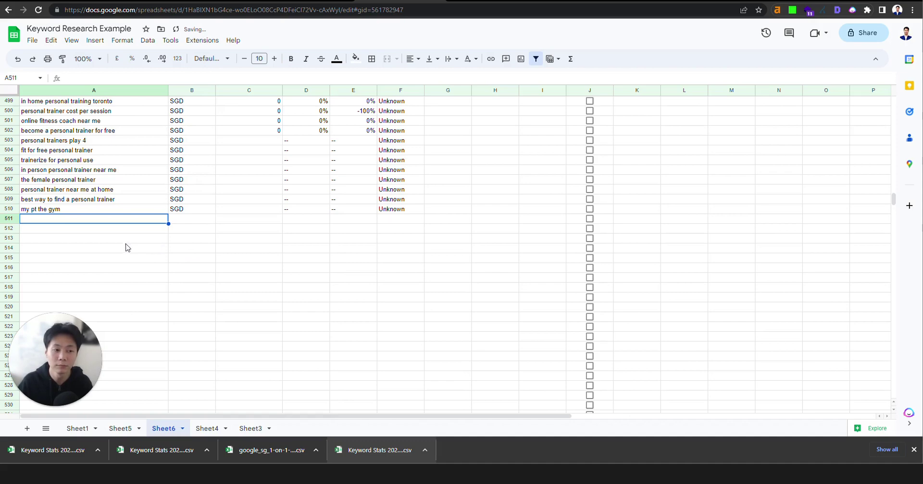
# Find where the imported rows landed on Sheet6 and undo the import.
pyautogui.scroll(12, 253, 305)
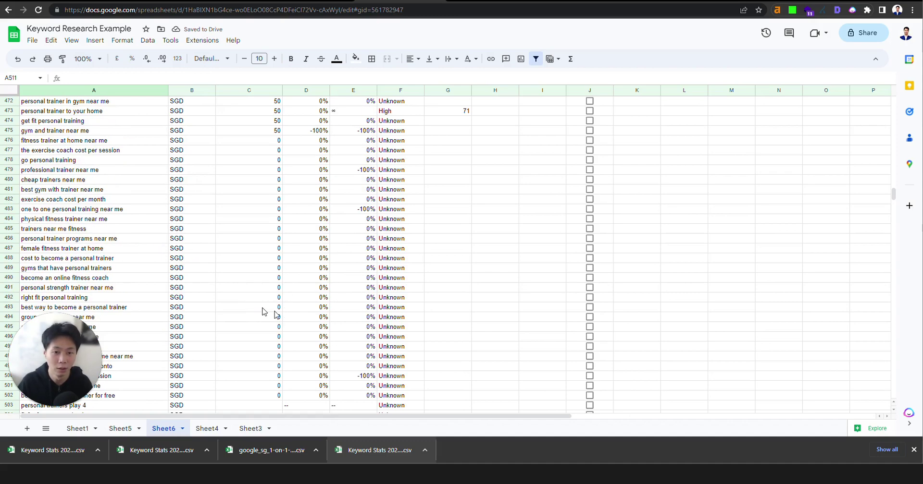
pyautogui.scroll(10, 361, 362)
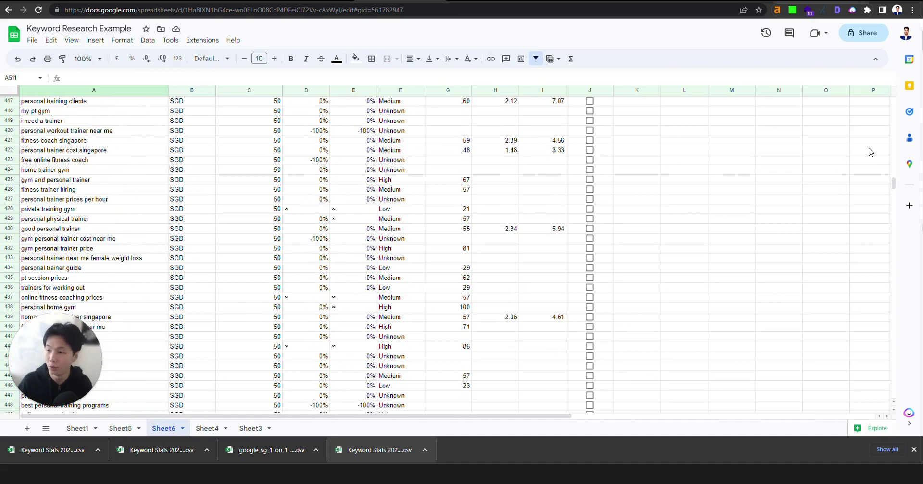
pyautogui.moveTo(893, 180); pyautogui.dragTo(886, 295)
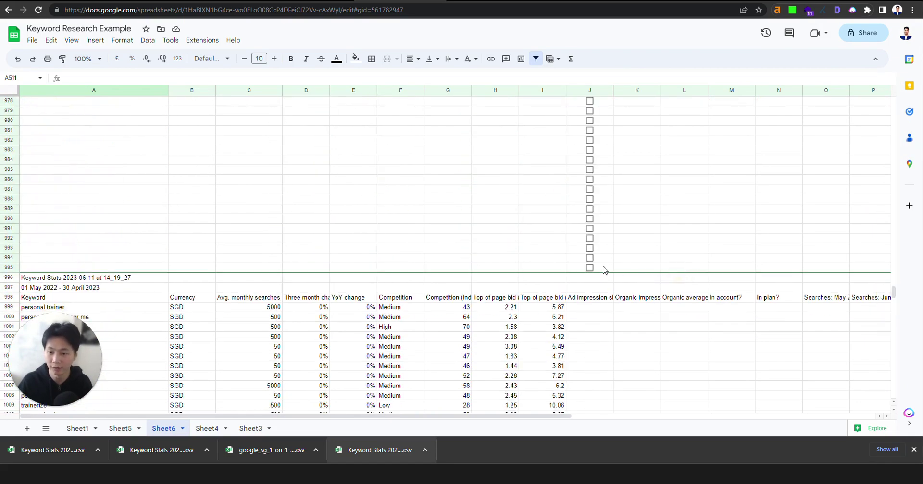
pyautogui.click(636, 269)
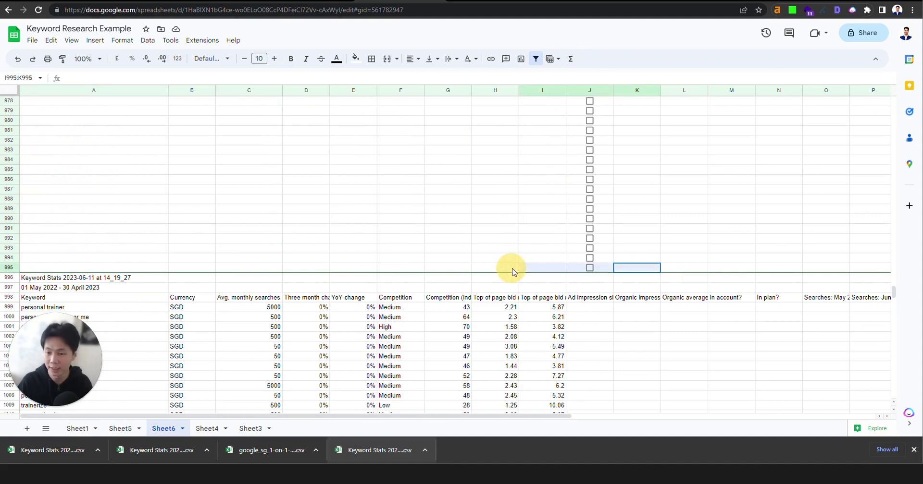
pyautogui.click(299, 248)
pyautogui.click(496, 250)
pyautogui.hotkey('ctrl', 'z')
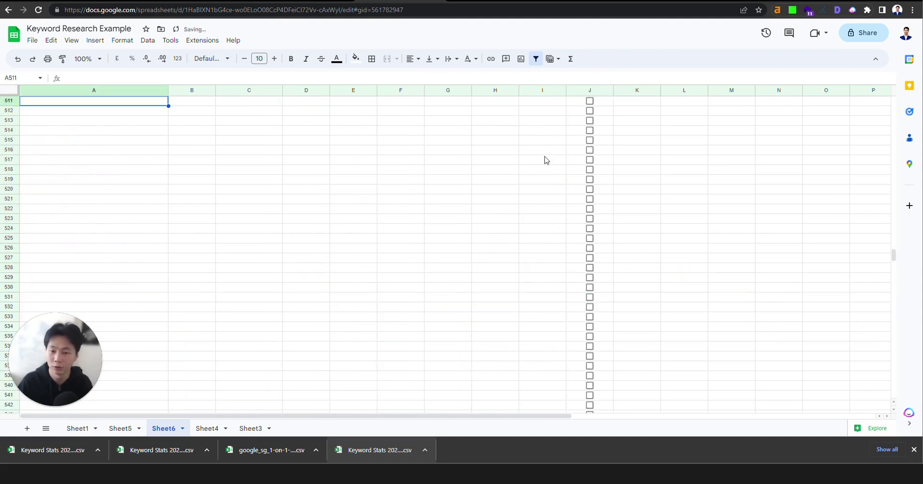
# Clear the Unrelated heading and all checkboxes from column J on Sheet6, and remove the sheet's filter.
pyautogui.moveTo(895, 257); pyautogui.dragTo(875, 70)
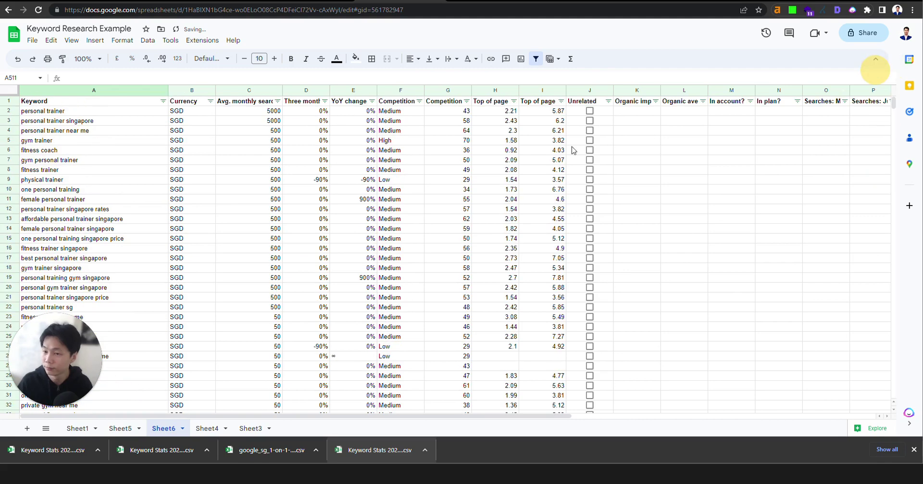
pyautogui.click(602, 112)
pyautogui.click(600, 92)
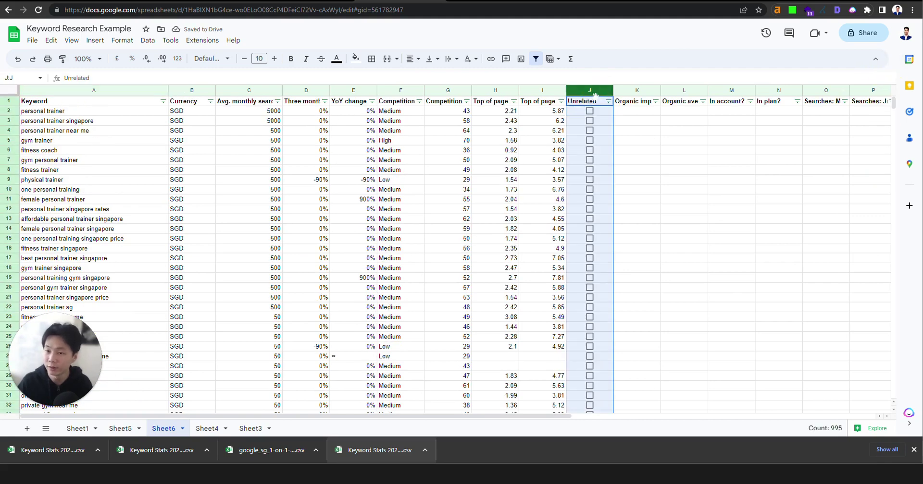
pyautogui.press('Delete')
pyautogui.click(731, 239)
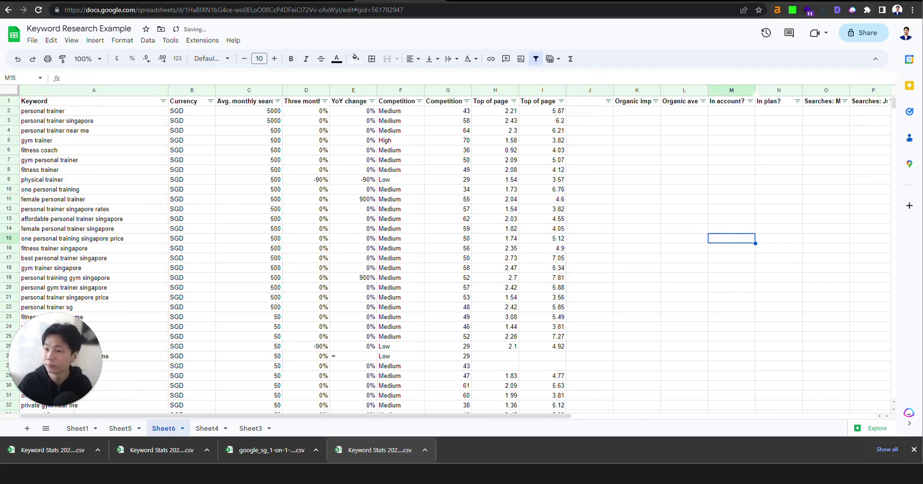
pyautogui.click(540, 60)
# Import Keyword Stats 2023-06-11 at 14_19_27.csv by upload, appending it to the current sheet below the last keyword.
pyautogui.moveTo(893, 105); pyautogui.dragTo(875, 221)
pyautogui.scroll(-20, 353, 223)
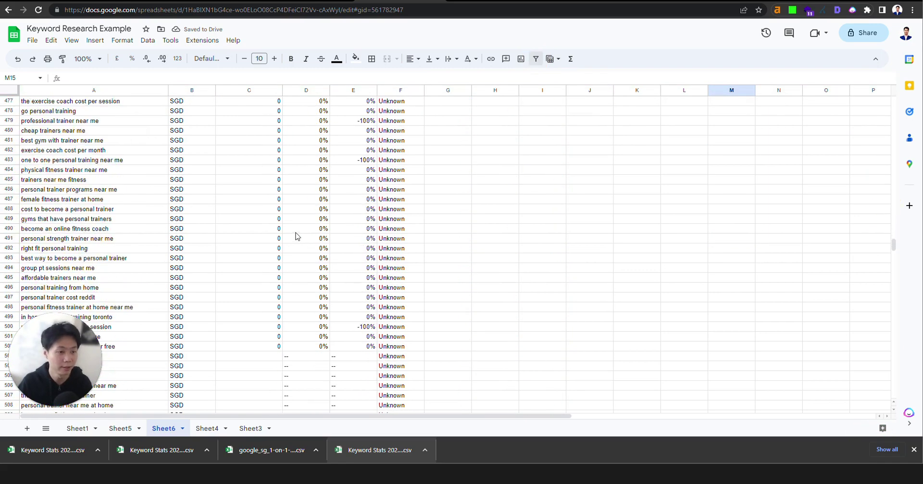
pyautogui.click(67, 120)
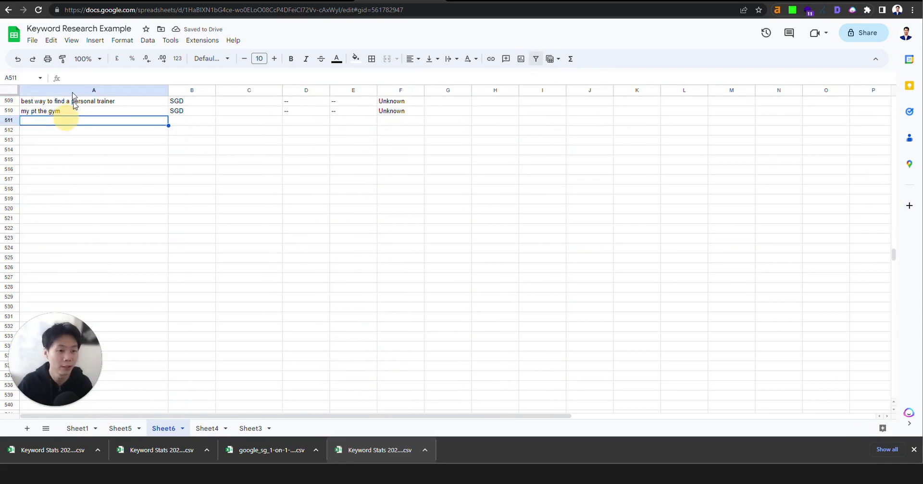
pyautogui.click(33, 40)
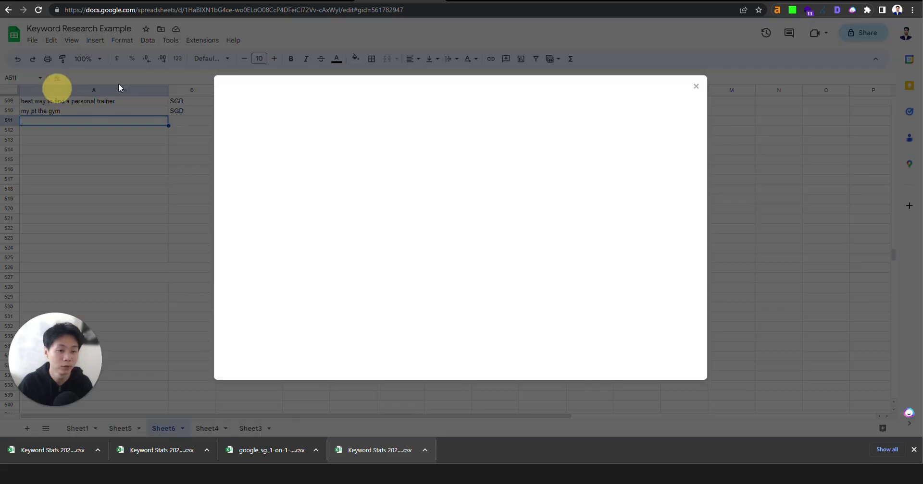
pyautogui.click(56, 86)
pyautogui.click(381, 124)
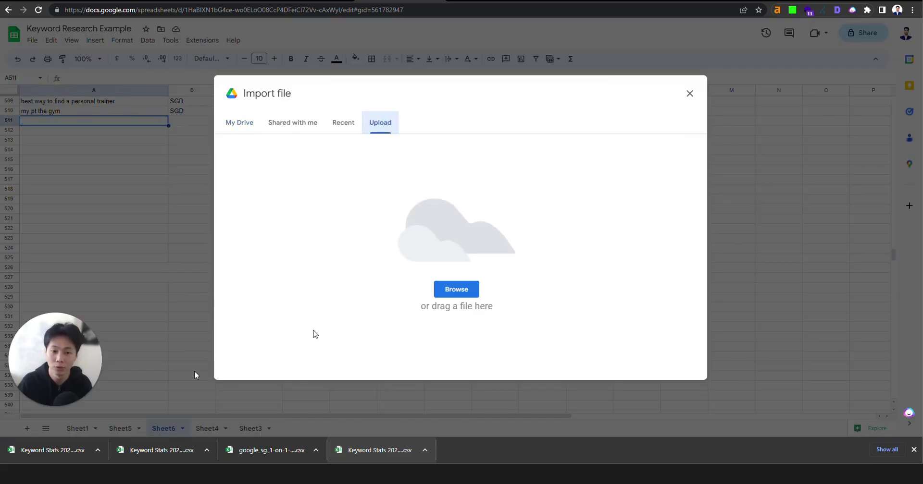
pyautogui.moveTo(69, 449); pyautogui.dragTo(350, 221)
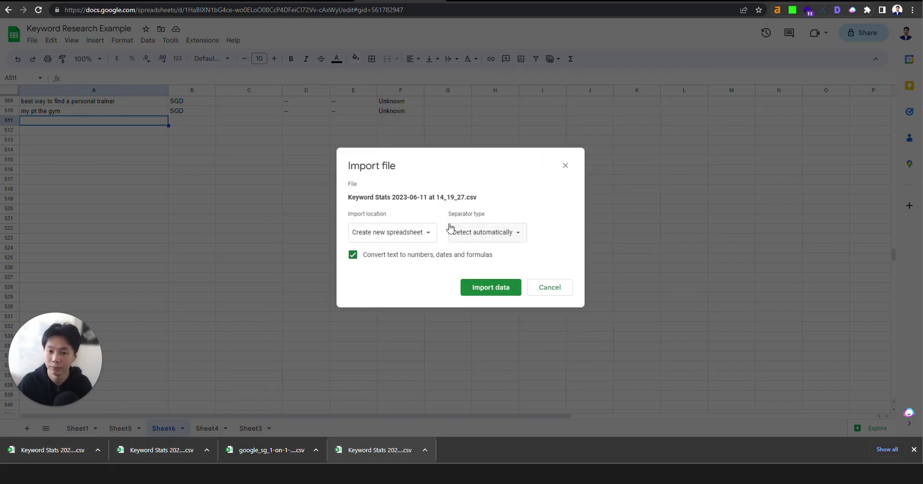
pyautogui.click(391, 232)
pyautogui.click(422, 289)
pyautogui.click(490, 287)
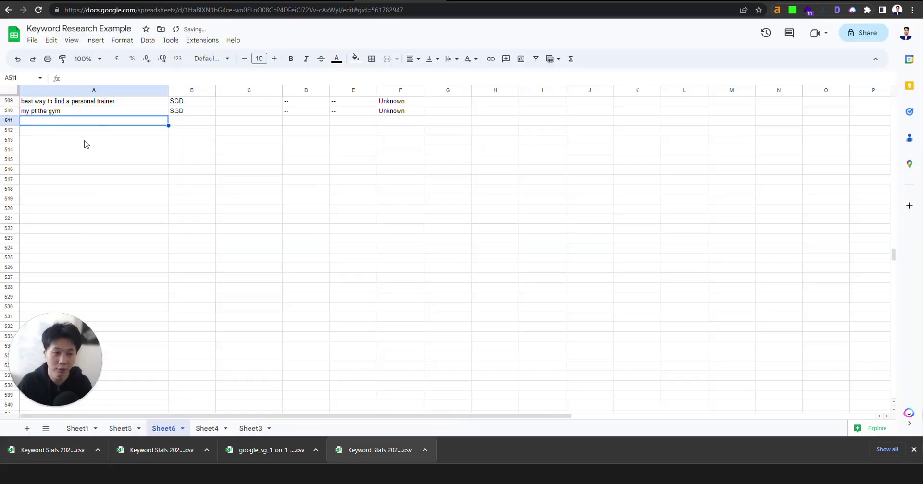
# Delete the imported title and date rows 511–512 and the repeated Keyword header row beneath them.
pyautogui.moveTo(205, 123); pyautogui.dragTo(192, 131)
pyautogui.rightClick(192, 133)
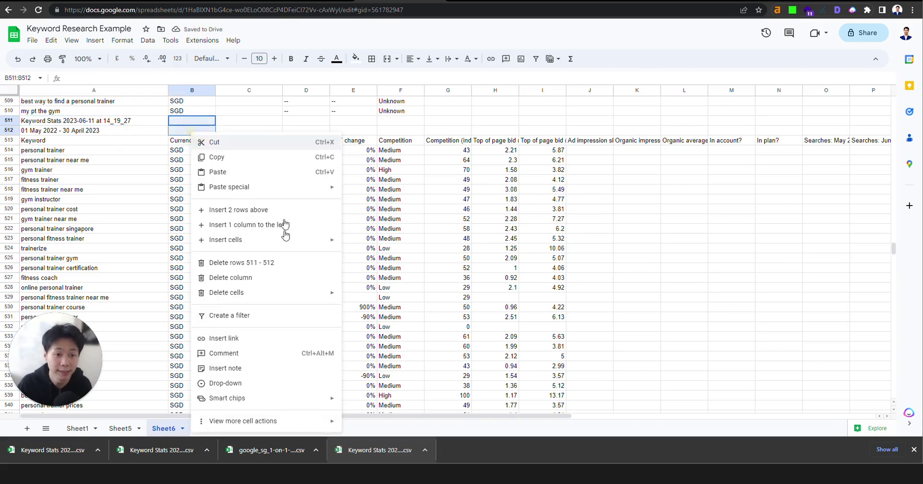
pyautogui.click(260, 262)
pyautogui.click(105, 124)
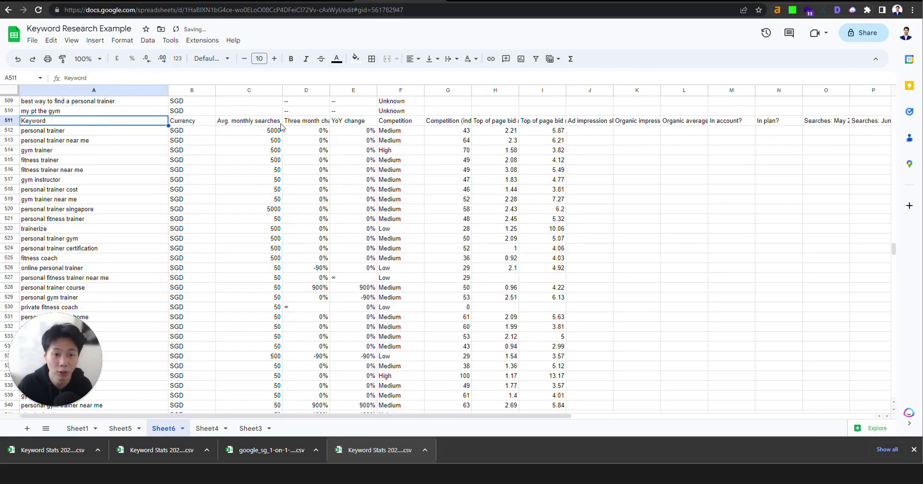
pyautogui.click(246, 124)
pyautogui.scroll(5, 382, 308)
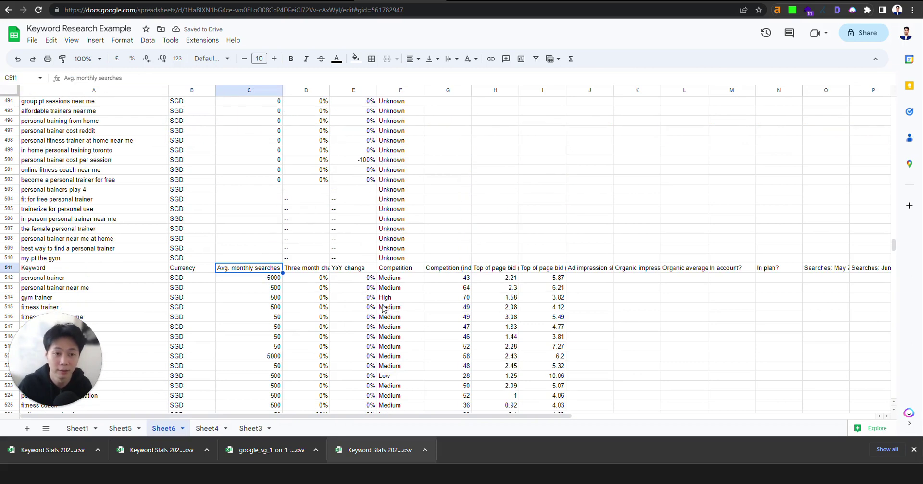
pyautogui.click(212, 269)
pyautogui.click(80, 270)
pyautogui.rightClick(79, 271)
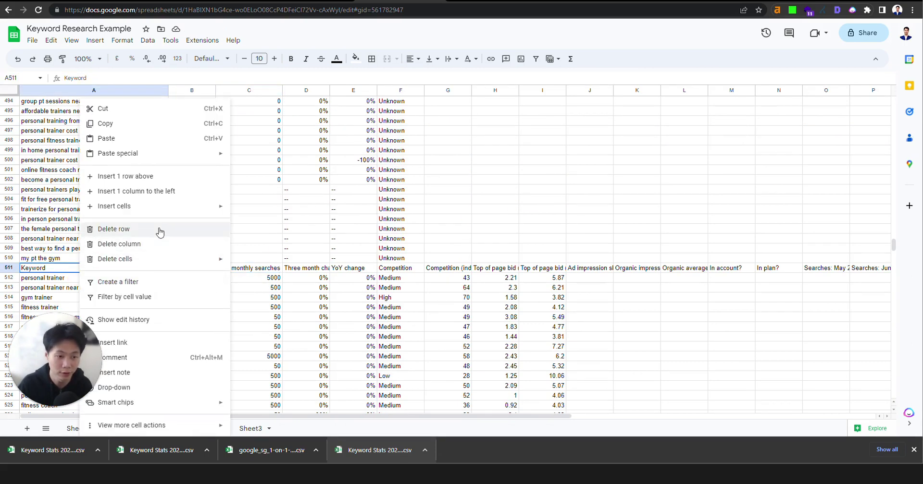
pyautogui.click(154, 229)
# Remove duplicate rows across all of Sheet6, treating the data as having a header row and analysing only Column A - Keyword.
pyautogui.click(94, 92)
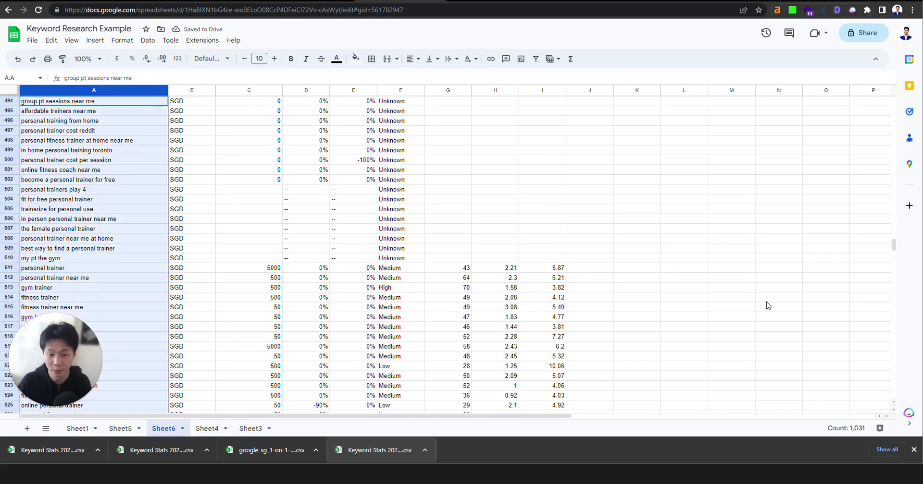
pyautogui.moveTo(892, 242); pyautogui.dragTo(897, 82)
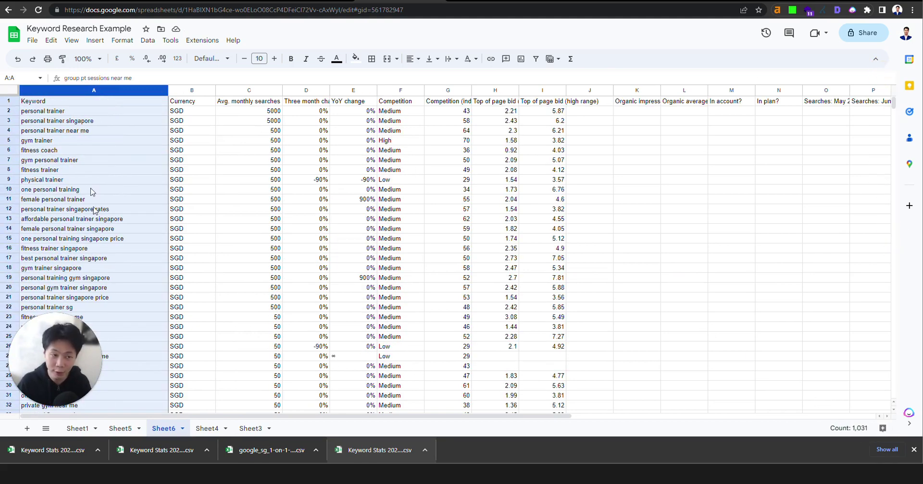
pyautogui.click(242, 149)
pyautogui.click(24, 100)
pyautogui.click(9, 91)
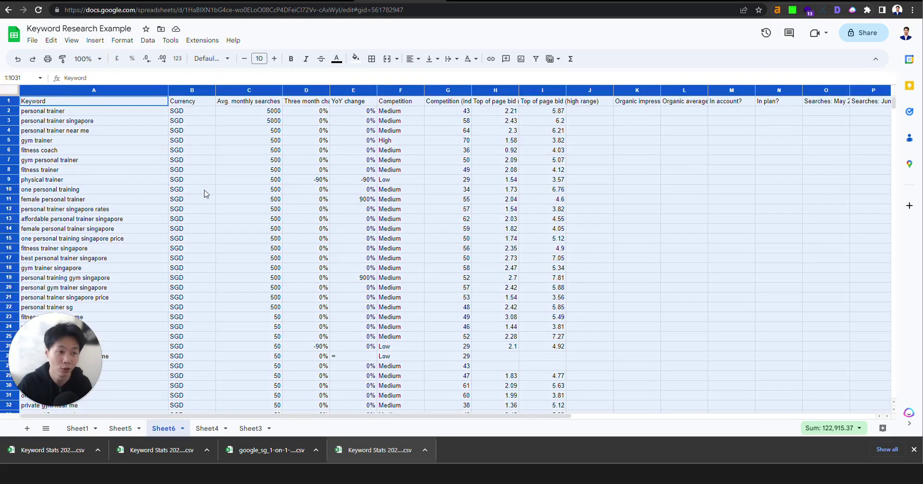
pyautogui.click(204, 191)
pyautogui.click(10, 91)
pyautogui.click(150, 40)
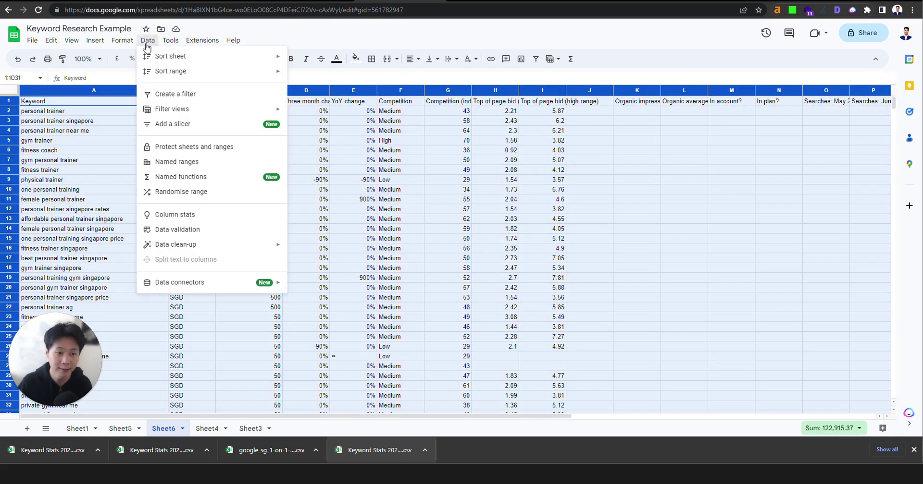
pyautogui.moveTo(202, 253)
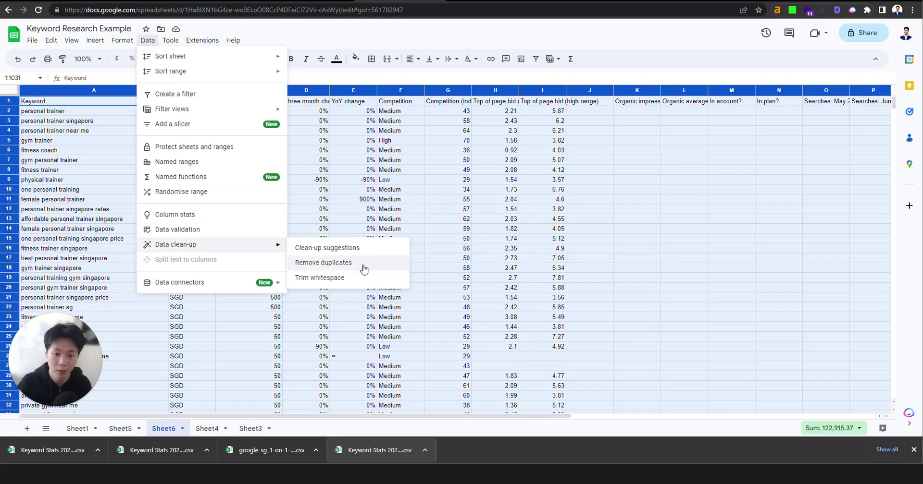
pyautogui.click(362, 264)
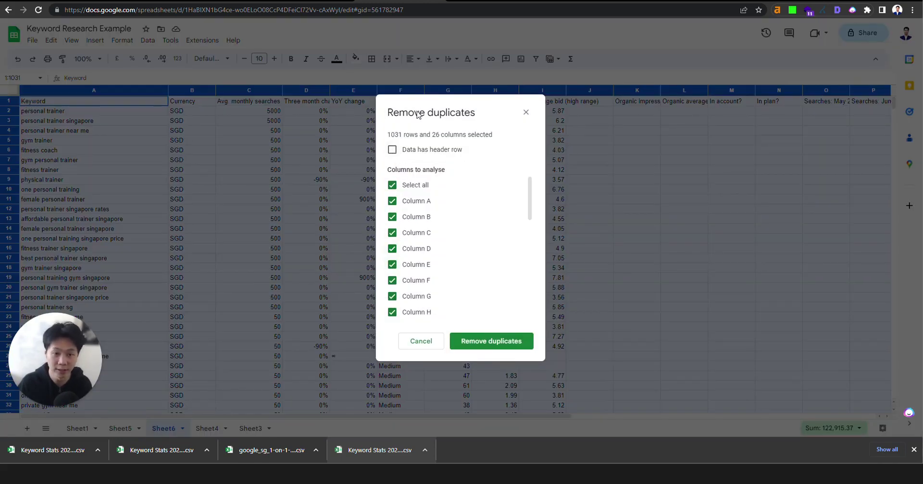
pyautogui.click(392, 149)
pyautogui.click(392, 186)
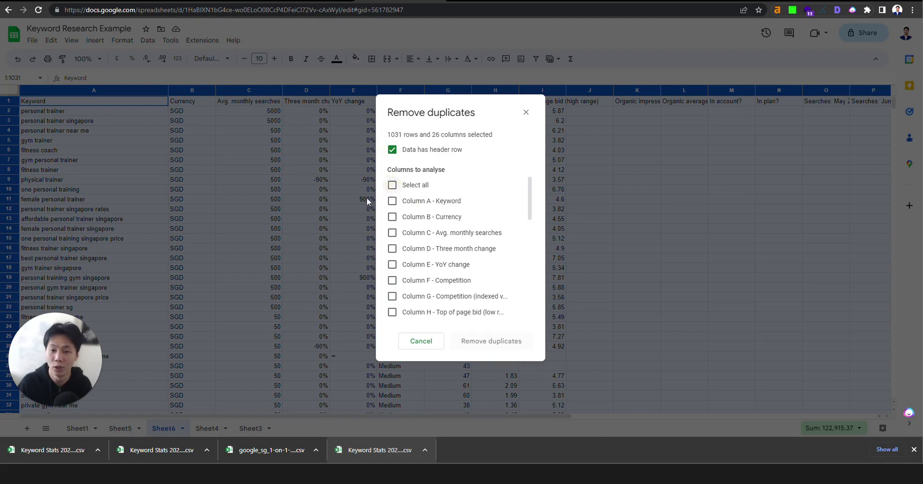
pyautogui.click(392, 201)
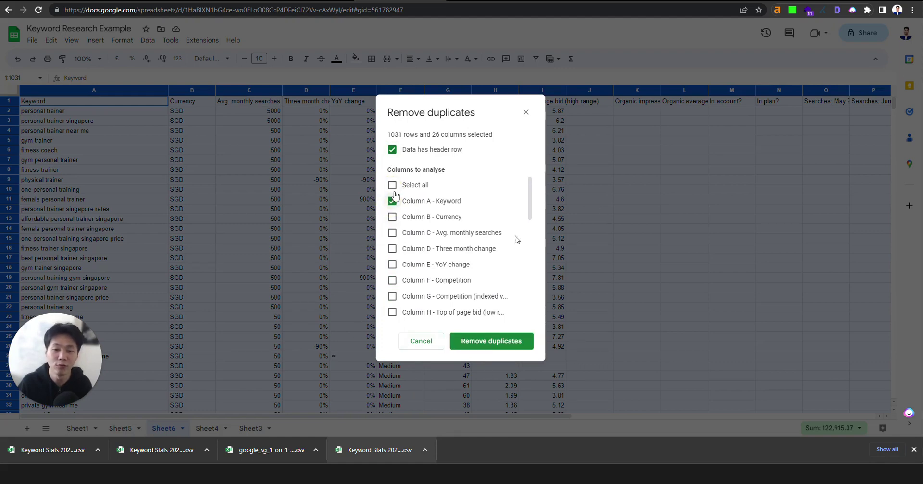
pyautogui.click(498, 342)
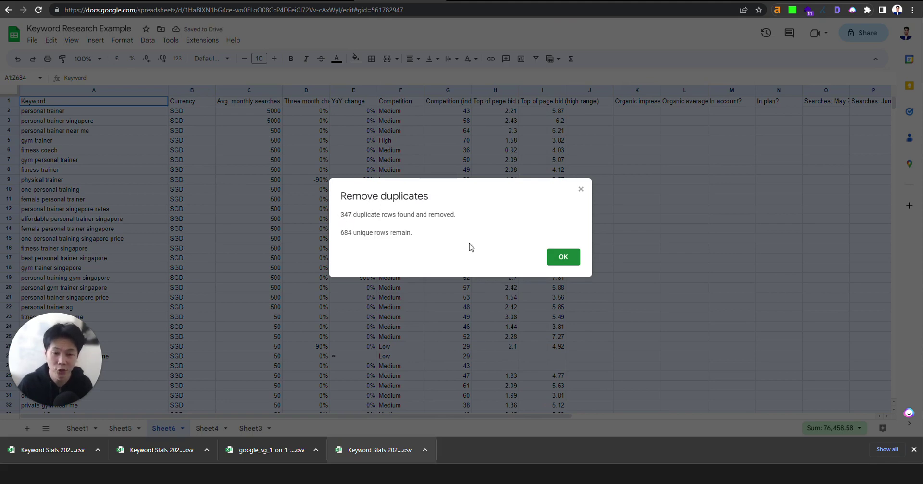
pyautogui.click(562, 256)
# Review the remaining keywords in column A of Sheet6 after the duplicate removal.
pyautogui.click(104, 110)
pyautogui.click(84, 90)
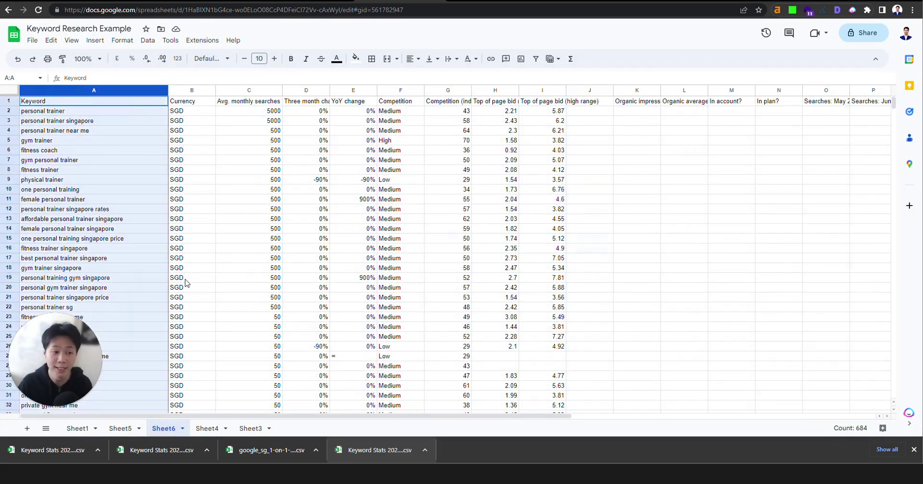
pyautogui.scroll(-16, 130, 283)
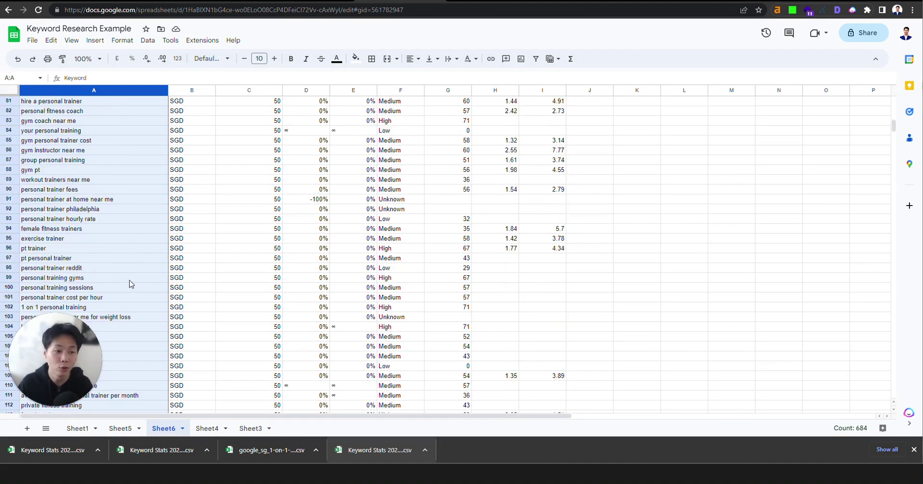
pyautogui.scroll(-6, 130, 285)
pyautogui.click(116, 260)
pyautogui.click(57, 221)
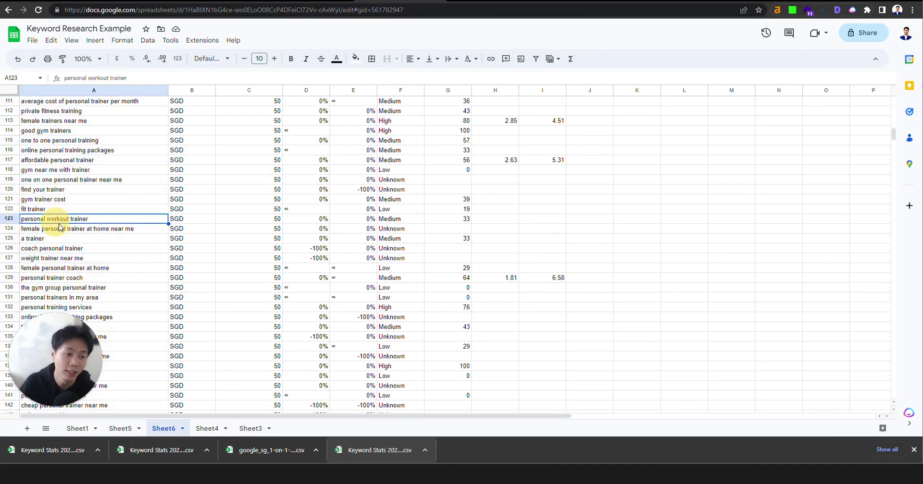
# Add a filter across all of Sheet6 and sort the list by Avg. monthly searches, Z → A.
pyautogui.scroll(-2, 297, 254)
pyautogui.moveTo(893, 138); pyautogui.dragTo(898, 71)
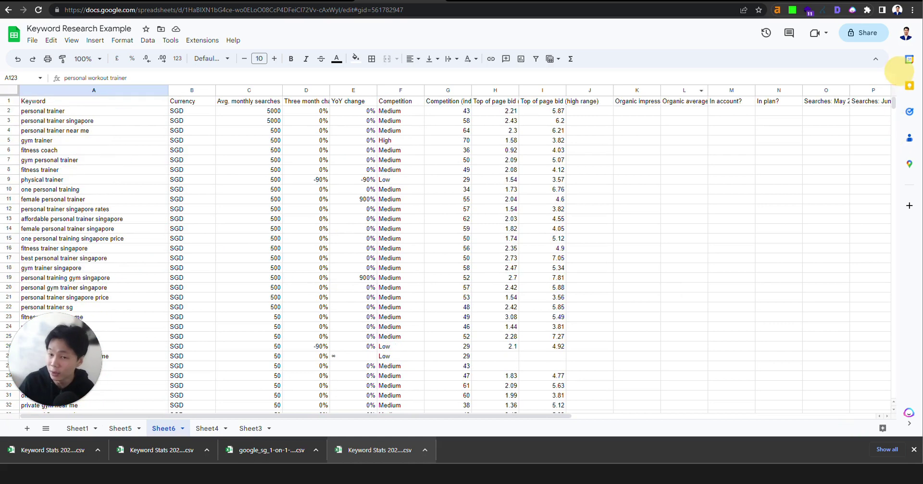
pyautogui.hotkey('ctrl', 'a')
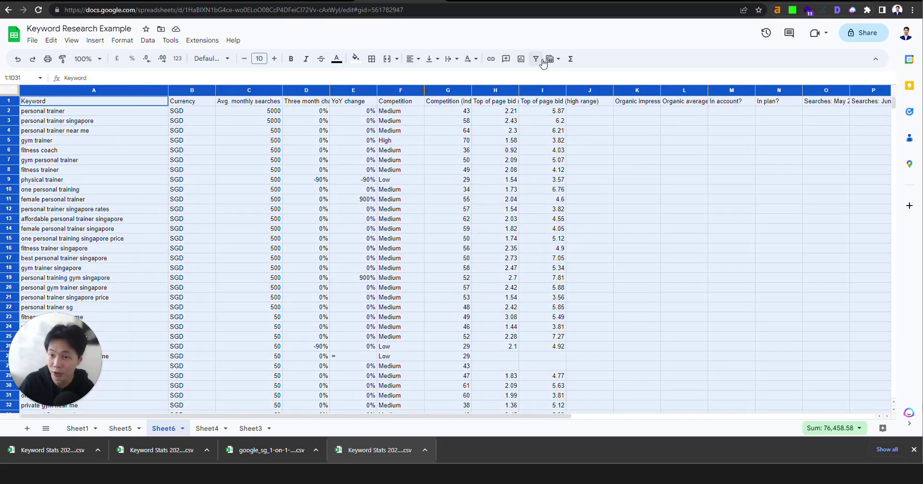
pyautogui.click(277, 102)
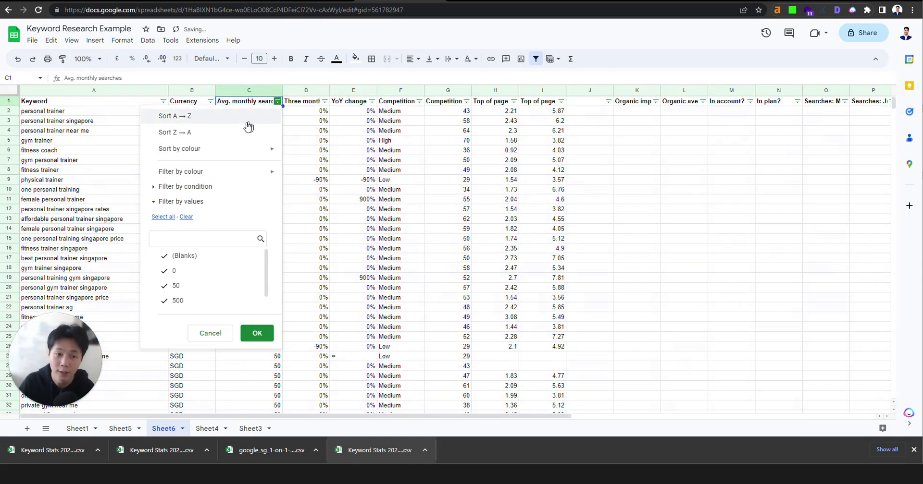
pyautogui.click(239, 133)
# Review the keywords in column A of Sheet6 in their new search-volume order.
pyautogui.scroll(-1, 108, 286)
pyautogui.scroll(-3, 108, 284)
pyautogui.click(92, 181)
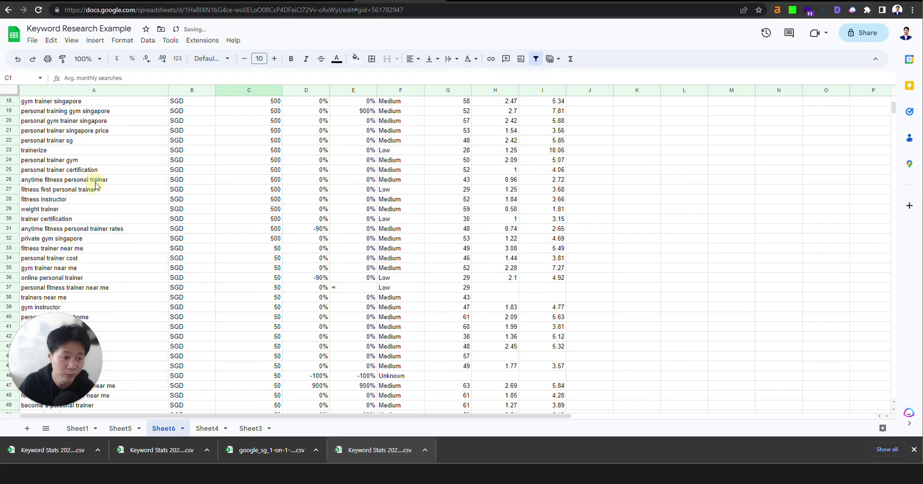
pyautogui.scroll(-2, 104, 202)
pyautogui.click(107, 220)
pyautogui.click(38, 184)
pyautogui.scroll(10, 530, 212)
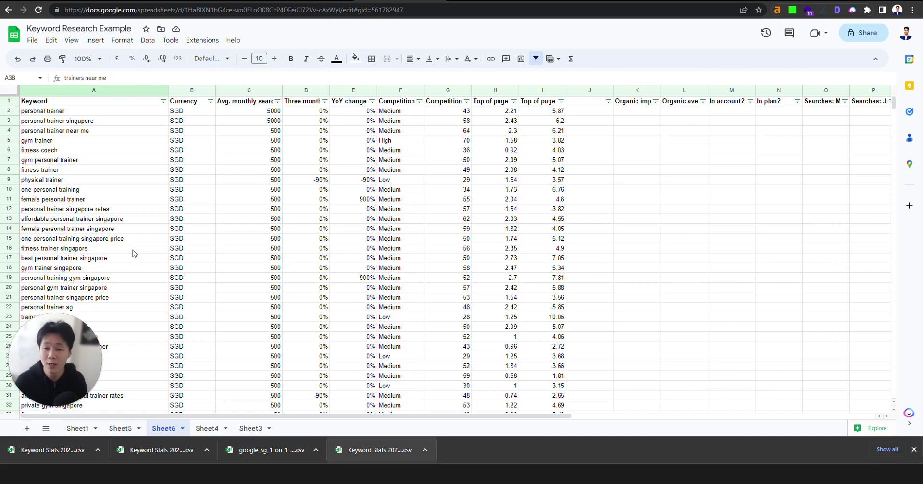
pyautogui.click(644, 1)
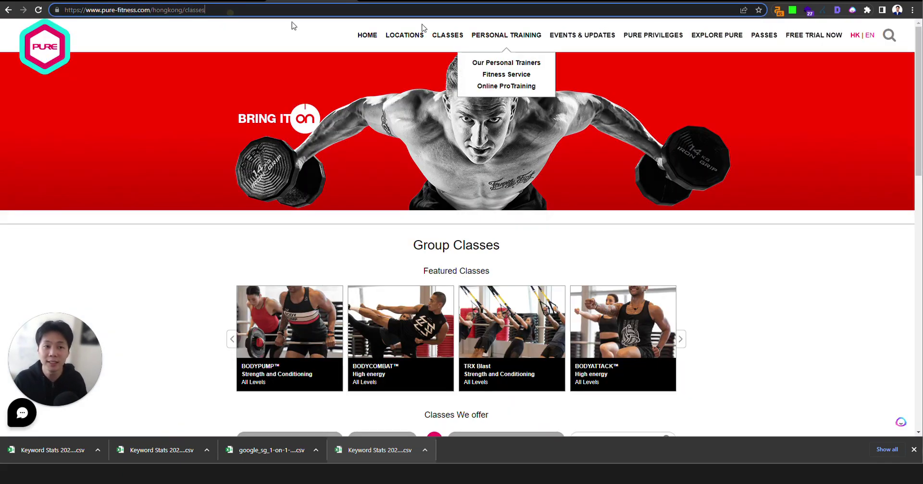
pyautogui.rightClick(60, 52)
pyautogui.click(88, 114)
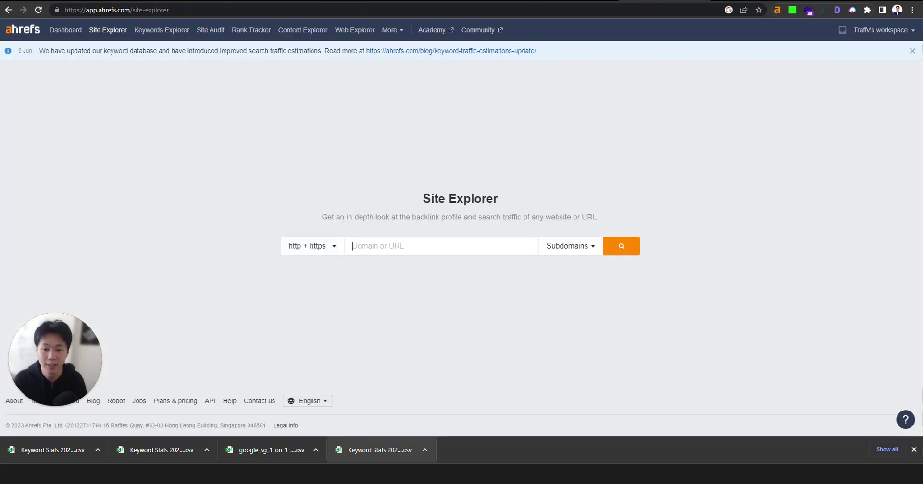
pyautogui.click(433, 247)
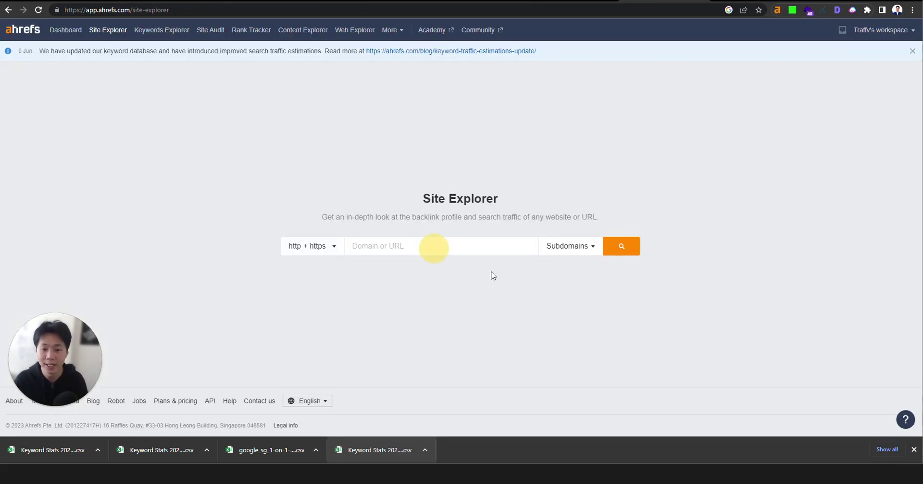
pyautogui.write('https://www.pure-fitness.com/hongkong')
pyautogui.moveTo(448, 246); pyautogui.dragTo(573, 250)
pyautogui.press('BackSpace')
pyautogui.click(617, 247)
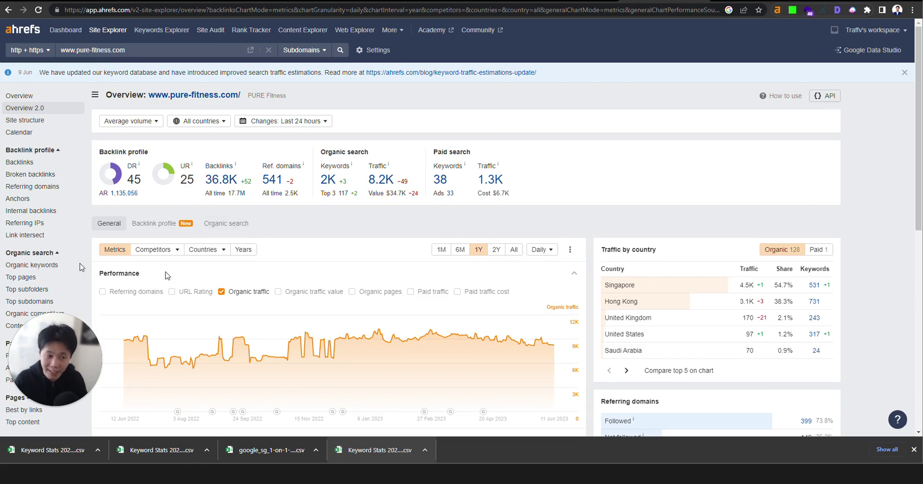
pyautogui.moveTo(47, 350); pyautogui.dragTo(125, 345)
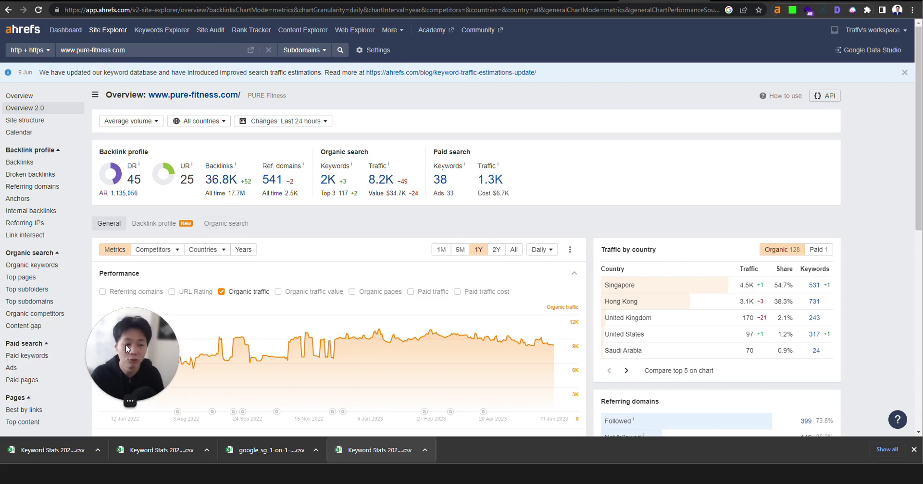
pyautogui.click(34, 313)
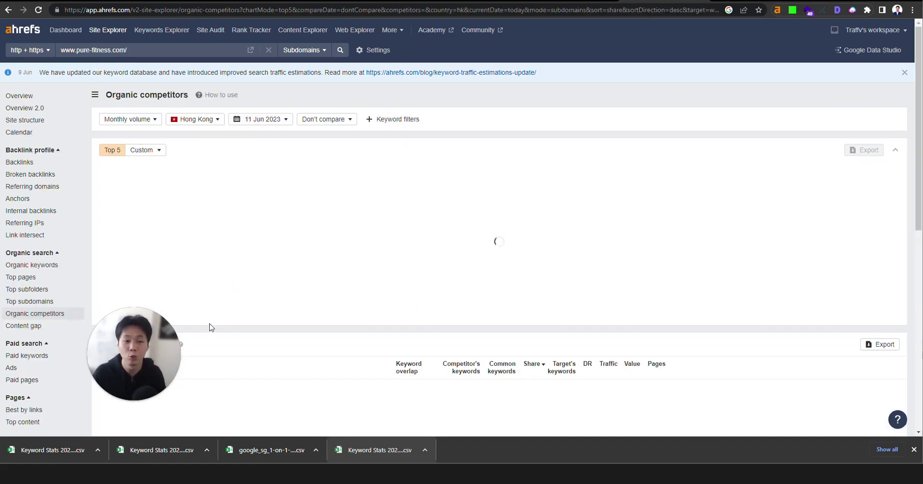
pyautogui.moveTo(140, 352); pyautogui.dragTo(80, 345)
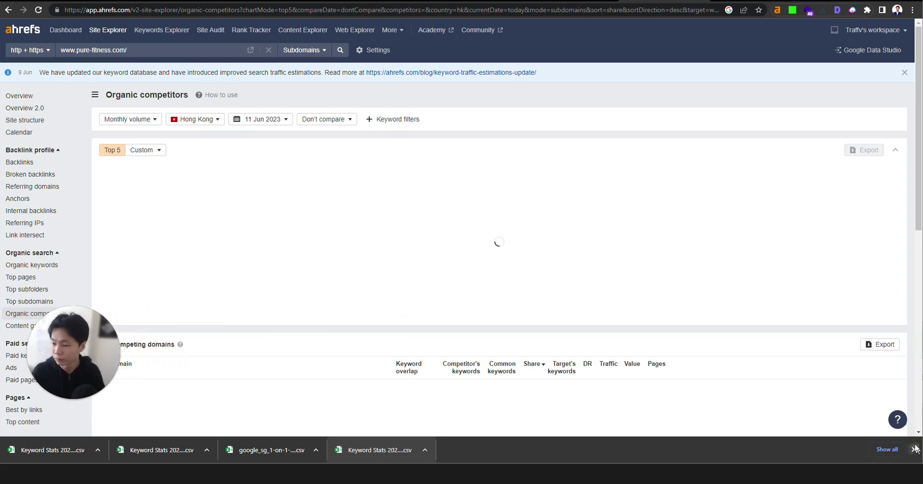
pyautogui.scroll(-6, 416, 217)
pyautogui.scroll(2, 424, 237)
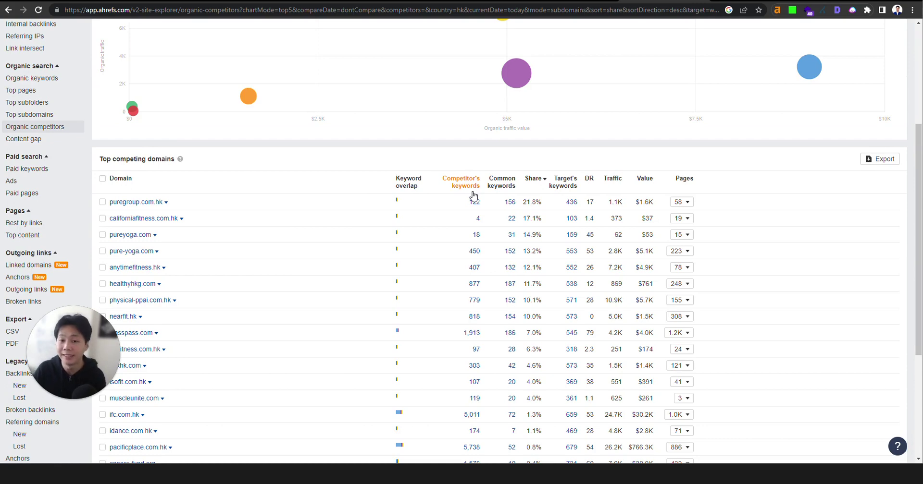
pyautogui.scroll(1, 321, 278)
pyautogui.scroll(3, 321, 278)
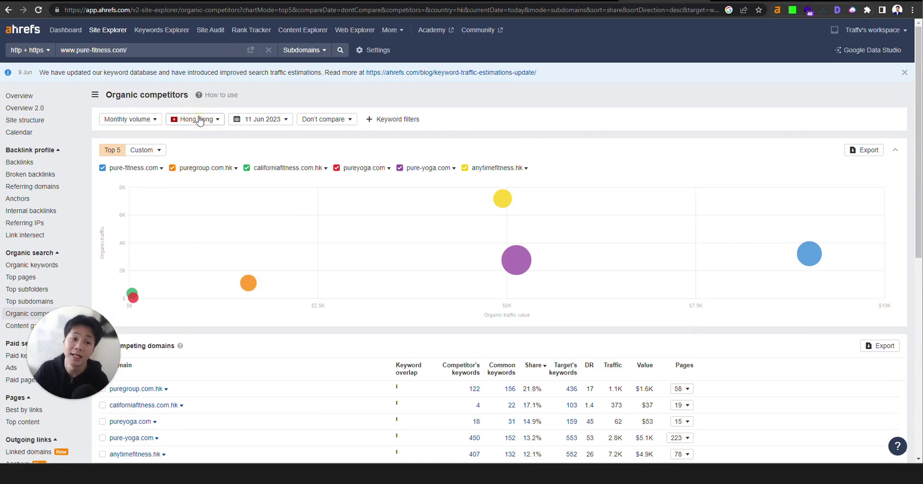
# Show the Organic competitors report for Singapore instead and compare the traffic of the top competing domains.
pyautogui.click(221, 121)
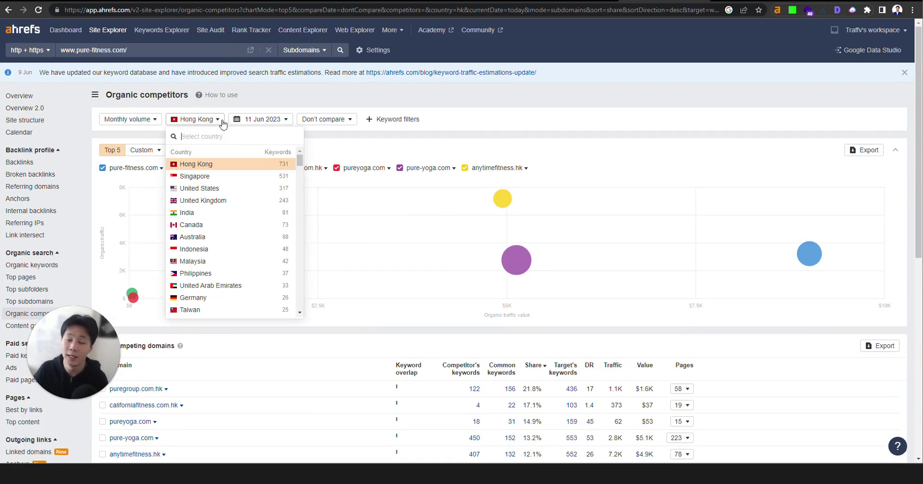
pyautogui.click(233, 179)
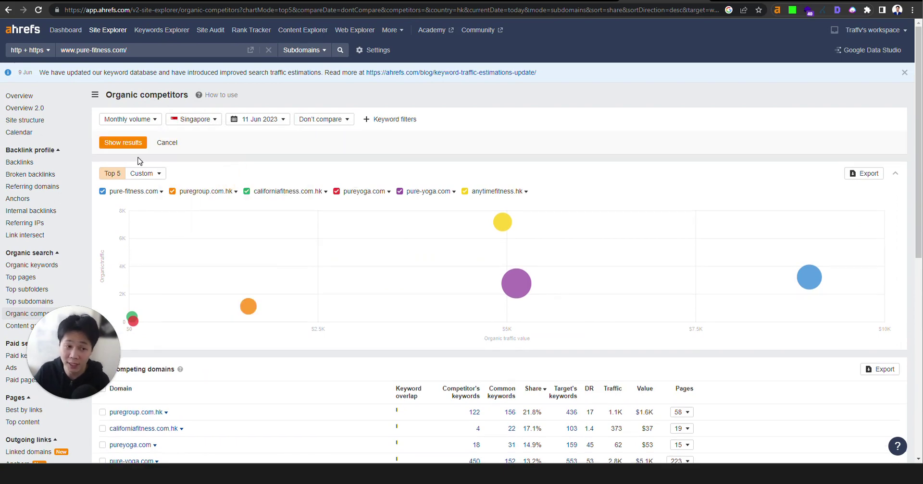
pyautogui.click(124, 145)
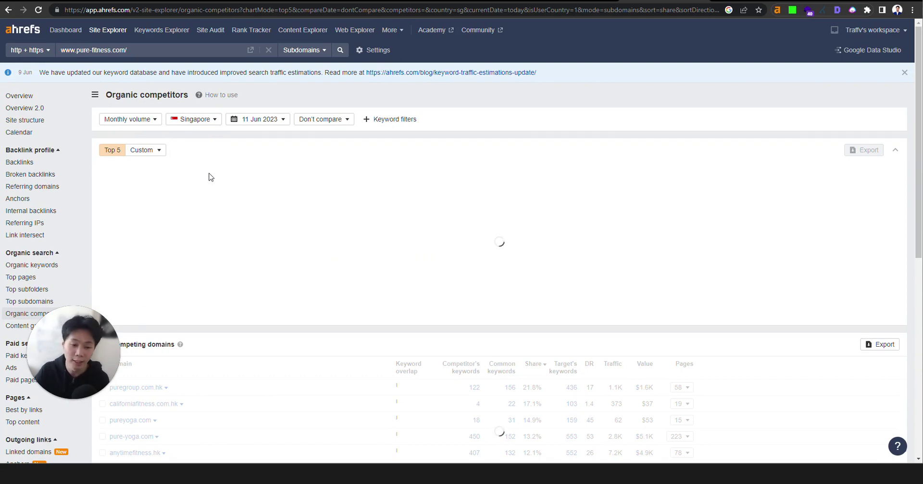
pyautogui.scroll(-3, 308, 303)
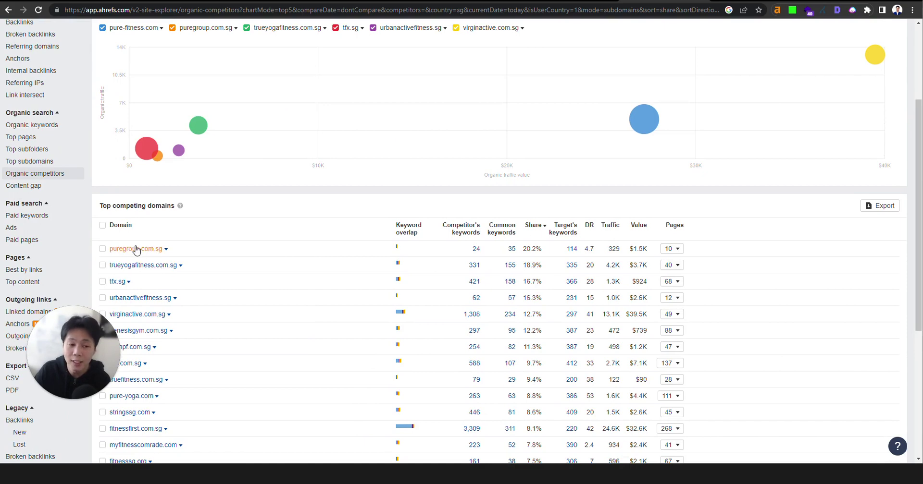
pyautogui.scroll(-2, 105, 183)
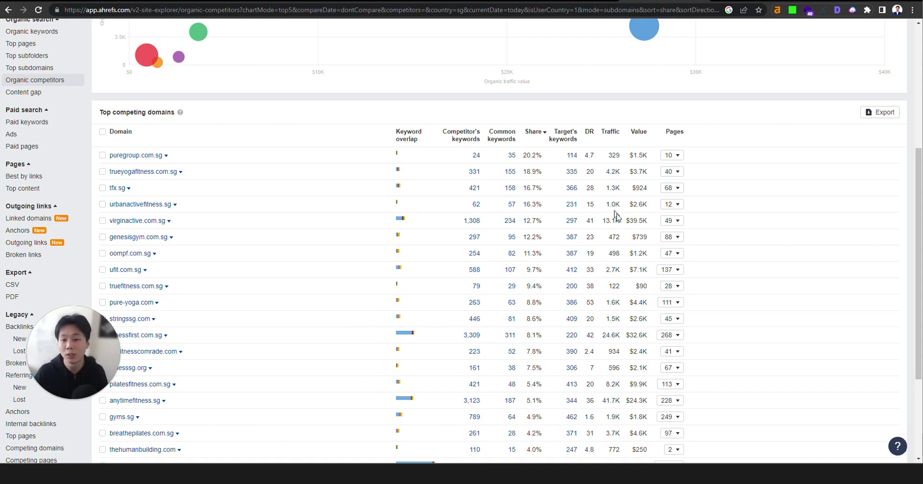
pyautogui.moveTo(625, 223); pyautogui.dragTo(601, 221)
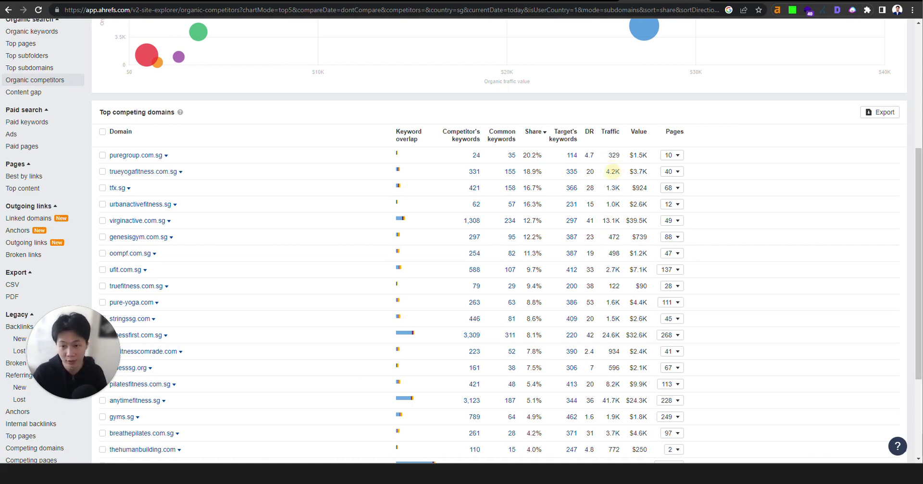
pyautogui.doubleClick(611, 221)
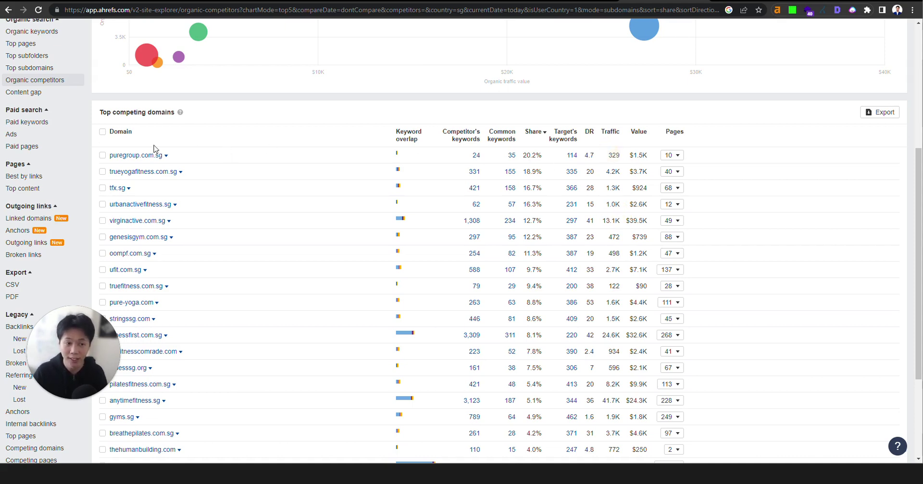
# Open the Organic keywords report of the competing domain puregroup.com.sg in a new browser tab.
pyautogui.moveTo(109, 155); pyautogui.dragTo(173, 160)
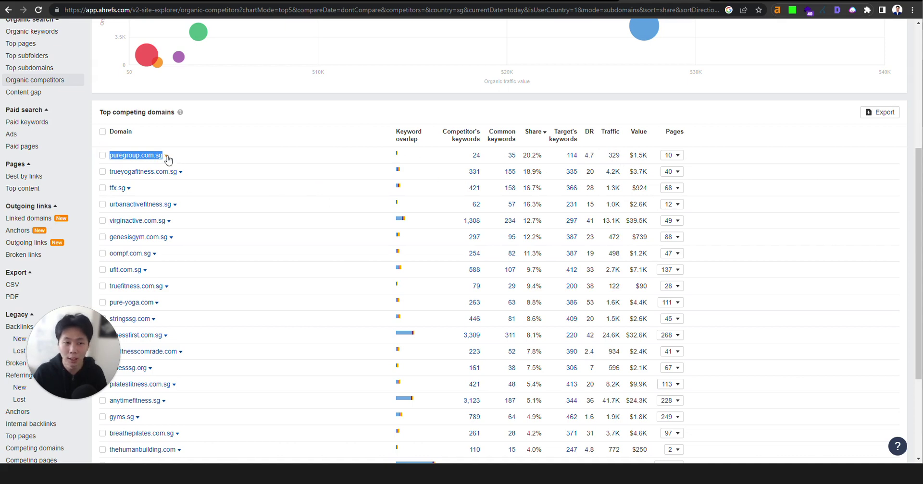
pyautogui.click(166, 156)
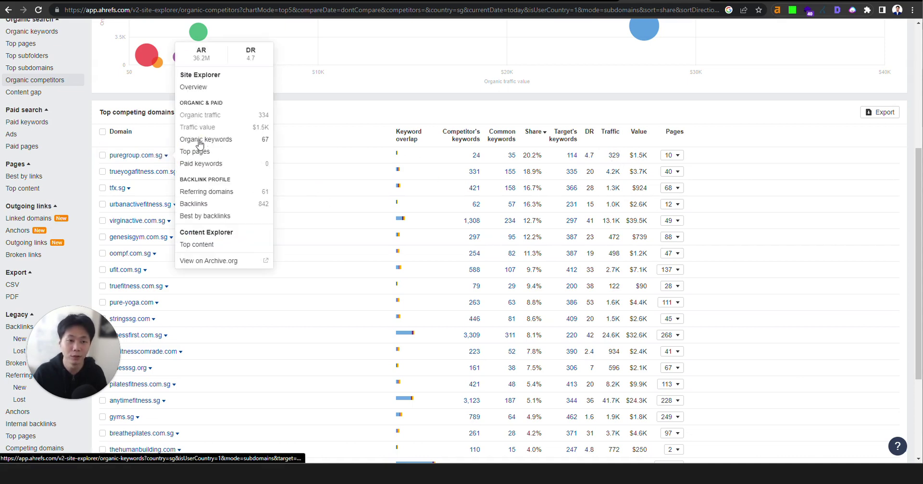
pyautogui.rightClick(200, 144)
pyautogui.click(290, 149)
pyautogui.click(668, 2)
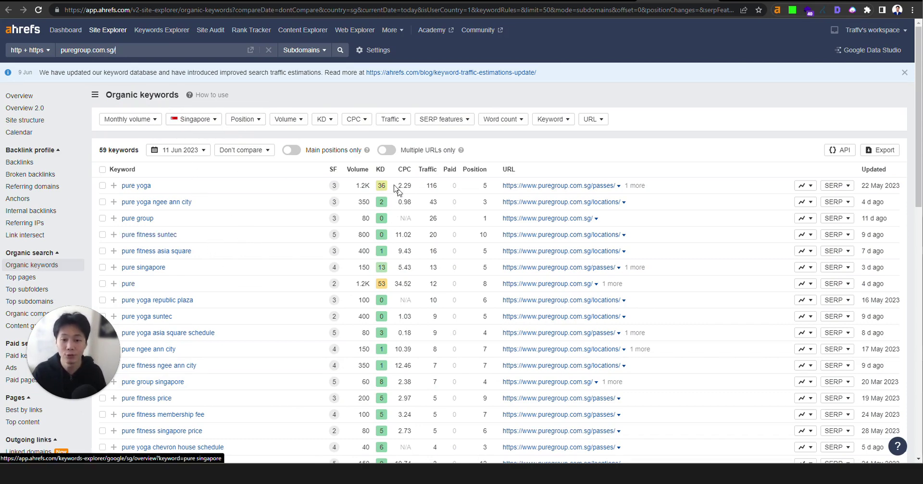
# Examine the organic keywords puregroup.com.sg ranks for, with their volumes and ranking pages.
pyautogui.scroll(-4, 216, 250)
pyautogui.scroll(-3, 201, 271)
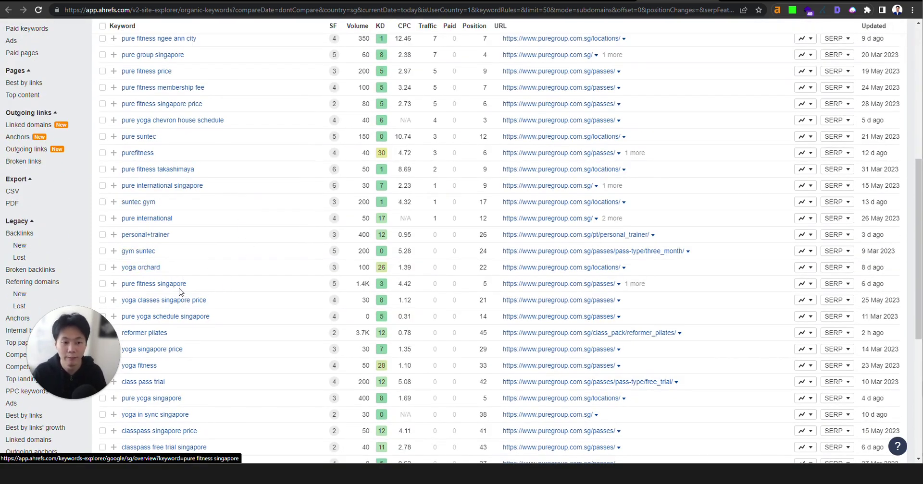
pyautogui.scroll(-2, 180, 284)
pyautogui.scroll(6, 165, 255)
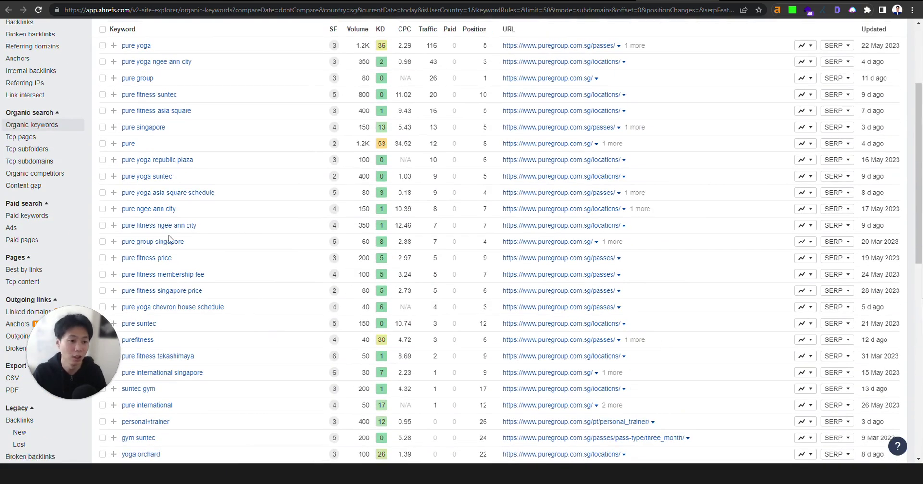
pyautogui.scroll(3, 169, 238)
pyautogui.scroll(-11, 326, 296)
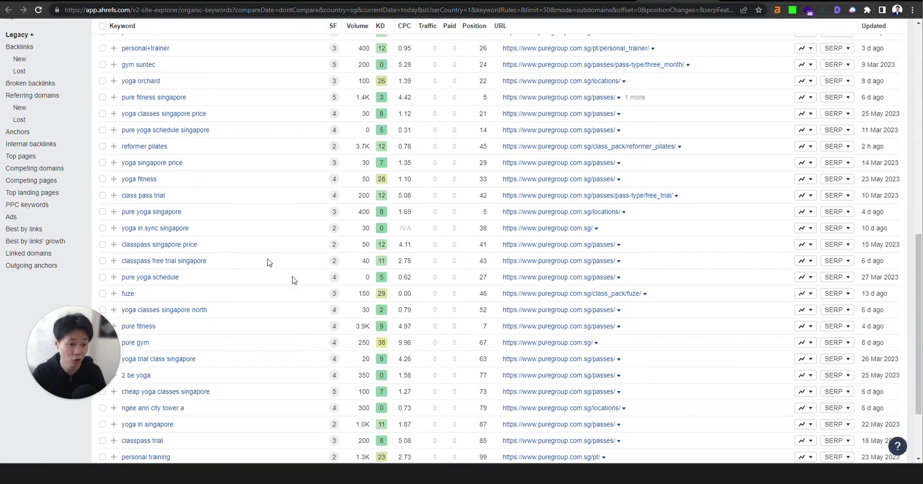
pyautogui.scroll(-2, 292, 278)
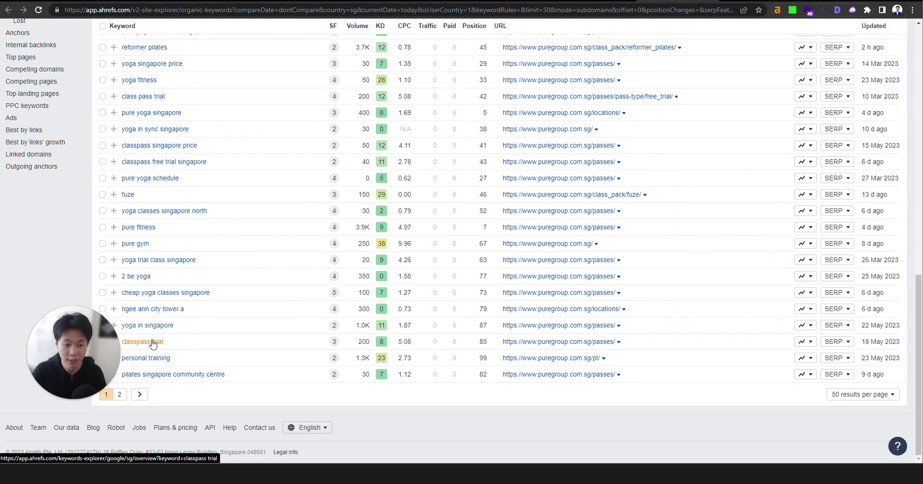
pyautogui.scroll(10, 142, 258)
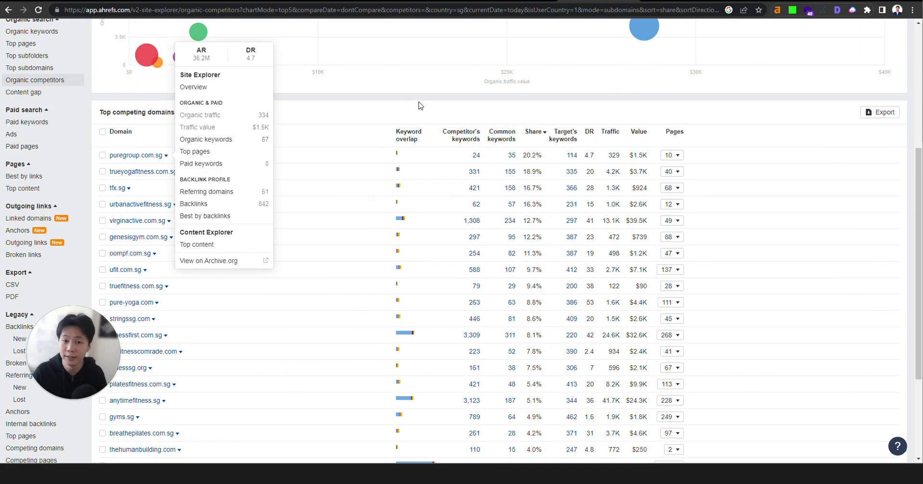
pyautogui.click(421, 106)
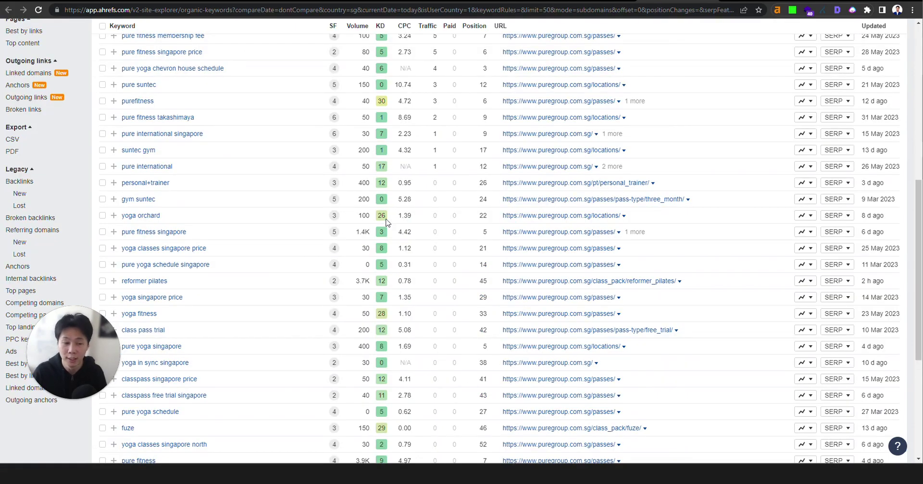
pyautogui.scroll(10, 555, 68)
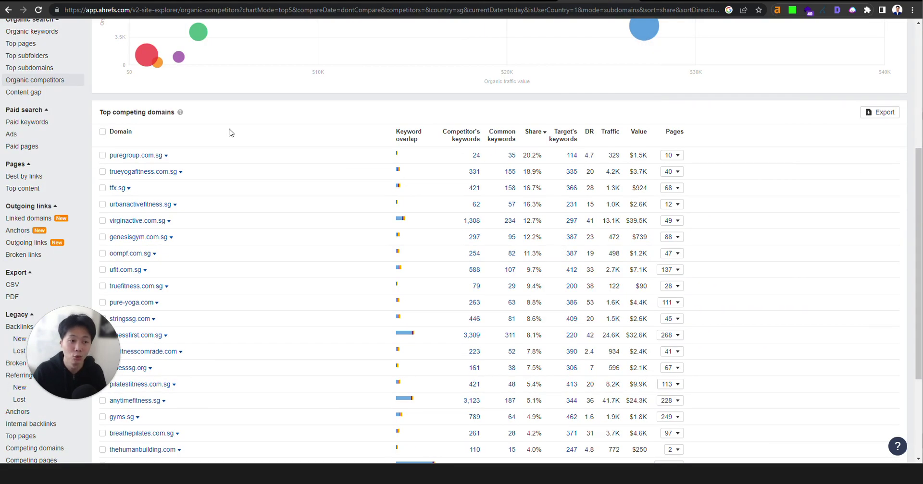
# Open the competing domains puregroup.com.sg, trueyogafitness.com.sg, tfx.sg and urbanactivefitness.sg each in a new browser tab.
pyautogui.rightClick(139, 155)
pyautogui.click(149, 162)
pyautogui.rightClick(142, 173)
pyautogui.click(154, 182)
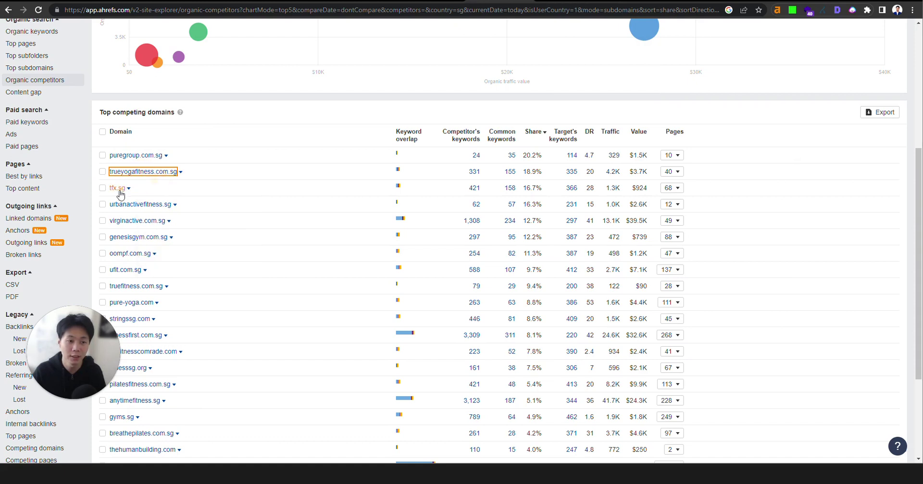
pyautogui.rightClick(119, 191)
pyautogui.click(129, 198)
pyautogui.rightClick(142, 206)
pyautogui.click(152, 214)
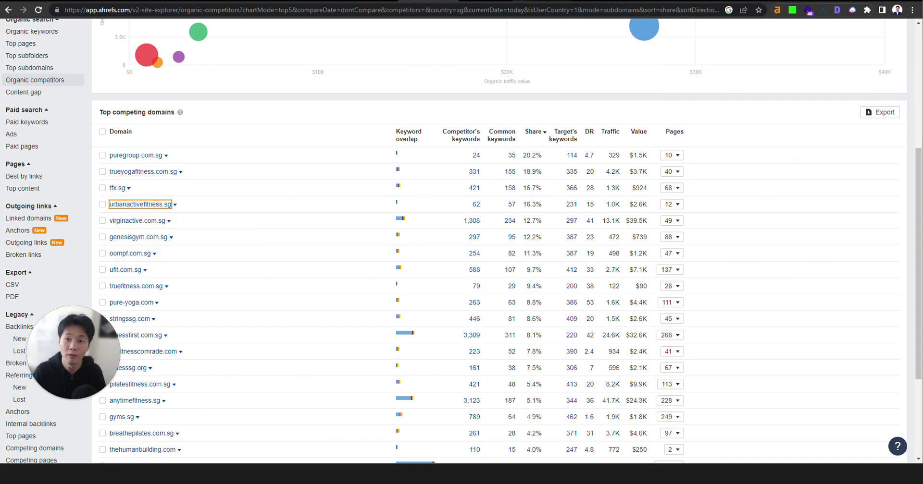
pyautogui.hotkey('ctrl', 'Tab')
pyautogui.click(476, 1)
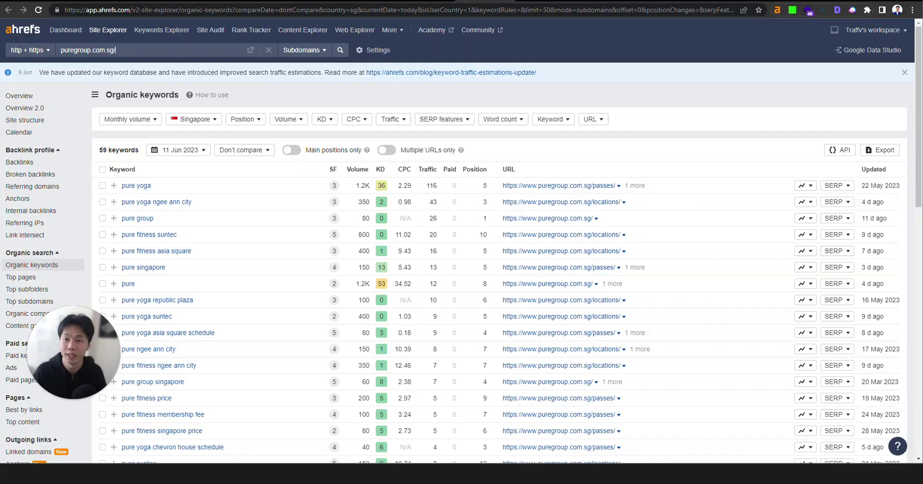
pyautogui.click(421, 1)
pyautogui.click(475, 1)
pyautogui.click(504, 0)
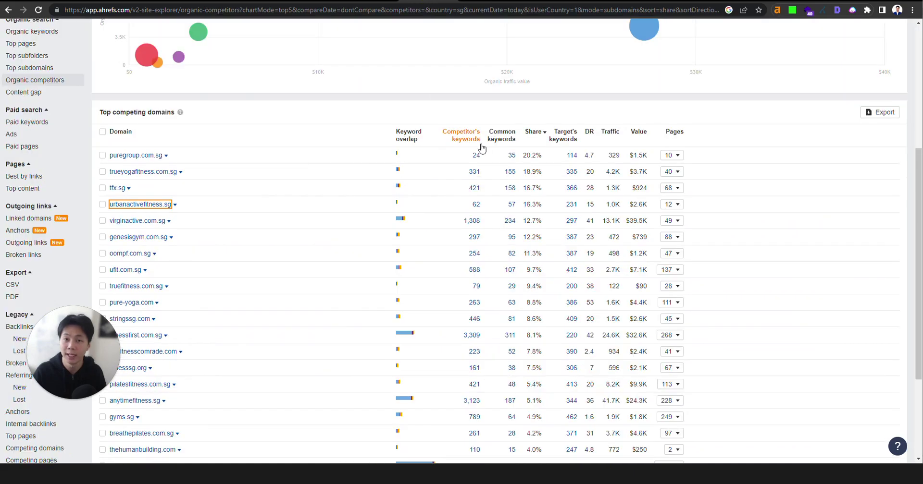
pyautogui.scroll(4, 67, 192)
pyautogui.scroll(-1, 63, 216)
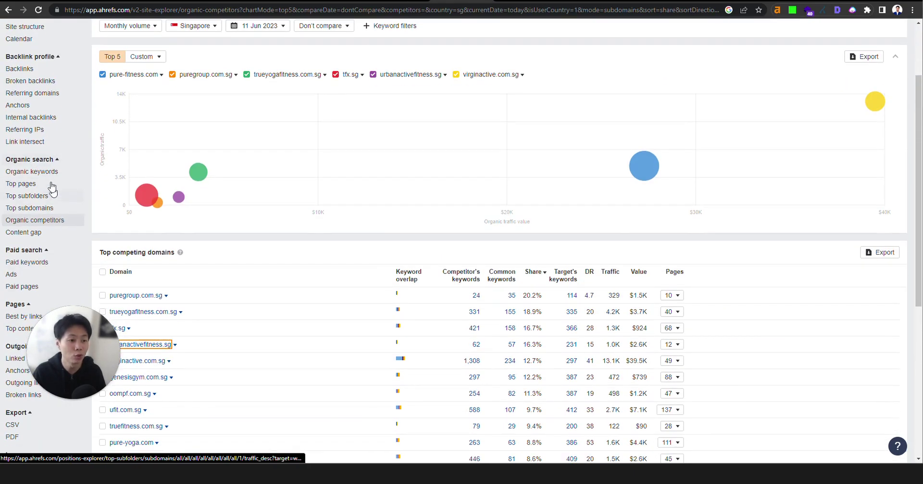
pyautogui.click(40, 234)
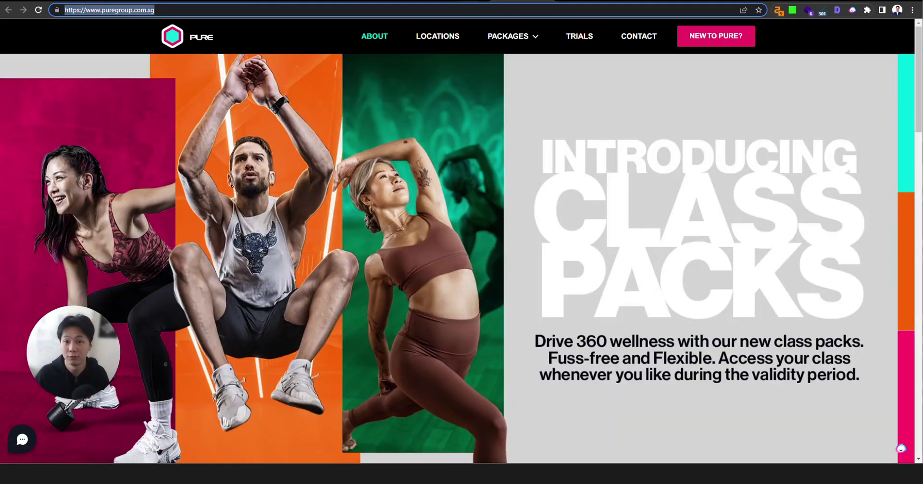
pyautogui.hotkey('alt', 'Tab')
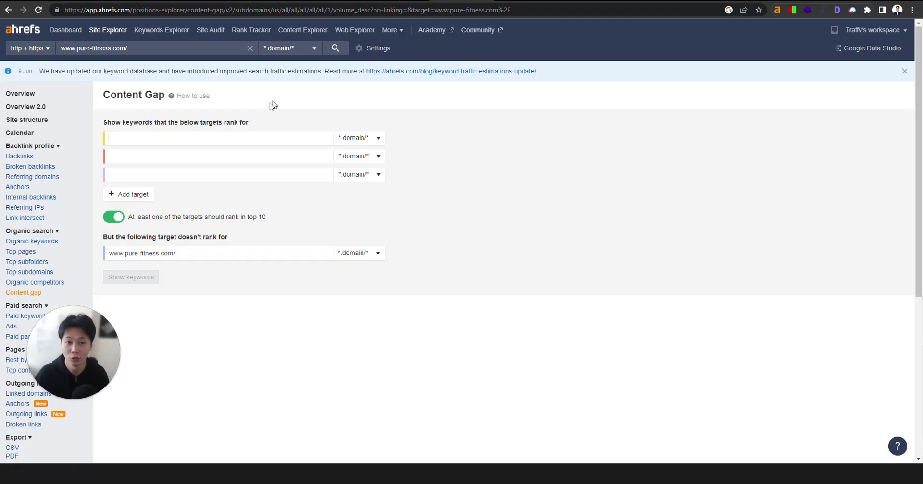
pyautogui.write('https://www.puregroup.com.sg/')
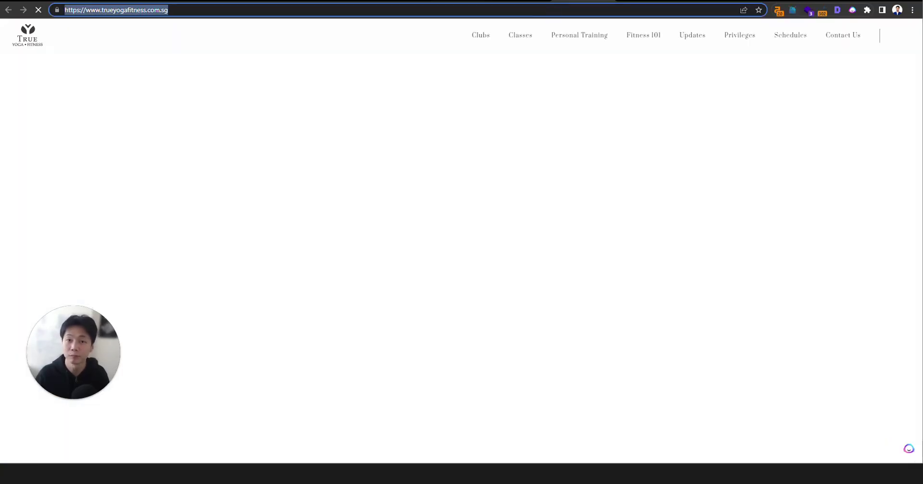
pyautogui.hotkey('alt', 'Tab')
pyautogui.click(180, 157)
pyautogui.write('https://www.trueyogafitness.com.sg/')
pyautogui.click(635, 1)
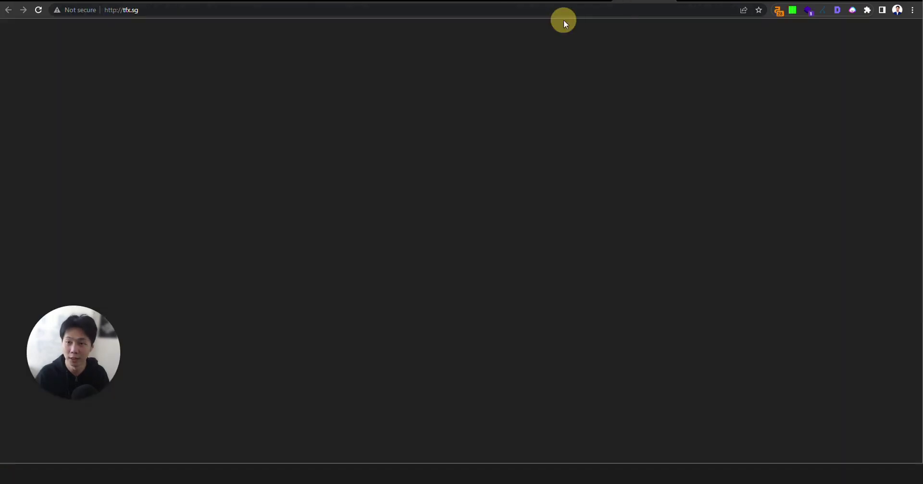
pyautogui.click(564, 13)
pyautogui.click(445, 0)
pyautogui.click(162, 175)
pyautogui.hotkey('ctrl', 'v')
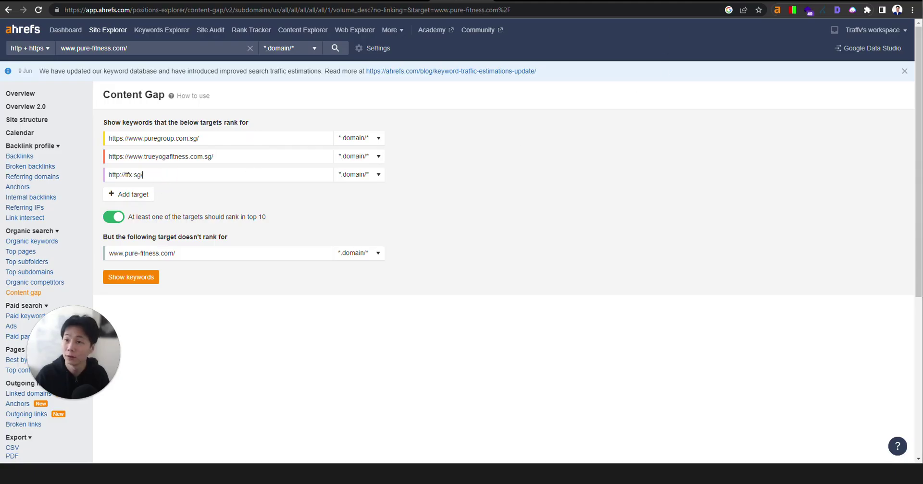
pyautogui.click(696, 1)
pyautogui.click(683, 13)
pyautogui.hotkey('ctrl', 'c')
pyautogui.click(514, 0)
pyautogui.click(447, 1)
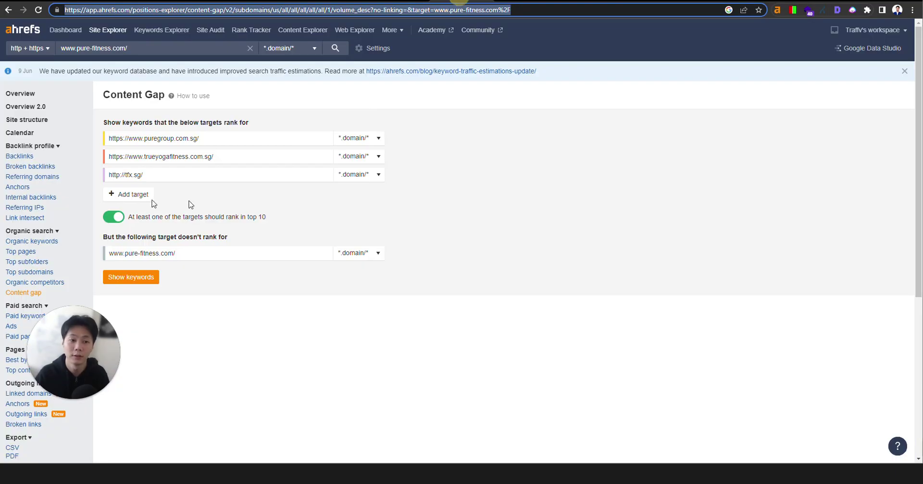
pyautogui.click(127, 195)
pyautogui.click(171, 192)
pyautogui.hotkey('ctrl', 'v')
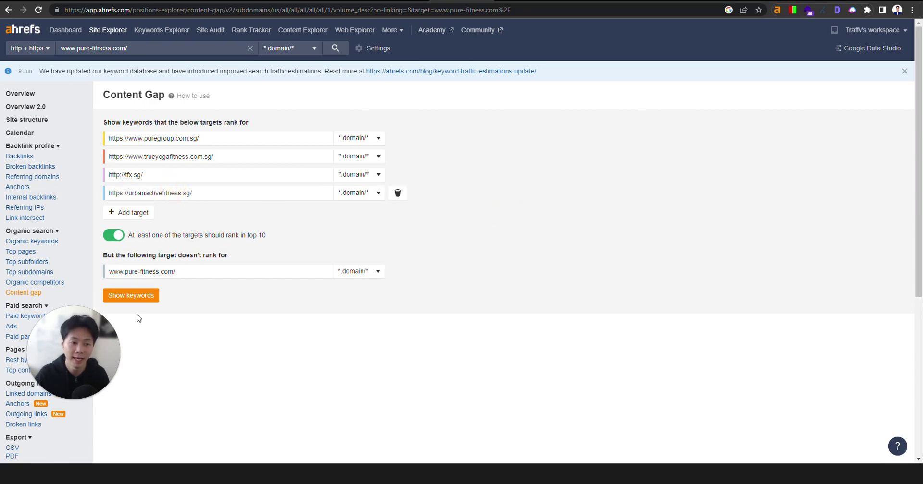
pyautogui.click(139, 294)
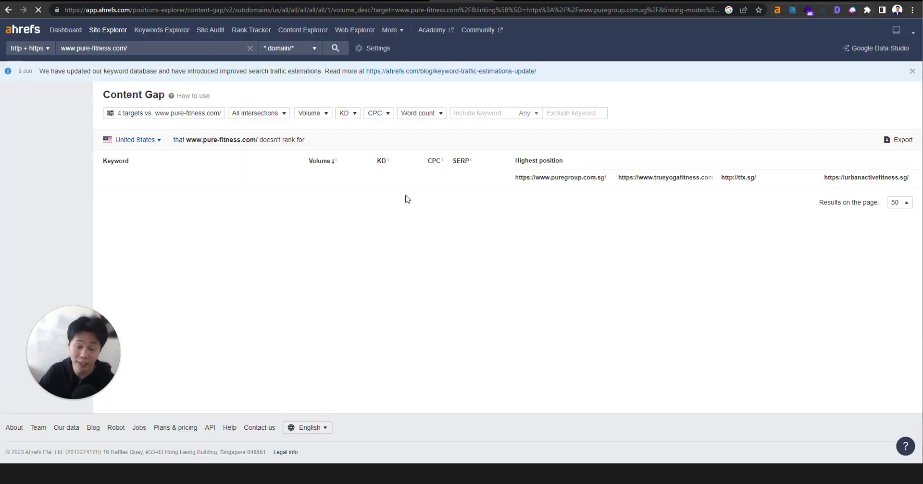
pyautogui.scroll(-2, 406, 199)
pyautogui.scroll(2, 179, 121)
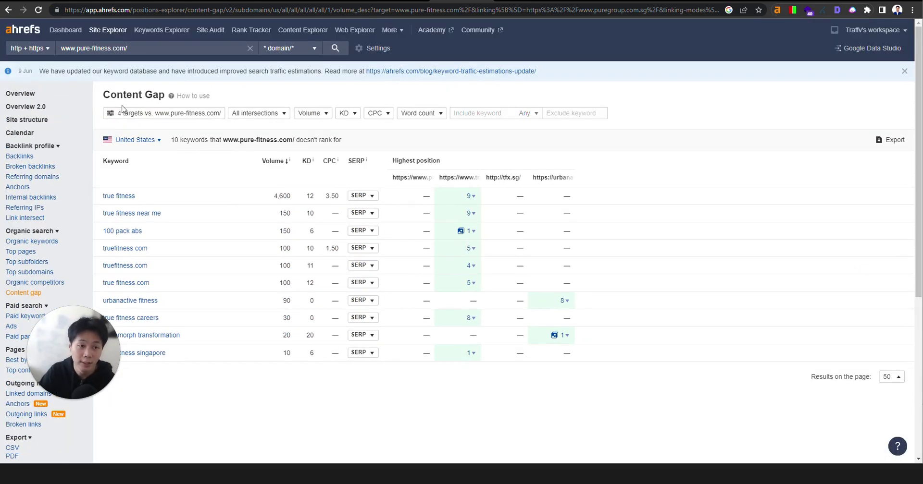
pyautogui.click(156, 141)
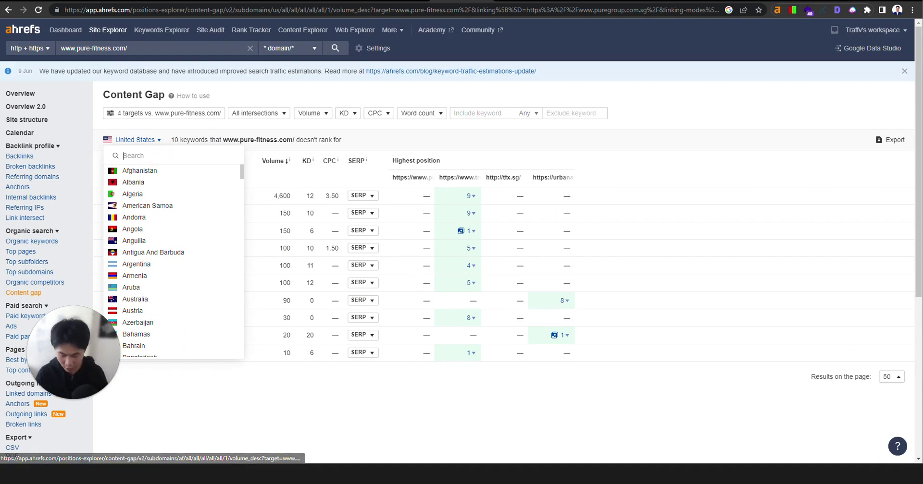
pyautogui.write('sing')
pyautogui.click(133, 171)
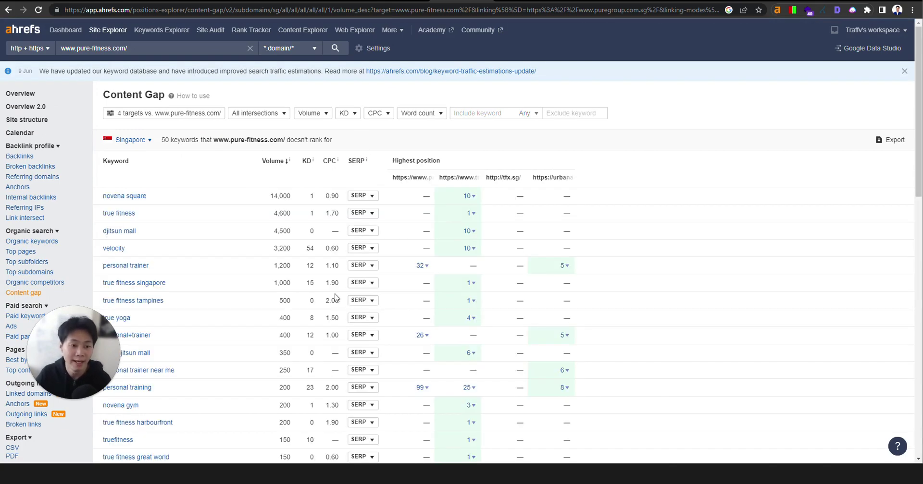
# Examine the highest-volume content gap keywords for brand names and irrelevant terms.
pyautogui.scroll(-4, 335, 298)
pyautogui.scroll(3, 115, 97)
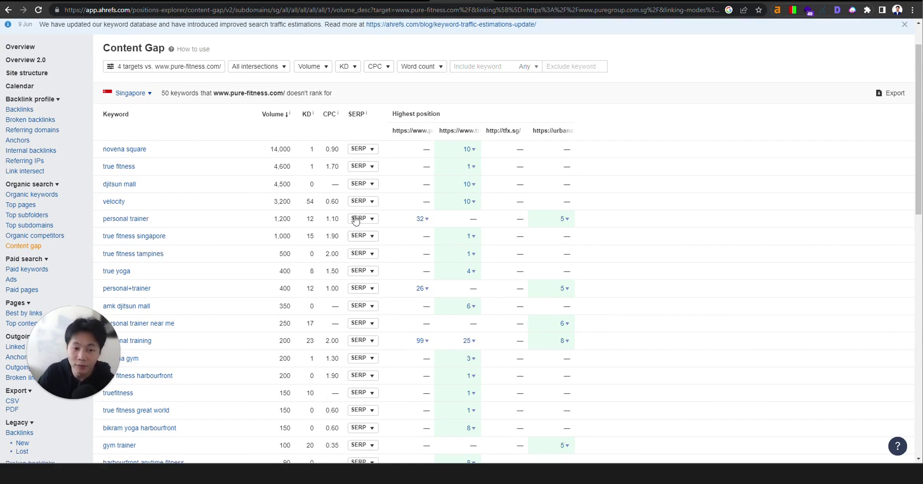
pyautogui.scroll(-3, 363, 226)
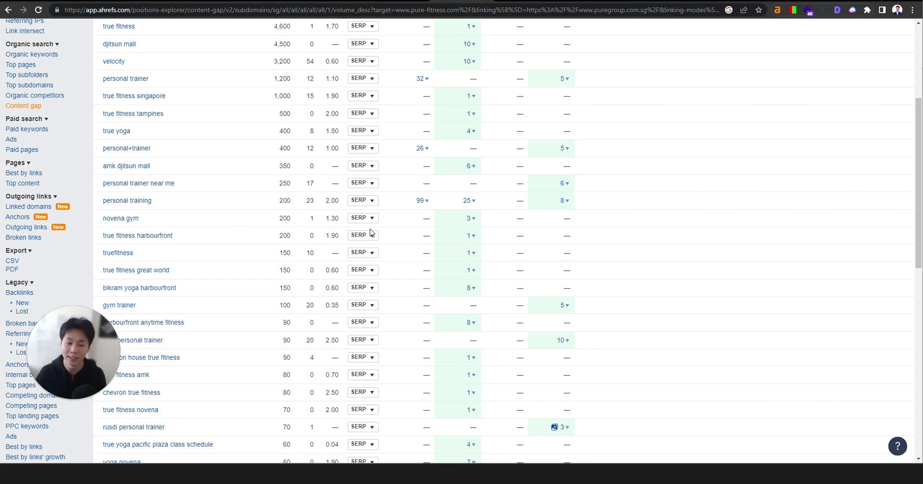
pyautogui.scroll(3, 204, 260)
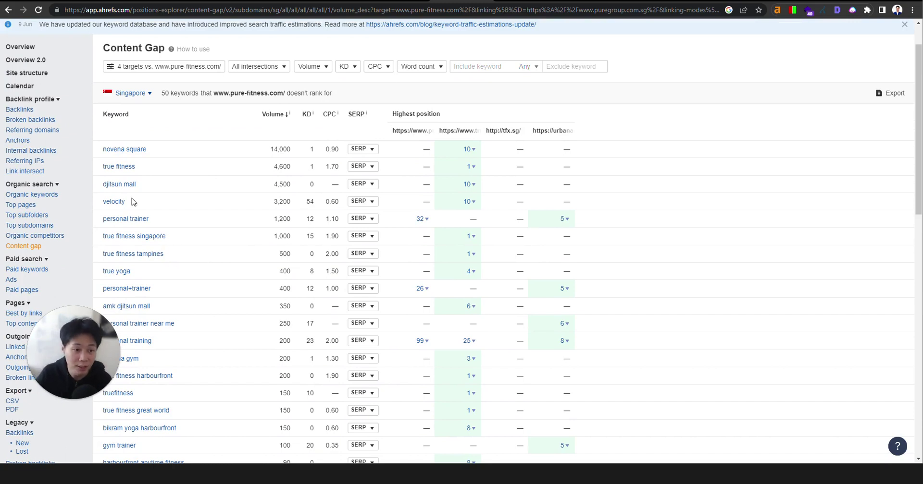
pyautogui.moveTo(102, 185); pyautogui.dragTo(137, 203)
pyautogui.moveTo(100, 168); pyautogui.dragTo(148, 168)
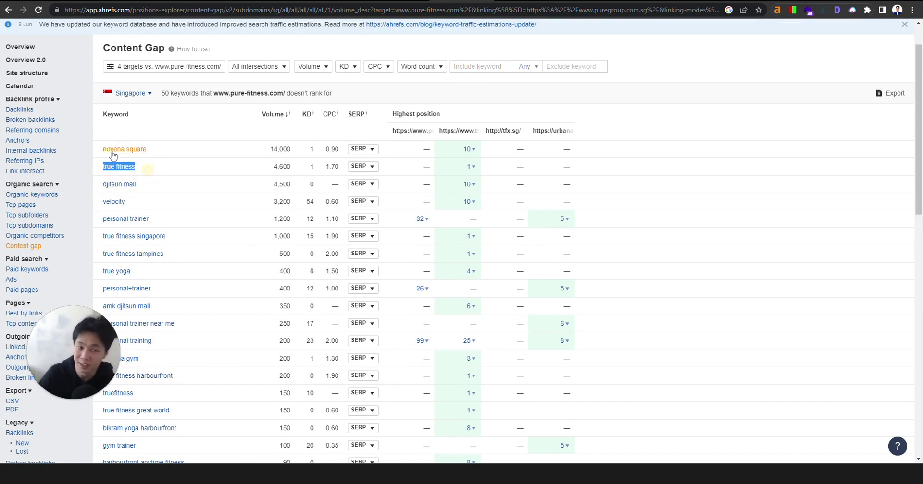
pyautogui.click(100, 152)
pyautogui.moveTo(100, 152); pyautogui.dragTo(150, 154)
pyautogui.click(155, 153)
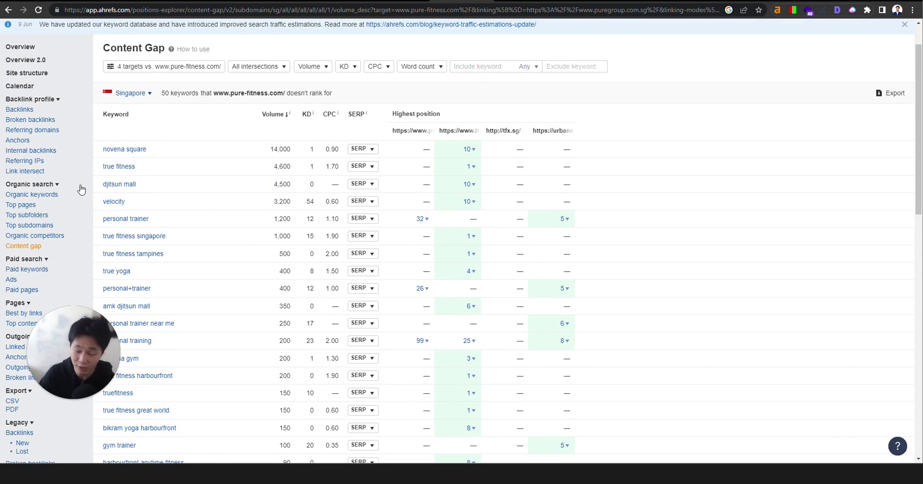
# Look through the lower-volume content gap keywords for relevant terms such as those about personal trainers.
pyautogui.scroll(-7, 158, 224)
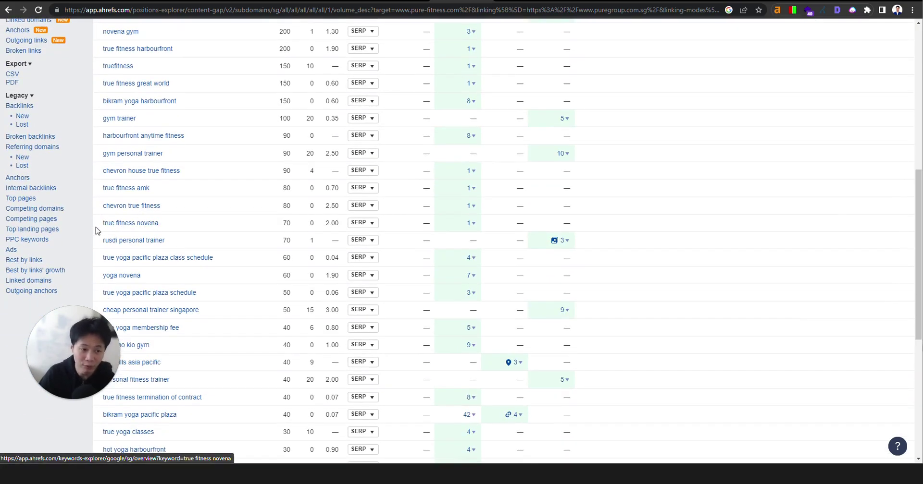
pyautogui.scroll(-1, 101, 230)
pyautogui.scroll(-3, 98, 234)
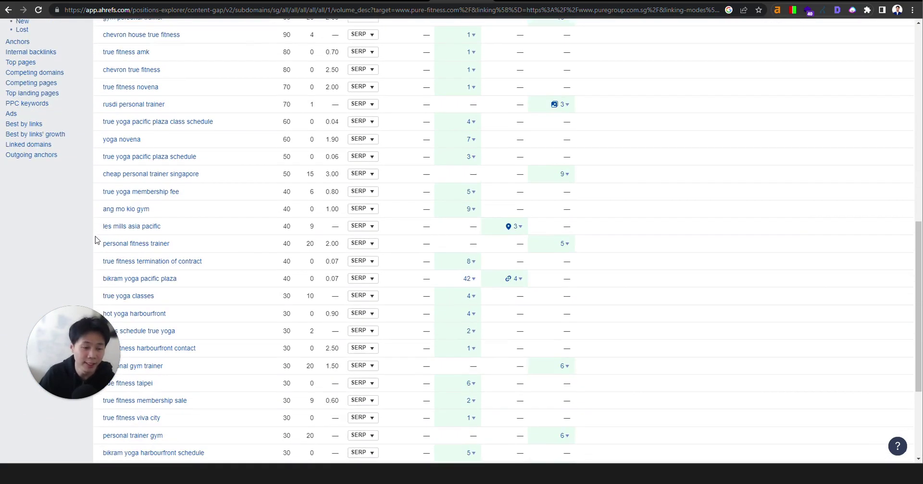
pyautogui.moveTo(102, 198); pyautogui.dragTo(185, 191)
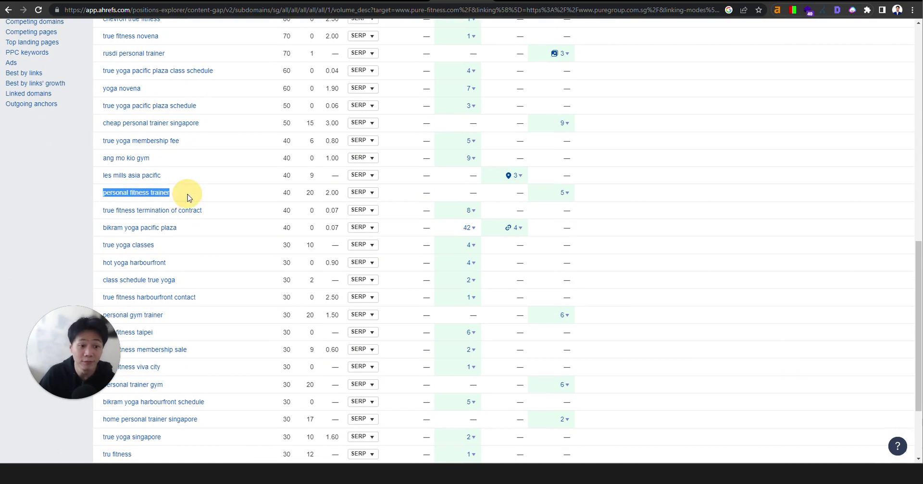
pyautogui.scroll(-1, 105, 241)
pyautogui.scroll(-1, 107, 217)
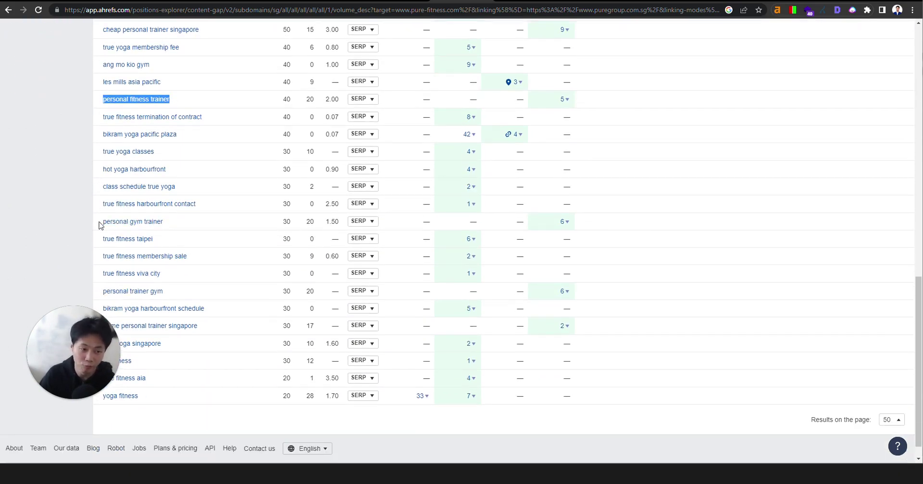
pyautogui.moveTo(103, 221); pyautogui.dragTo(185, 225)
pyautogui.click(193, 221)
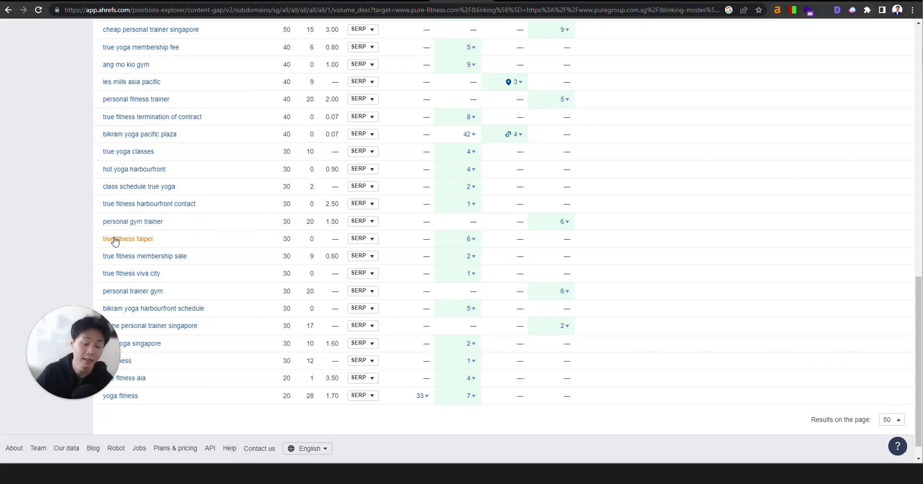
pyautogui.scroll(-1, 179, 190)
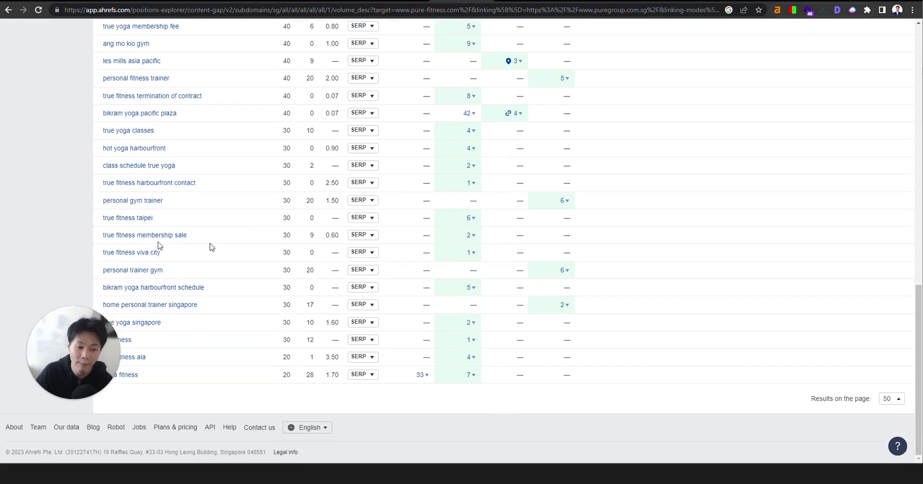
# Export the Singapore content gap keywords as a CSV file.
pyautogui.scroll(20, 209, 247)
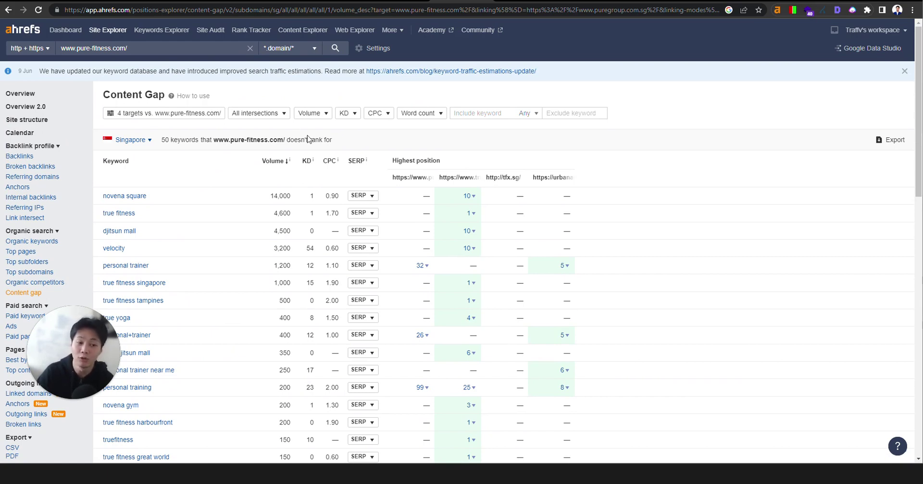
pyautogui.click(890, 139)
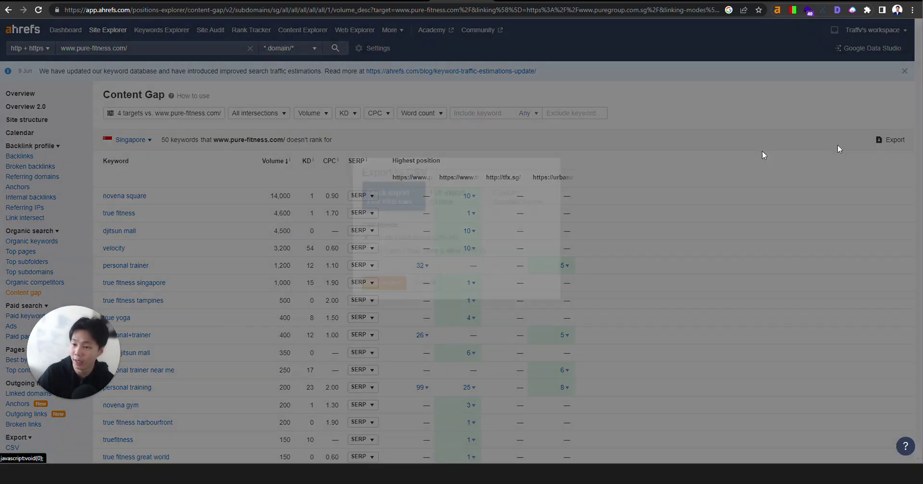
pyautogui.click(384, 295)
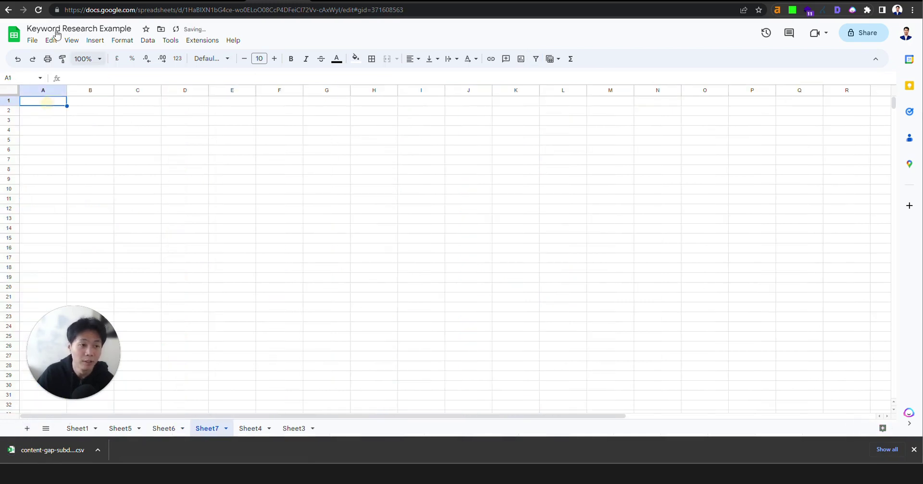
pyautogui.click(32, 40)
pyautogui.click(48, 101)
pyautogui.click(439, 300)
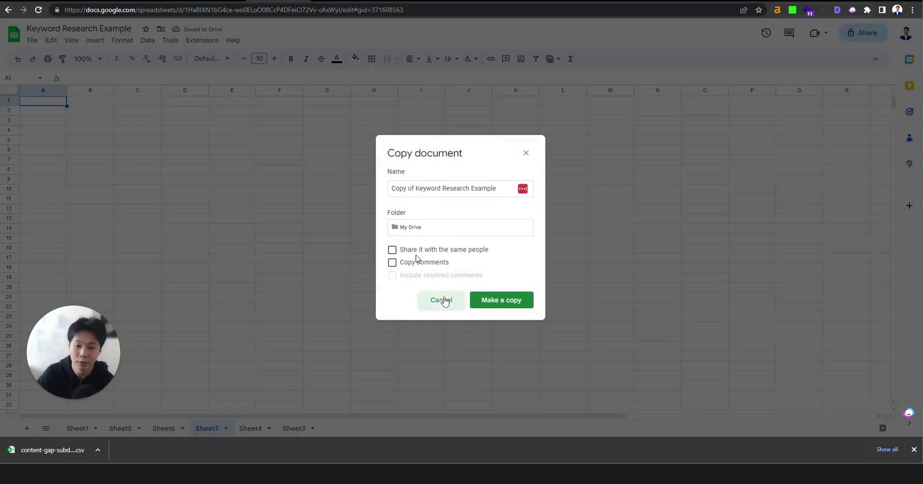
# In Google Sheets, upload content-gap-subdomains-SG-11-Jun-2023_06-25-40.csv to the Keyword Research Example spreadsheet and import it by appending to the empty Sheet7.
pyautogui.click(32, 41)
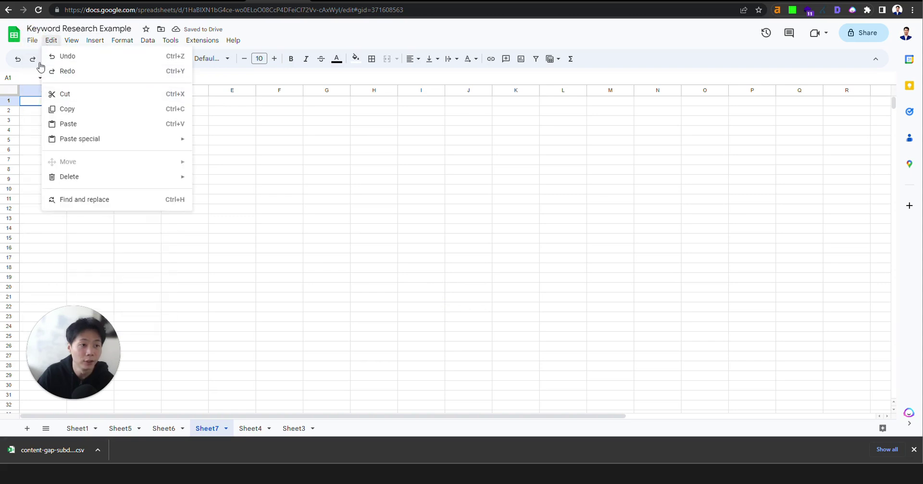
pyautogui.click(49, 84)
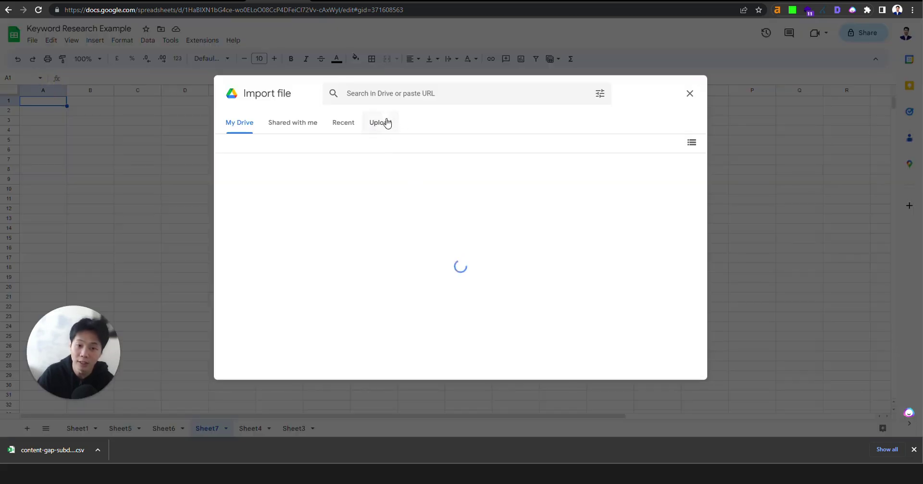
pyautogui.click(383, 123)
pyautogui.moveTo(79, 449); pyautogui.dragTo(340, 222)
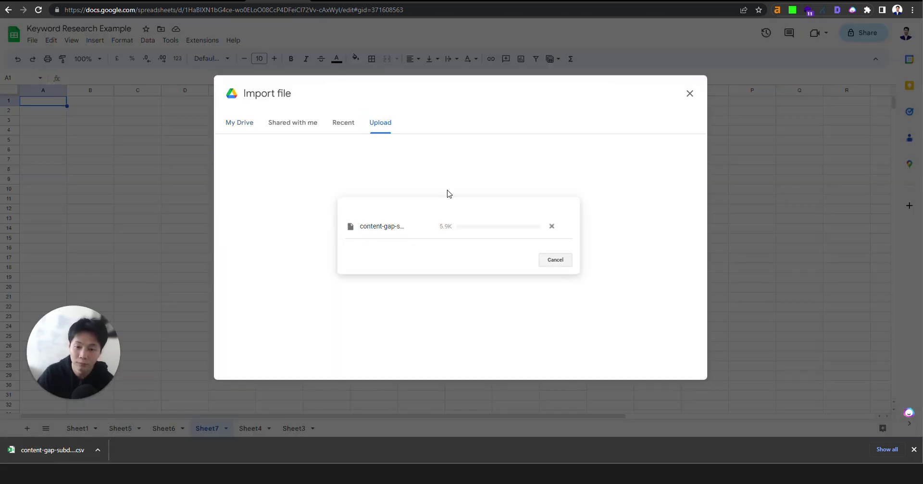
pyautogui.click(407, 232)
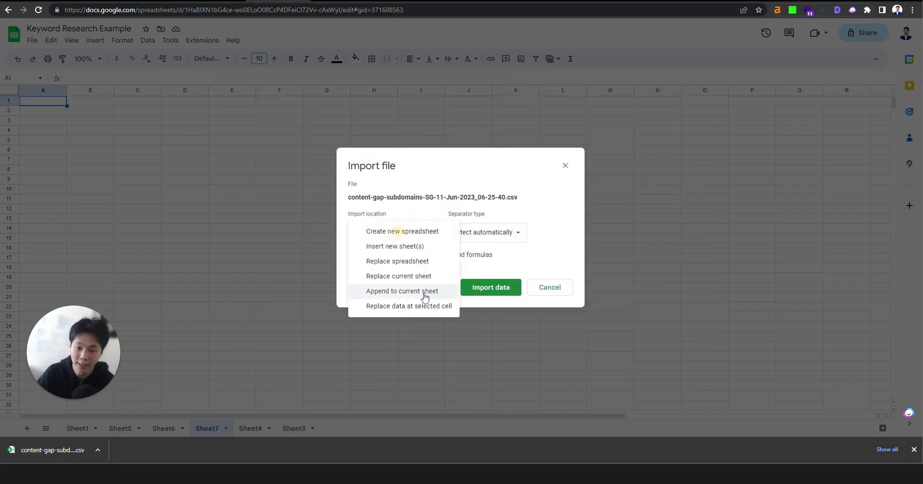
pyautogui.click(416, 291)
pyautogui.click(494, 287)
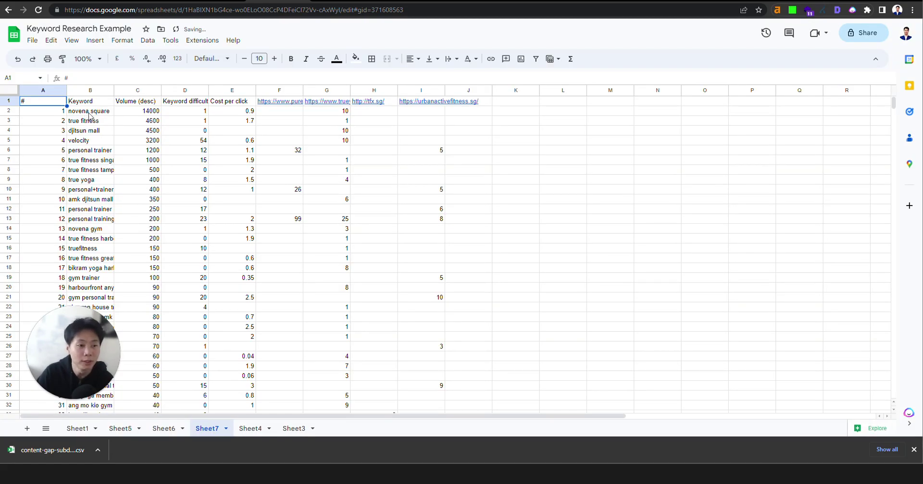
# Look over the imported keyword rows and fit the width of the Keyword column to its contents.
pyautogui.click(60, 120)
pyautogui.click(123, 112)
pyautogui.click(103, 122)
pyautogui.scroll(-3, 260, 250)
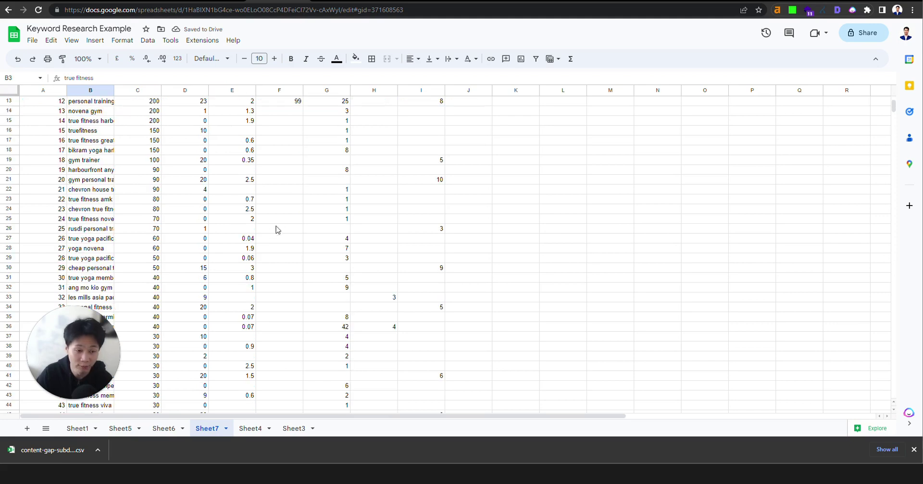
pyautogui.scroll(3, 260, 250)
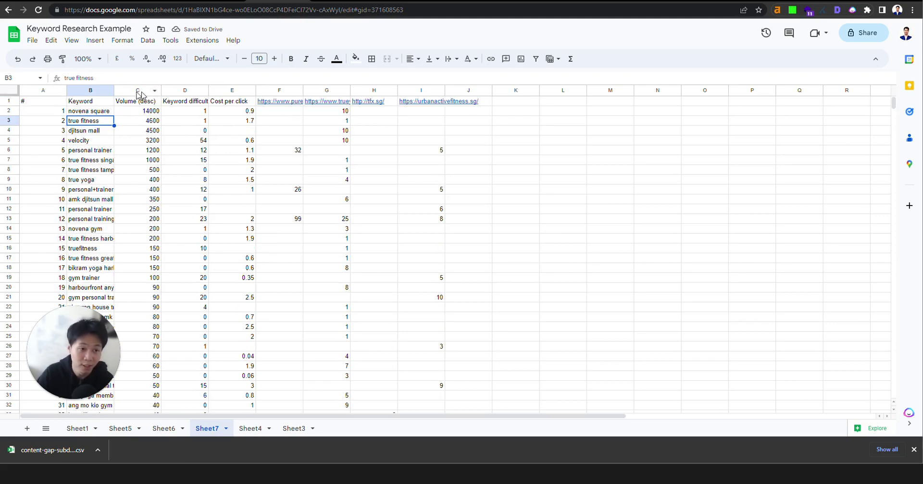
pyautogui.doubleClick(114, 91)
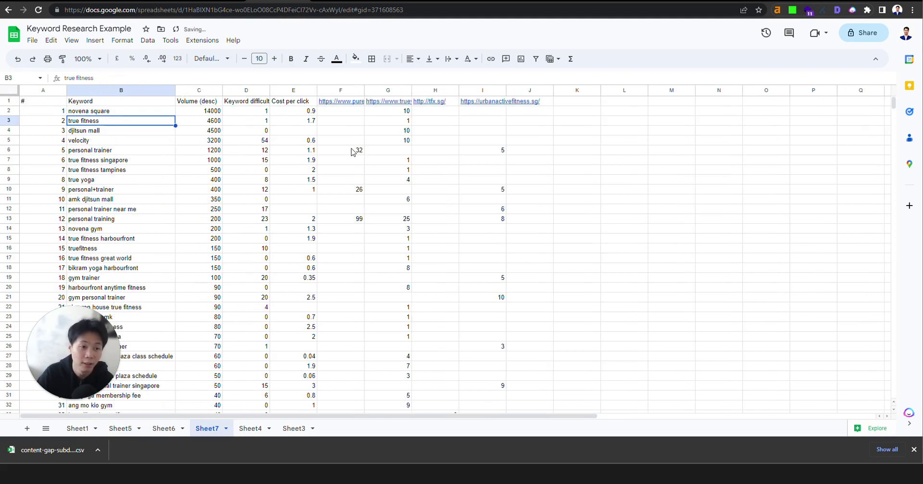
pyautogui.click(354, 150)
pyautogui.moveTo(124, 111); pyautogui.dragTo(124, 179)
pyautogui.click(289, 213)
pyautogui.moveTo(110, 114); pyautogui.dragTo(105, 230)
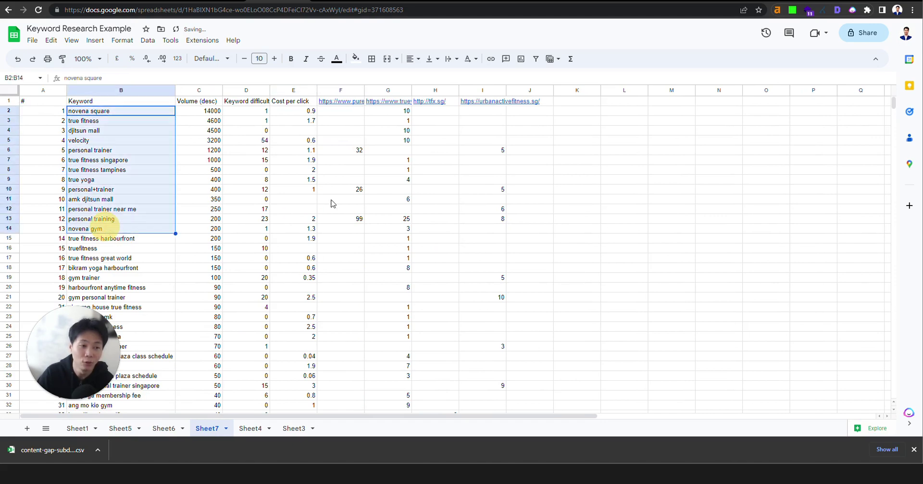
pyautogui.click(332, 198)
pyautogui.click(112, 114)
# Insert a tick box in cell J1 of Sheet7 and copy it down column J to row 25.
pyautogui.click(531, 91)
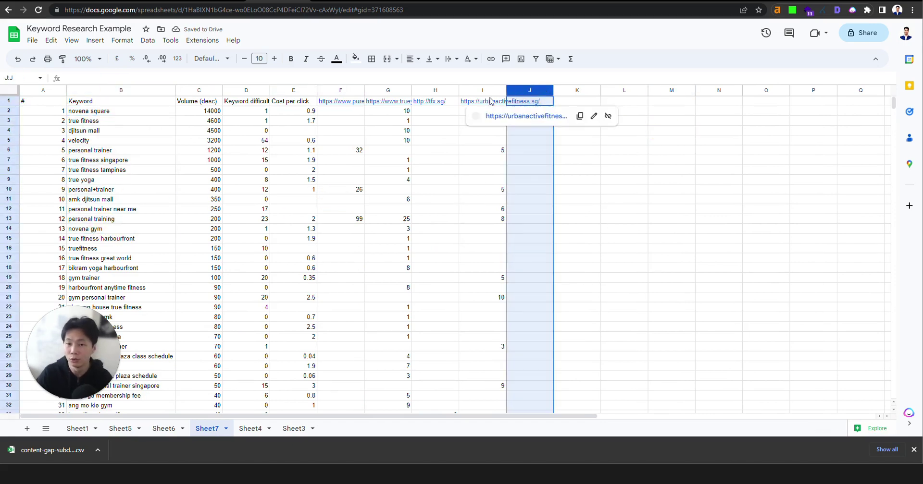
pyautogui.click(525, 101)
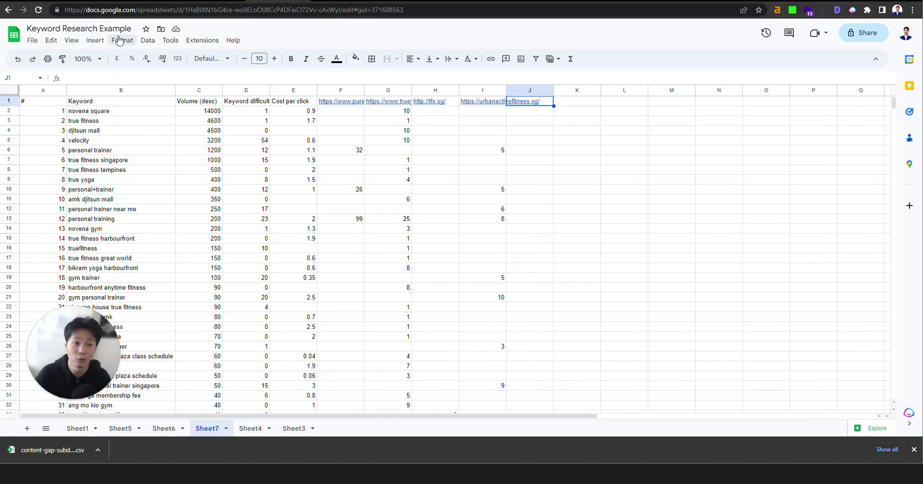
pyautogui.click(95, 40)
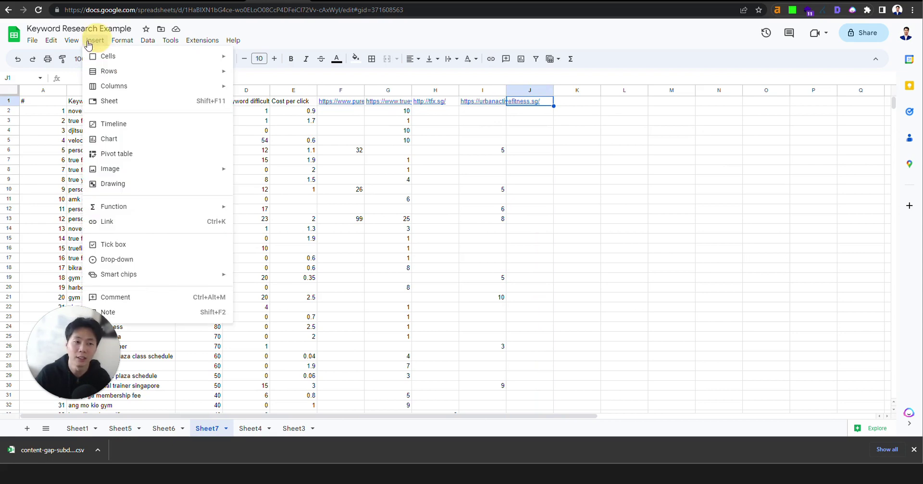
pyautogui.click(141, 244)
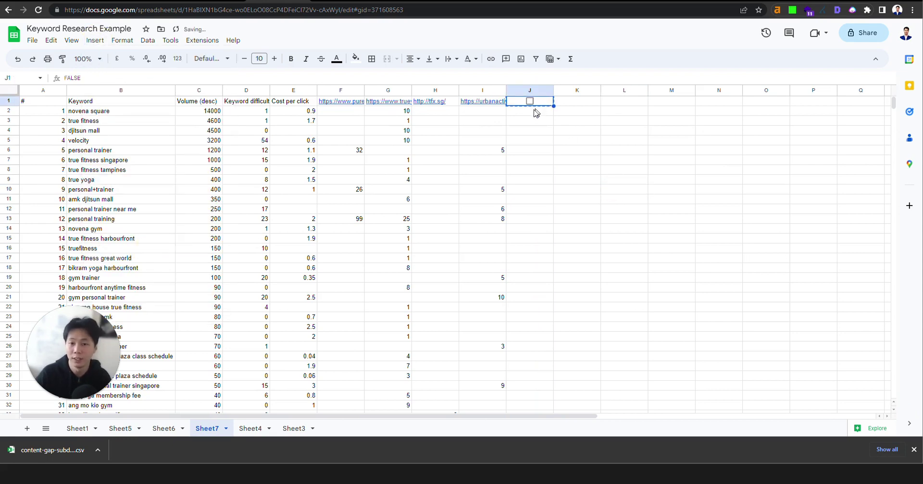
pyautogui.moveTo(534, 111); pyautogui.dragTo(535, 121)
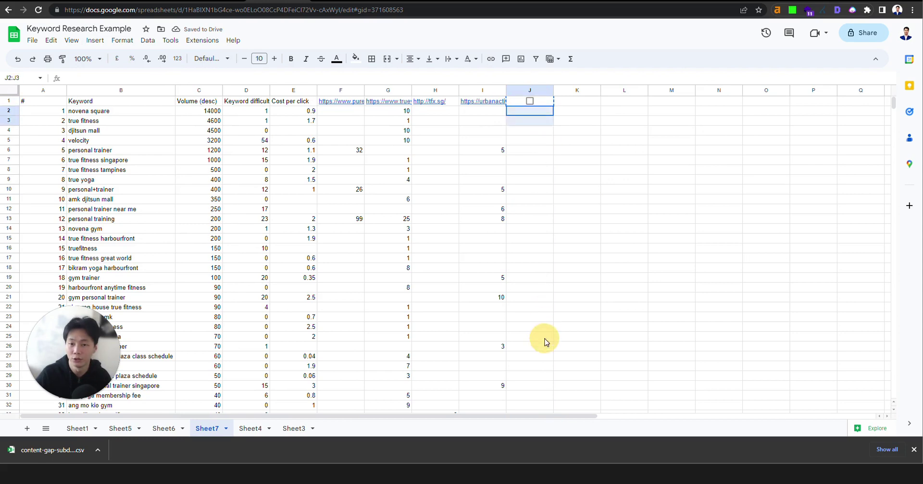
pyautogui.keyDown('shift'); pyautogui.click(544, 339); pyautogui.keyUp('shift')
pyautogui.write('FALSE FALSE FALSE FALSE FALSE FALSE FALSE FALSE FALSE FALSE FALSE FALSE FALSE FALSE FALSE FALSE FALSE FALSE FALSE FALSE FALSE FALSE FALSE FALSE')
# Replace the tick box in J1 with the column header "Delete".
pyautogui.click(546, 103)
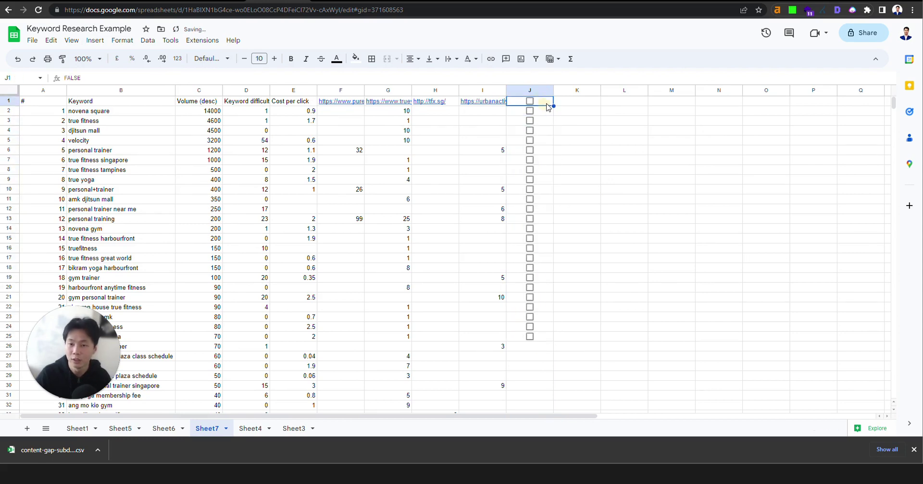
pyautogui.write('U')
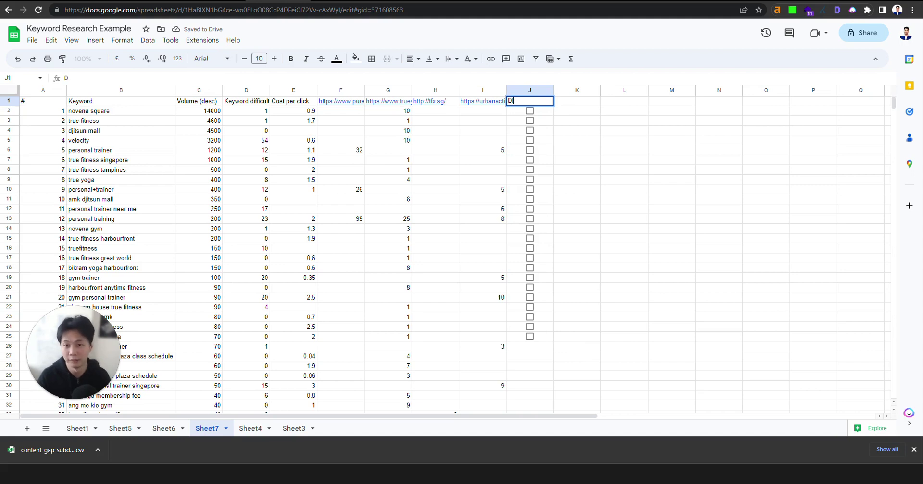
pyautogui.press('Return')
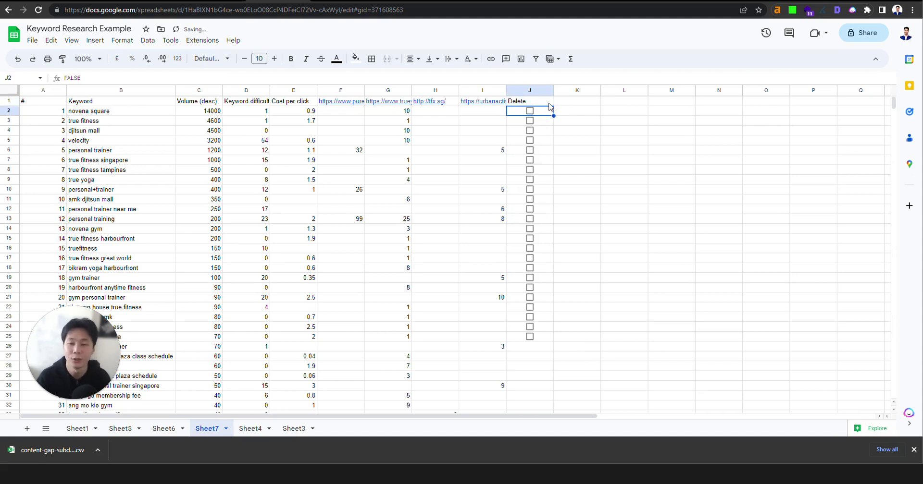
pyautogui.click(529, 103)
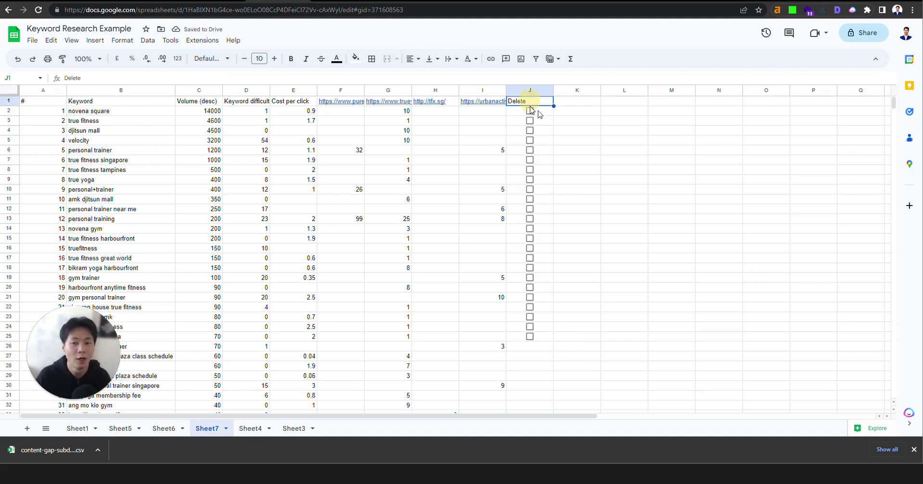
pyautogui.click(541, 114)
pyautogui.click(519, 113)
pyautogui.click(541, 113)
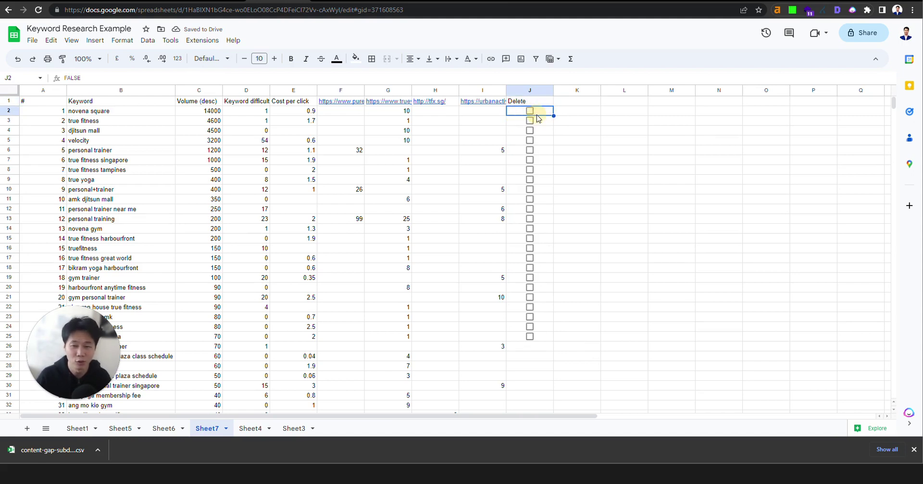
pyautogui.click(537, 105)
pyautogui.click(543, 112)
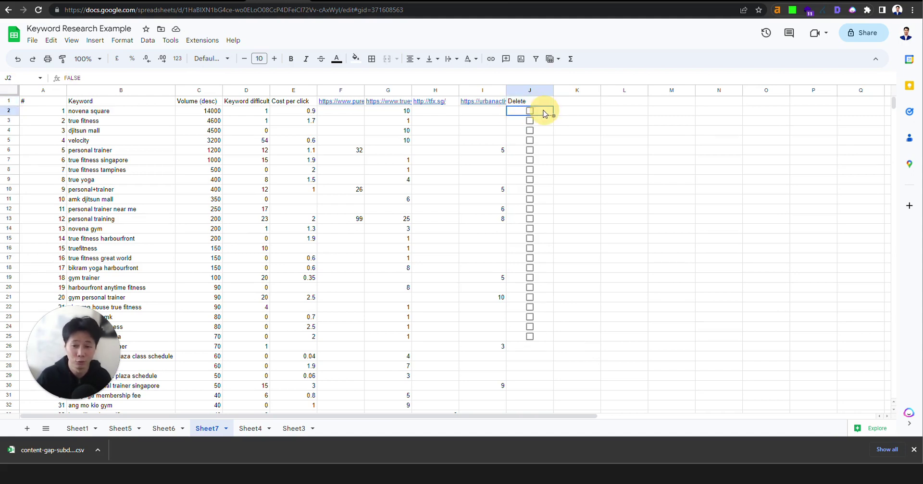
pyautogui.click(544, 102)
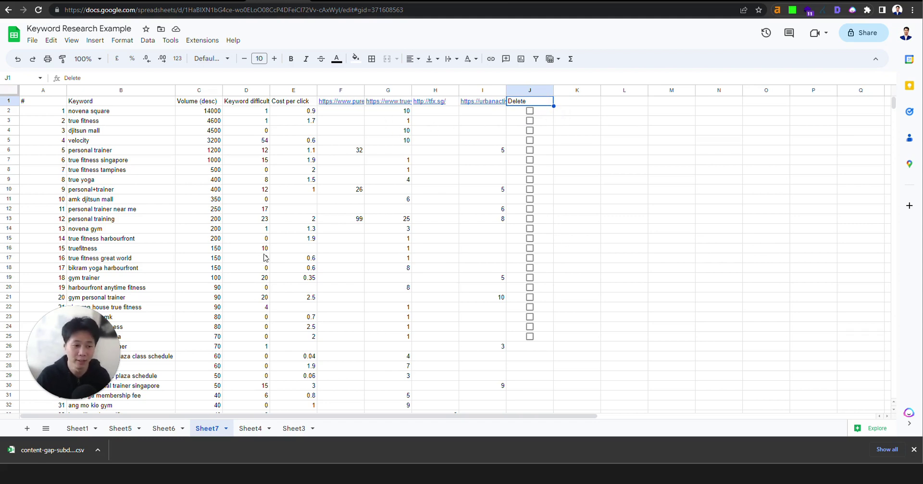
# Tick the Delete boxes for bikram yoga harbourfront, true fitness harbourfront, novena gym and personal training.
pyautogui.moveTo(129, 270); pyautogui.dragTo(531, 268)
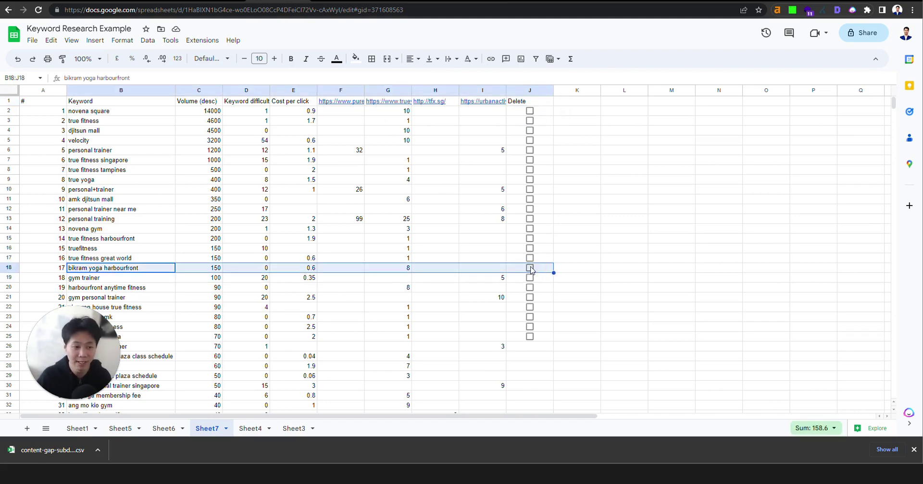
pyautogui.click(529, 268)
pyautogui.moveTo(77, 251); pyautogui.dragTo(264, 246)
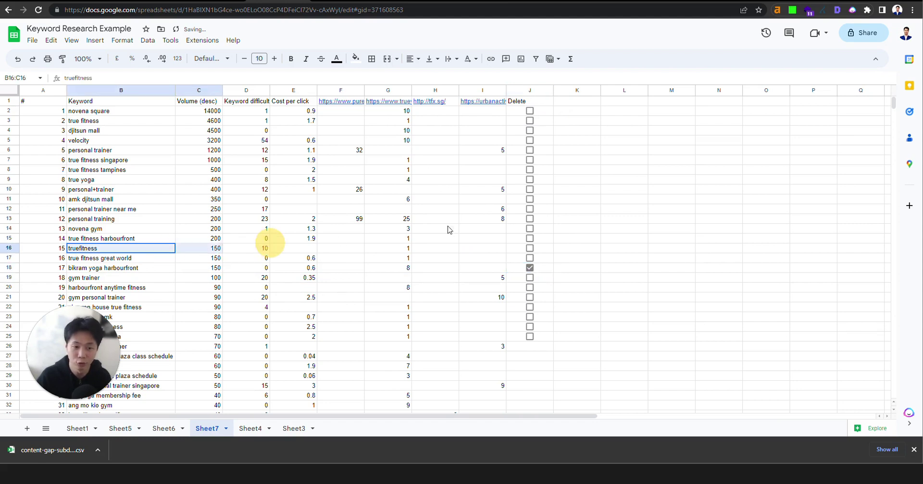
pyautogui.click(529, 238)
pyautogui.click(529, 229)
pyautogui.click(529, 219)
pyautogui.click(575, 181)
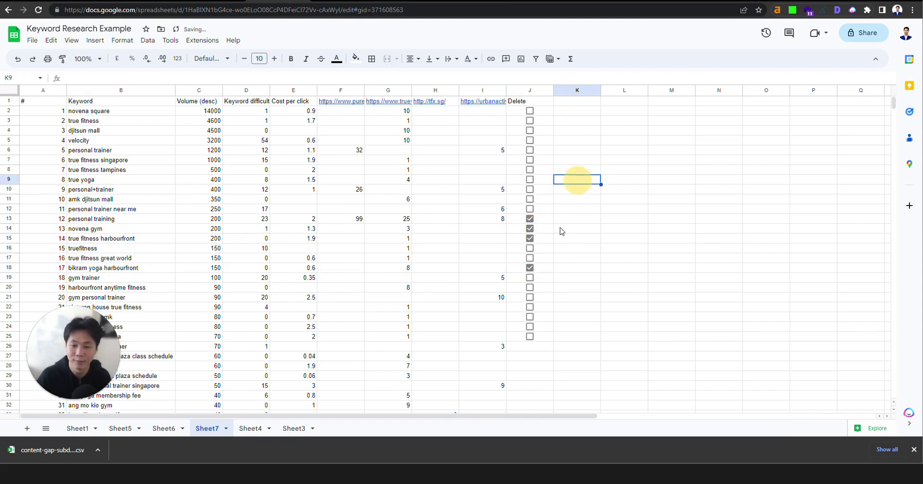
# Clear the Delete tick boxes in rows 13, 14, 15 and 18.
pyautogui.click(529, 219)
pyautogui.click(529, 229)
pyautogui.click(530, 238)
pyautogui.click(530, 267)
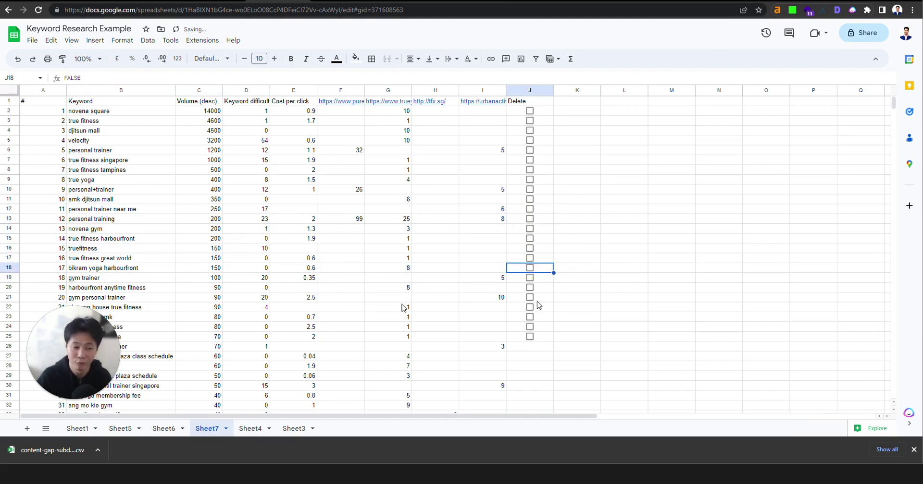
pyautogui.scroll(-3, 539, 304)
pyautogui.scroll(3, 528, 192)
pyautogui.click(528, 101)
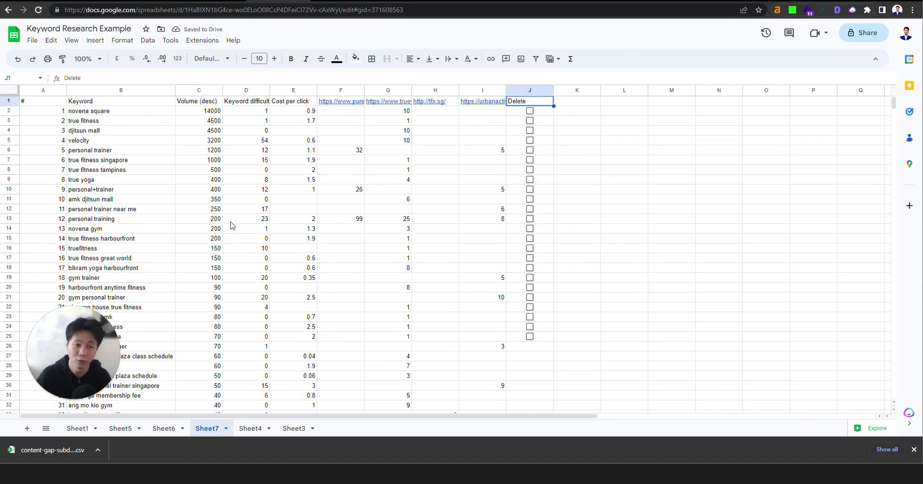
pyautogui.scroll(-3, 156, 276)
pyautogui.scroll(3, 485, 125)
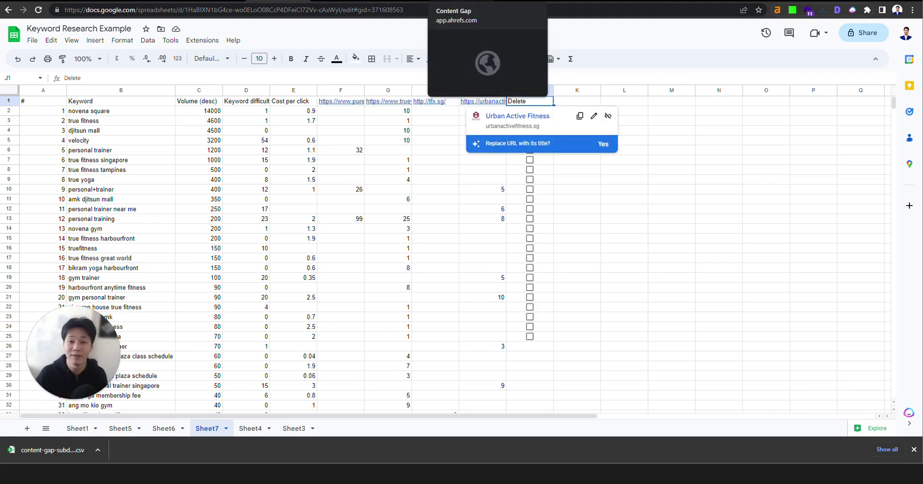
pyautogui.click(459, 1)
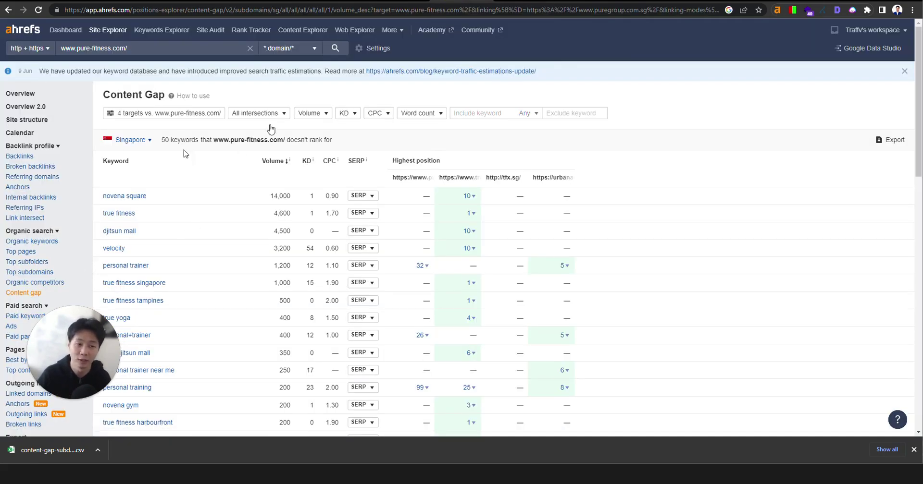
pyautogui.click(582, 0)
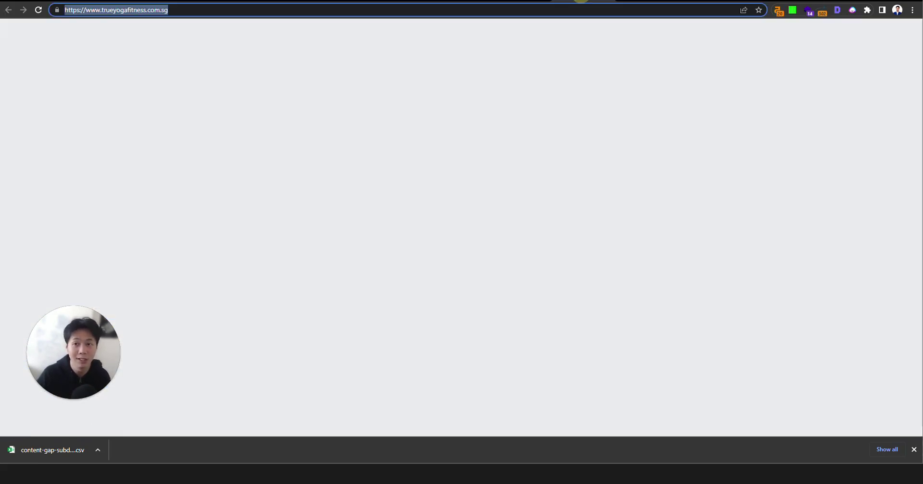
pyautogui.rightClick(257, 10)
pyautogui.click(294, 56)
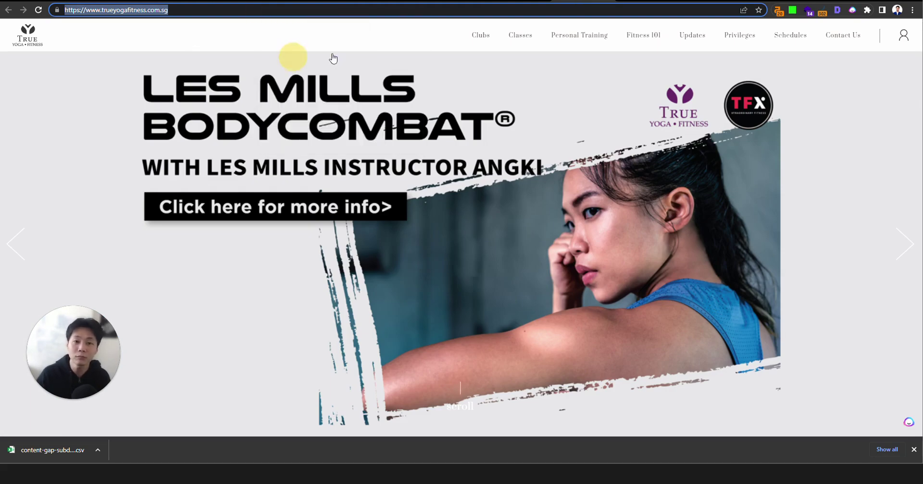
pyautogui.click(454, 1)
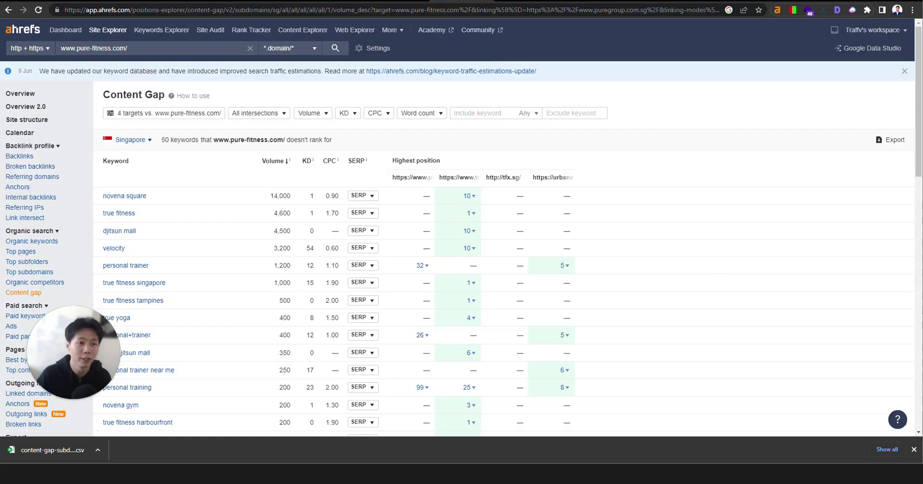
pyautogui.tripleClick(144, 48)
pyautogui.hotkey('ctrl', 'v')
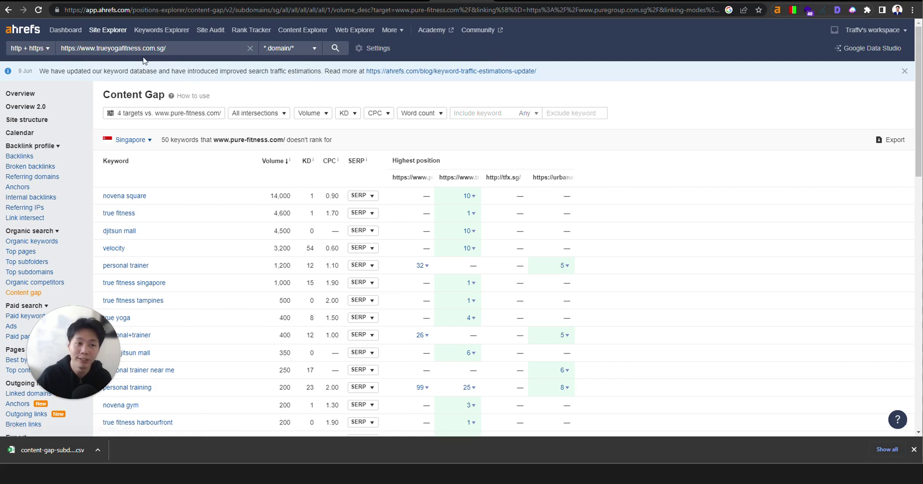
pyautogui.click(336, 48)
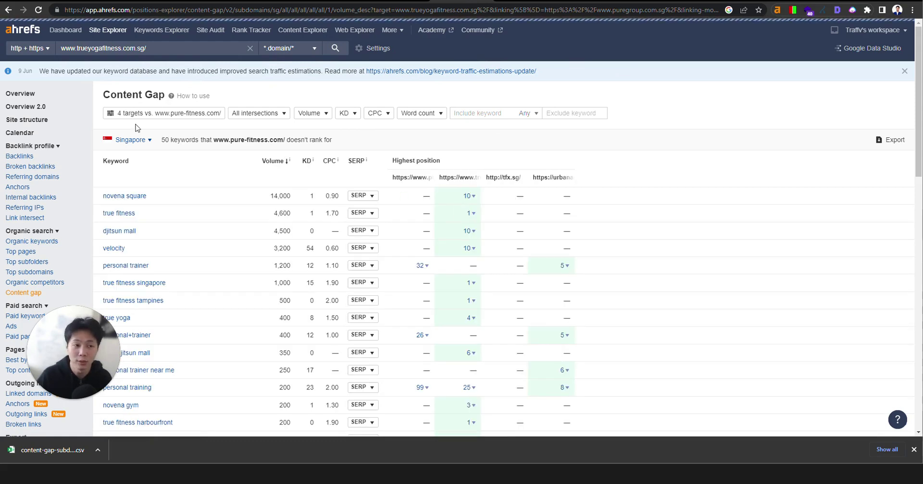
# Open the site's organic keywords report and filter it to keywords containing "personal".
pyautogui.click(75, 239)
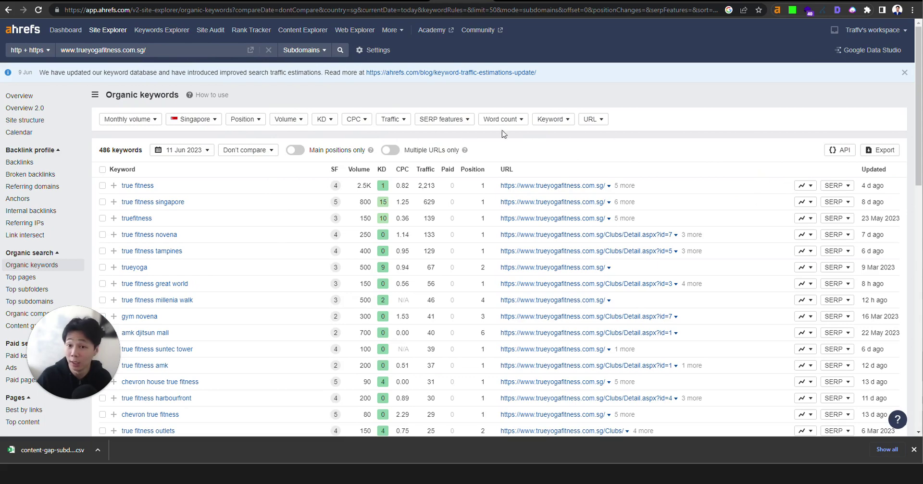
pyautogui.click(551, 119)
pyautogui.click(709, 152)
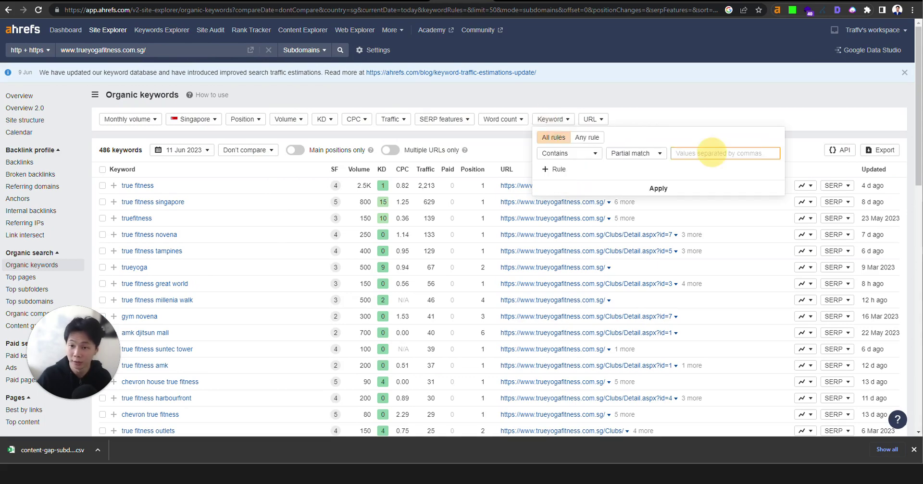
pyautogui.write('personal')
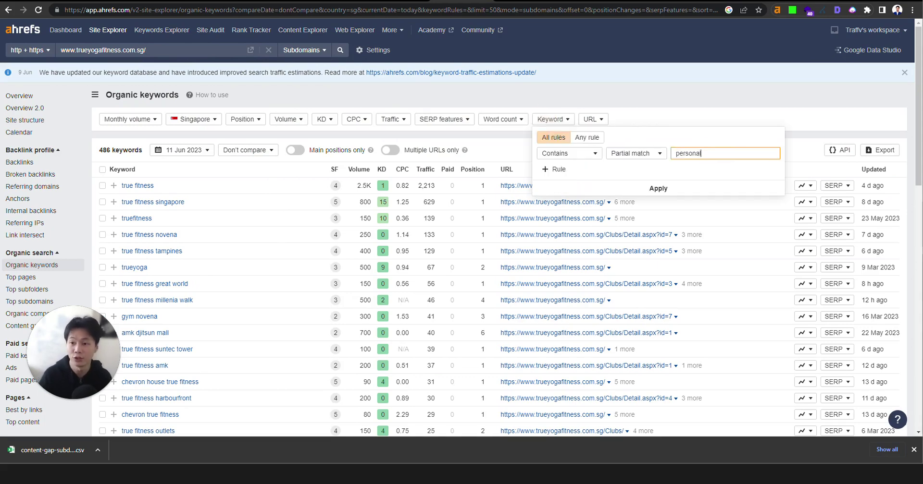
pyautogui.click(658, 189)
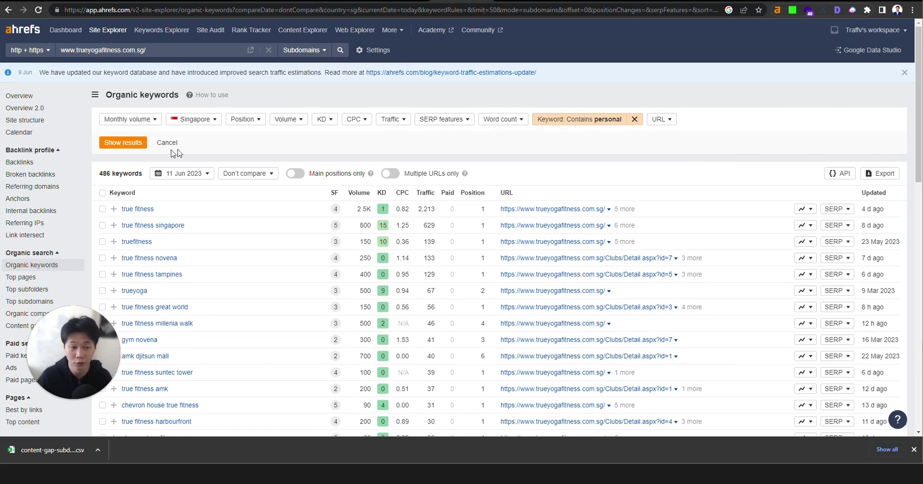
pyautogui.click(126, 143)
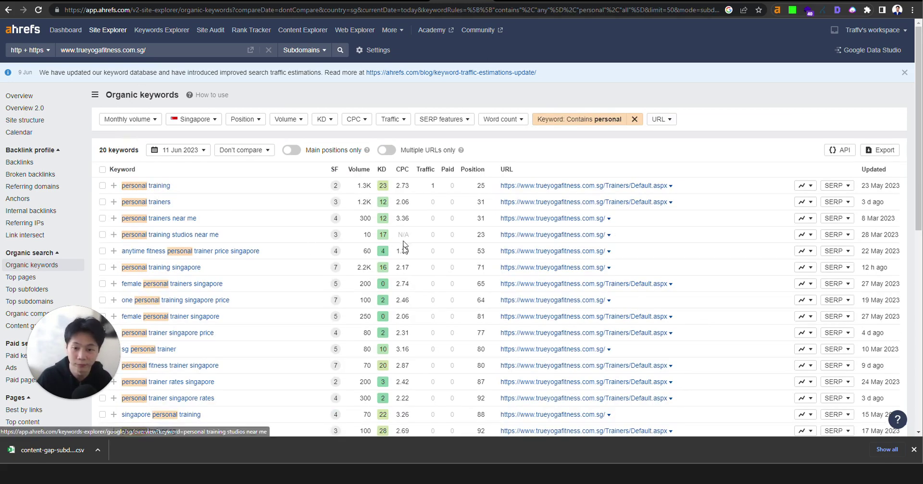
# Review the filtered personal training keywords with their volumes, difficulty and ranking positions.
pyautogui.scroll(-3, 169, 236)
pyautogui.scroll(3, 152, 226)
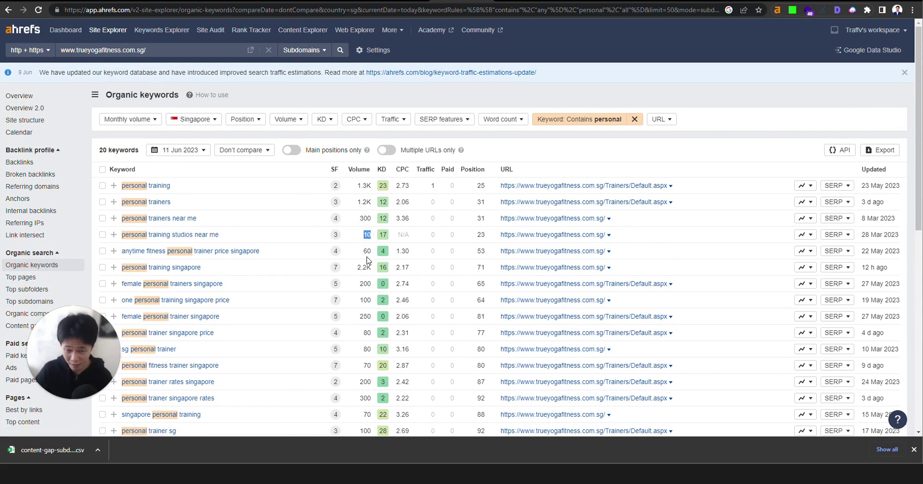
pyautogui.scroll(-2, 143, 305)
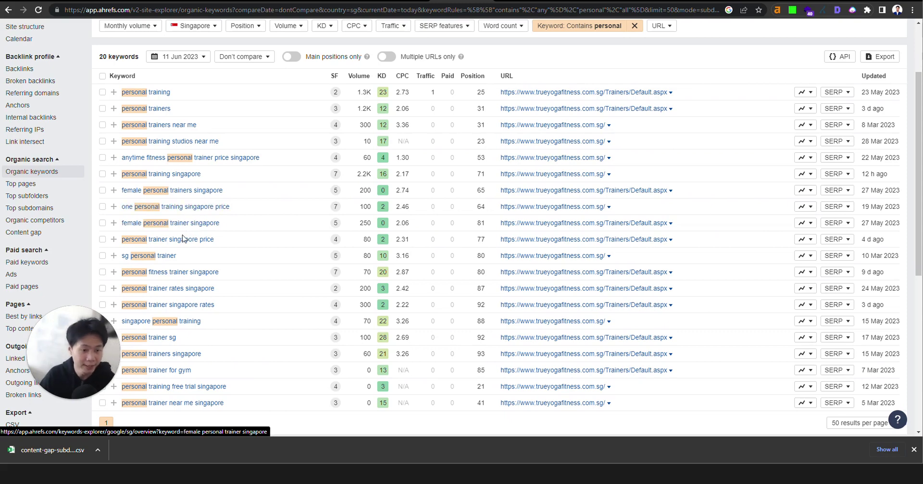
pyautogui.scroll(-1, 185, 243)
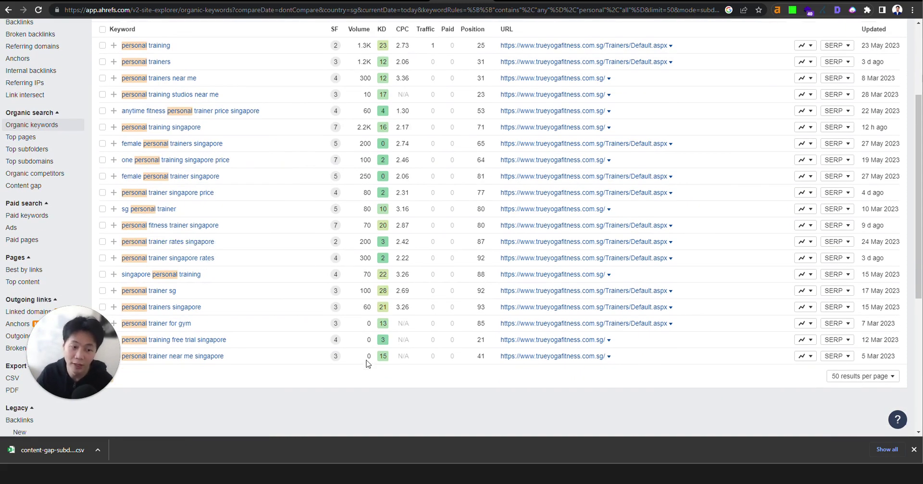
pyautogui.scroll(3, 368, 365)
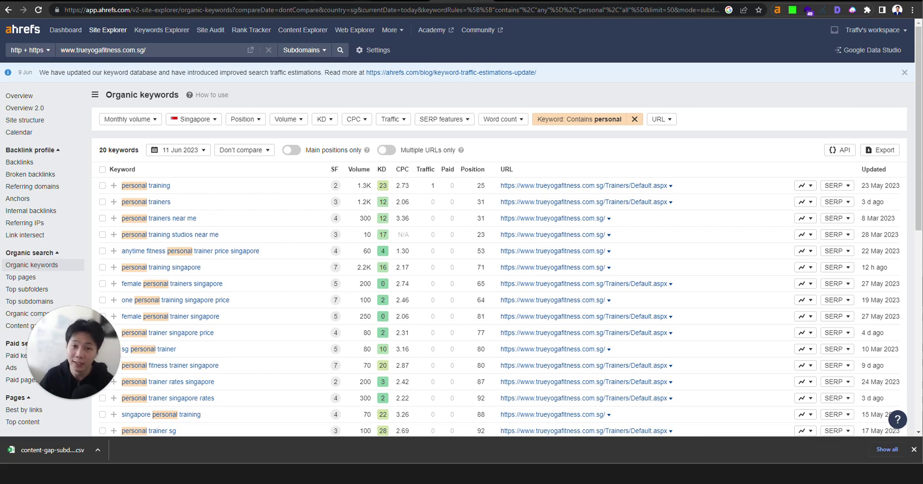
pyautogui.click(398, 1)
pyautogui.click(461, 1)
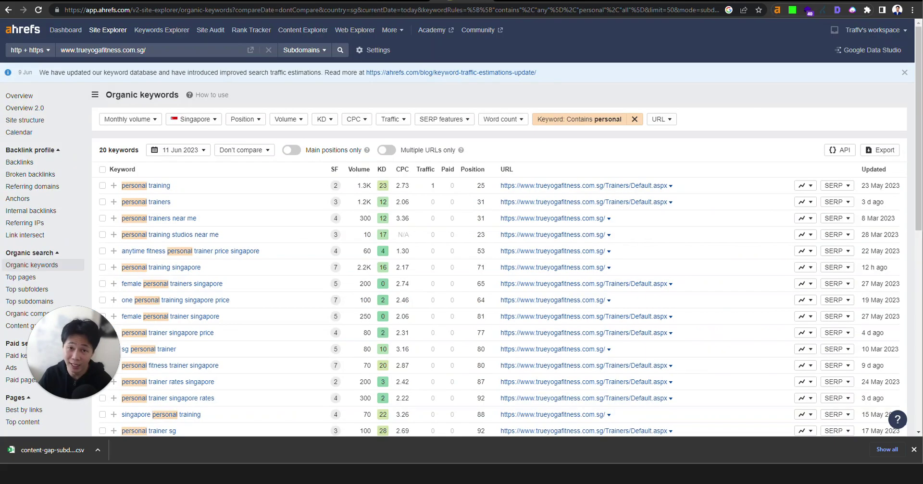
# Switch back to the Keyword Research Example spreadsheet in Google Sheets and select the whole Keyword column on Sheet7.
pyautogui.click(290, 0)
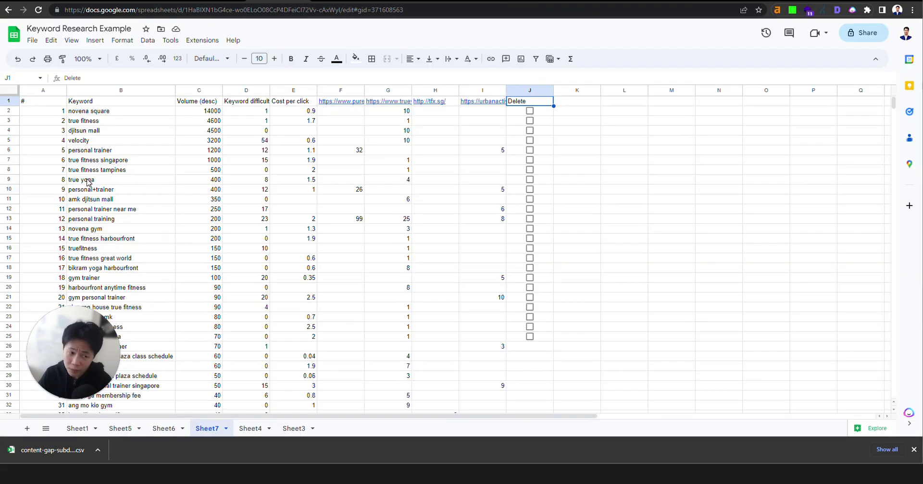
pyautogui.click(106, 92)
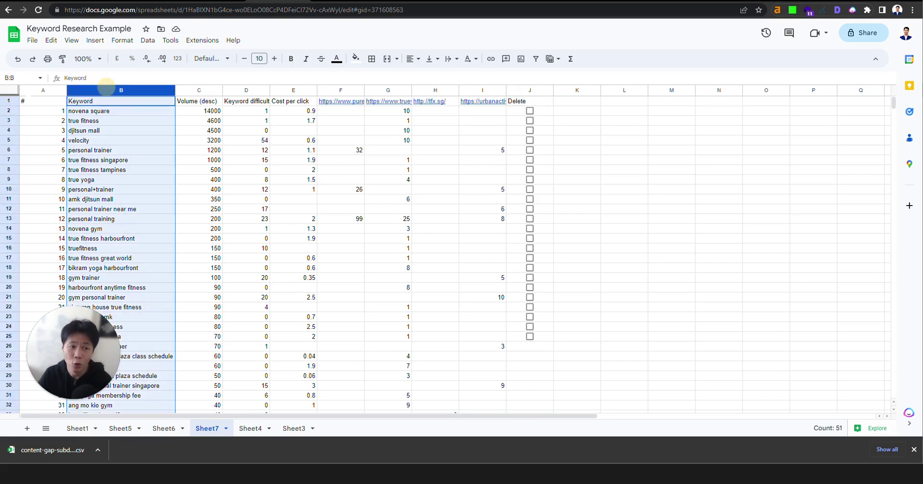
pyautogui.click(9, 90)
pyautogui.click(148, 40)
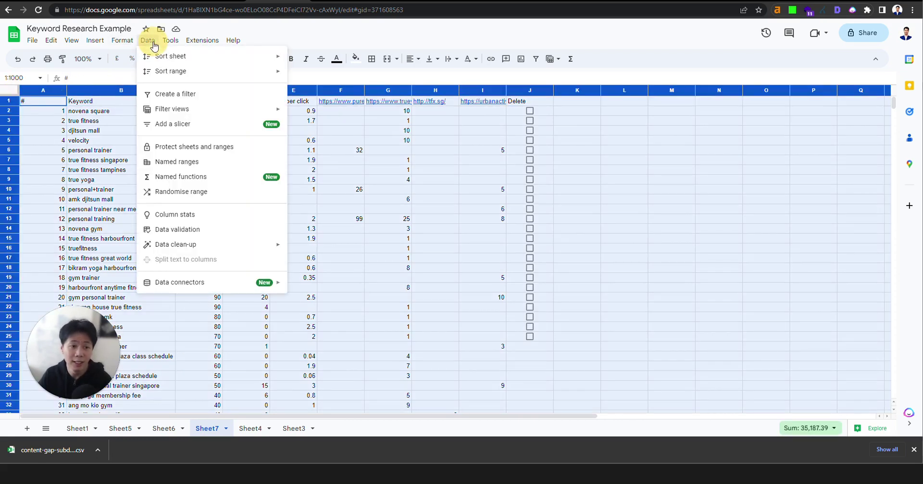
pyautogui.moveTo(221, 249)
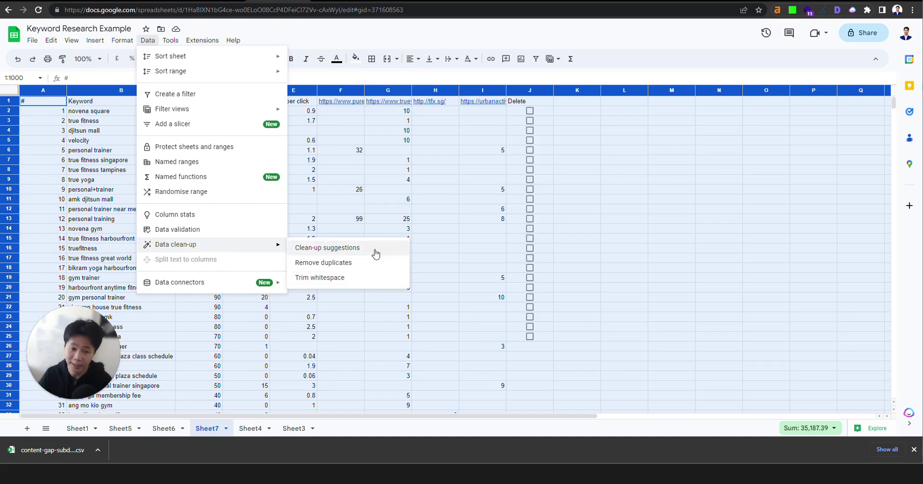
pyautogui.click(357, 265)
pyautogui.click(392, 150)
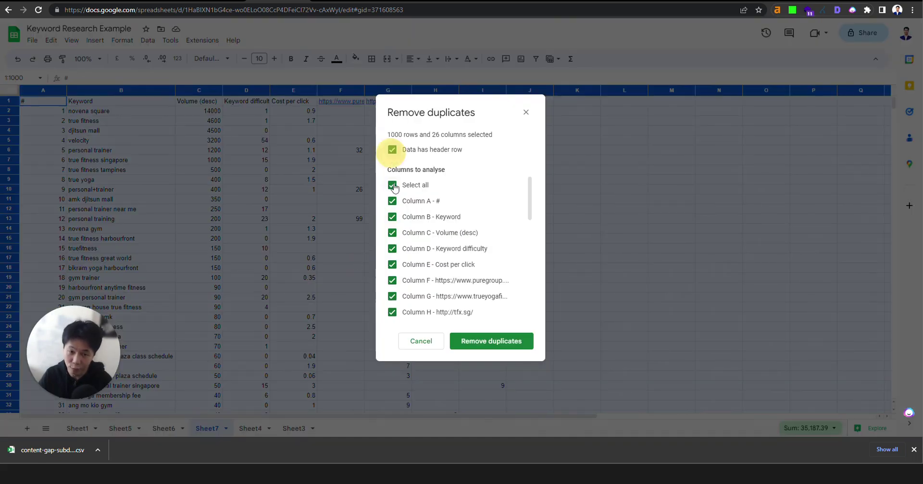
pyautogui.click(392, 185)
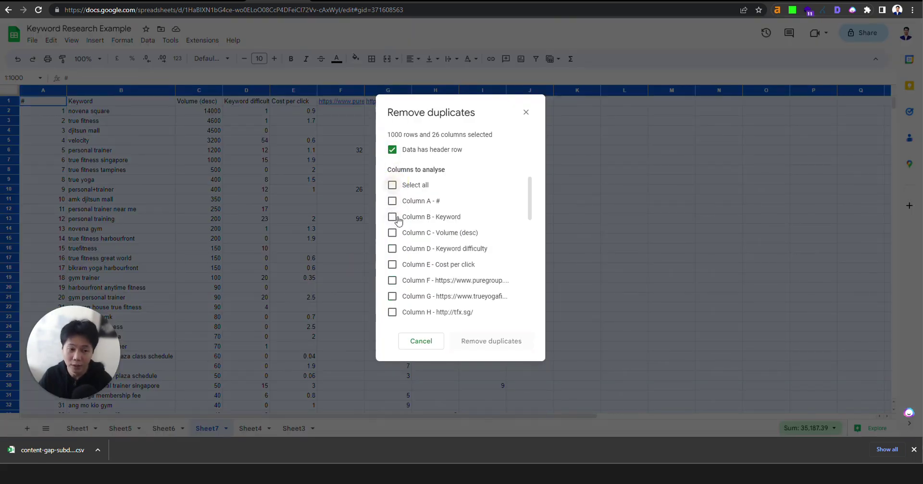
pyautogui.click(421, 342)
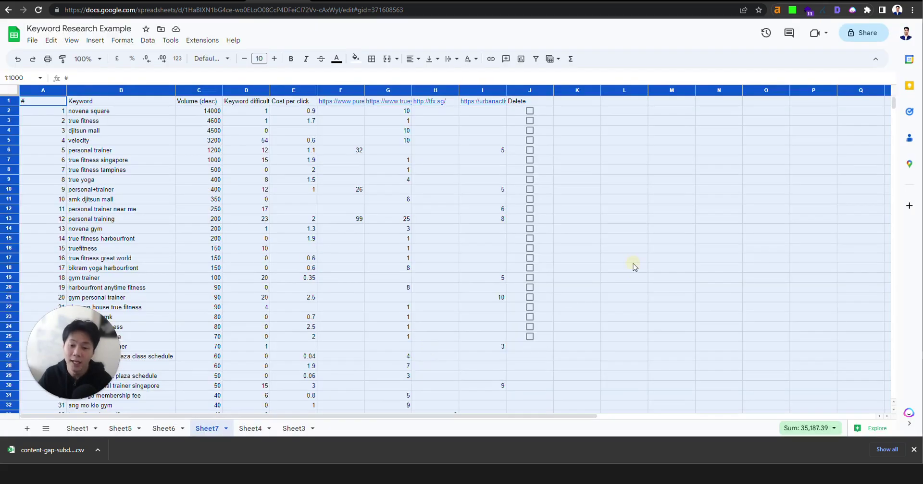
pyautogui.click(627, 260)
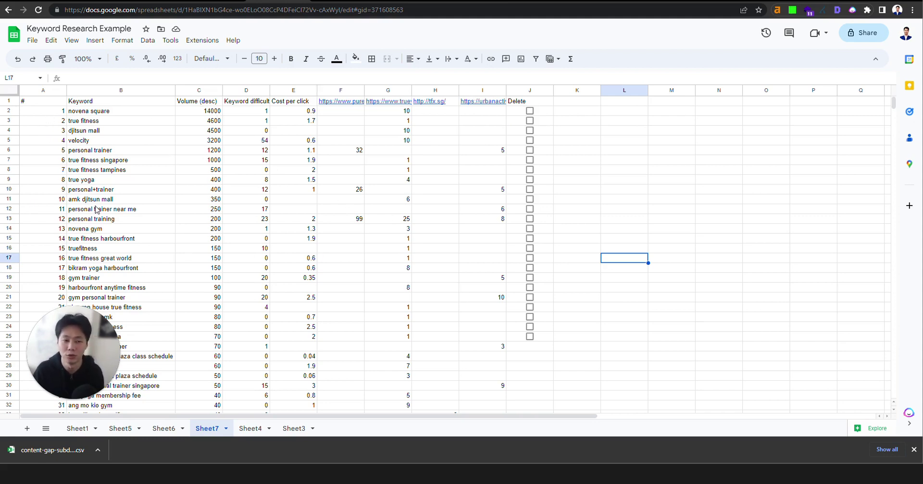
pyautogui.click(107, 181)
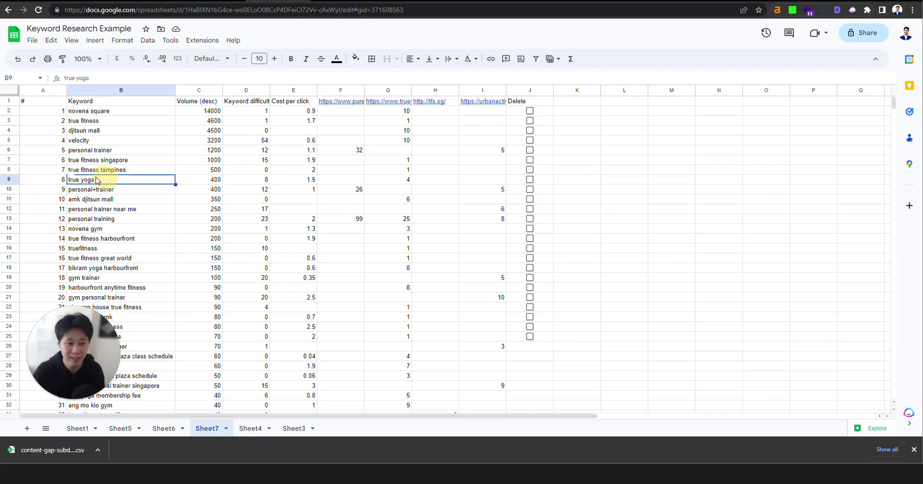
pyautogui.click(42, 152)
pyautogui.click(88, 112)
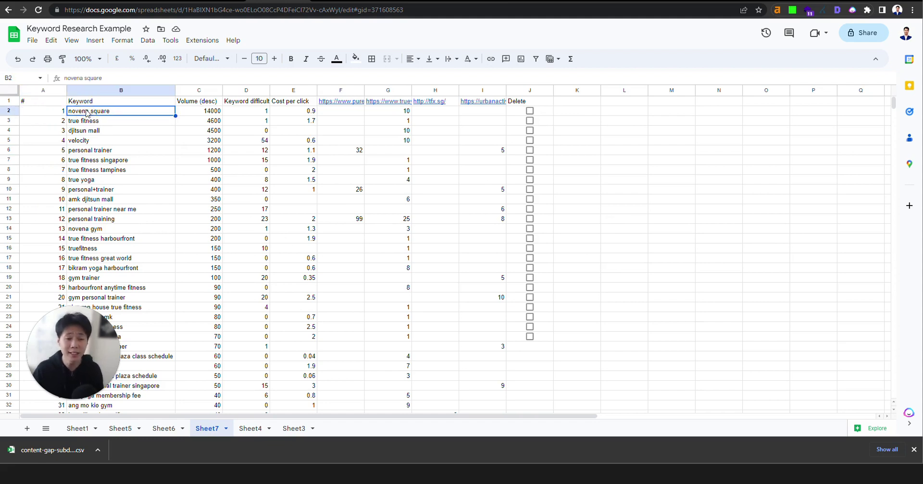